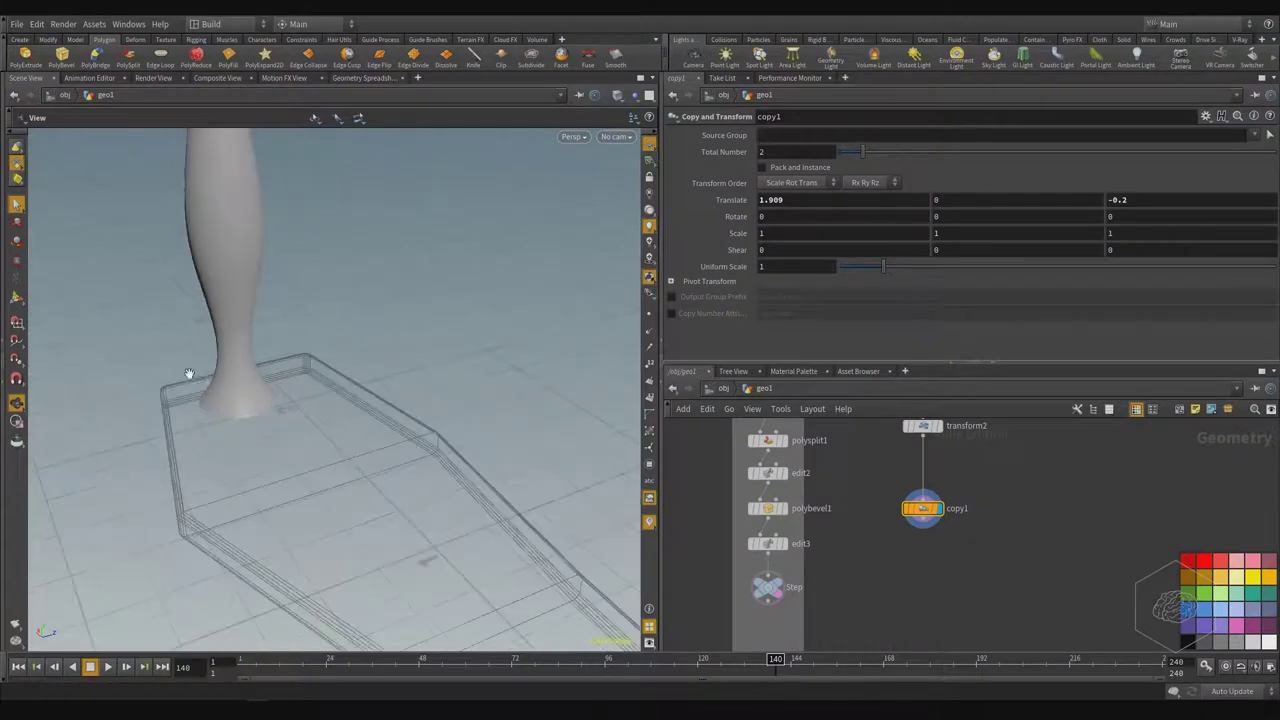
# - Set the X translation of the copied rod in copy1 to 1.9
pyautogui.moveTo(254, 442); pyautogui.dragTo(306, 396)
pyautogui.scroll(-6, 270, 368)
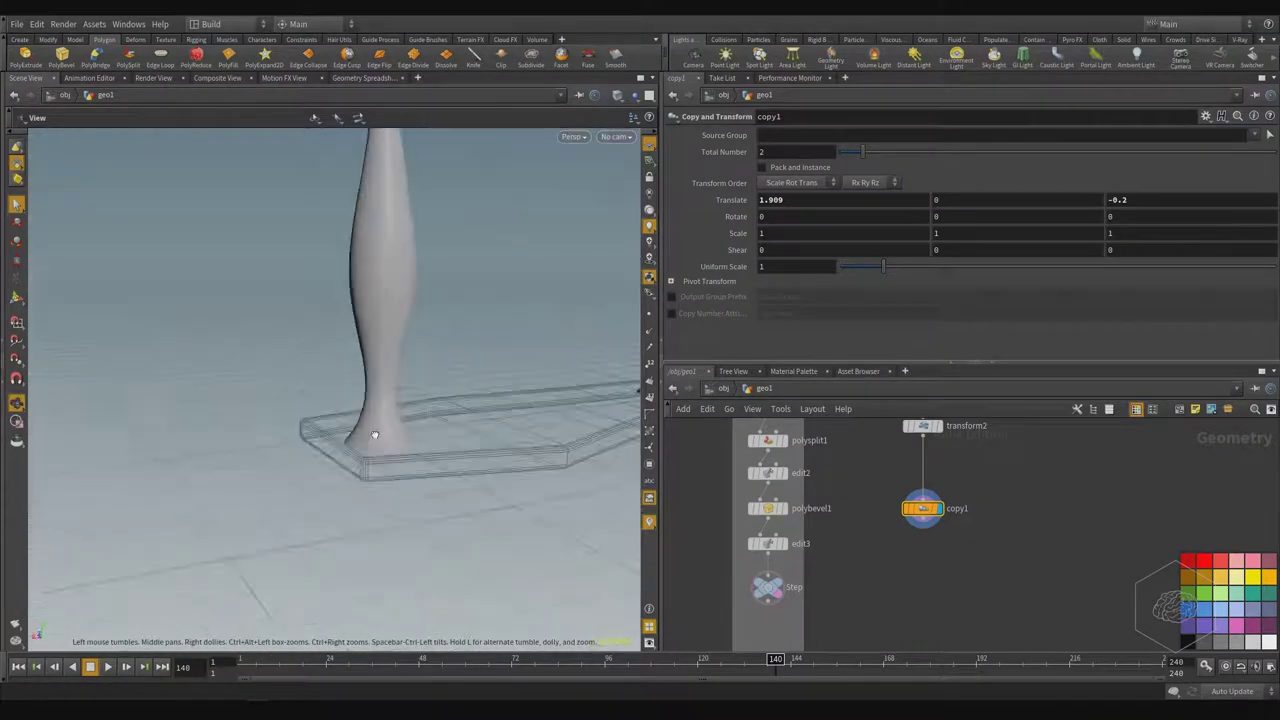
pyautogui.moveTo(374, 420); pyautogui.dragTo(225, 404, button='middle')
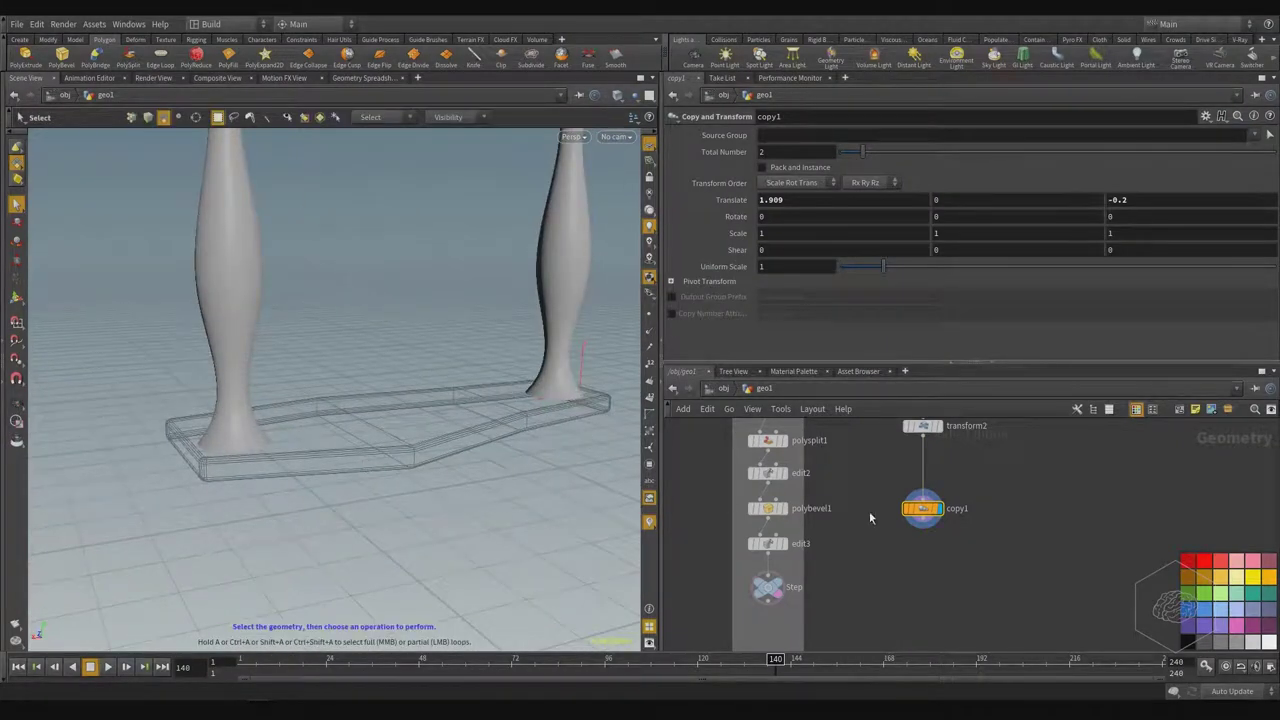
pyautogui.moveTo(922, 495); pyautogui.dragTo(926, 558, button='middle')
pyautogui.scroll(-6, 994, 539)
pyautogui.scroll(7, 918, 555)
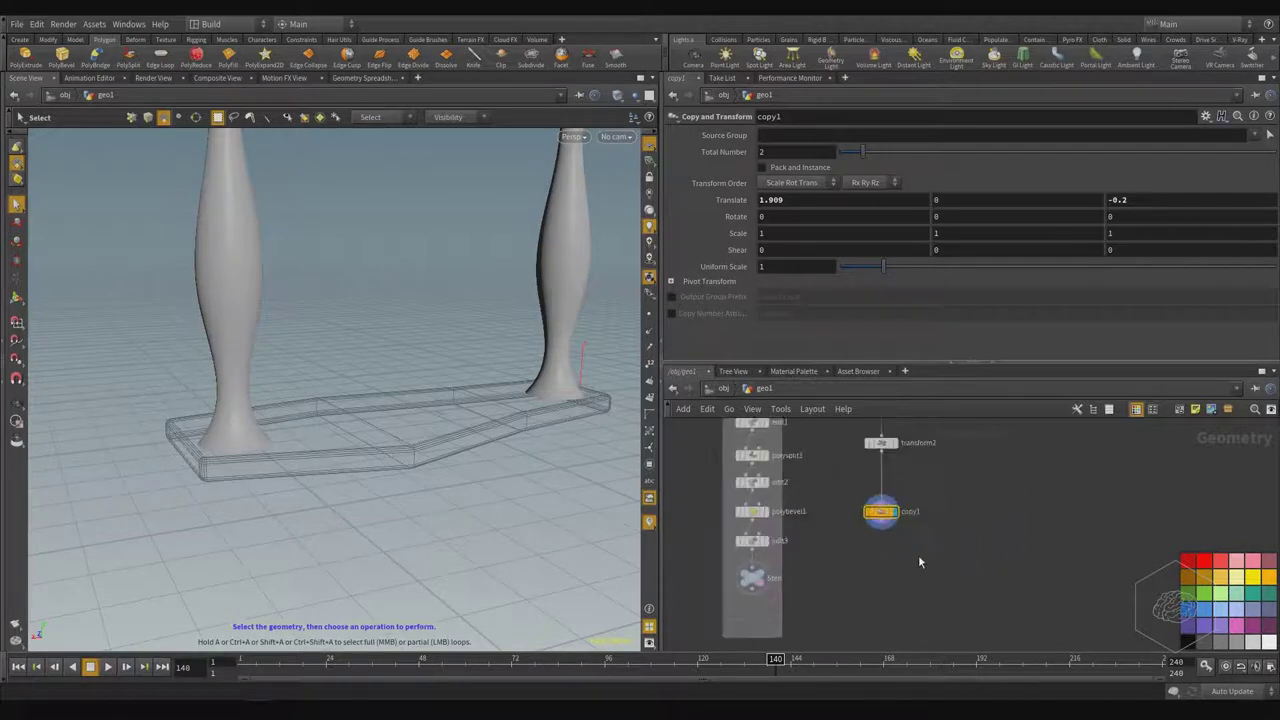
pyautogui.scroll(2, 898, 529)
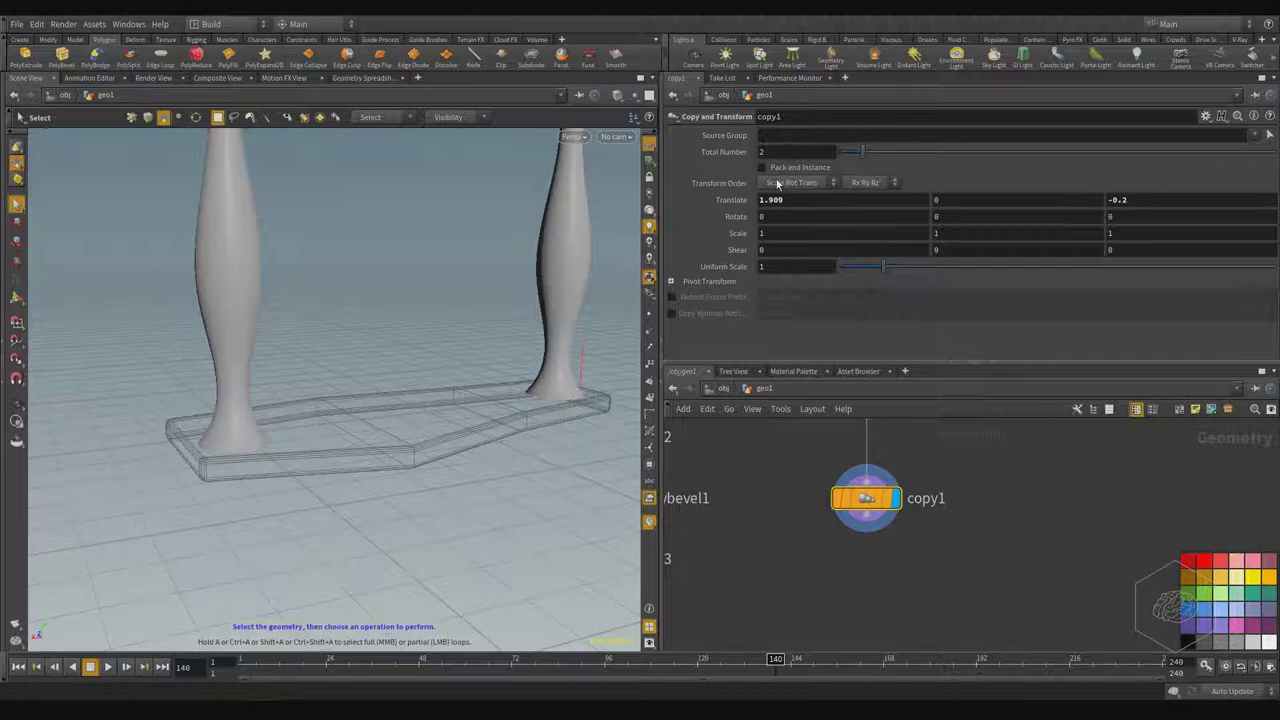
pyautogui.moveTo(776, 172)
pyautogui.click(790, 200)
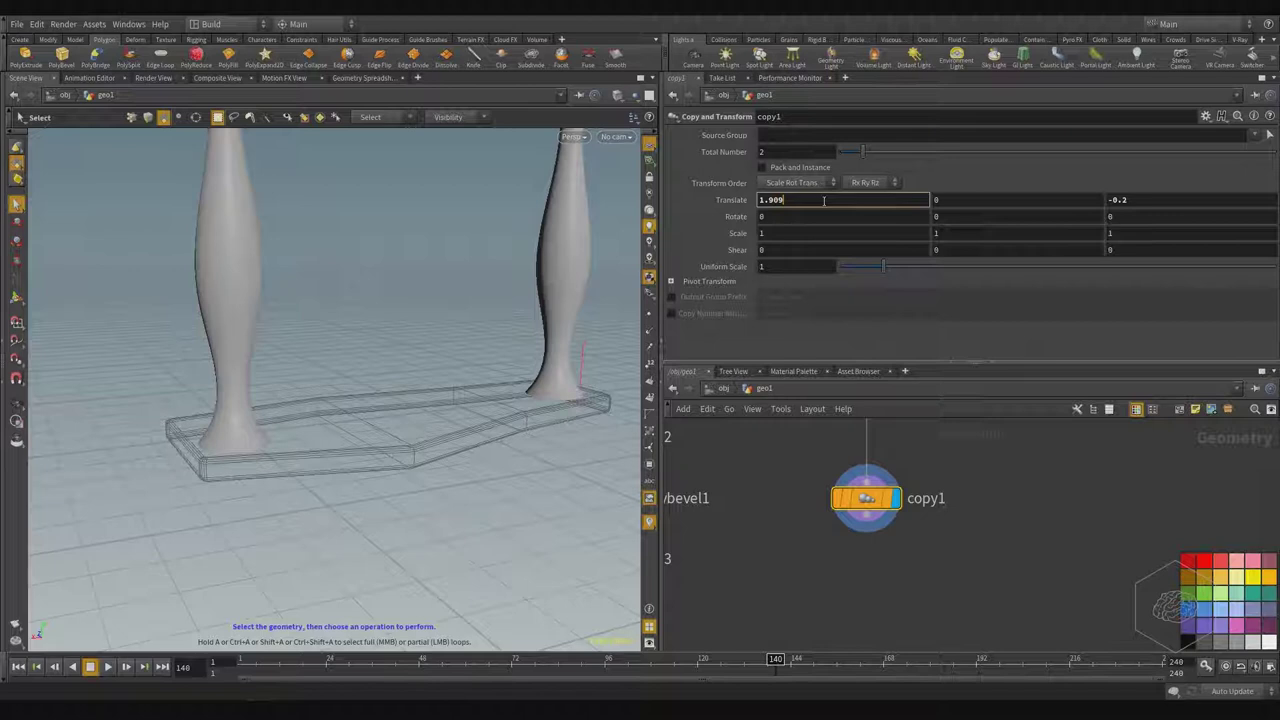
pyautogui.press('BackSpace')
pyautogui.press('BackSpace')
pyautogui.press('Return')
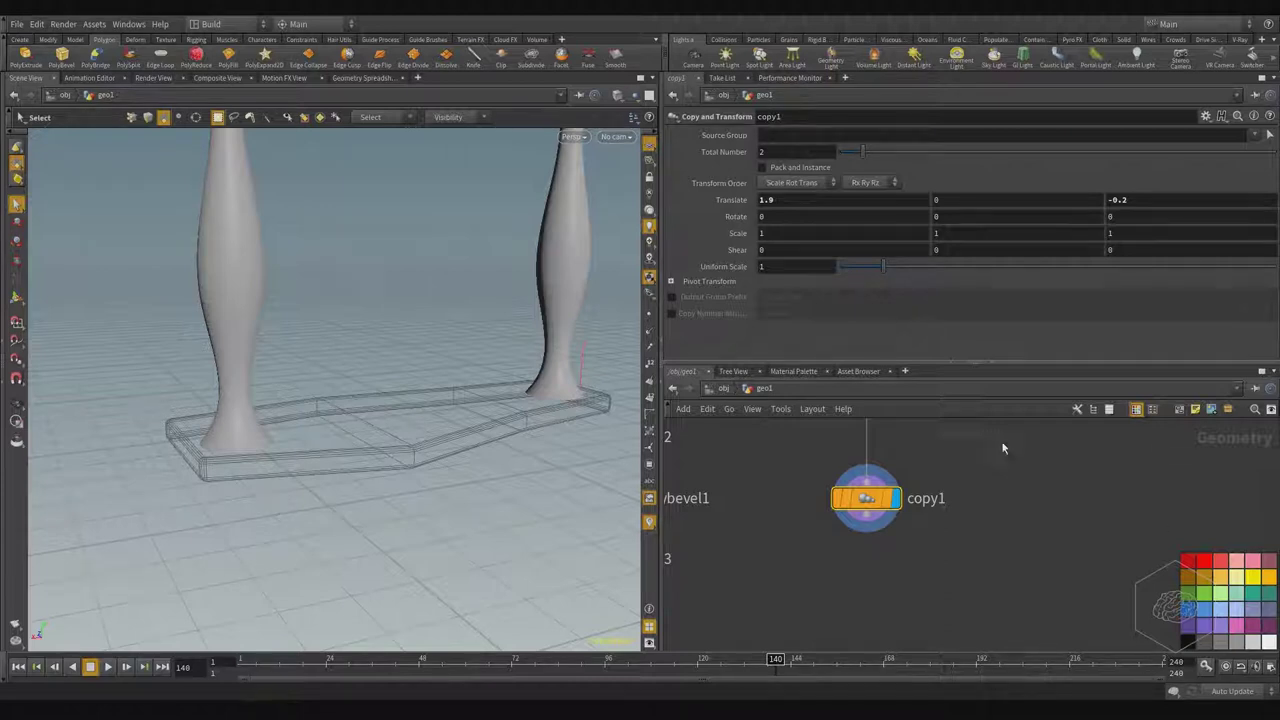
# - Examine the placement of both rods on the step outline from farther away
pyautogui.press('Escape')
pyautogui.moveTo(592, 295); pyautogui.dragTo(485, 325)
pyautogui.moveTo(411, 207); pyautogui.dragTo(449, 354, button='middle')
pyautogui.moveTo(449, 354); pyautogui.dragTo(478, 372, button='right')
pyautogui.moveTo(564, 446); pyautogui.dragTo(377, 337)
pyautogui.press('Escape')
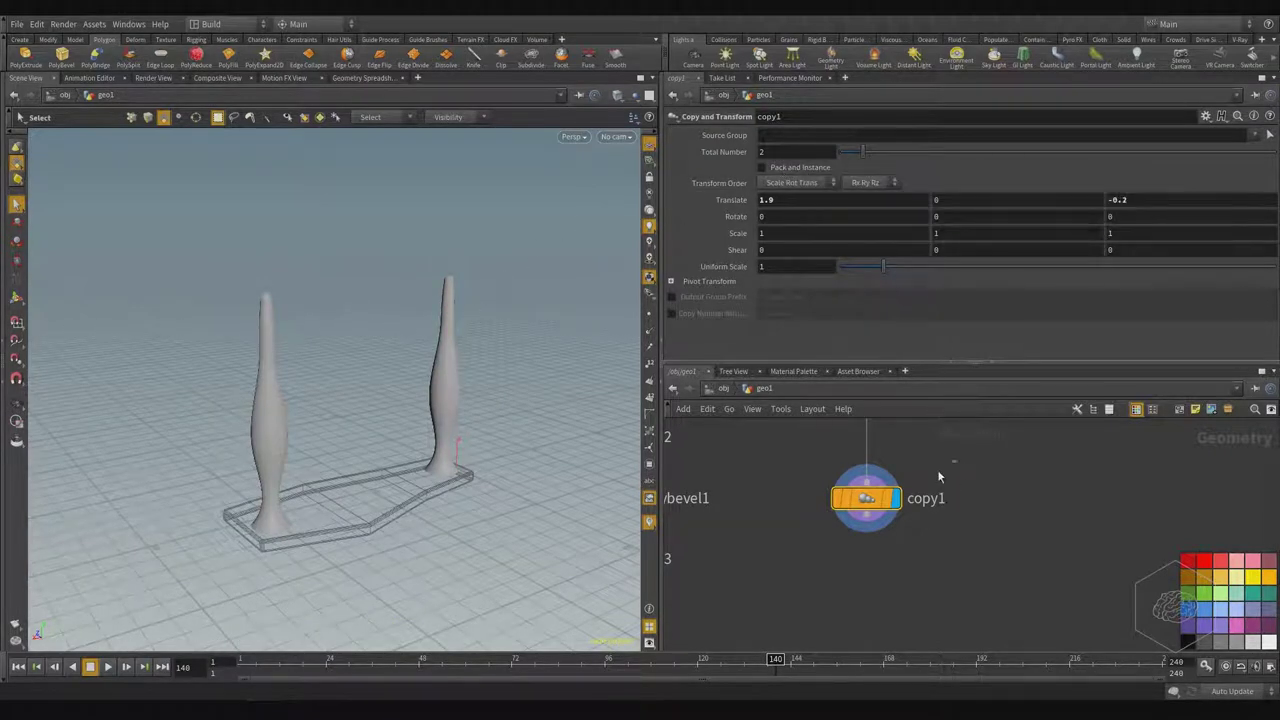
pyautogui.moveTo(956, 462); pyautogui.dragTo(821, 558)
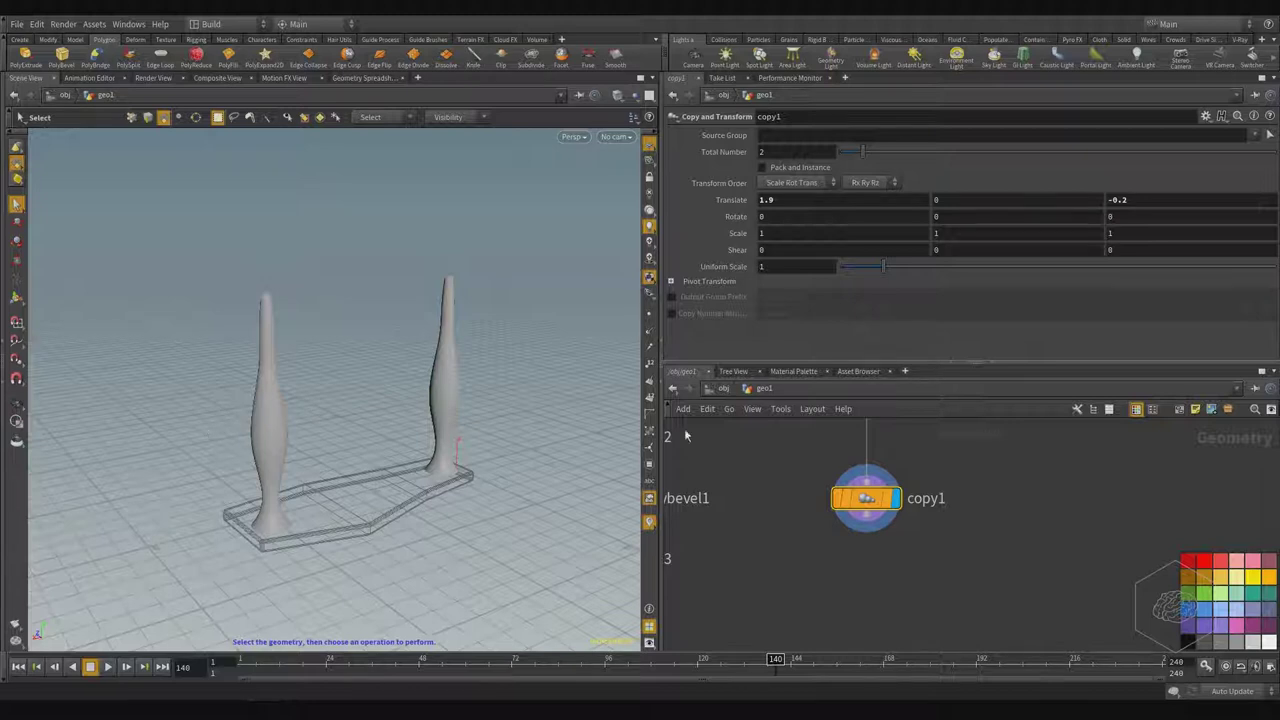
# - Append a Null node below copy1 and rename it ROD
pyautogui.moveTo(1071, 500); pyautogui.dragTo(1050, 515, button='middle')
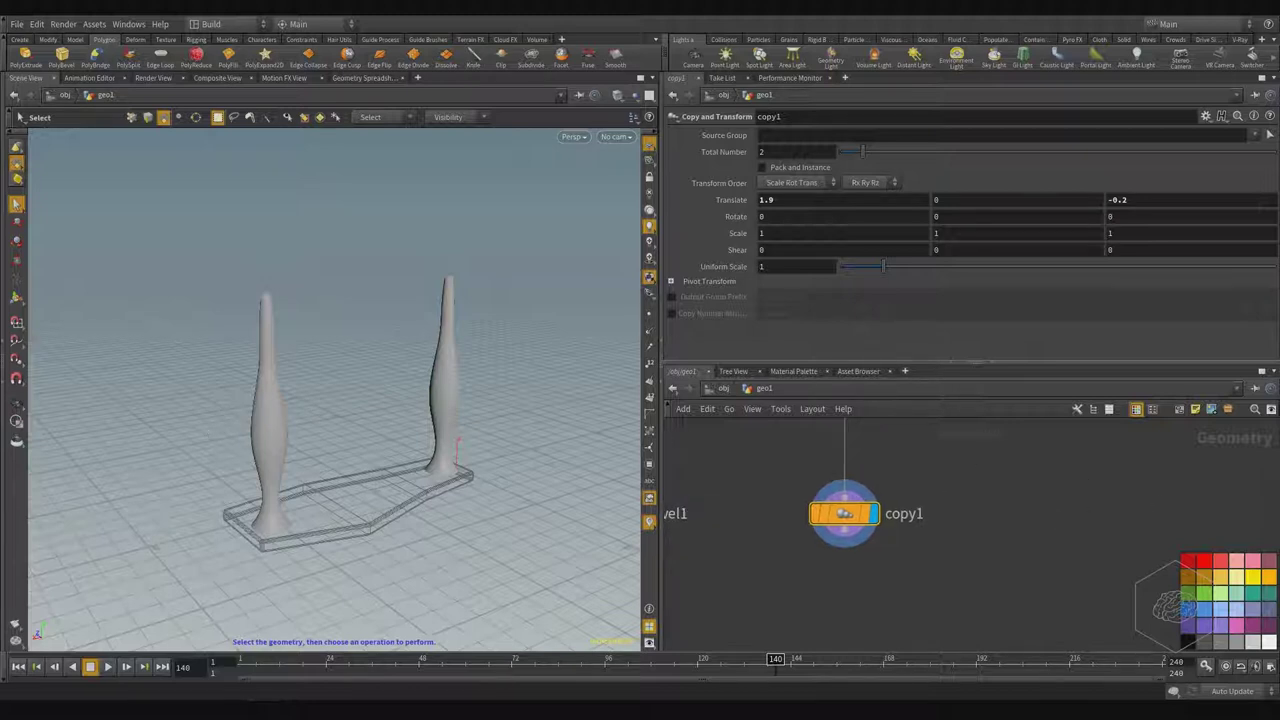
pyautogui.moveTo(808, 575); pyautogui.dragTo(907, 483, button='middle')
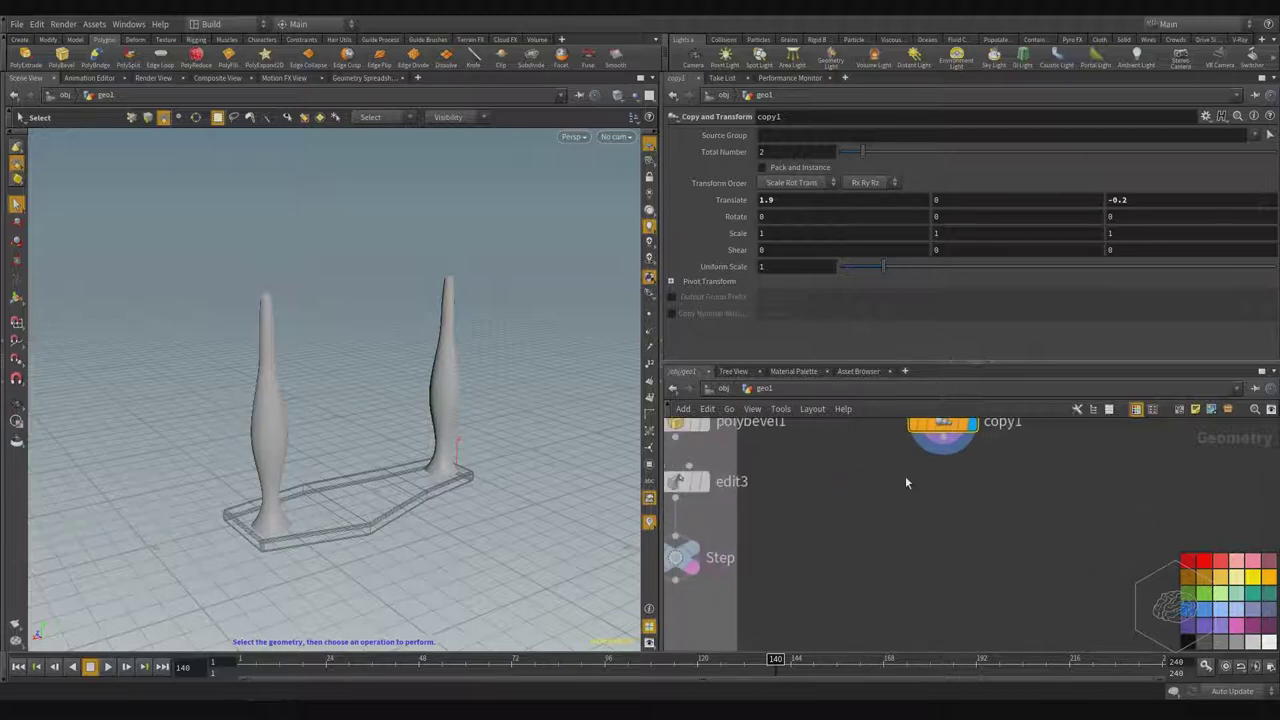
pyautogui.click(950, 450)
pyautogui.press('Tab')
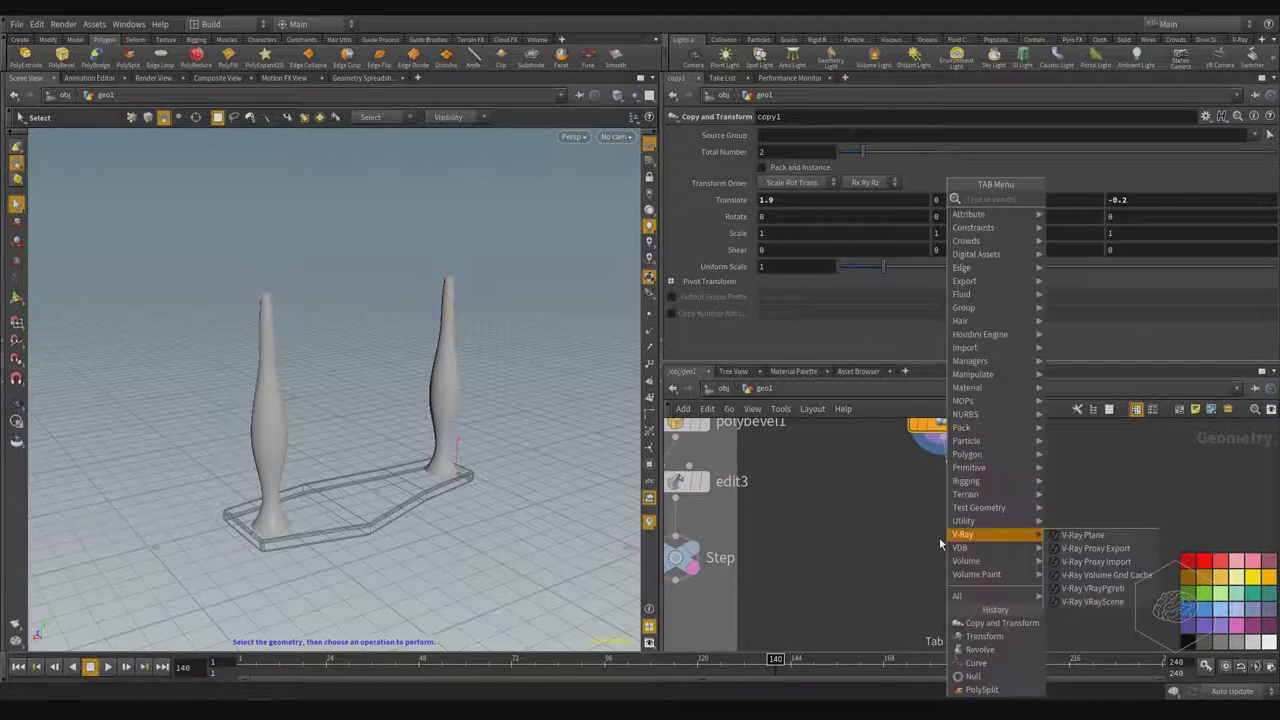
pyautogui.write('null')
pyautogui.press('Return')
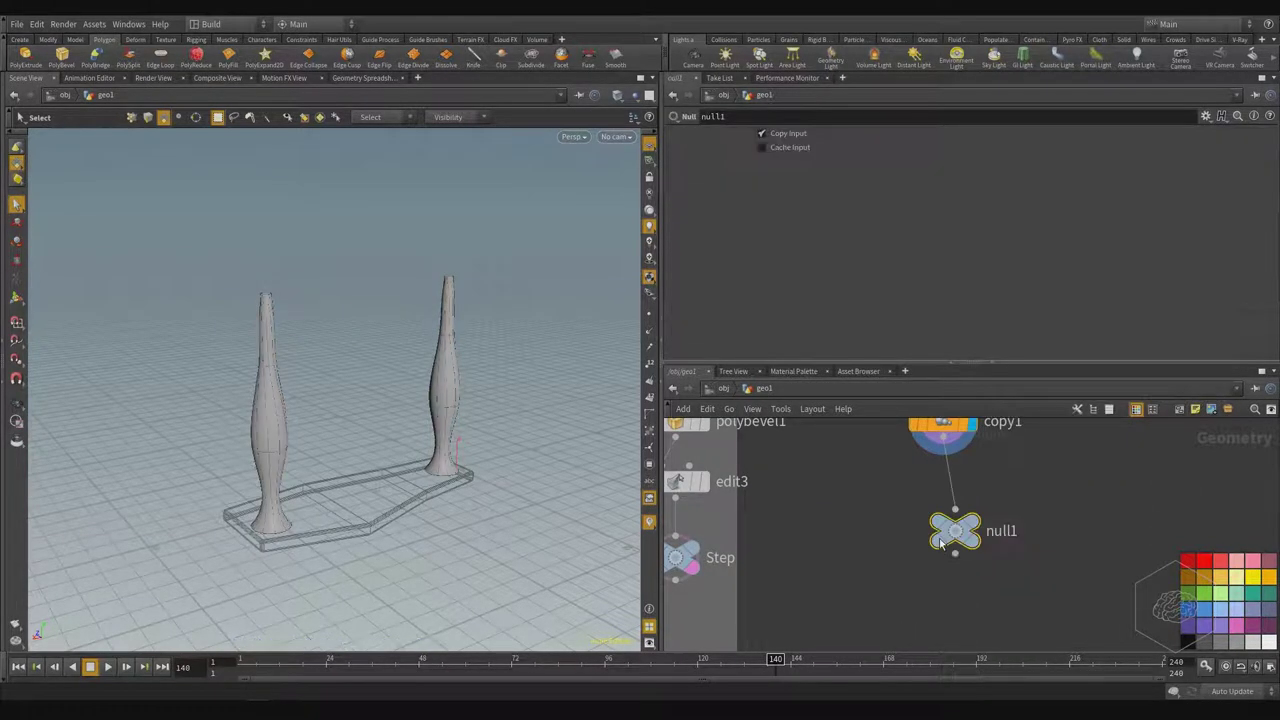
pyautogui.moveTo(957, 534); pyautogui.dragTo(946, 554)
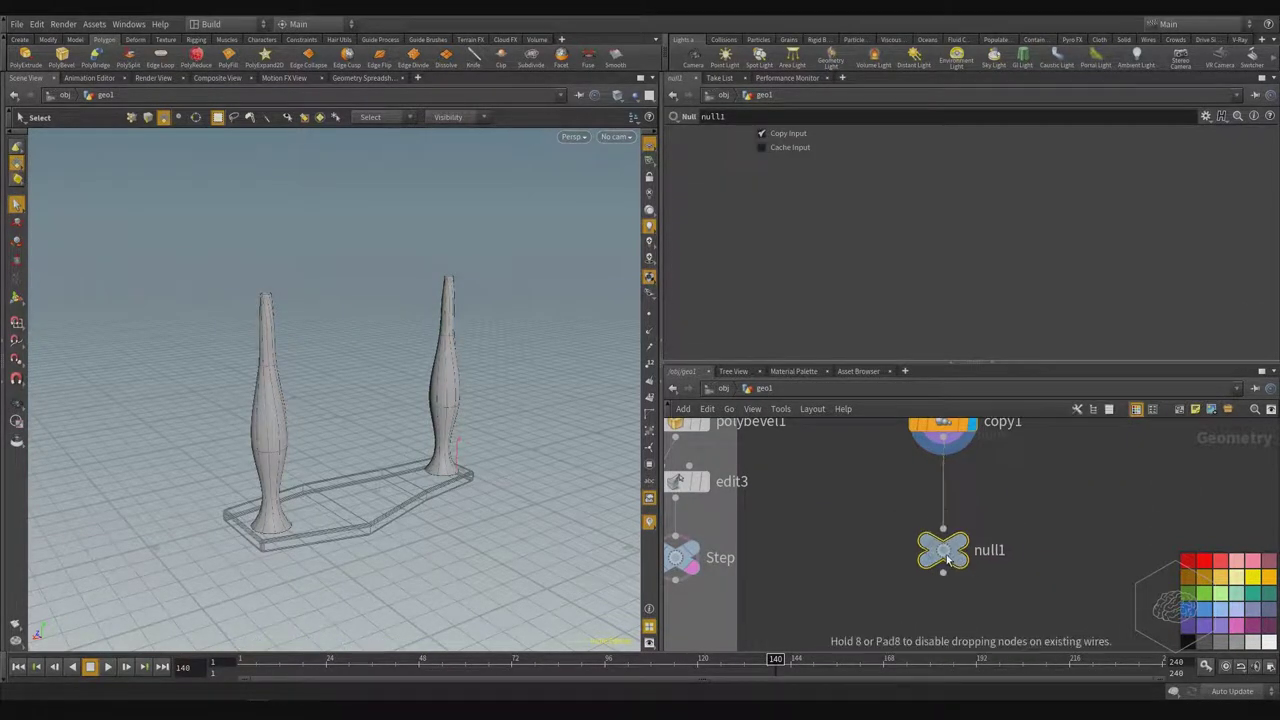
pyautogui.doubleClick(1002, 549)
pyautogui.write('R')
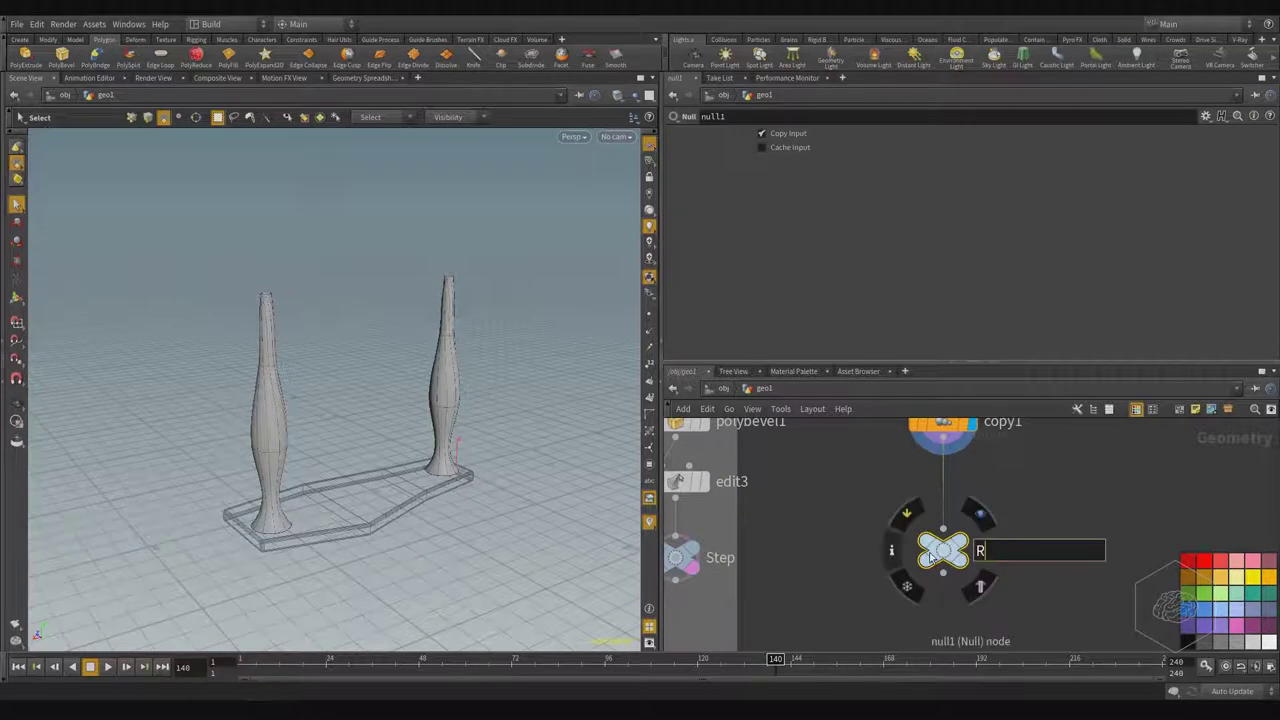
pyautogui.write('OD')
pyautogui.press('Return')
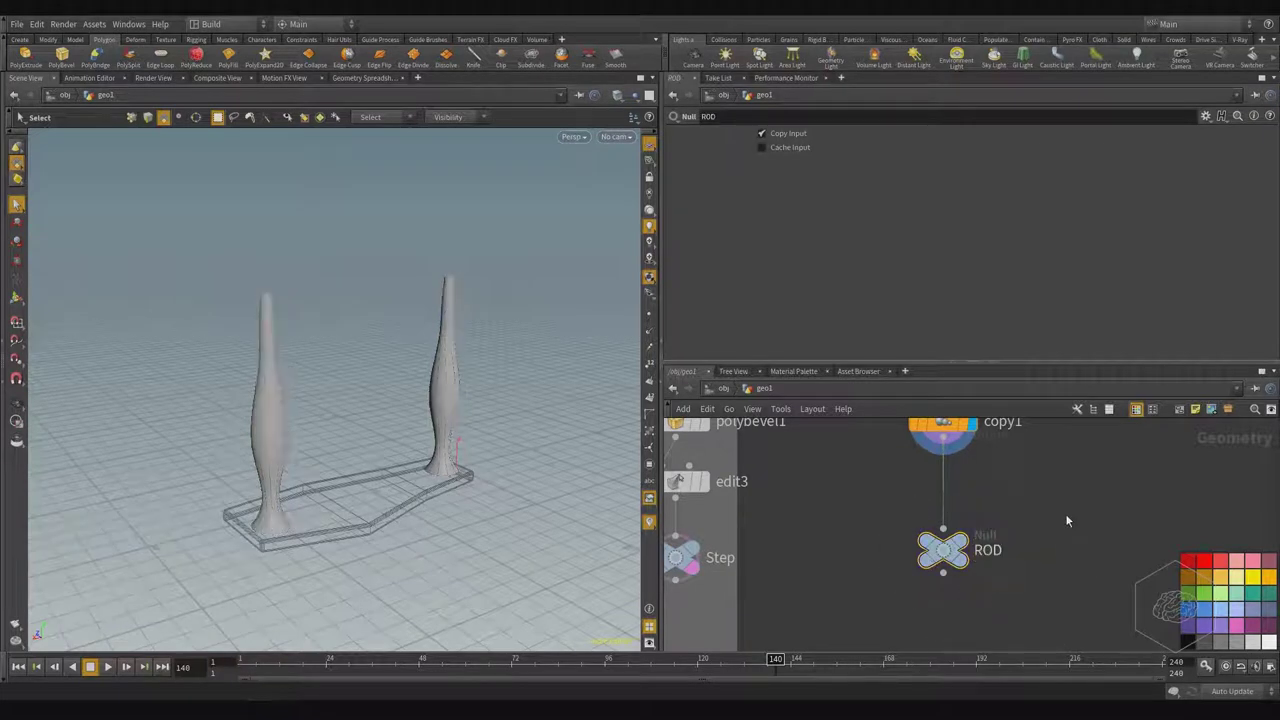
# - Add a Merge node in the empty area below the Step and ROD nodes
pyautogui.moveTo(1070, 485); pyautogui.dragTo(1000, 591, button='middle')
pyautogui.scroll(-4, 945, 535)
pyautogui.moveTo(1063, 515); pyautogui.dragTo(966, 546, button='middle')
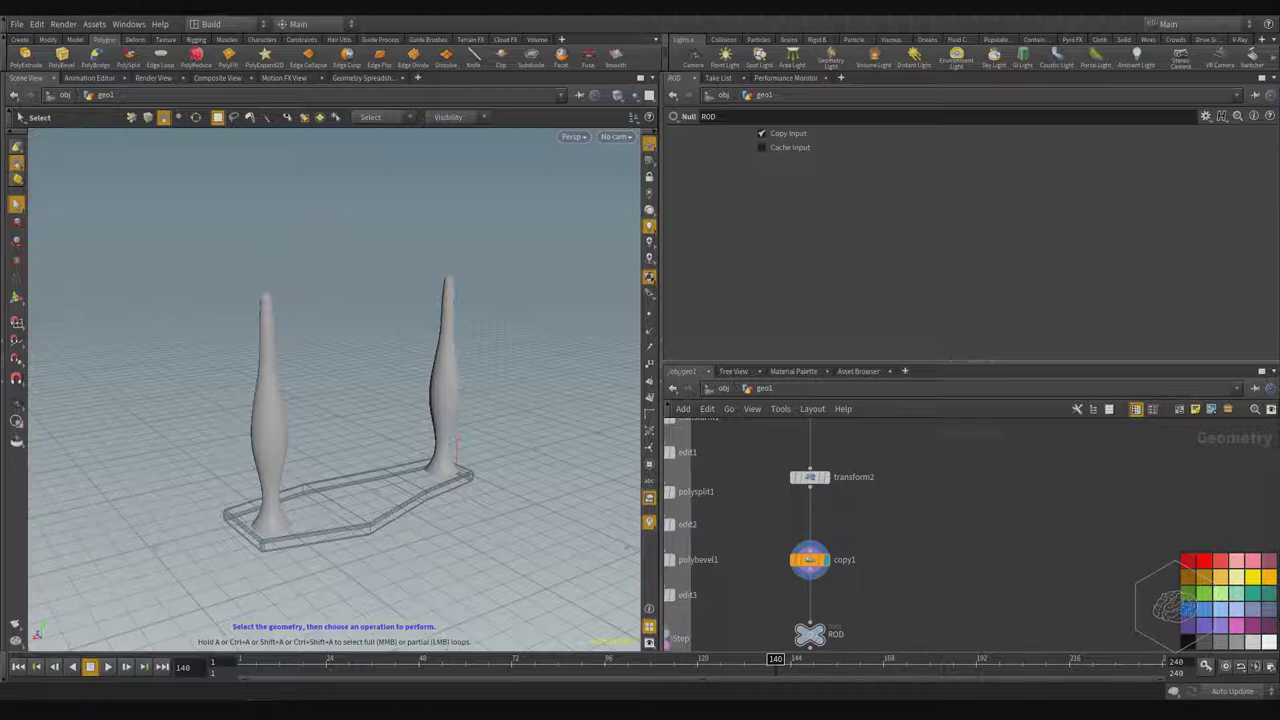
pyautogui.moveTo(1002, 556); pyautogui.dragTo(1140, 434, button='middle')
pyautogui.keyDown('alt'); pyautogui.moveTo(376, 455); pyautogui.dragTo(401, 517); pyautogui.keyUp('alt')
pyautogui.press('s')
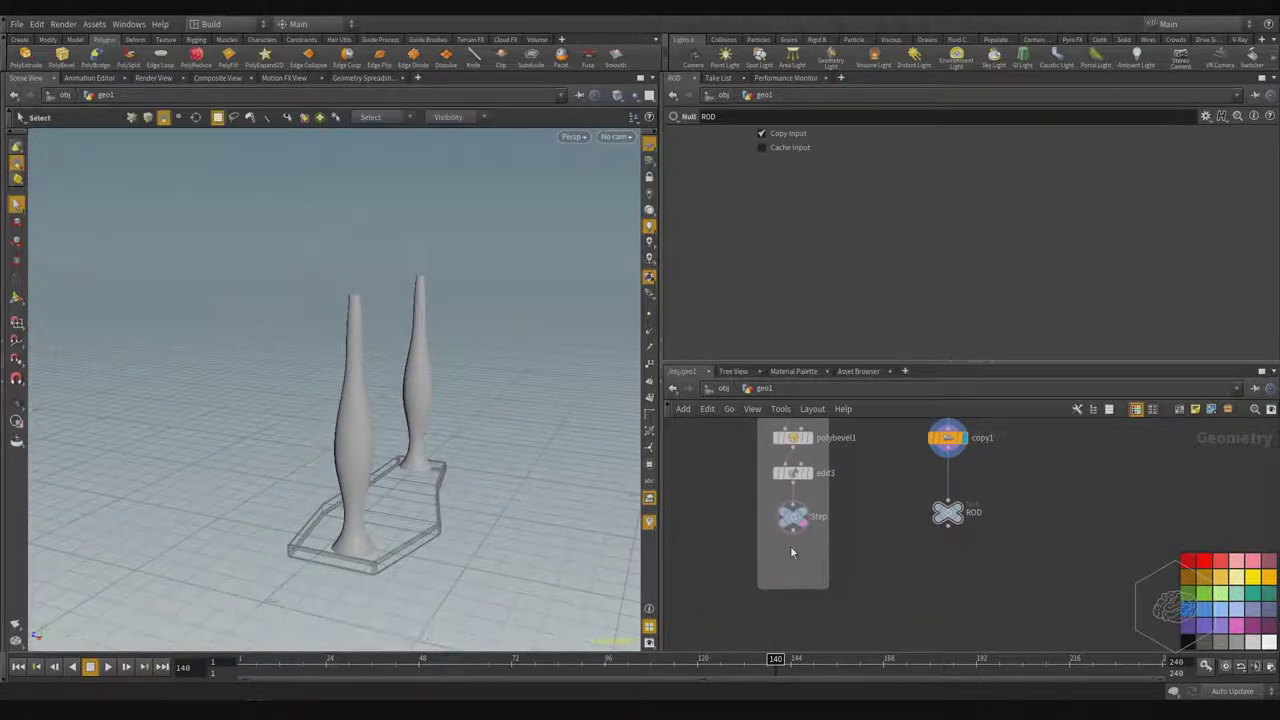
pyautogui.moveTo(948, 576); pyautogui.dragTo(951, 487, button='middle')
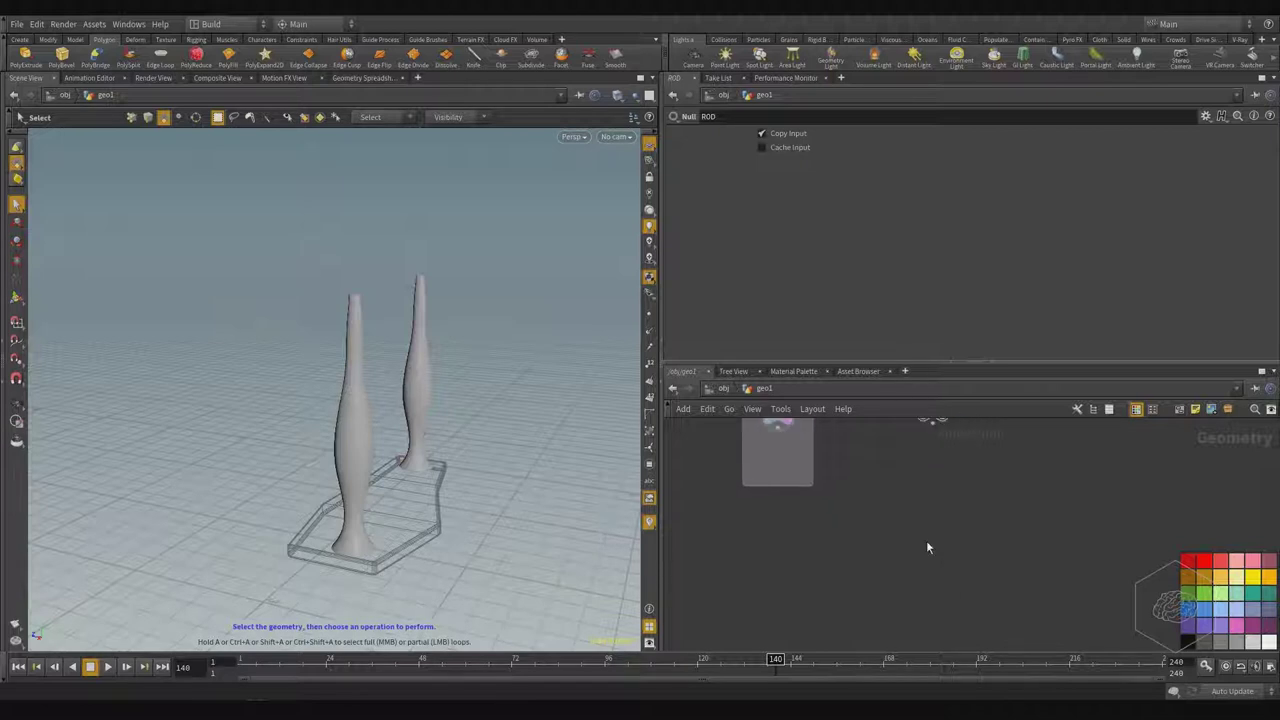
pyautogui.press('Tab')
pyautogui.write('merge')
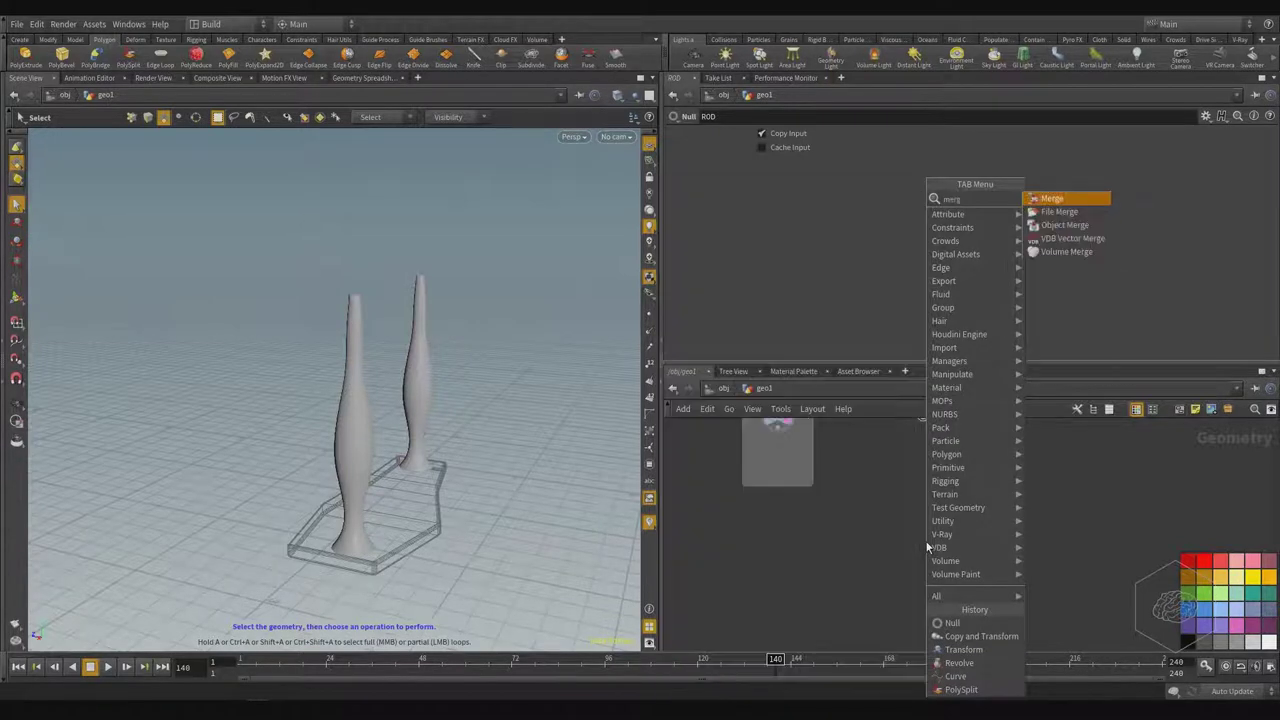
pyautogui.press('Return')
pyautogui.click(852, 556)
# - Connect the Step and ROD nodes to merge1 and display the merged geometry
pyautogui.scroll(3, 864, 544)
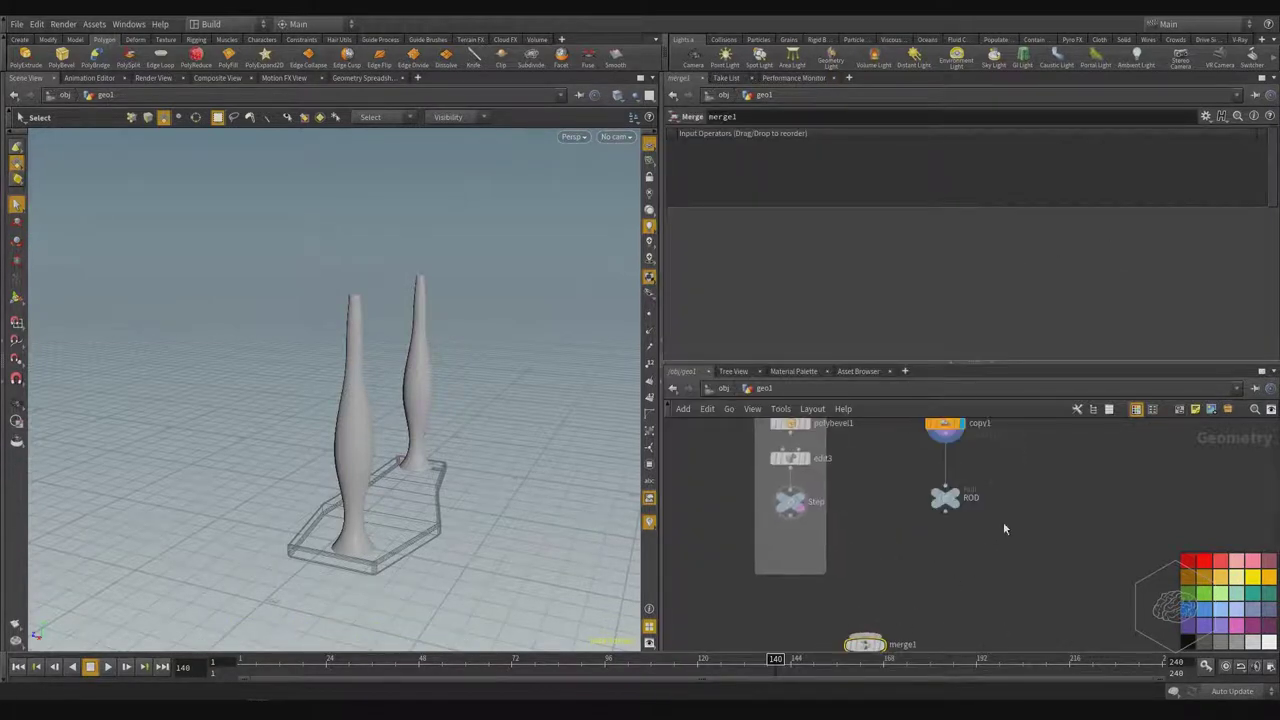
pyautogui.moveTo(1036, 486); pyautogui.dragTo(864, 640)
pyautogui.moveTo(929, 647); pyautogui.dragTo(929, 539, button='middle')
pyautogui.click(886, 538)
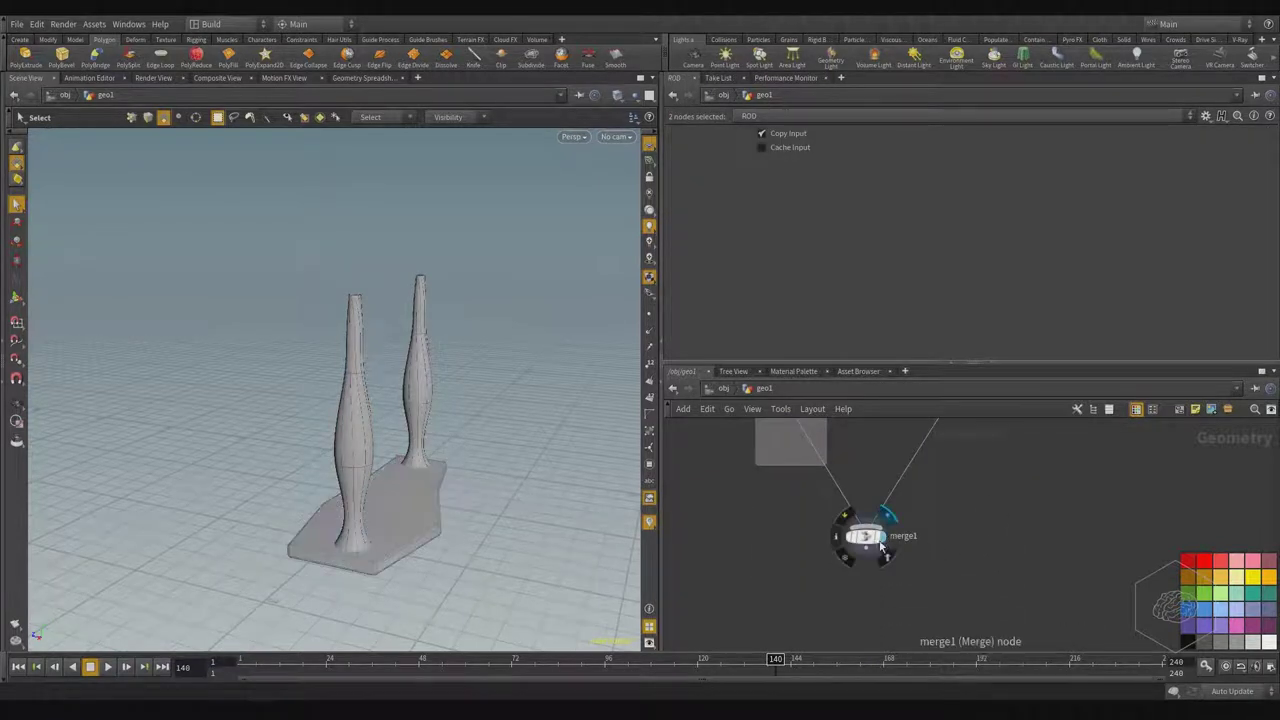
pyautogui.keyDown('alt'); pyautogui.moveTo(479, 479); pyautogui.dragTo(429, 449); pyautogui.keyUp('alt')
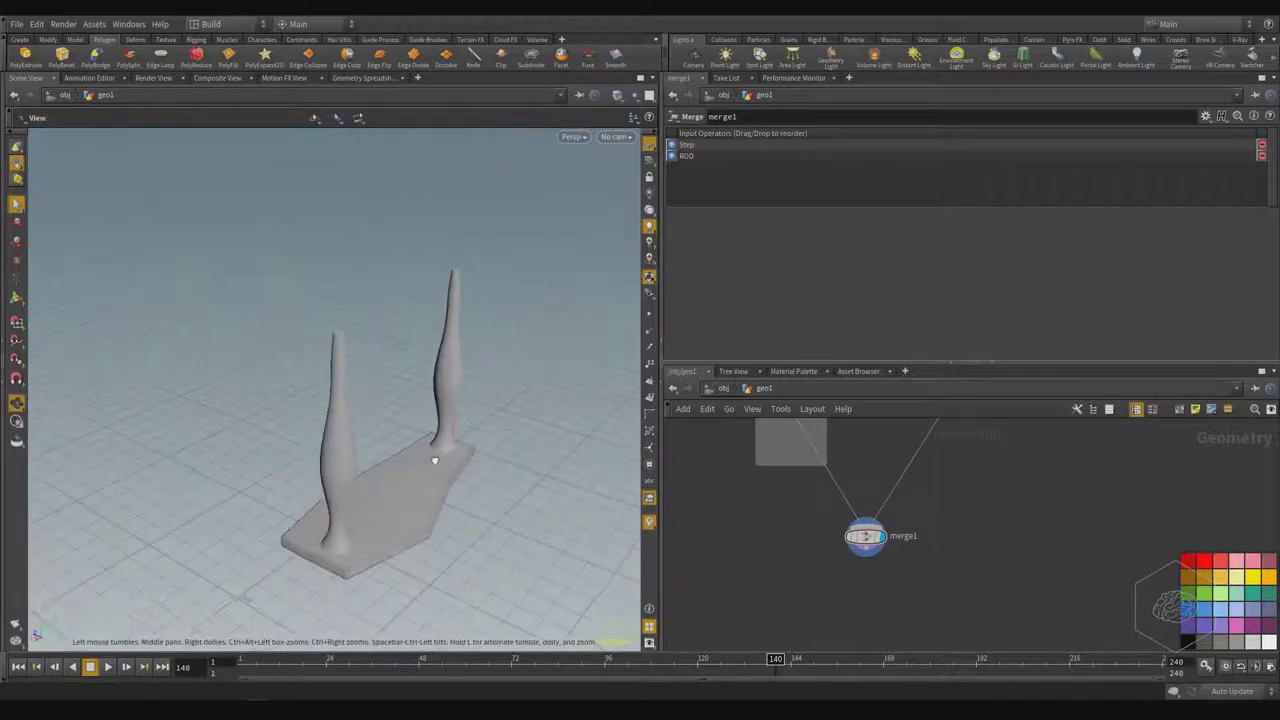
# - Add a Copy and Transform node, connect it below merge1 and display its output
pyautogui.moveTo(1069, 519); pyautogui.dragTo(1074, 532, button='middle')
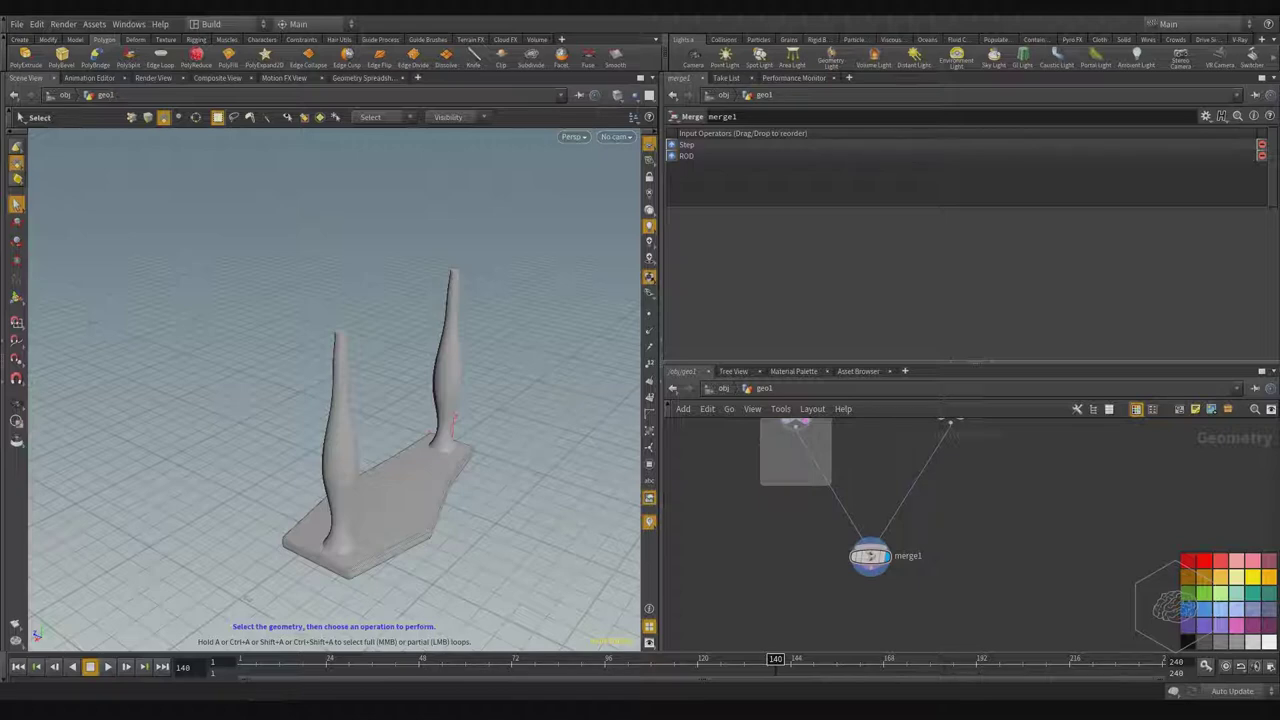
pyautogui.moveTo(966, 604); pyautogui.dragTo(980, 561, button='middle')
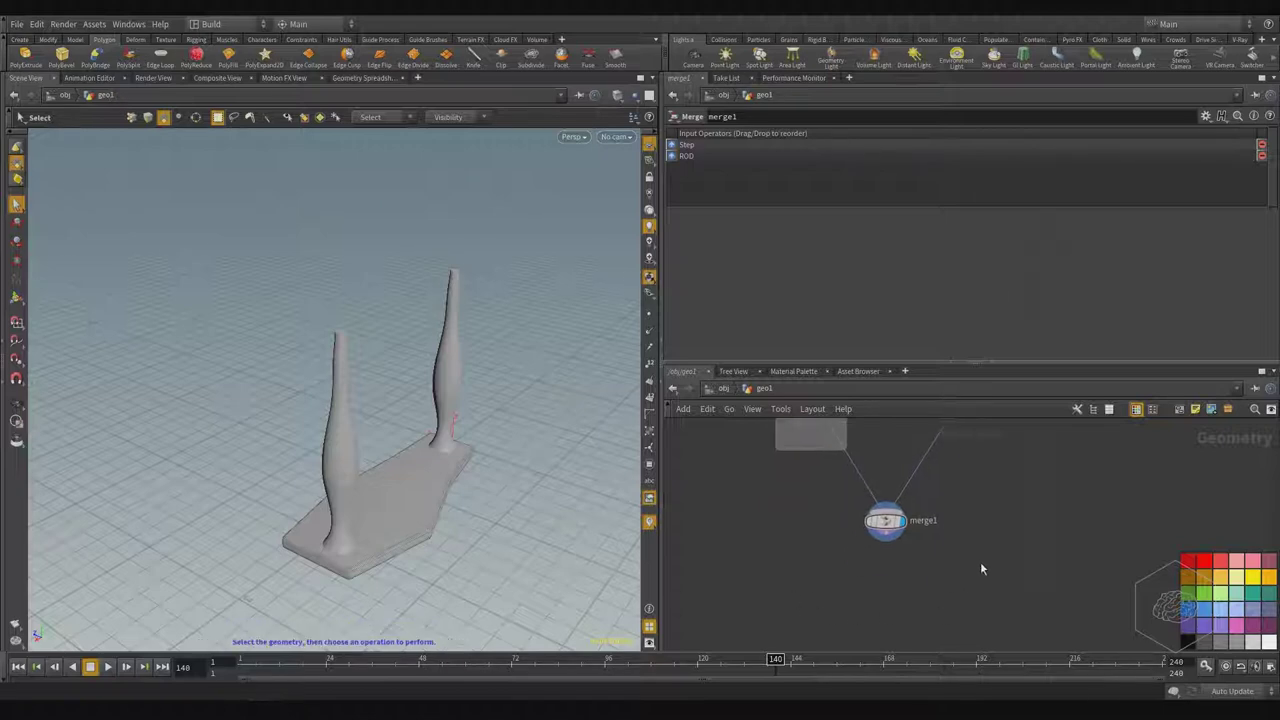
pyautogui.press('Tab')
pyautogui.write('copy')
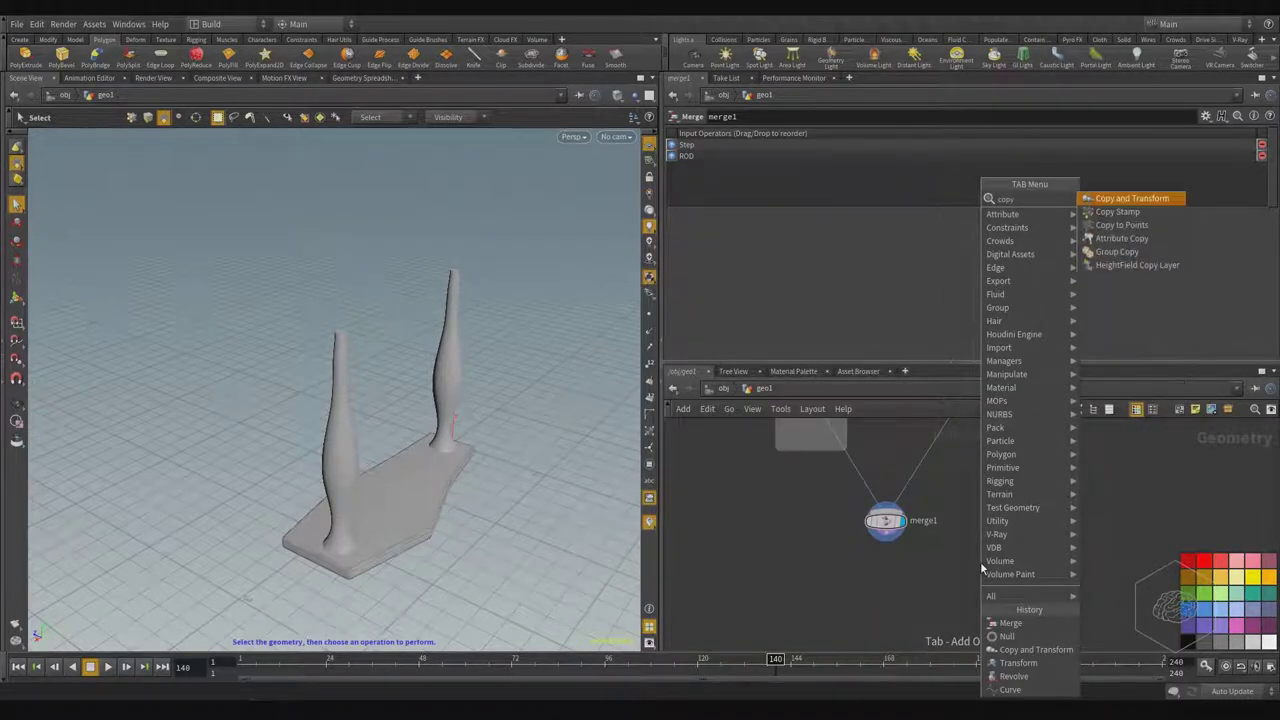
pyautogui.press('Return')
pyautogui.click(946, 582)
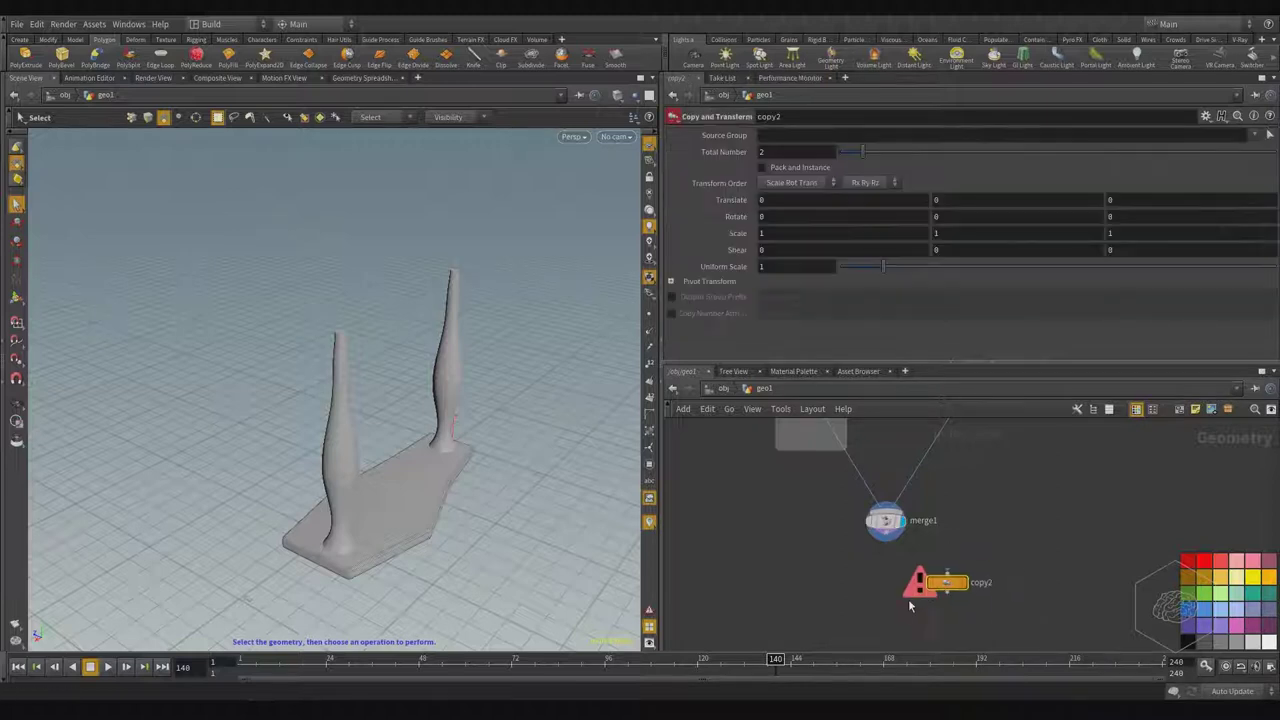
pyautogui.moveTo(946, 582); pyautogui.dragTo(893, 590)
pyautogui.click(886, 541)
pyautogui.click(907, 591)
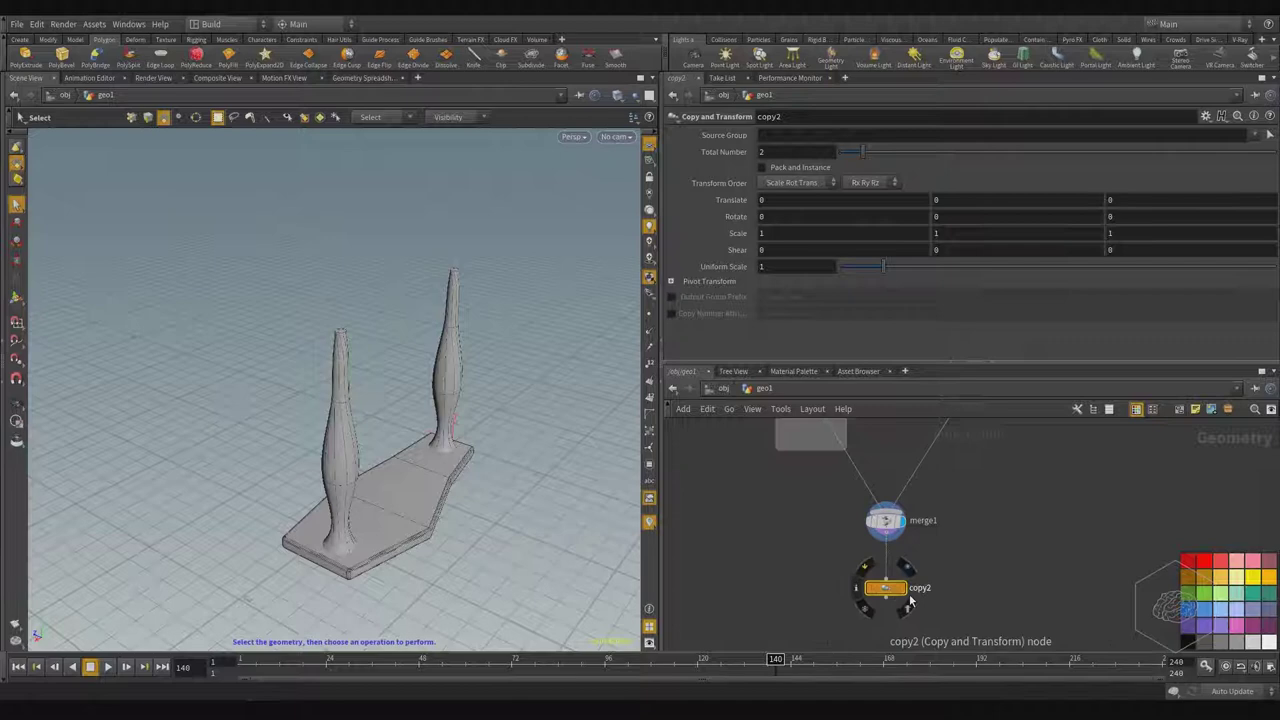
pyautogui.click(905, 592)
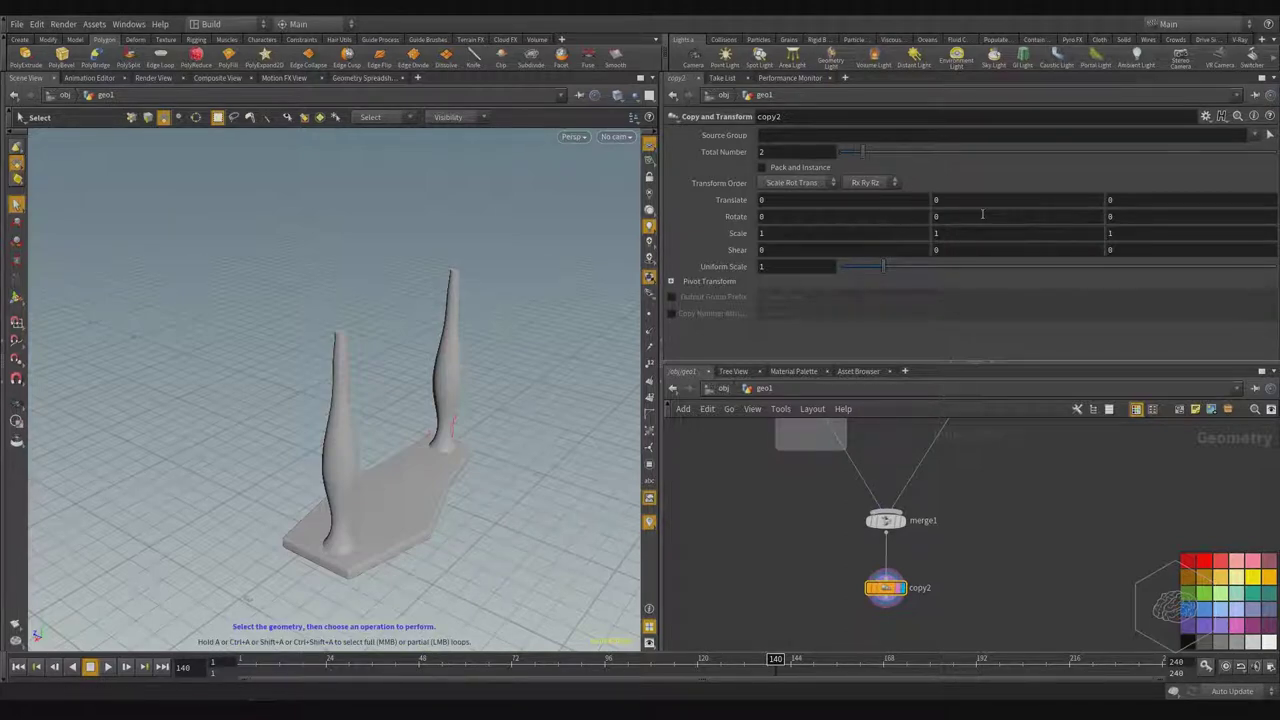
# - Set the Y rotation of the copied step in copy2 to about -51.2
pyautogui.moveTo(982, 214); pyautogui.dragTo(380, 222, button='middle')
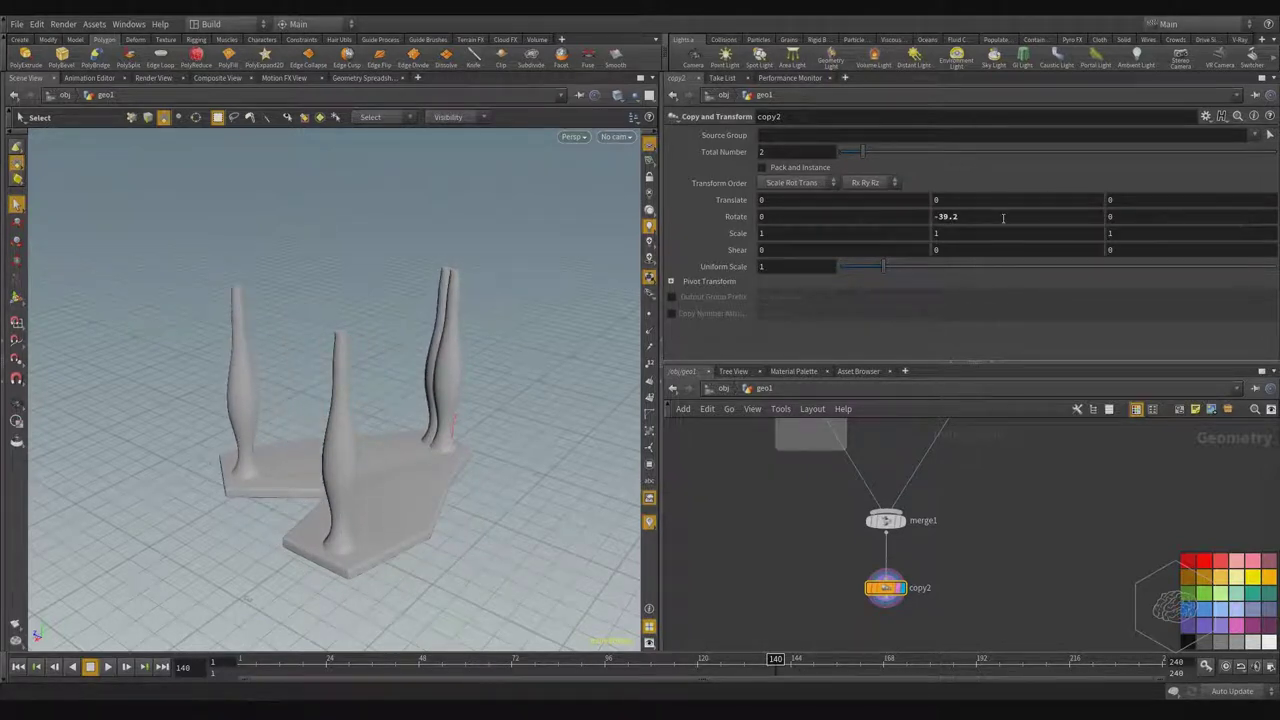
pyautogui.moveTo(1003, 217); pyautogui.dragTo(1190, 245, button='middle')
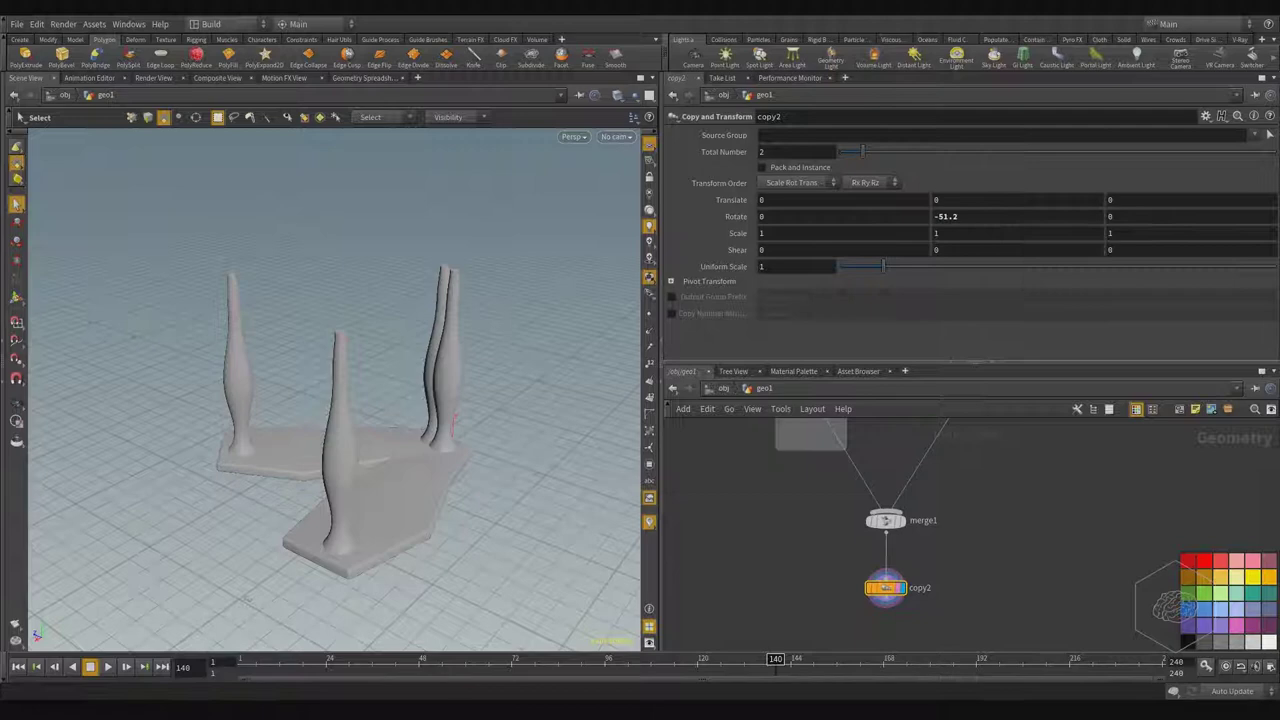
pyautogui.moveTo(1036, 538); pyautogui.dragTo(1027, 571, button='middle')
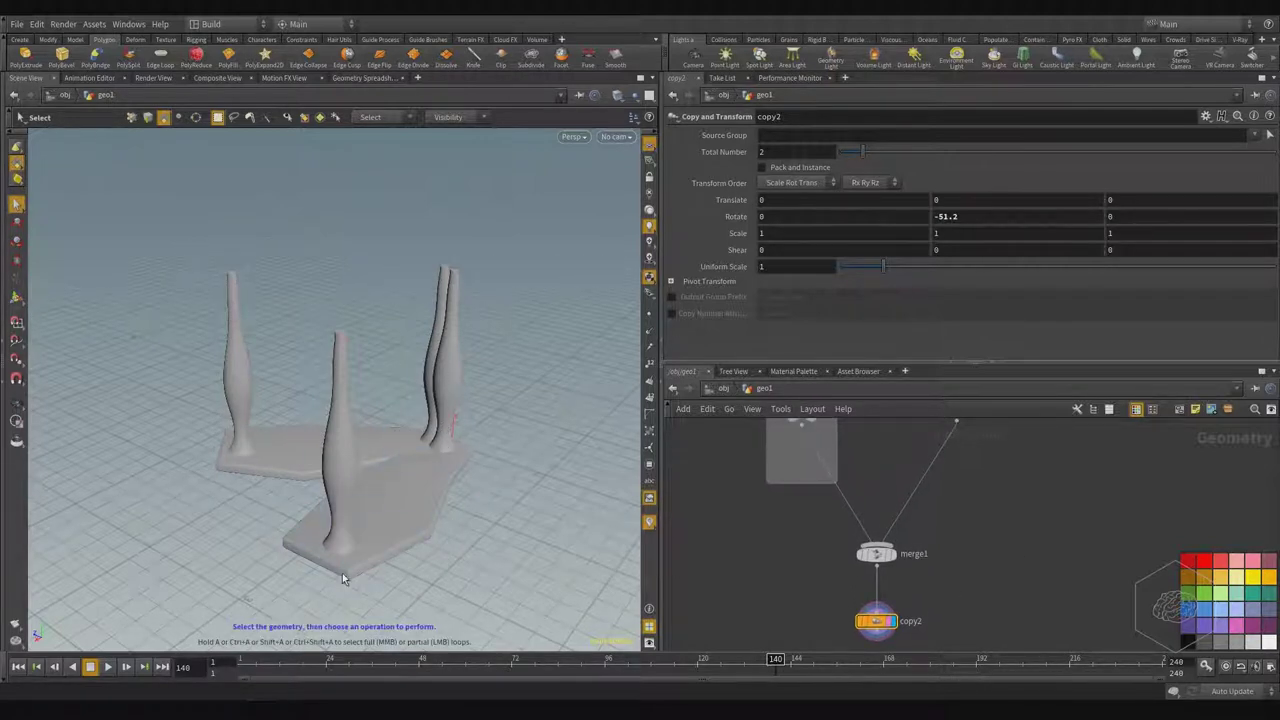
# - Insert a Transform node between merge1 and copy2
pyautogui.moveTo(1036, 550); pyautogui.dragTo(1024, 493, button='middle')
pyautogui.press('Tab')
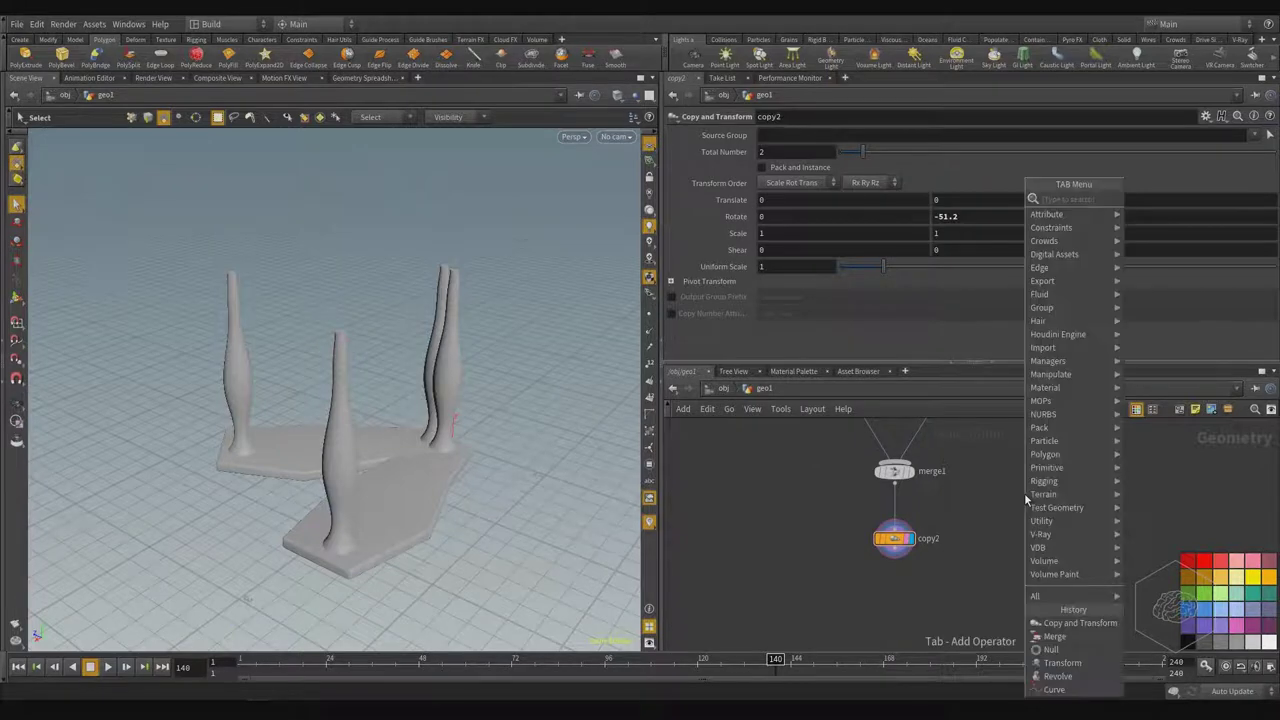
pyautogui.write('transf')
pyautogui.press('Return')
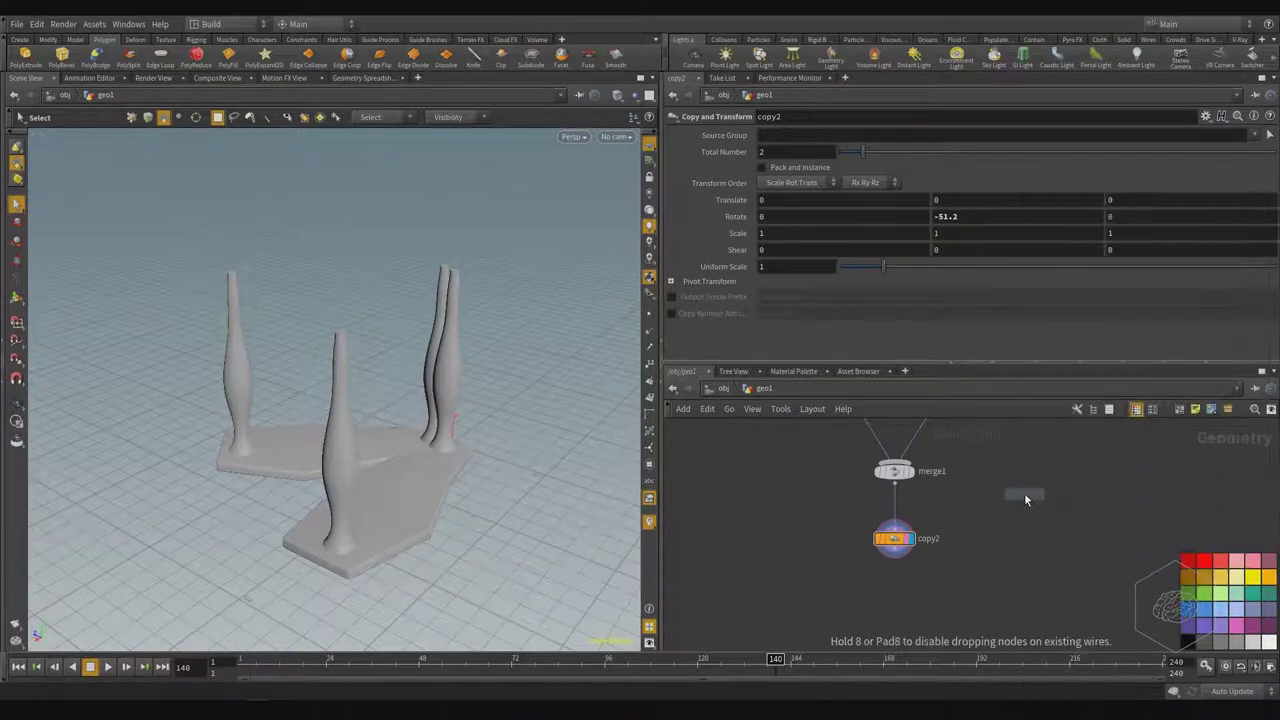
pyautogui.click(1024, 497)
pyautogui.moveTo(1010, 497); pyautogui.dragTo(894, 510)
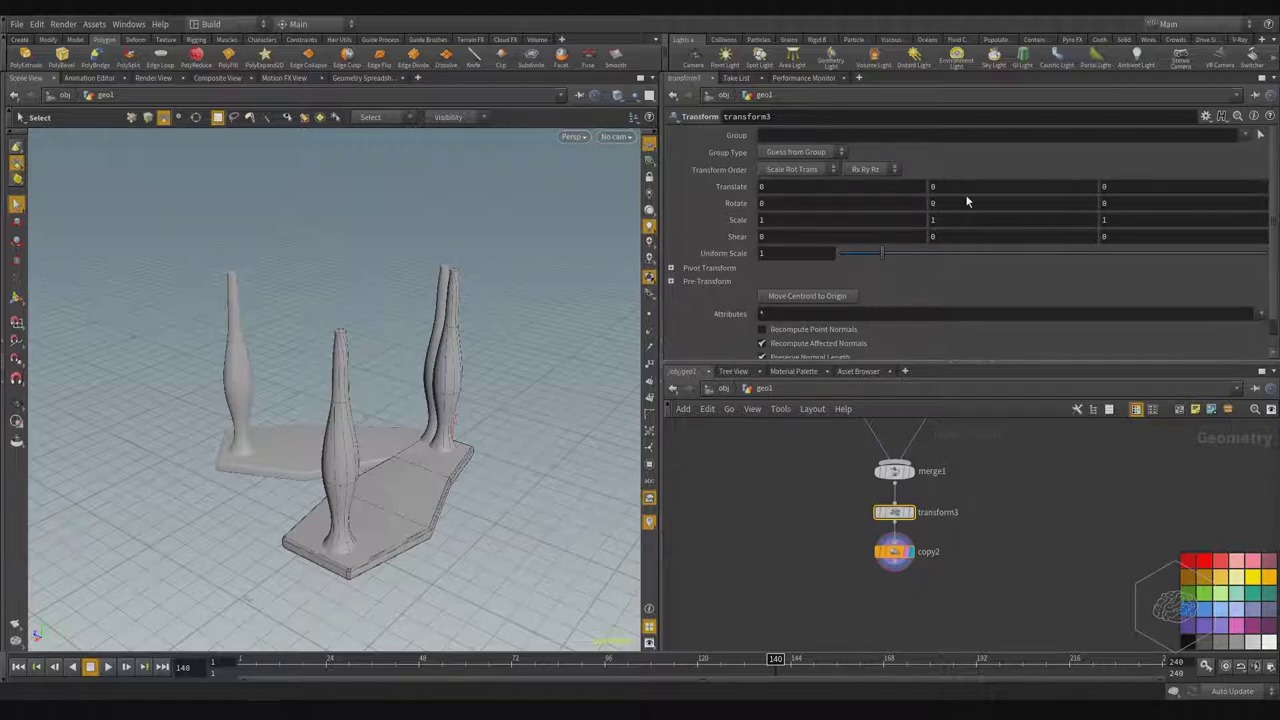
# - Examine the overlapping rods at the inner end of the rotated steps from another side
pyautogui.keyDown('alt'); pyautogui.moveTo(540, 390); pyautogui.dragTo(413, 407); pyautogui.keyUp('alt')
pyautogui.keyDown('alt'); pyautogui.moveTo(574, 526); pyautogui.dragTo(310, 450, button='middle'); pyautogui.keyUp('alt')
pyautogui.keyDown('alt'); pyautogui.moveTo(385, 495); pyautogui.dragTo(440, 511); pyautogui.keyUp('alt')
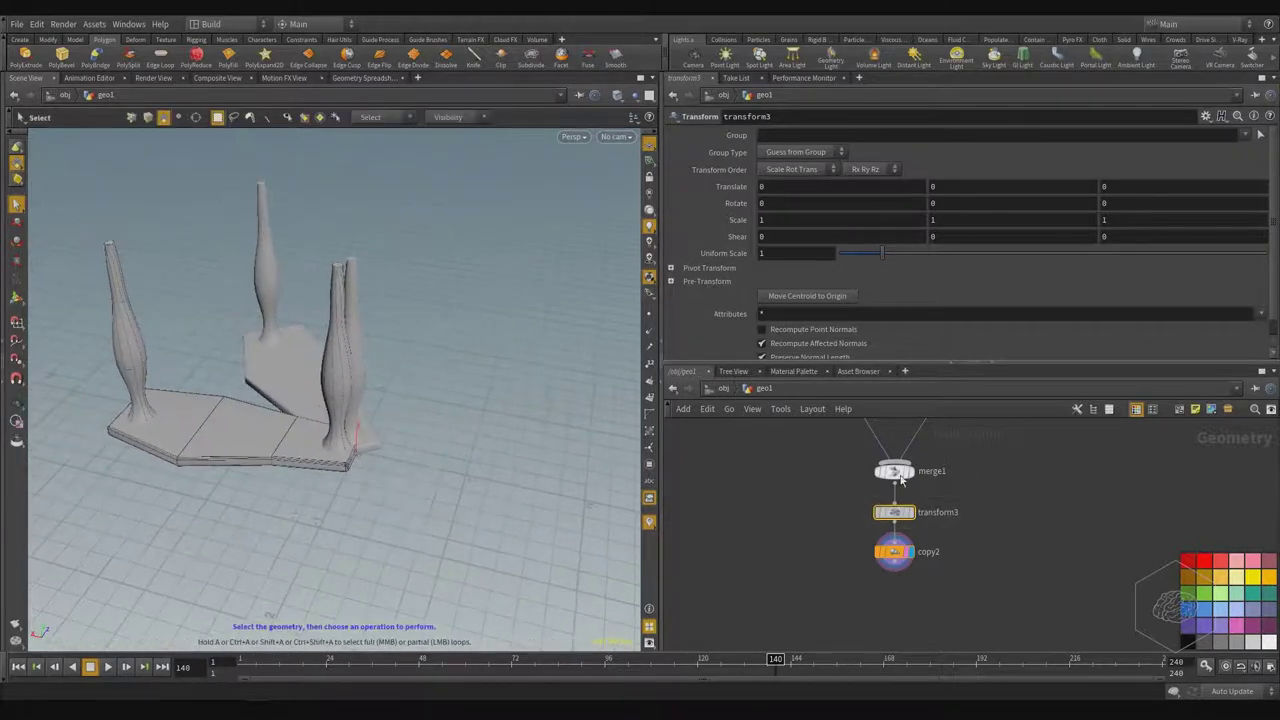
# - Move the step away from the origin by setting the X translate of transform3 to 0.6
pyautogui.click(797, 188)
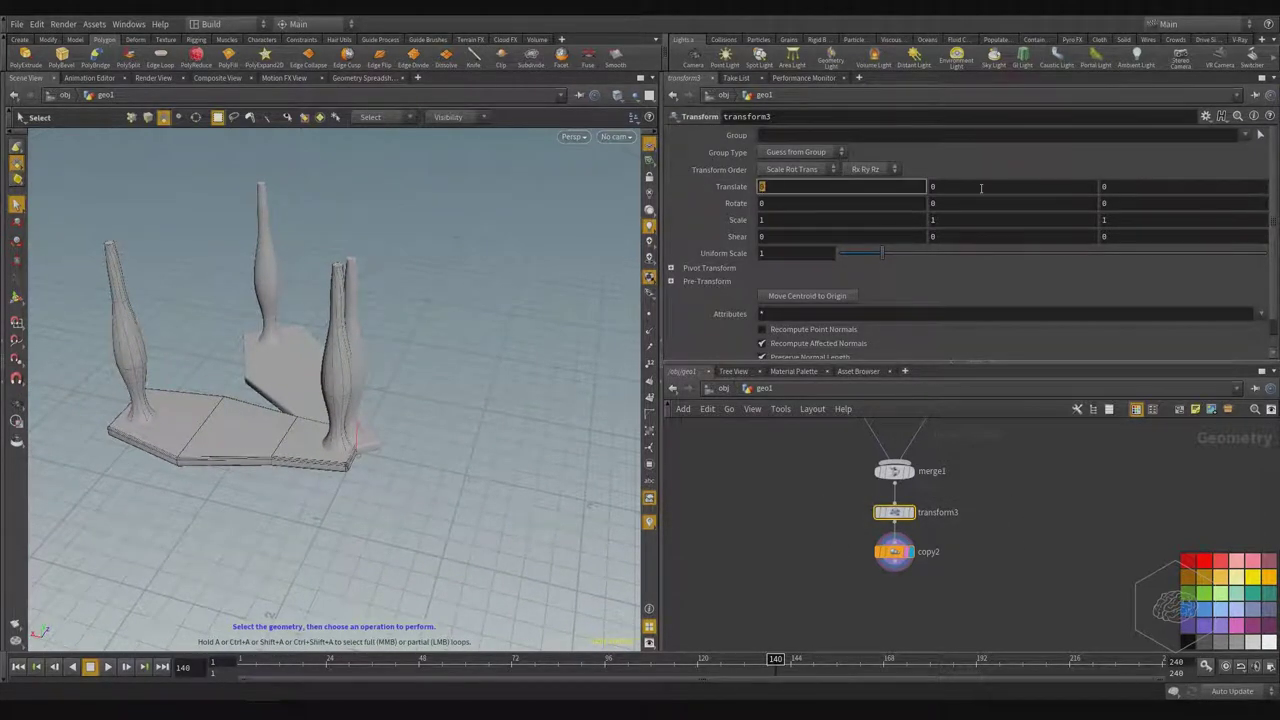
pyautogui.write('0.1')
pyautogui.press('Return')
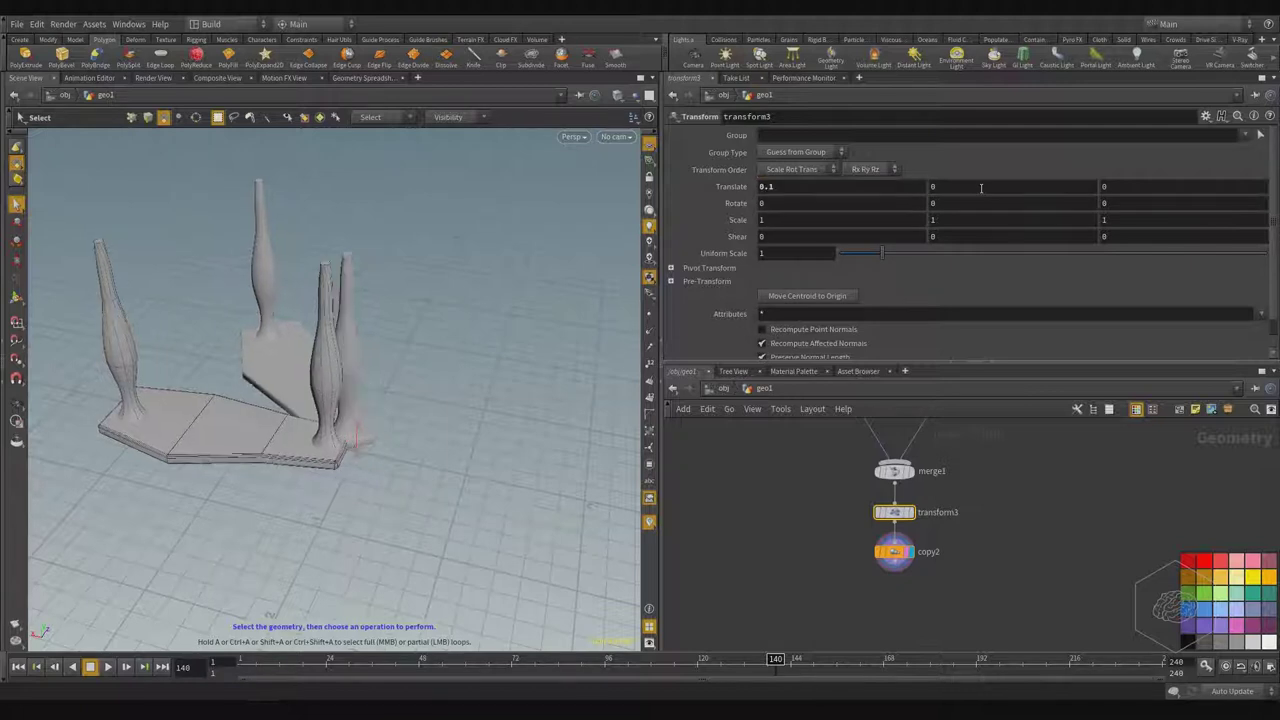
pyautogui.moveTo(865, 187); pyautogui.dragTo(906, 183, button='middle')
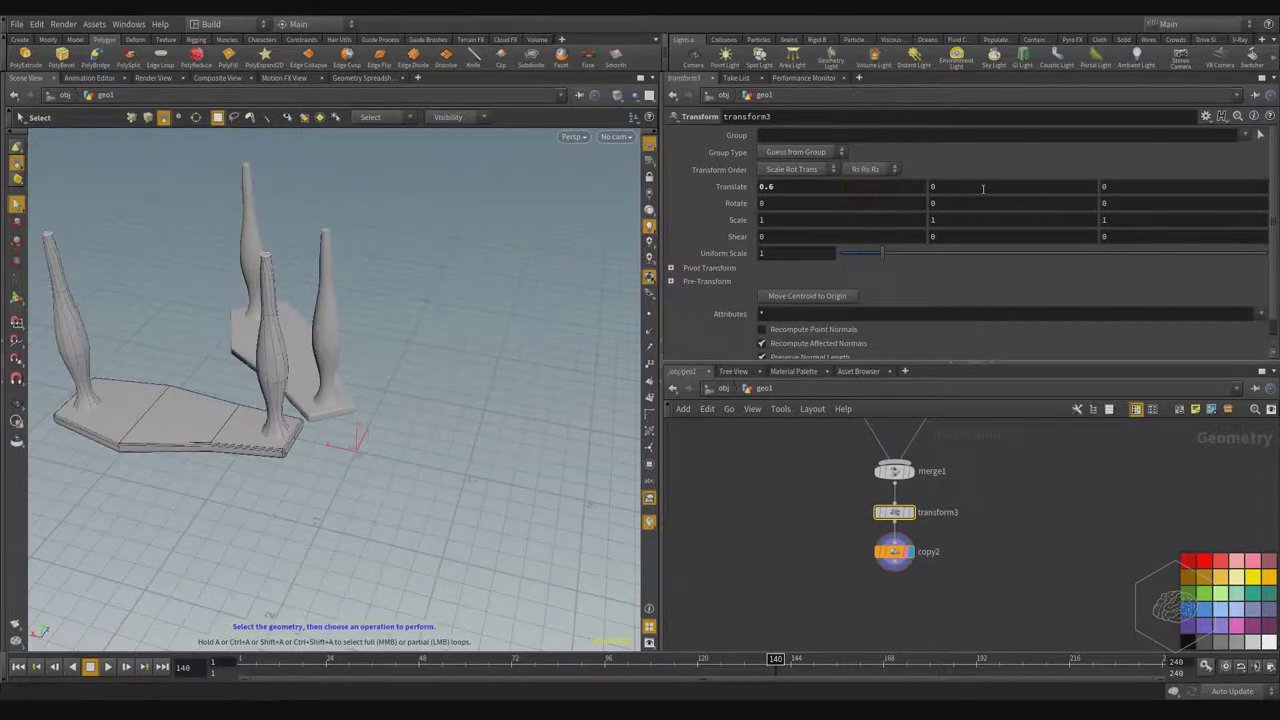
# - Raise the step off the ground by setting the Y translate of transform3 to 0.2, checking its base in the front view
pyautogui.moveTo(412, 458)
pyautogui.mouseDown()
pyautogui.moveTo(459, 344)
pyautogui.moveTo(516, 392)
pyautogui.moveTo(500, 363)
pyautogui.mouseUp()
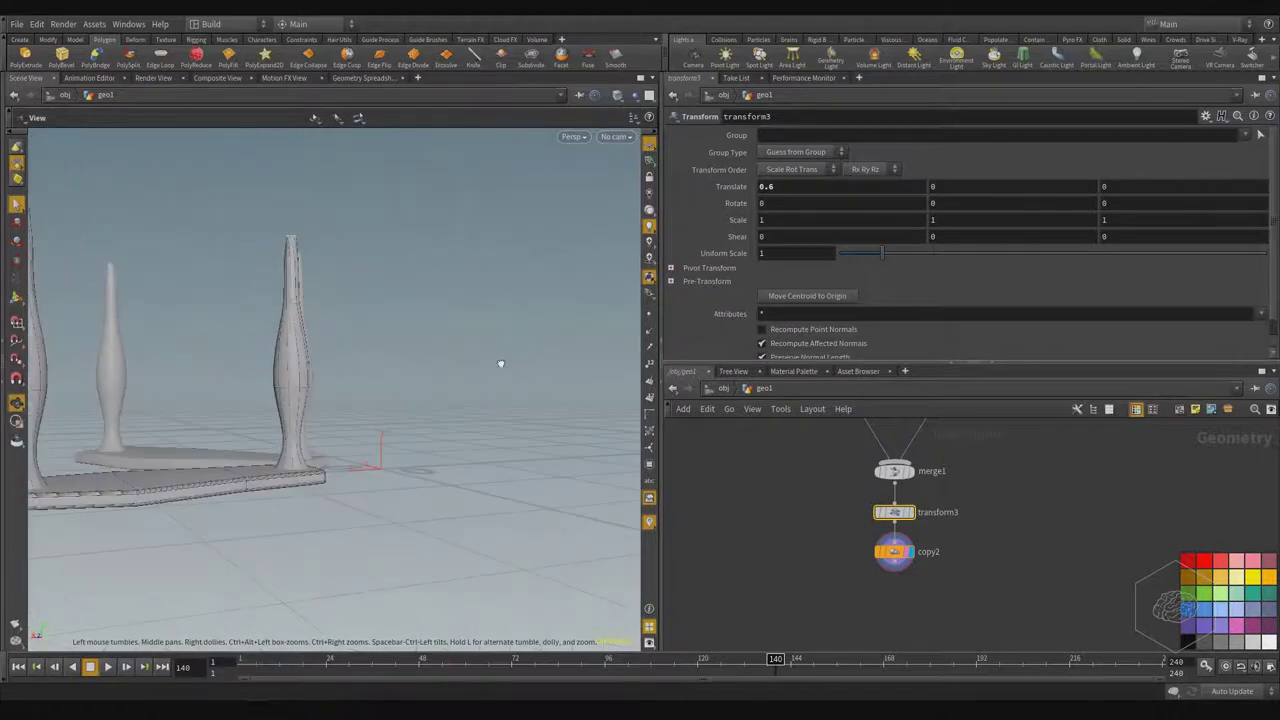
pyautogui.keyDown('alt'); pyautogui.moveTo(406, 467); pyautogui.dragTo(318, 530, button='right'); pyautogui.keyUp('alt')
pyautogui.keyDown('alt'); pyautogui.moveTo(318, 530); pyautogui.dragTo(374, 406); pyautogui.keyUp('alt')
pyautogui.press('Escape')
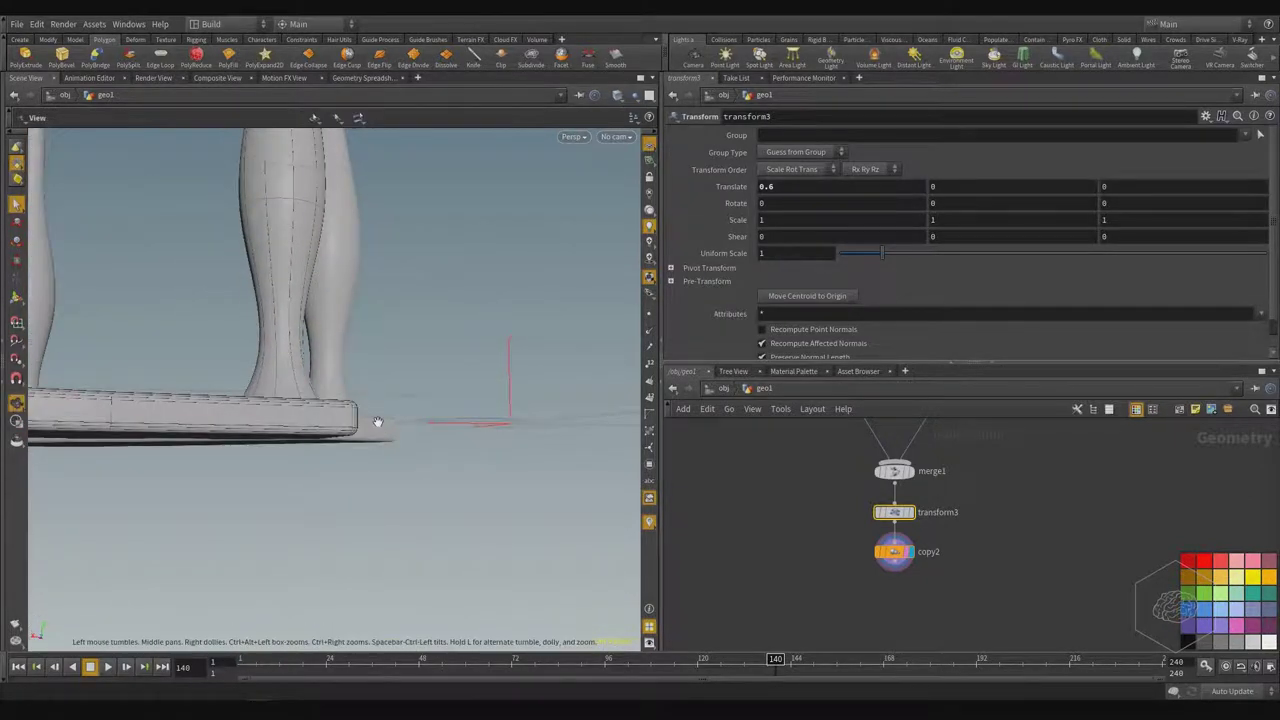
pyautogui.hotkey('space', '3')
pyautogui.scroll(4, 337, 309)
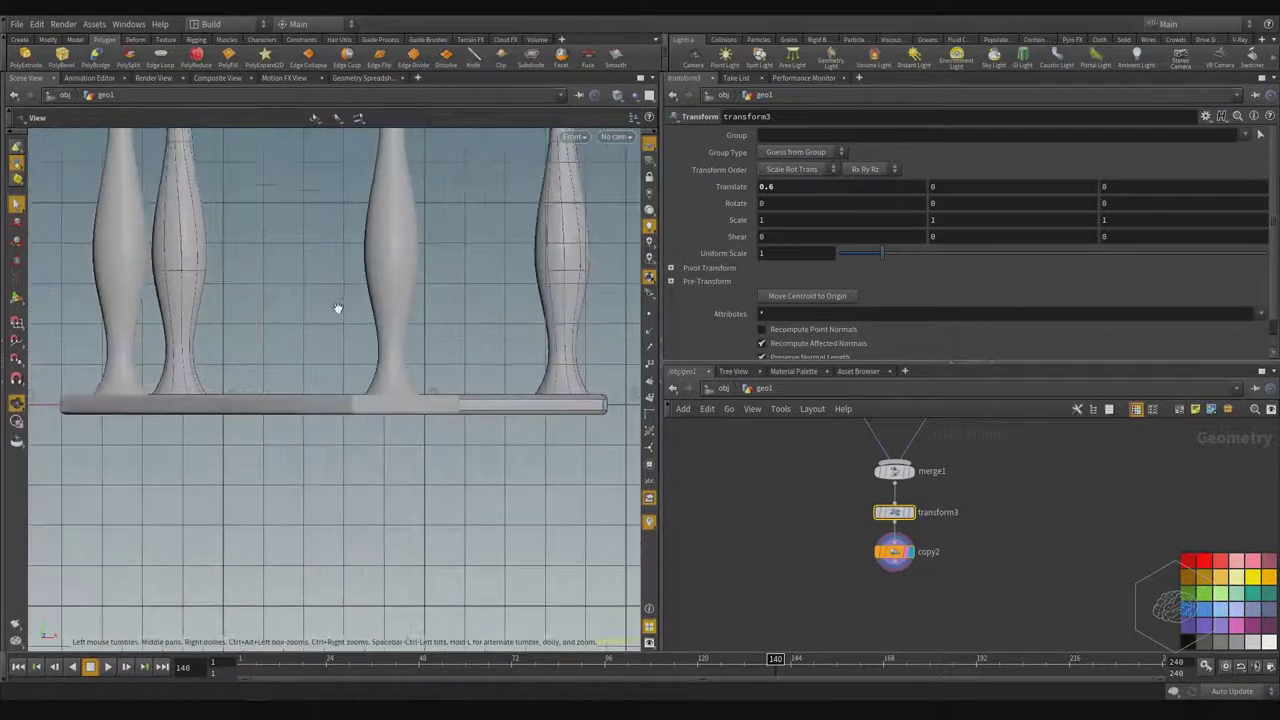
pyautogui.keyDown('alt'); pyautogui.moveTo(246, 395); pyautogui.dragTo(594, 400, button='middle'); pyautogui.keyUp('alt')
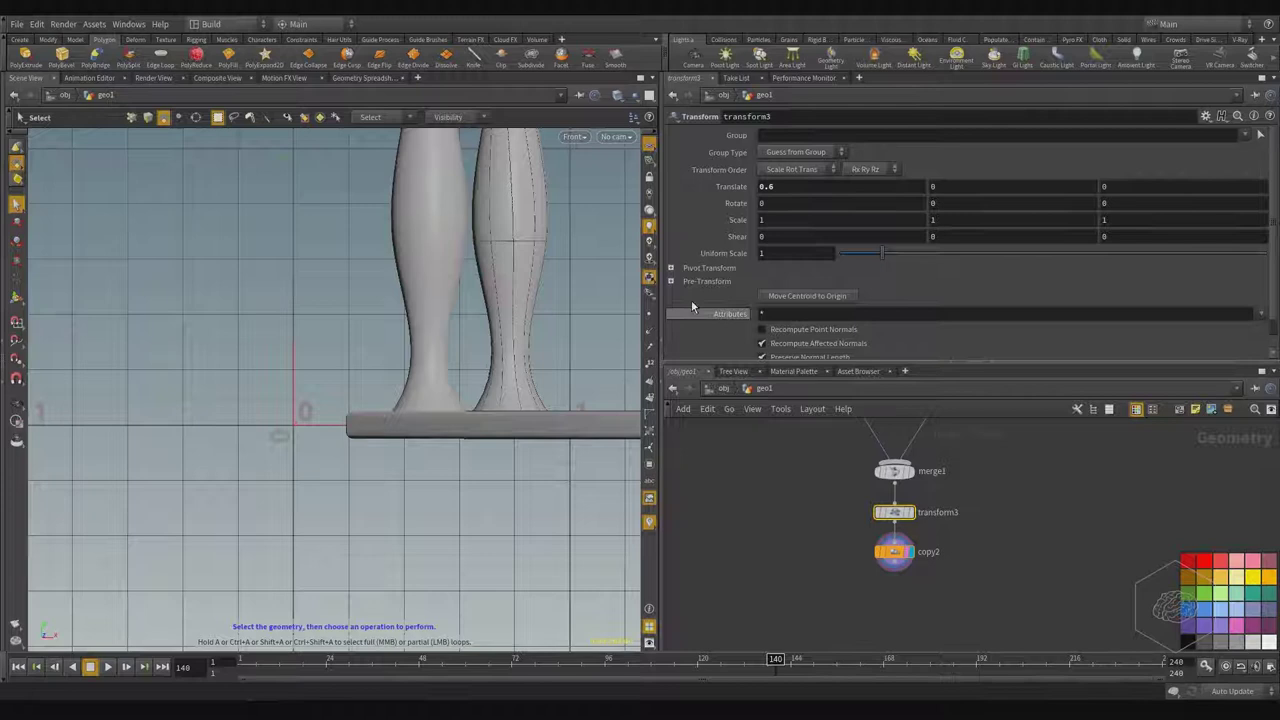
pyautogui.click(948, 189)
pyautogui.write('0.')
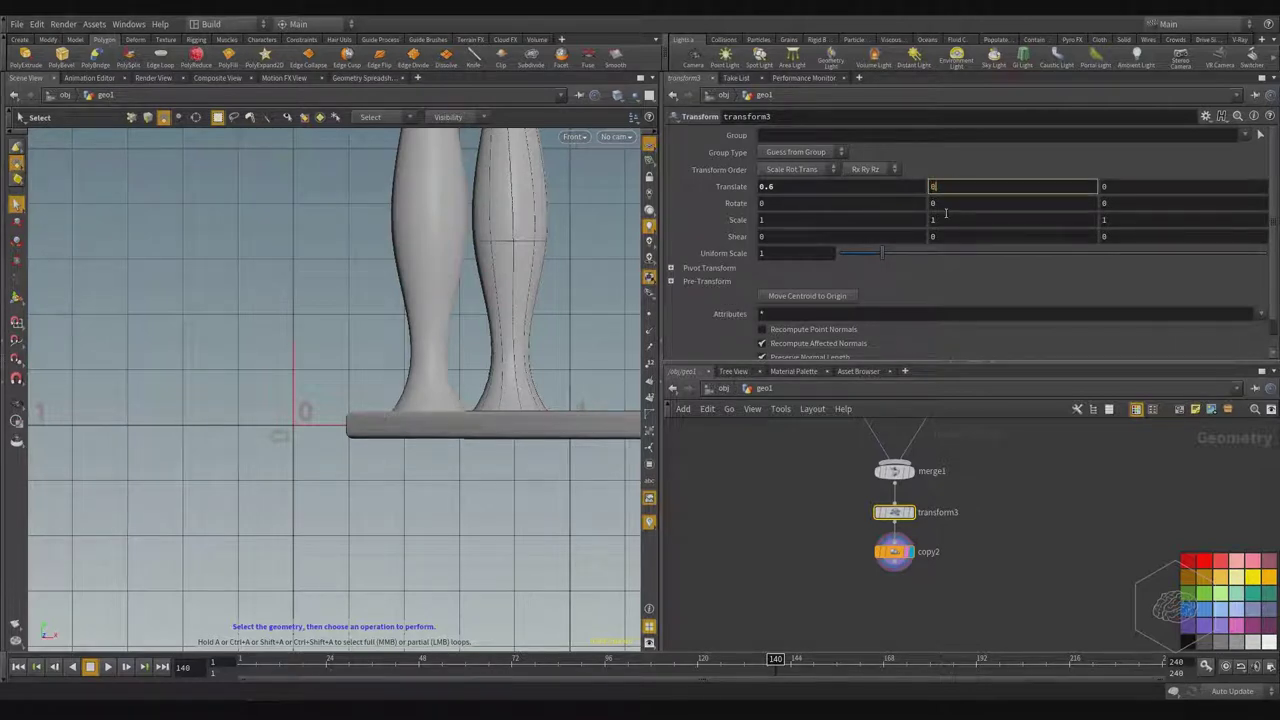
pyautogui.write('2')
pyautogui.press('Return')
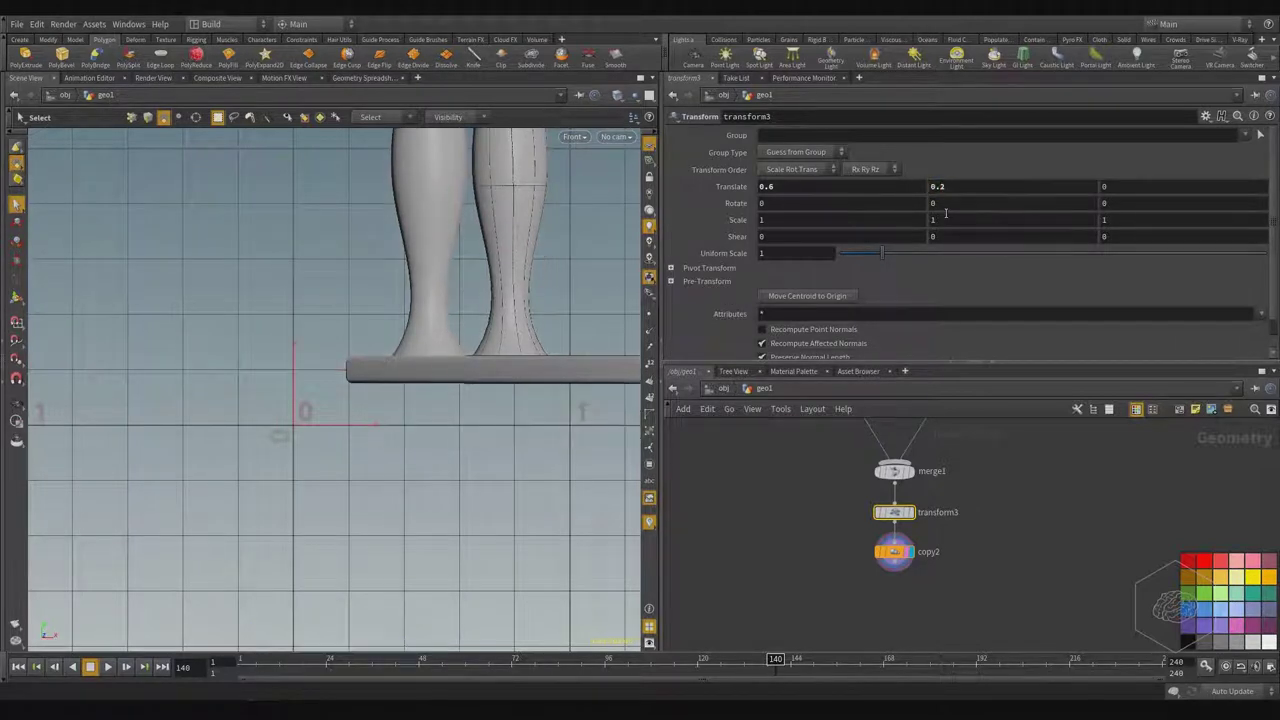
# - Examine the height and spacing of the two raised steps in the front view and in perspective
pyautogui.press('Escape')
pyautogui.moveTo(584, 278); pyautogui.dragTo(326, 314, button='middle')
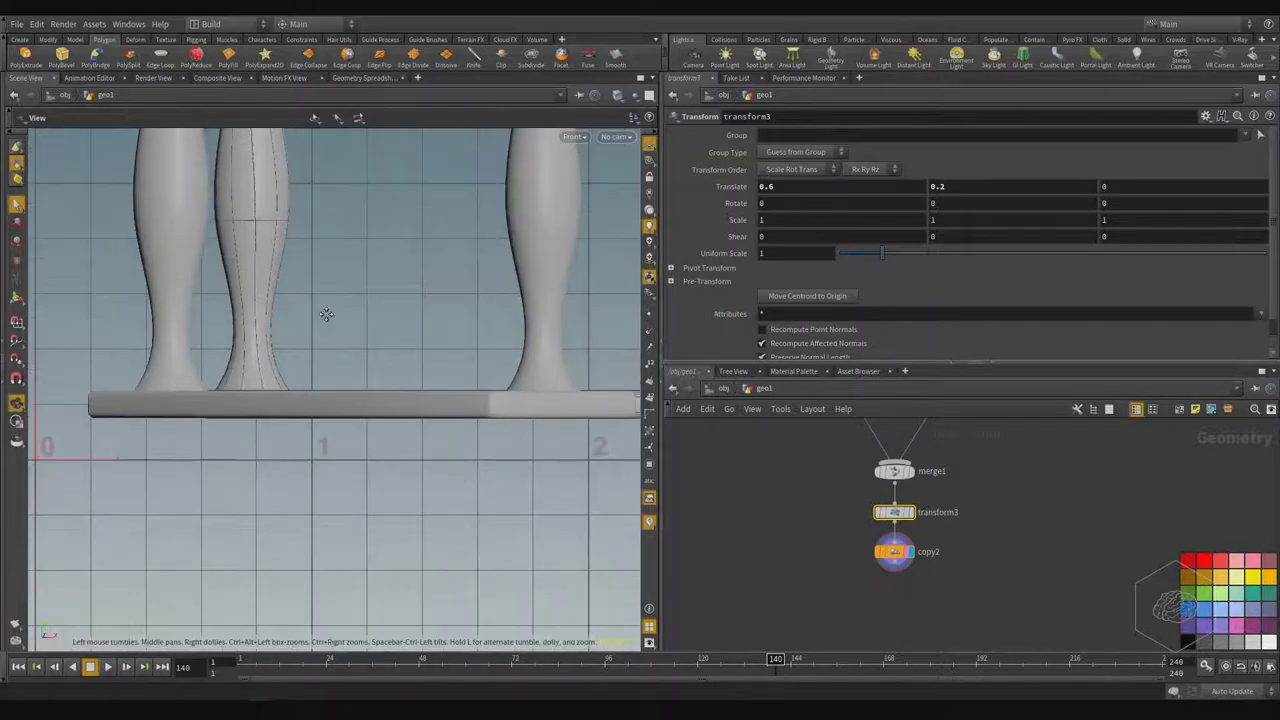
pyautogui.moveTo(399, 352); pyautogui.dragTo(465, 344, button='middle')
pyautogui.press('s')
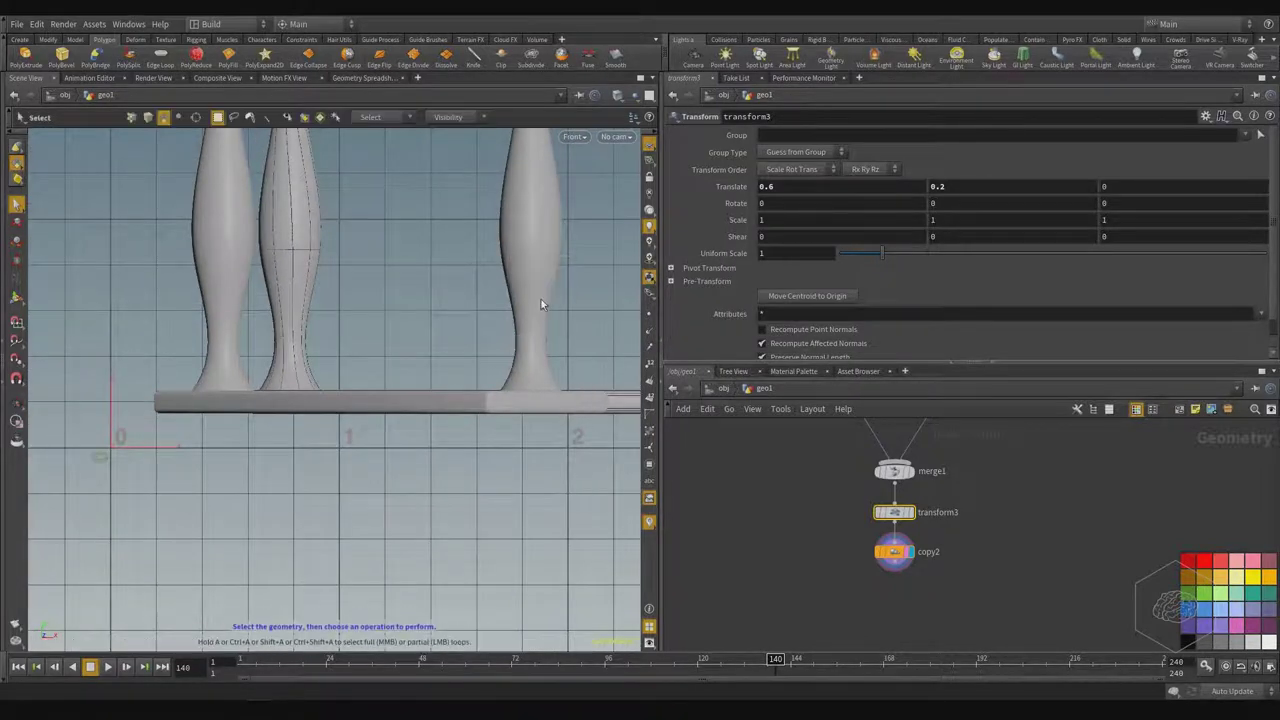
pyautogui.keyDown('alt'); pyautogui.moveTo(593, 250); pyautogui.dragTo(482, 302, button='middle'); pyautogui.keyUp('alt')
pyautogui.keyDown('alt'); pyautogui.moveTo(560, 326); pyautogui.dragTo(547, 353, button='middle'); pyautogui.keyUp('alt')
pyautogui.hotkey('space', '1')
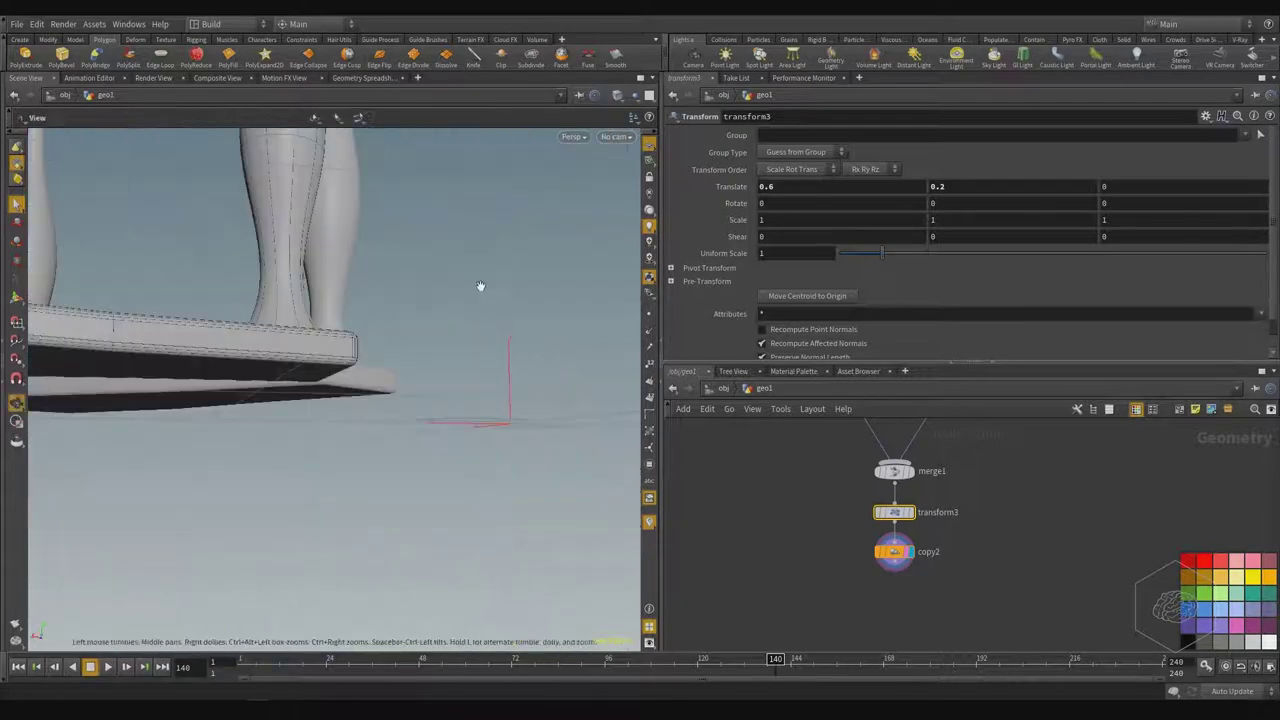
pyautogui.keyDown('alt'); pyautogui.moveTo(480, 286); pyautogui.dragTo(574, 351); pyautogui.keyUp('alt')
pyautogui.keyDown('alt'); pyautogui.scroll(-6, 511, 306); pyautogui.keyUp('alt')
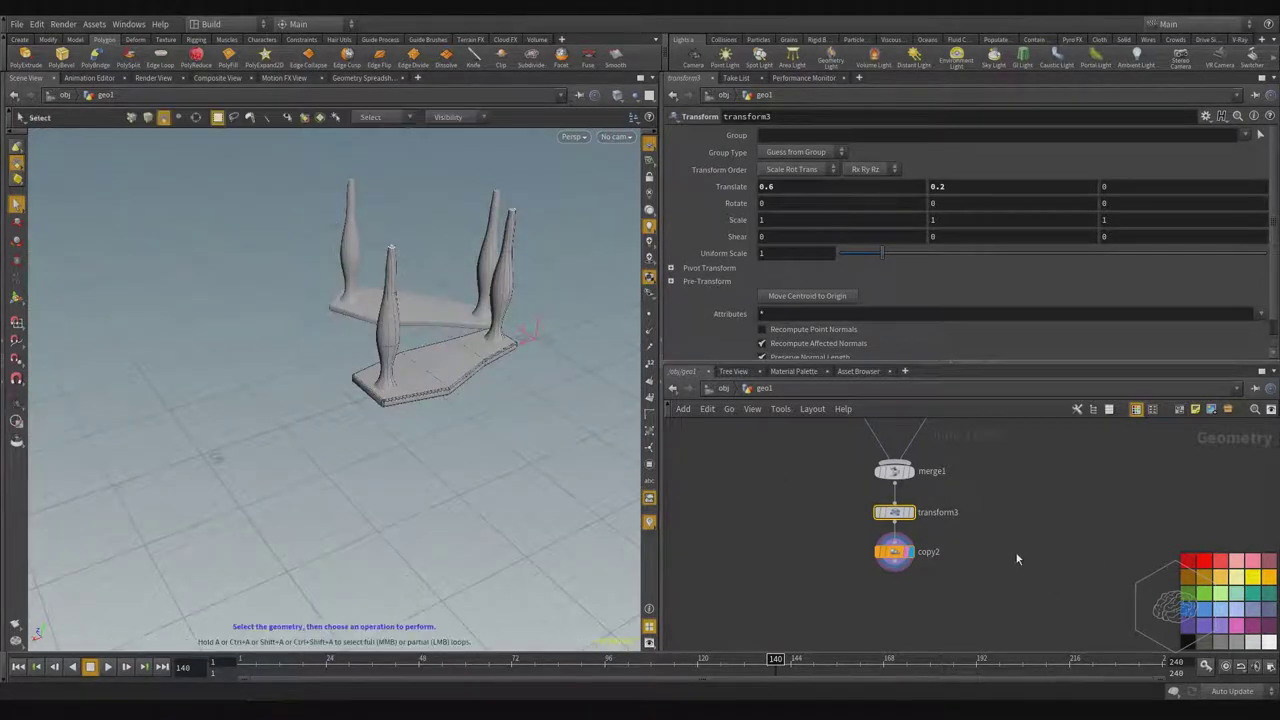
# - Increase the total number in copy2 to 5 and give each copy a Y translate of 0.6
pyautogui.click(895, 552)
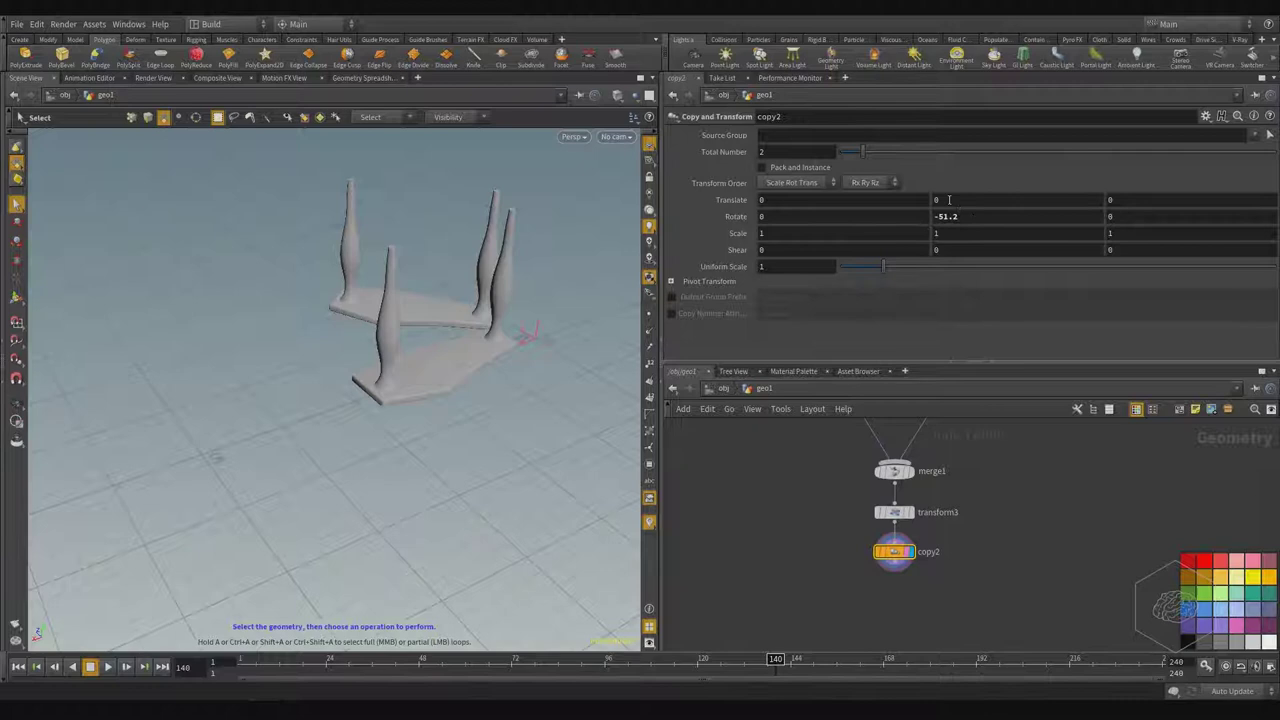
pyautogui.moveTo(865, 153); pyautogui.dragTo(932, 155)
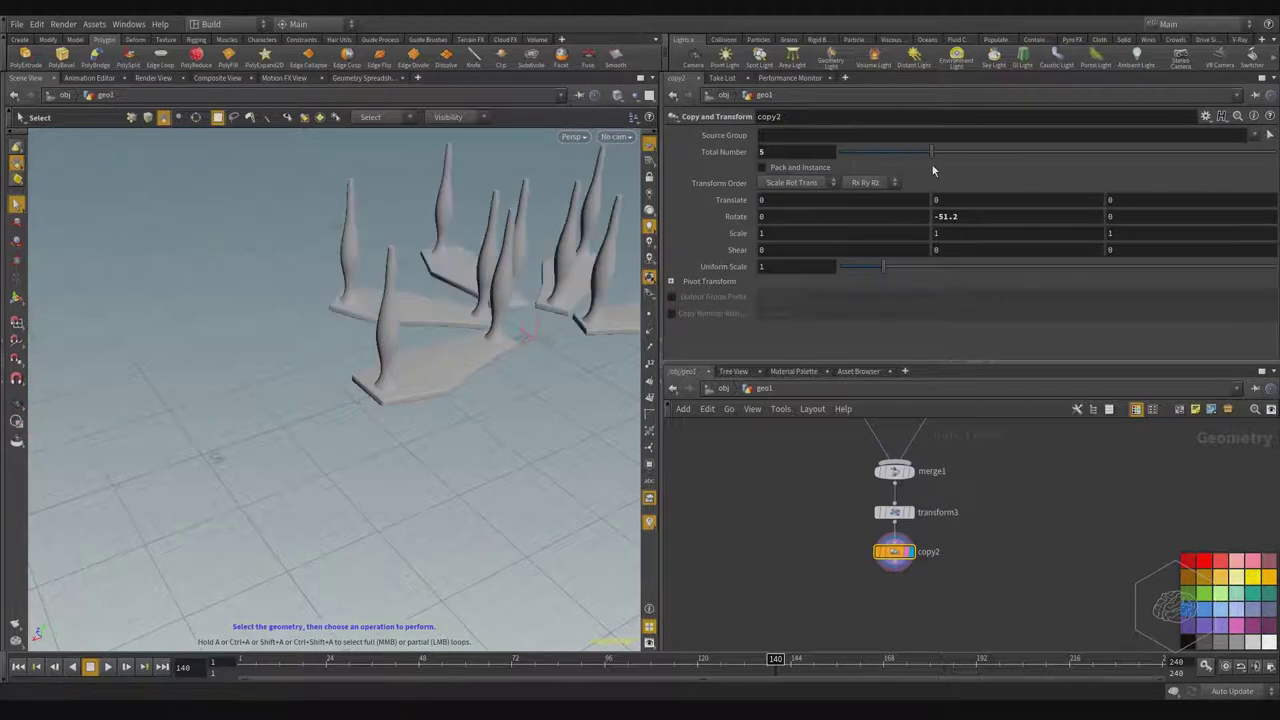
pyautogui.moveTo(968, 201); pyautogui.dragTo(1016, 199, button='middle')
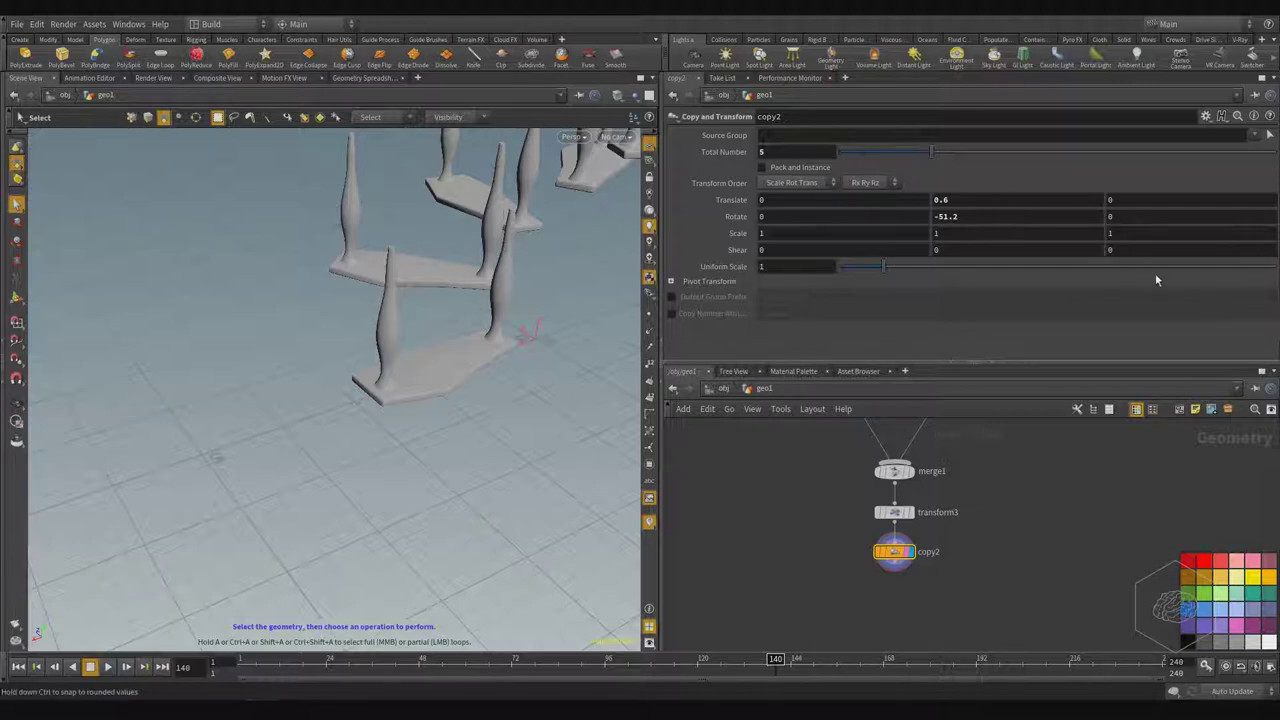
pyautogui.click(990, 199)
# - Check the Y translate of transform3 and set the Y translate of copy2 to the matching 0.2
pyautogui.moveTo(960, 490); pyautogui.dragTo(946, 555, button='middle')
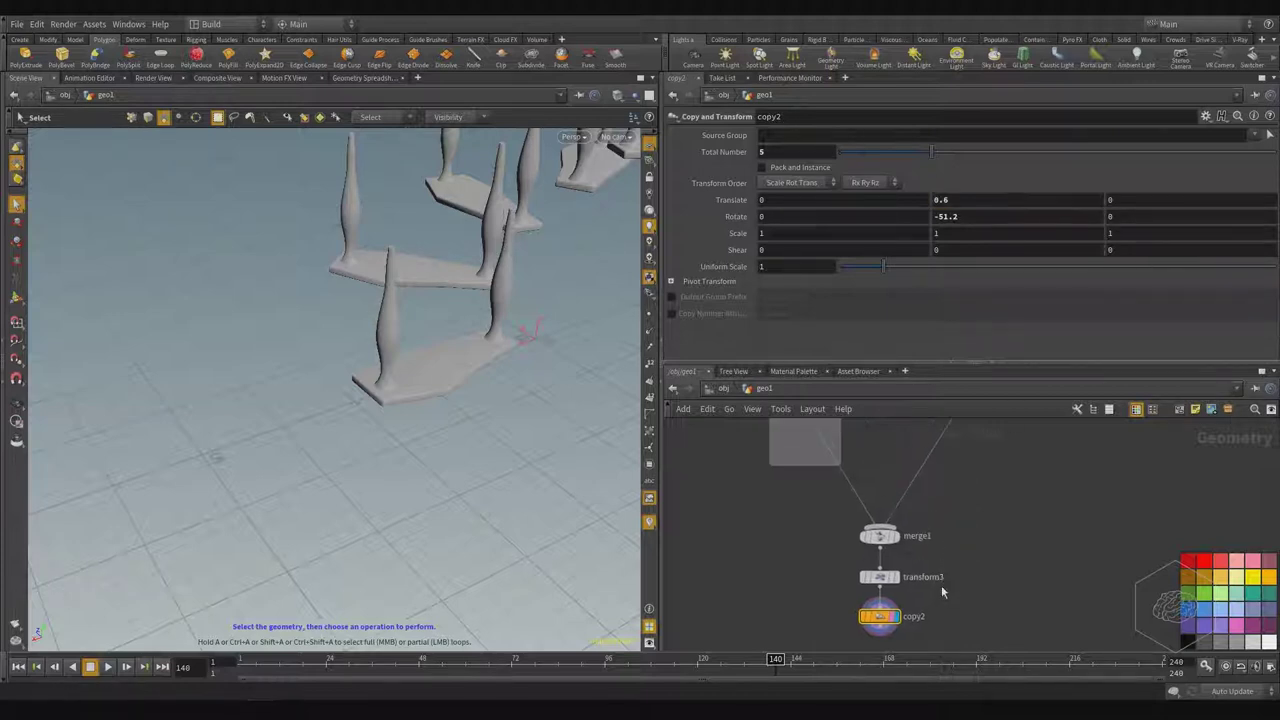
pyautogui.click(880, 577)
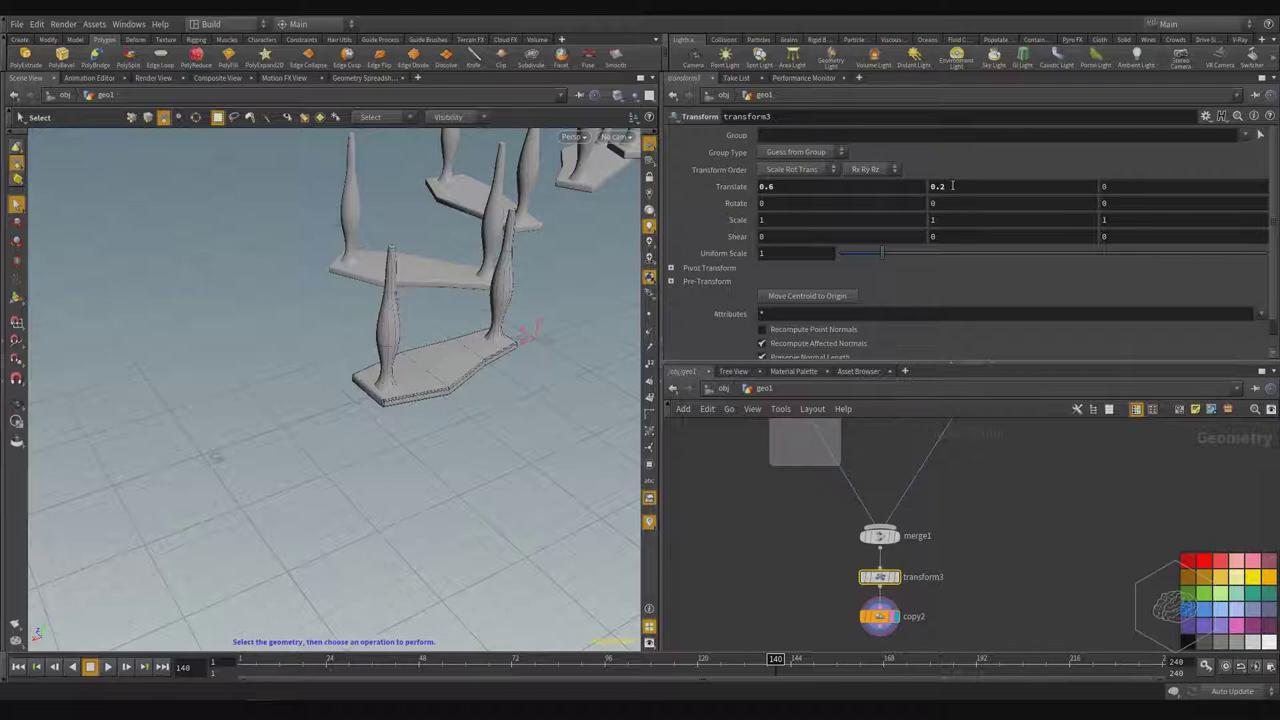
pyautogui.click(878, 613)
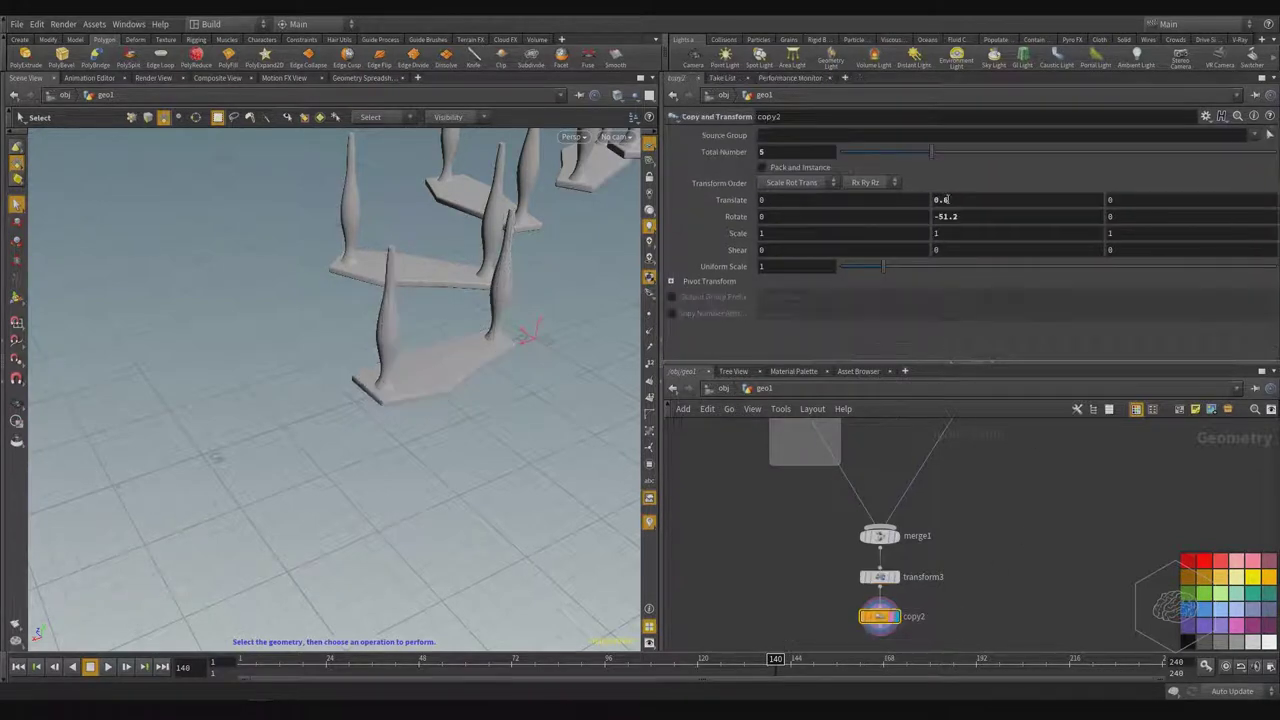
pyautogui.doubleClick(946, 199)
pyautogui.write('0.2')
pyautogui.press('Return')
# - Increase the total number of step copies in copy2 to 17
pyautogui.keyDown('alt'); pyautogui.moveTo(435, 392); pyautogui.dragTo(483, 524); pyautogui.keyUp('alt')
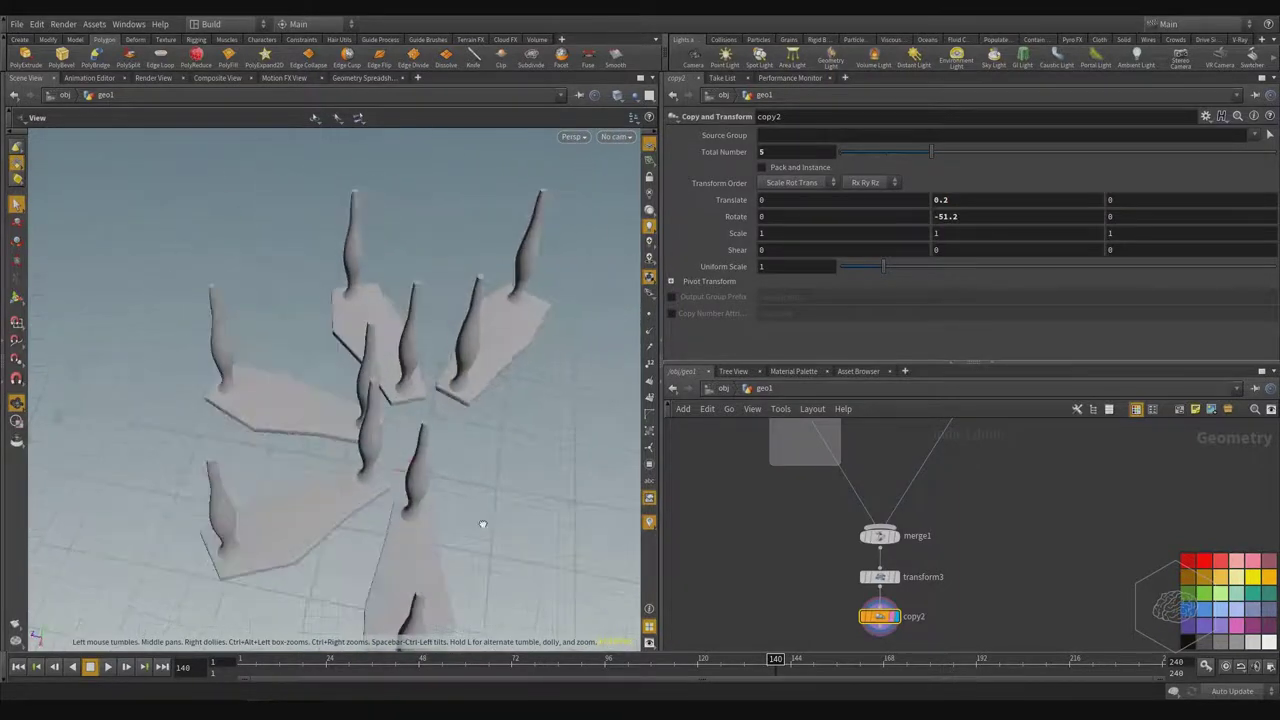
pyautogui.press('s')
pyautogui.moveTo(932, 152); pyautogui.dragTo(1209, 156)
# - Set the Y rotation of copy2 to 20 and inspect the resulting spiral from above
pyautogui.press('Escape')
pyautogui.moveTo(443, 417); pyautogui.dragTo(416, 396)
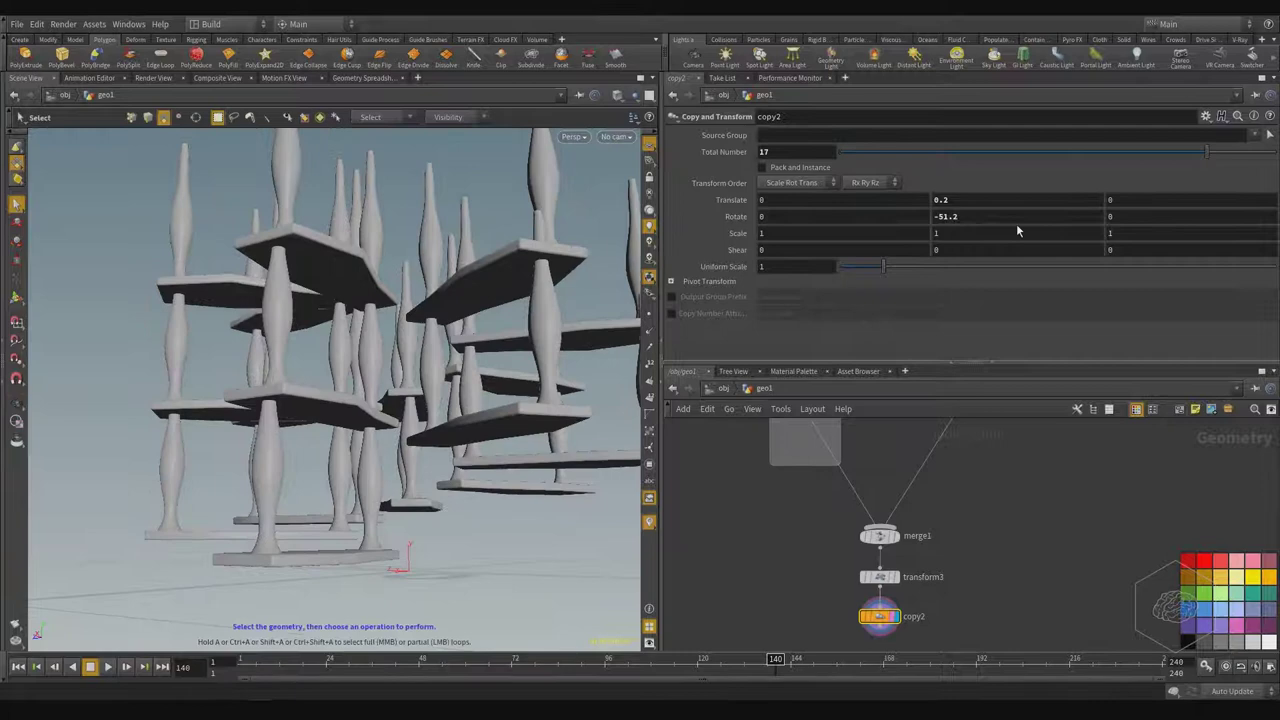
pyautogui.click(1010, 218)
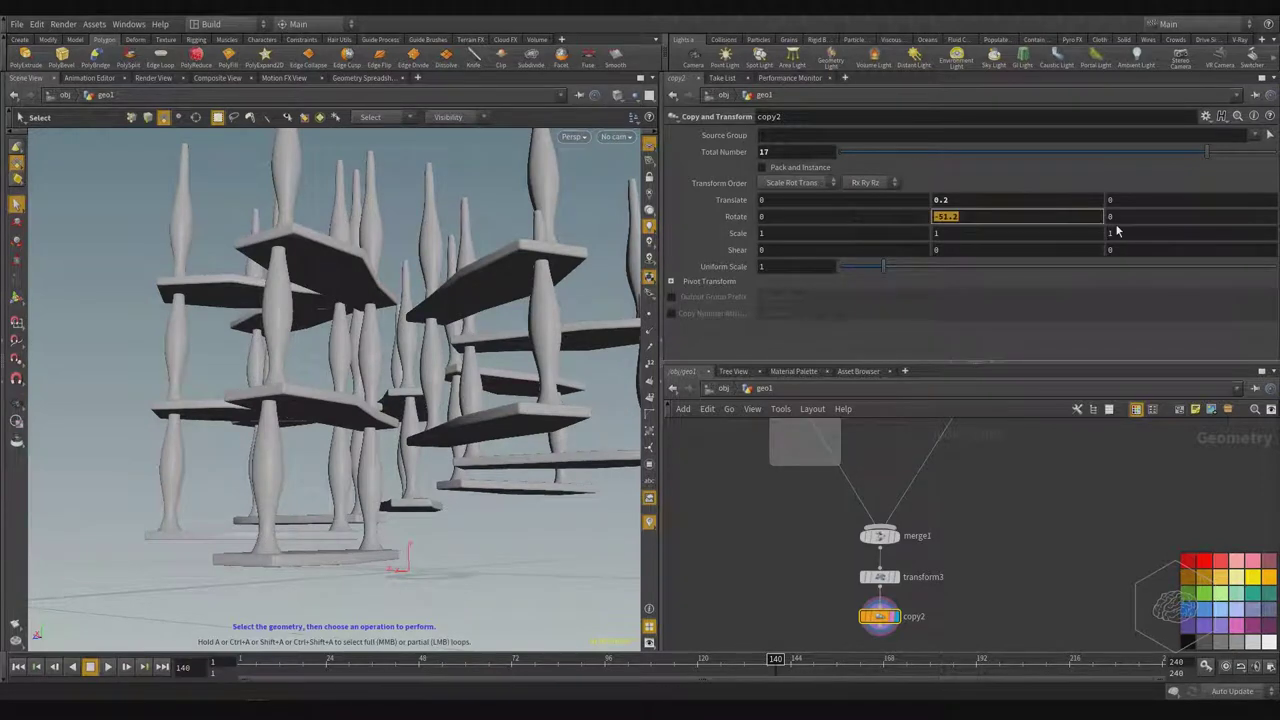
pyautogui.write('20')
pyautogui.press('Return')
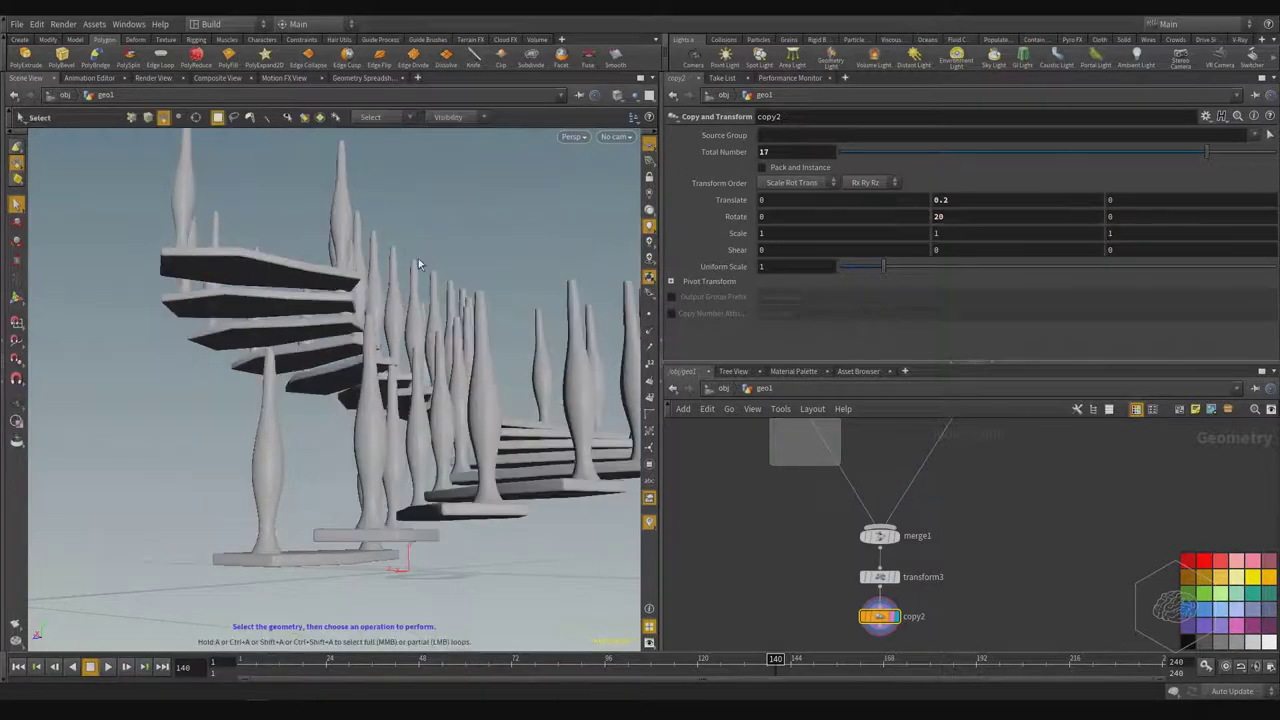
pyautogui.press('Escape')
pyautogui.moveTo(418, 258); pyautogui.dragTo(371, 420)
pyautogui.keyDown('alt'); pyautogui.moveTo(528, 408); pyautogui.dragTo(396, 413, button='middle'); pyautogui.keyUp('alt')
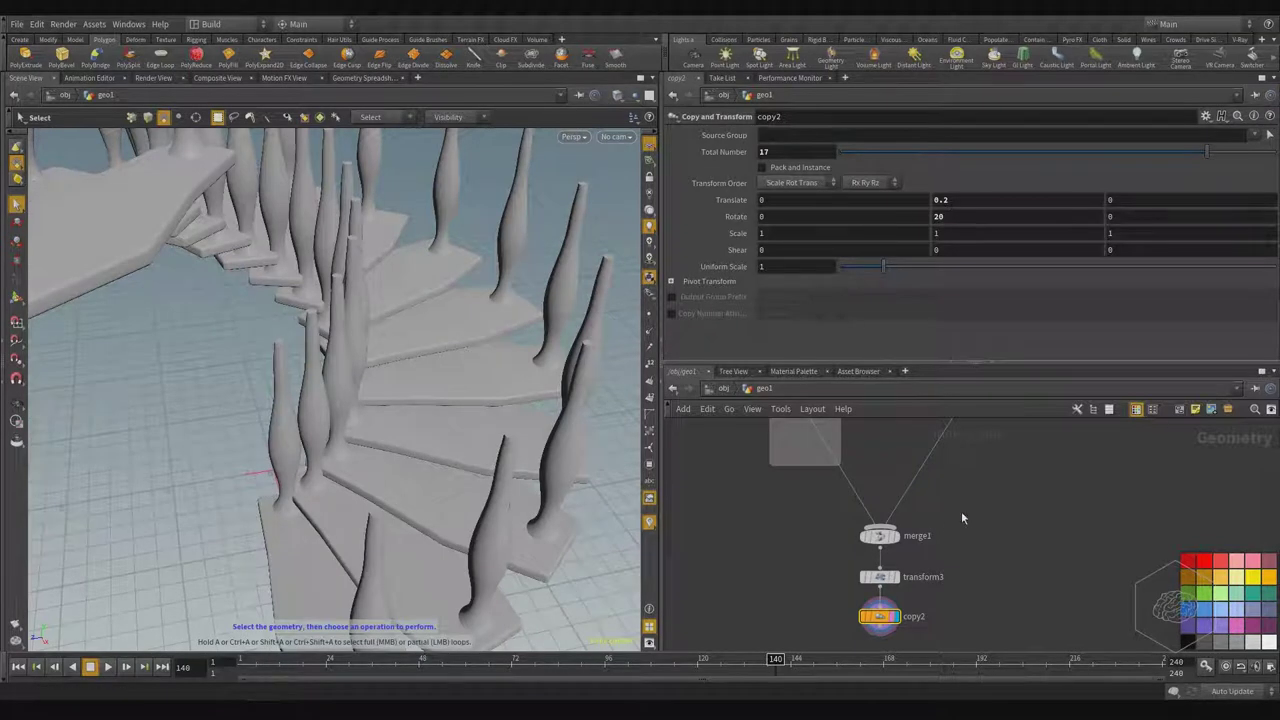
# - Widen the spiral's central opening by trying X translate values of 1 and 1.5 in transform3
pyautogui.moveTo(963, 518); pyautogui.dragTo(937, 552, button='middle')
pyautogui.moveTo(962, 578); pyautogui.dragTo(808, 621)
pyautogui.moveTo(992, 600); pyautogui.dragTo(991, 517, button='middle')
pyautogui.click(870, 474)
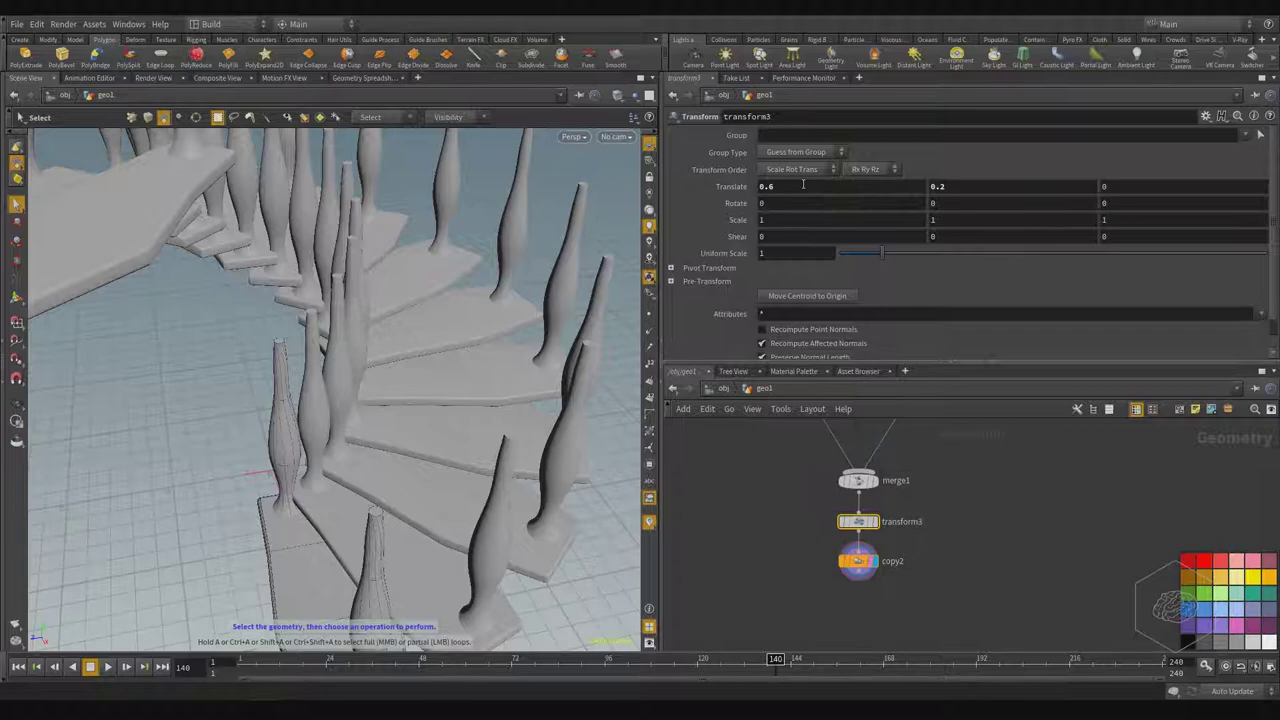
pyautogui.moveTo(803, 186); pyautogui.dragTo(872, 179, button='middle')
pyautogui.moveTo(800, 187); pyautogui.dragTo(768, 202)
pyautogui.write('1')
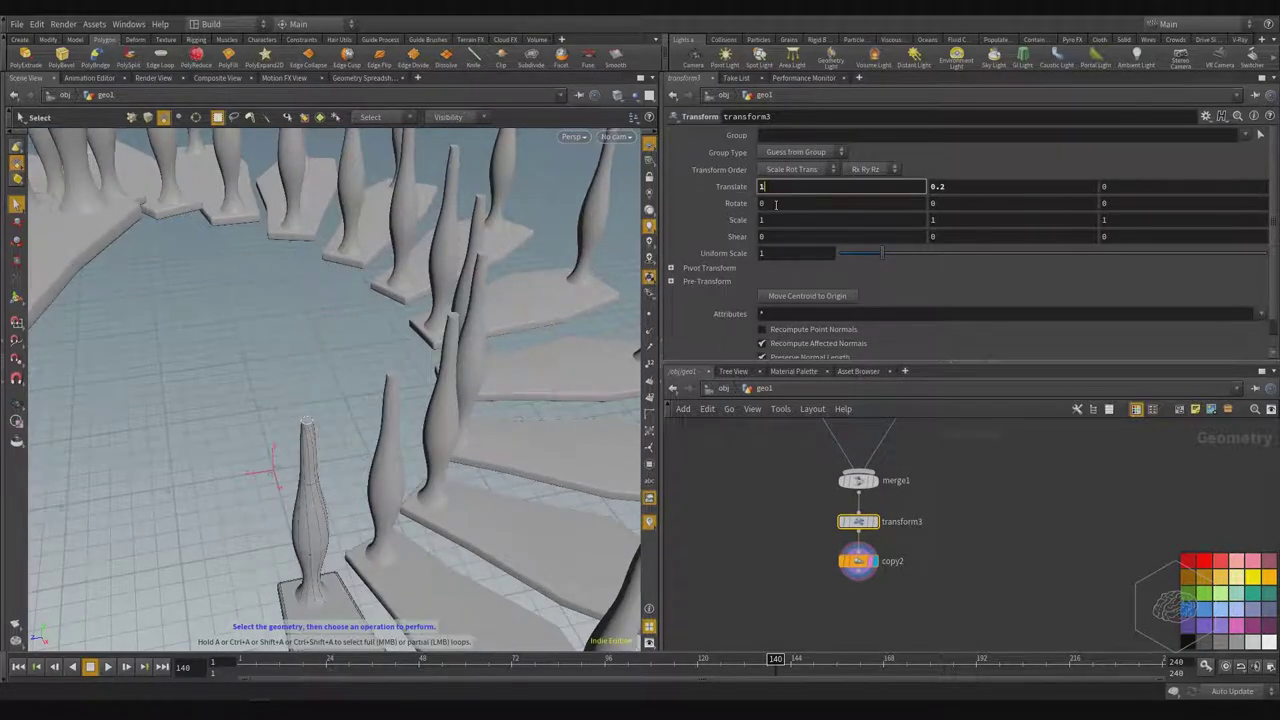
pyautogui.press('Return')
pyautogui.click(778, 189)
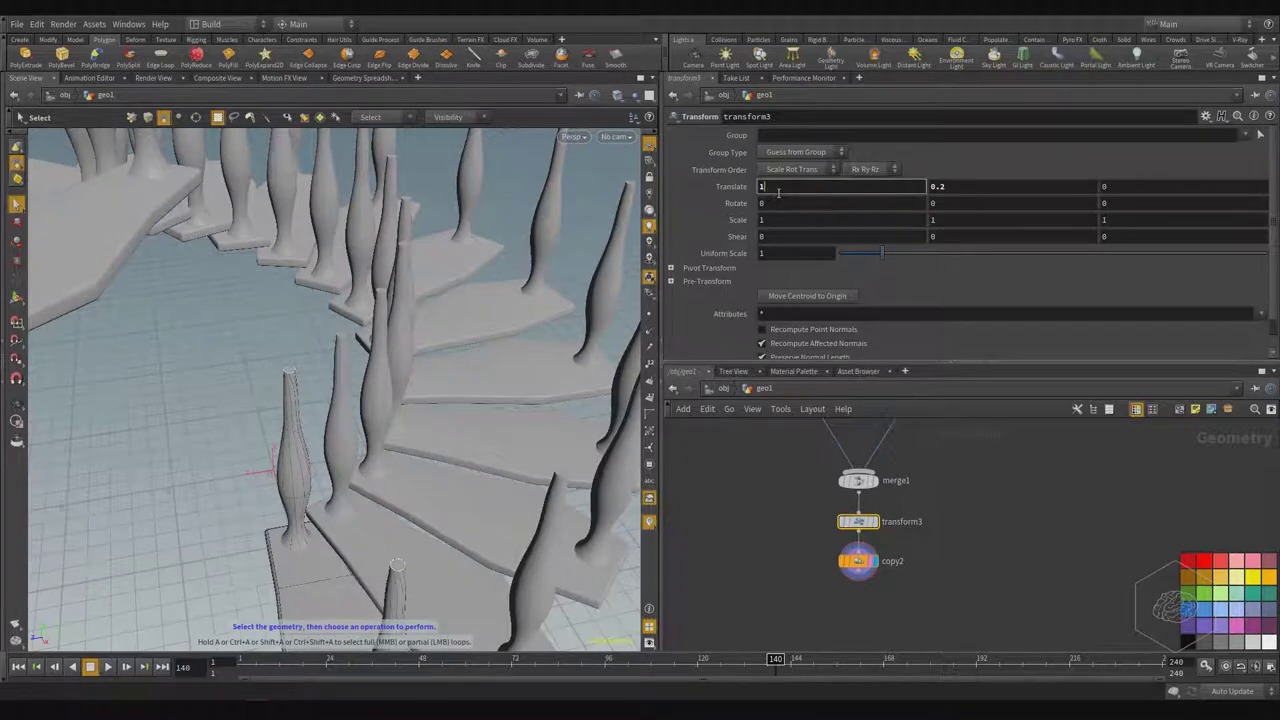
pyautogui.write('.5')
pyautogui.press('Return')
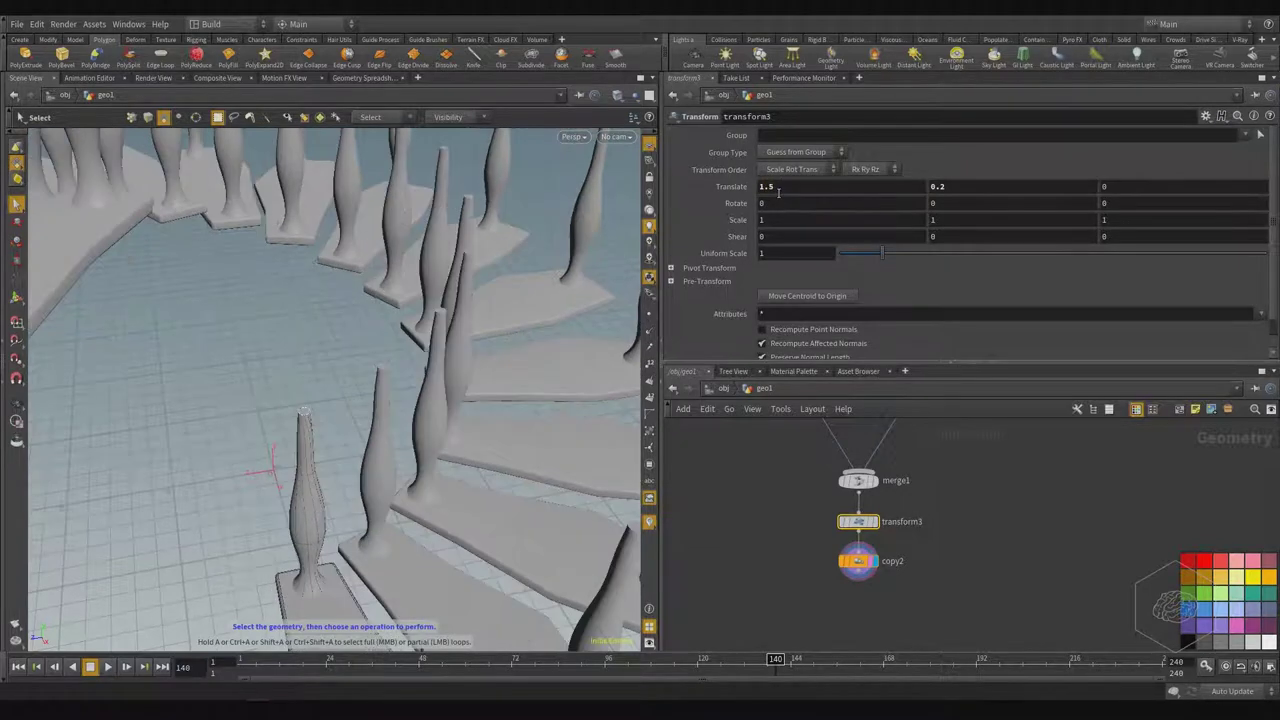
# - Set the X translate of transform3 to 1.7 and view the whole staircase
pyautogui.moveTo(544, 281); pyautogui.dragTo(527, 347)
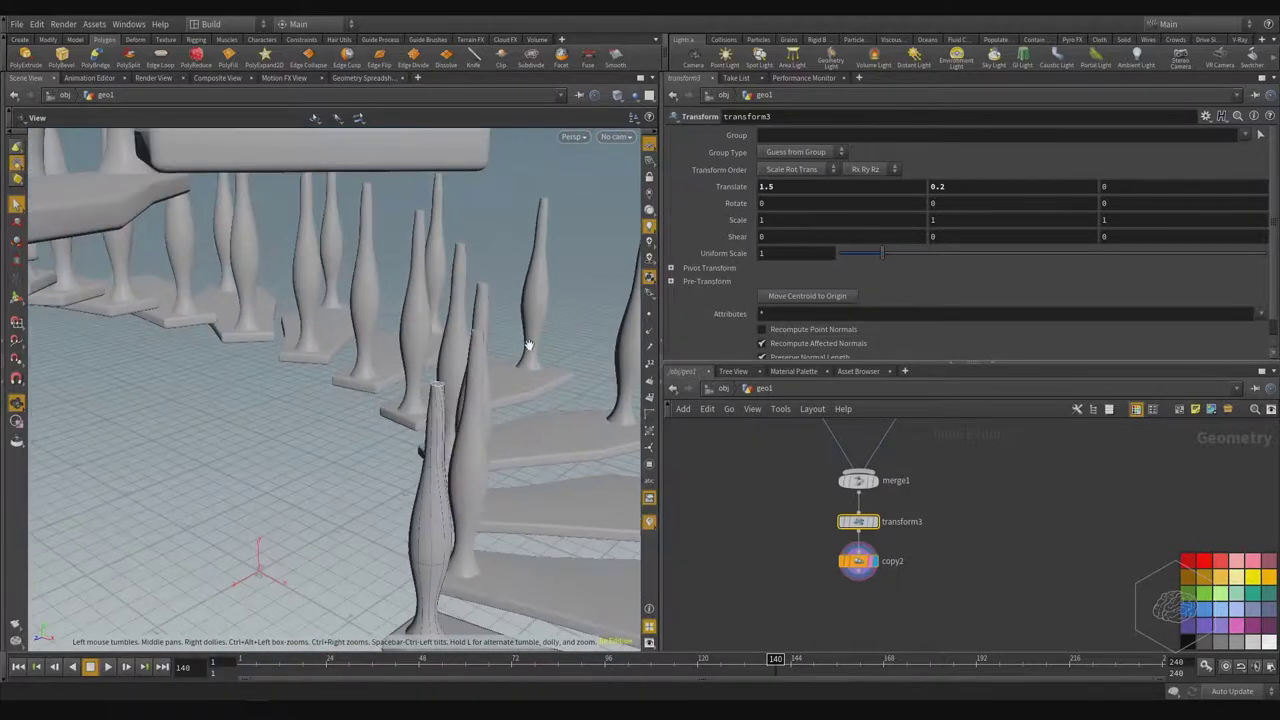
pyautogui.click(797, 185)
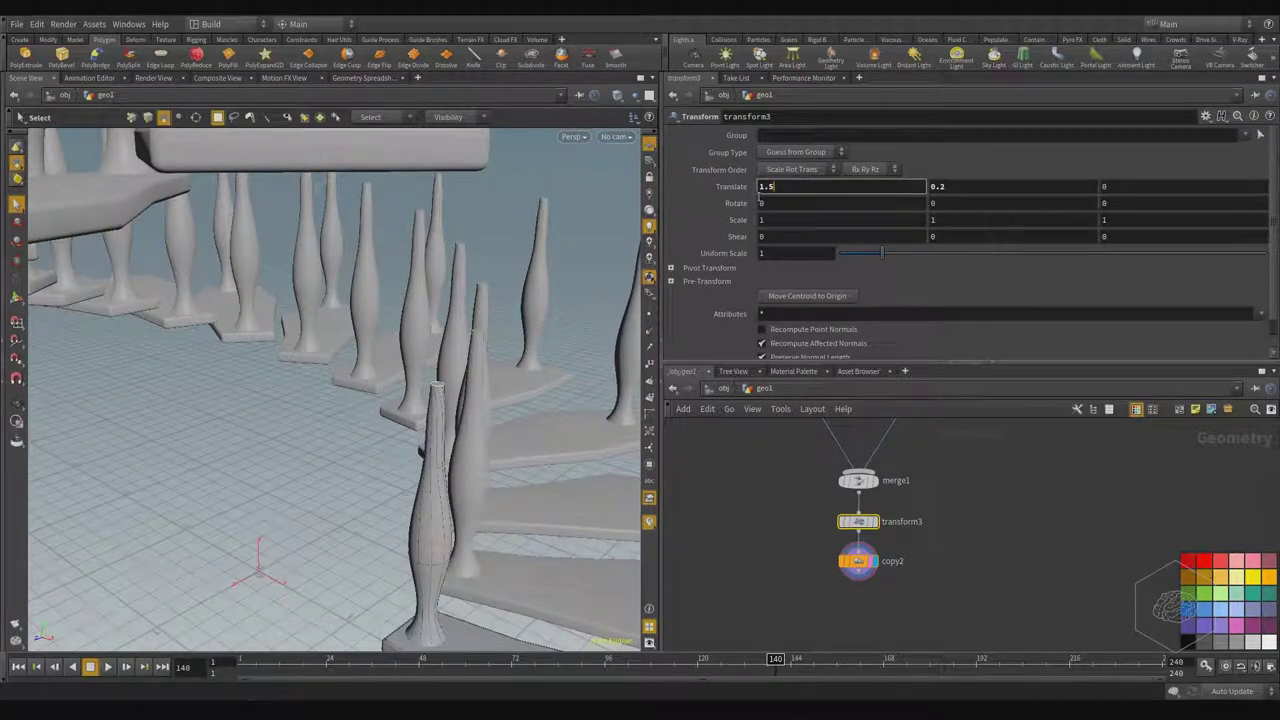
pyautogui.write('7')
pyautogui.press('Return')
pyautogui.moveTo(442, 373); pyautogui.dragTo(414, 300)
# - View the staircase from a lower angle and compare the Y translate settings of transform3 and copy2
pyautogui.moveTo(1006, 491); pyautogui.dragTo(980, 537, button='middle')
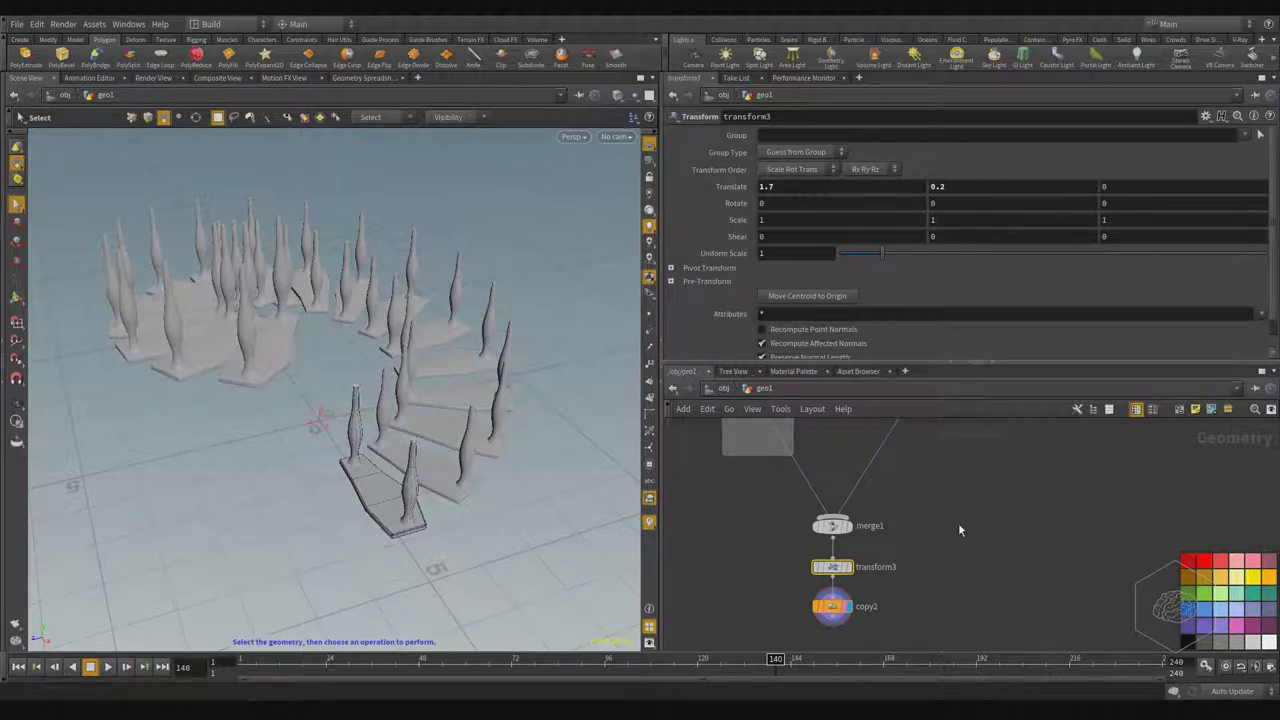
pyautogui.moveTo(961, 566); pyautogui.dragTo(979, 580, button='middle')
pyautogui.moveTo(1004, 510); pyautogui.dragTo(1006, 512, button='middle')
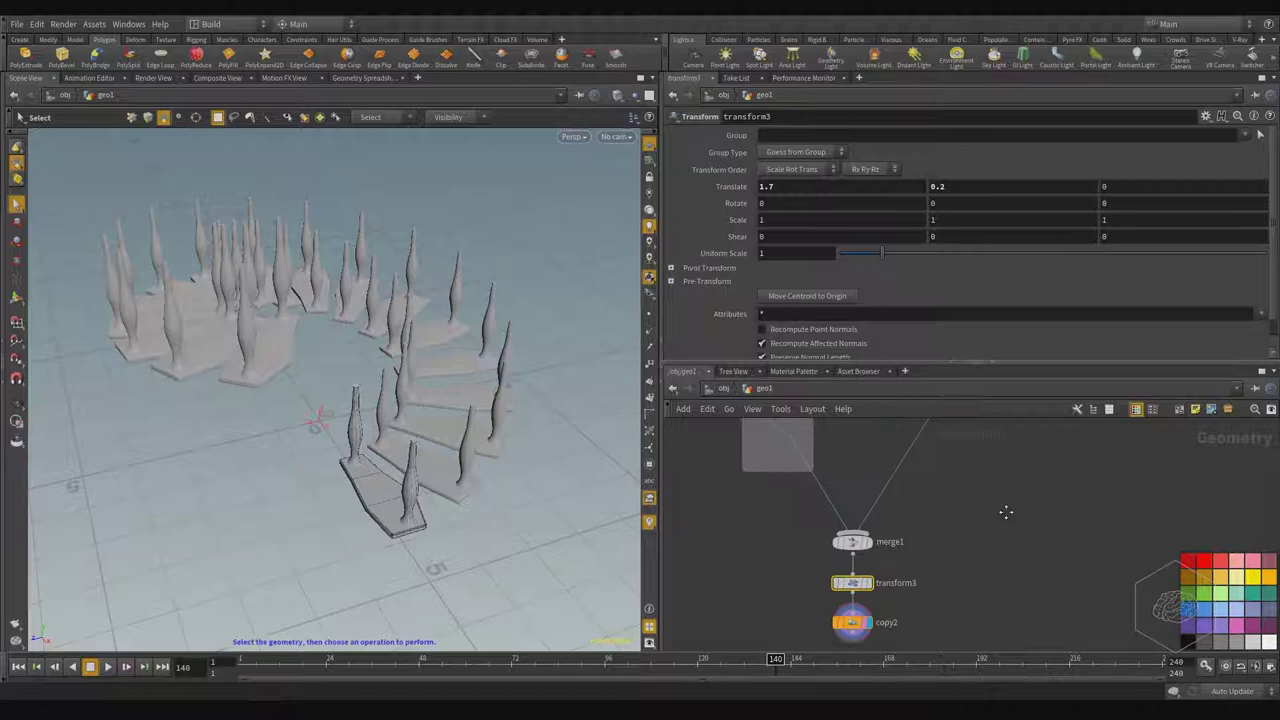
pyautogui.click(974, 185)
pyautogui.moveTo(1016, 560); pyautogui.dragTo(1039, 511, button='middle')
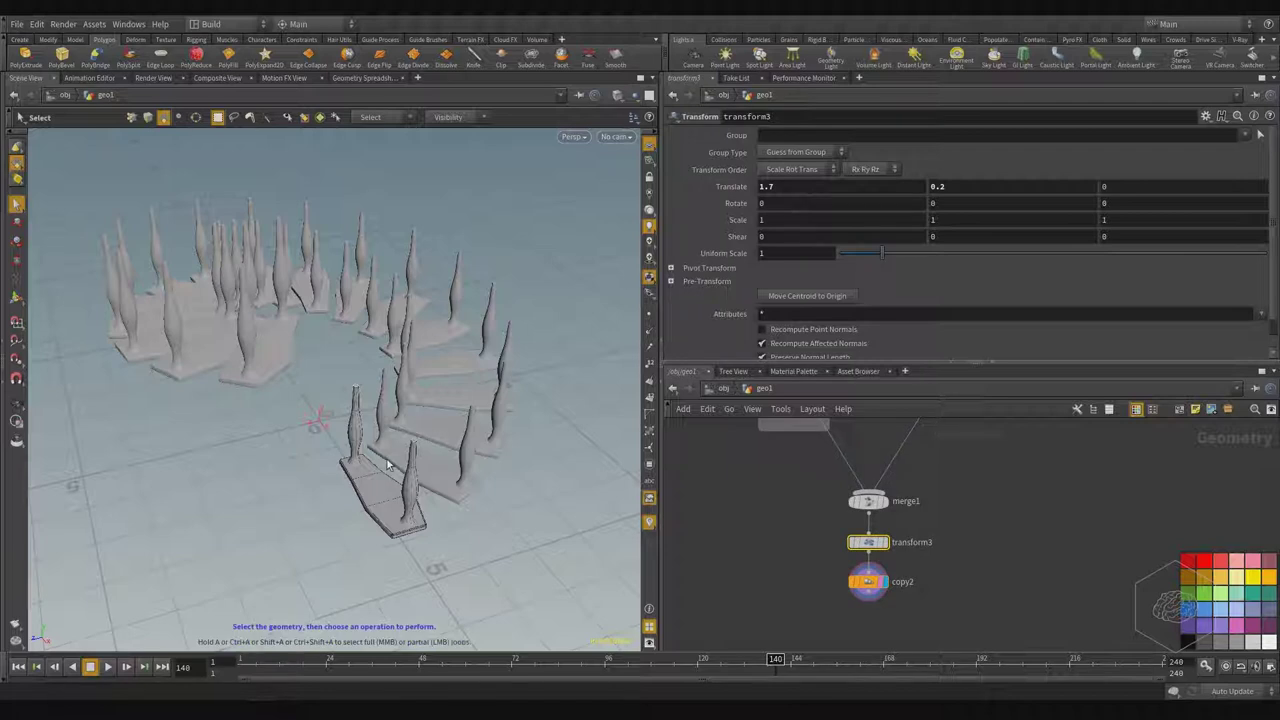
pyautogui.moveTo(366, 465); pyautogui.dragTo(390, 424)
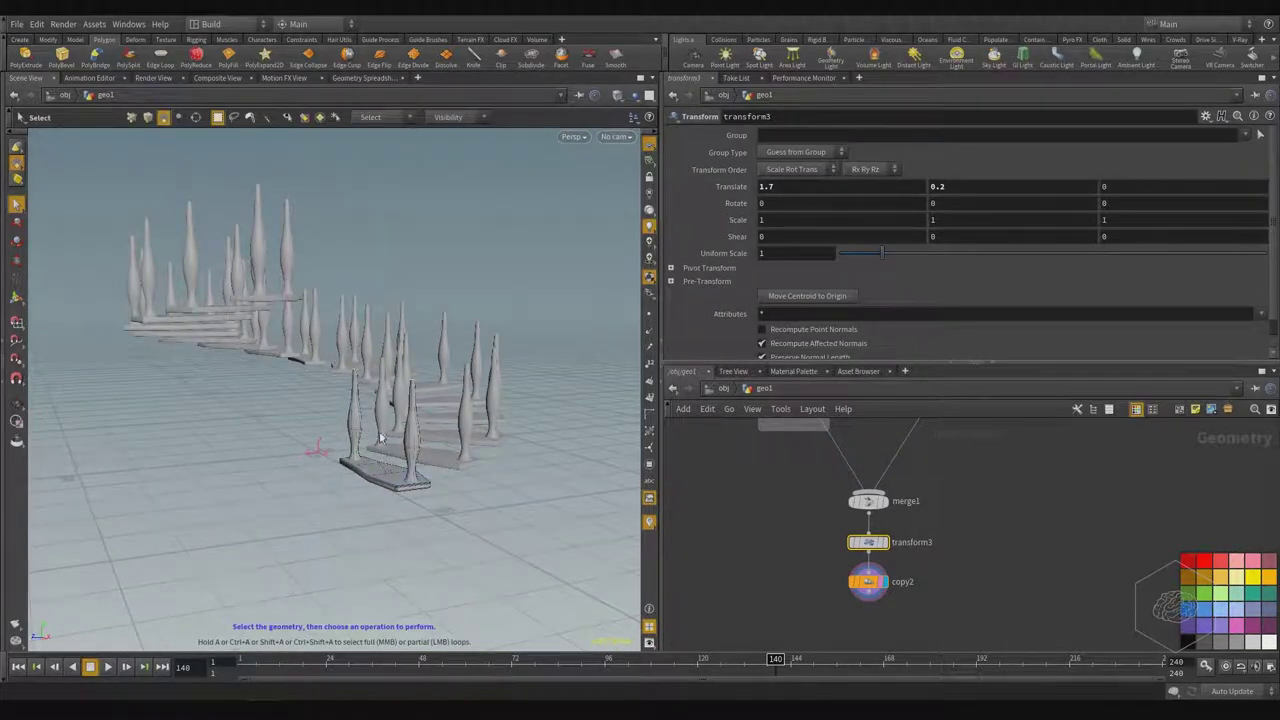
pyautogui.click(978, 186)
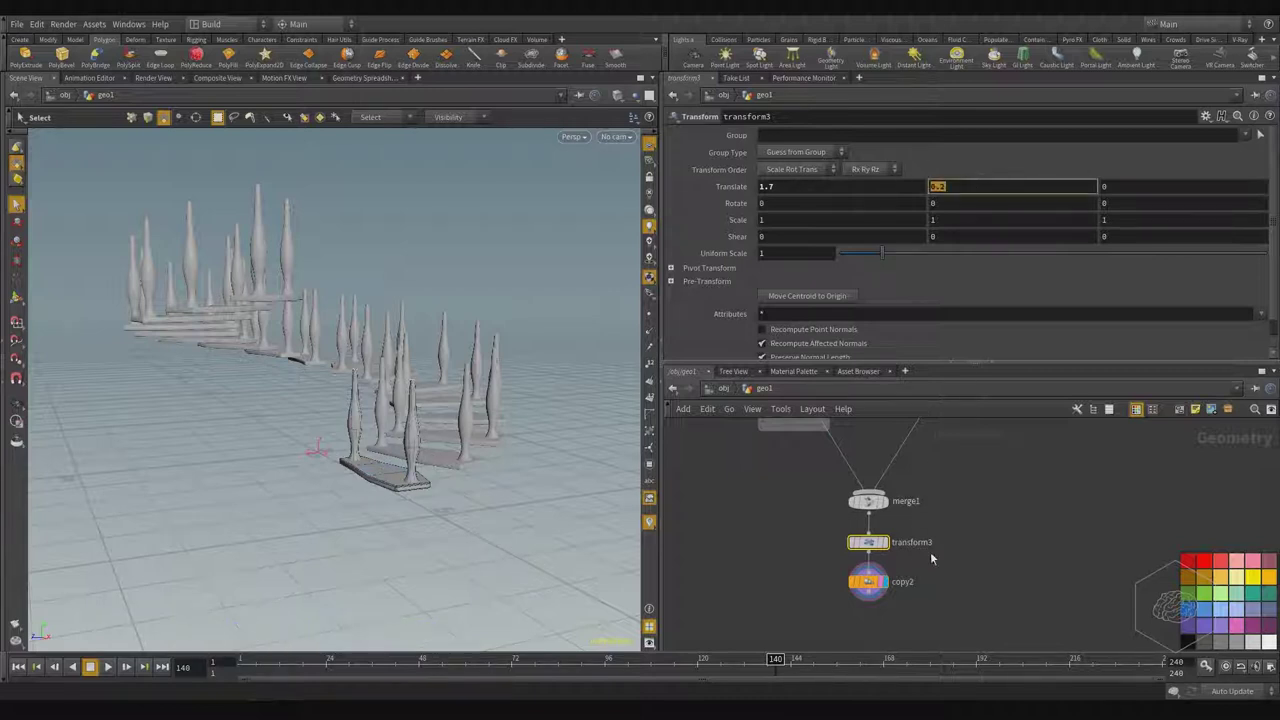
pyautogui.click(870, 582)
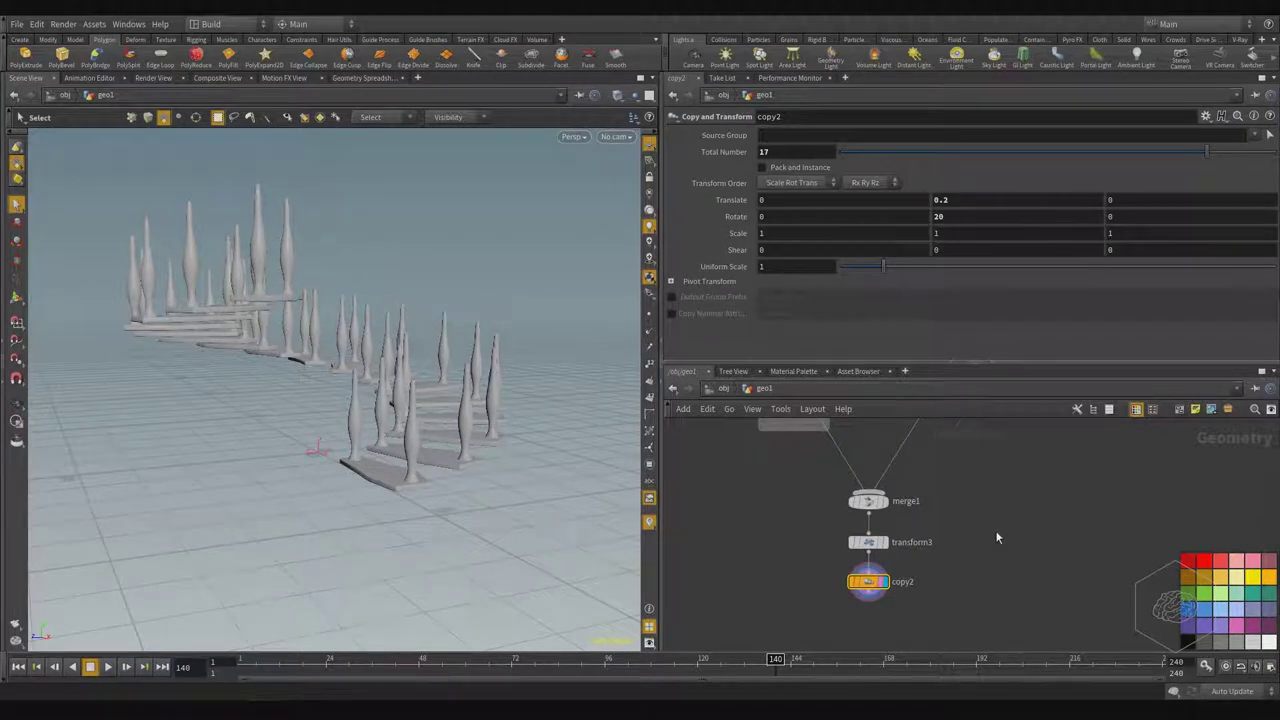
pyautogui.moveTo(995, 530); pyautogui.dragTo(790, 560)
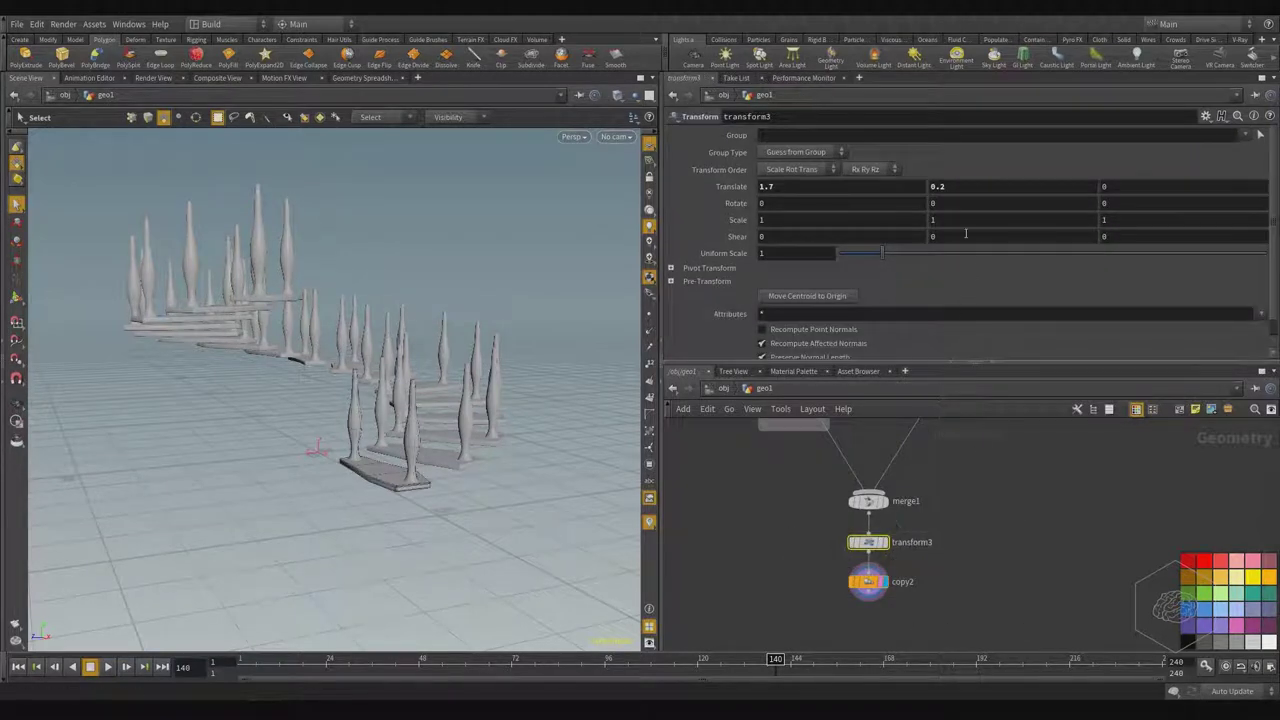
# - Copy the Y translate parameter of transform3 and select copy2 as the node to receive it
pyautogui.doubleClick(940, 187)
pyautogui.rightClick(952, 189)
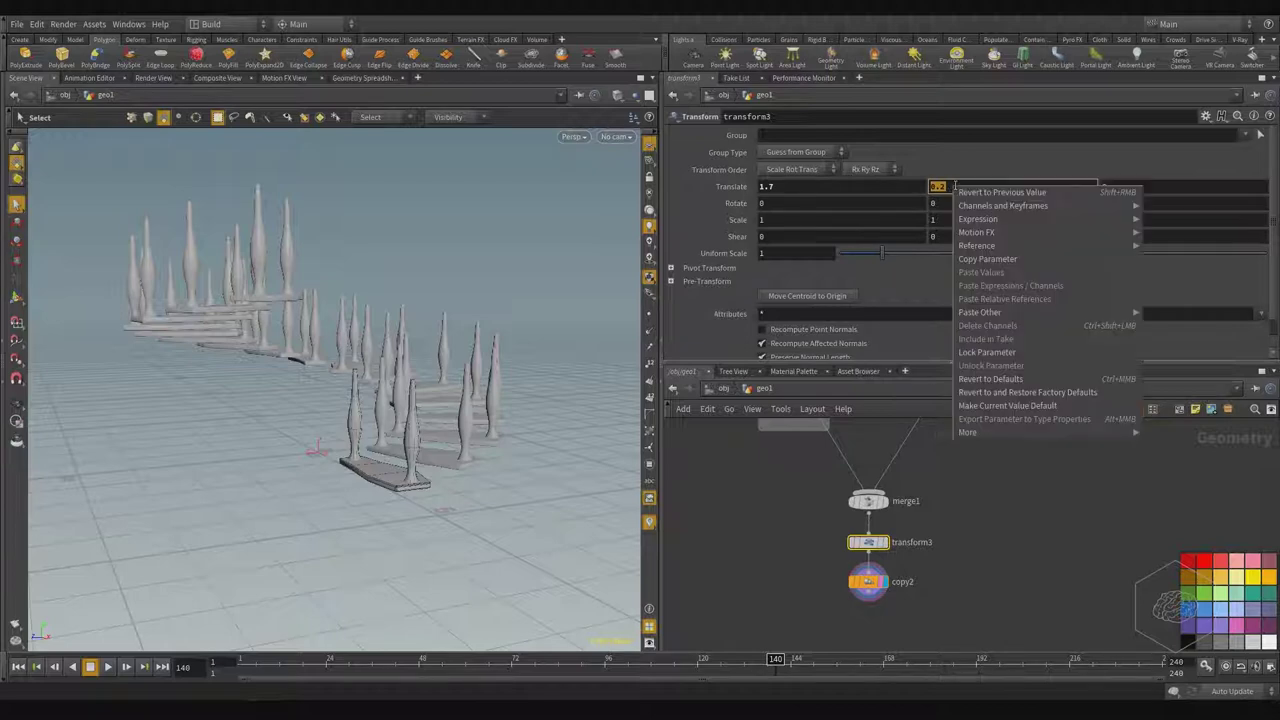
pyautogui.click(1016, 262)
pyautogui.moveTo(985, 565); pyautogui.dragTo(752, 612)
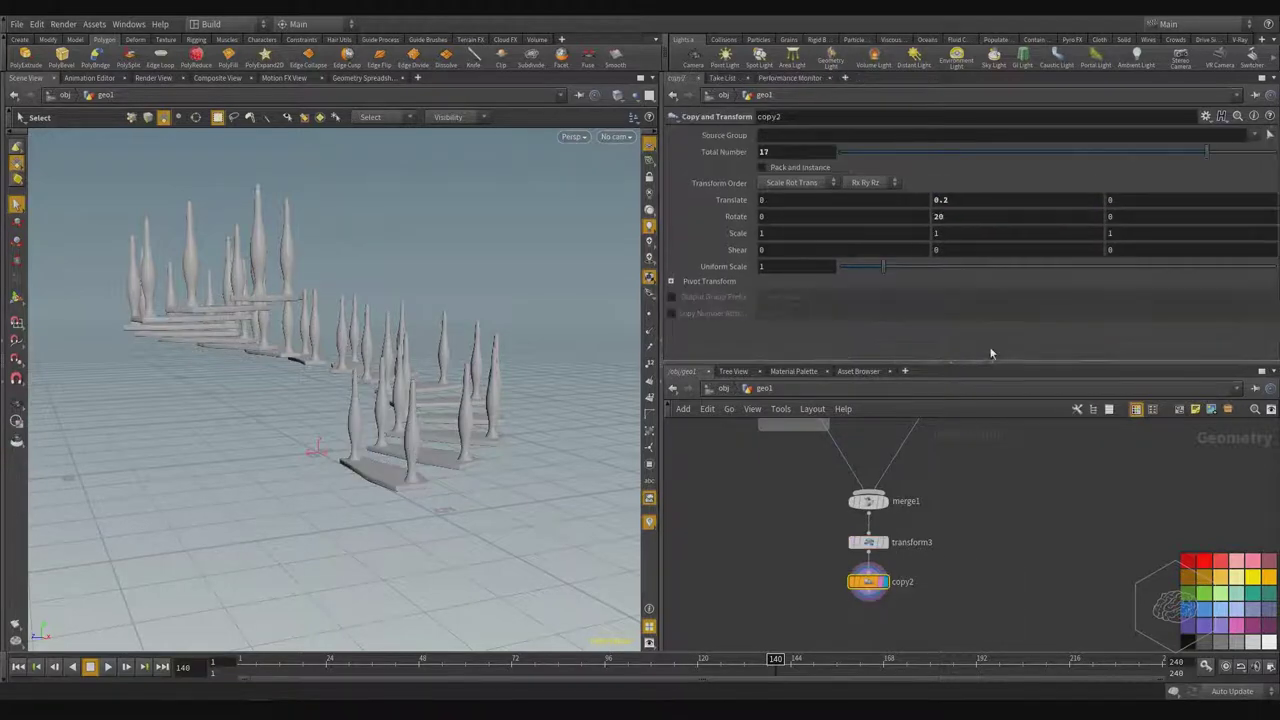
# - Try to paste the copied parameter as a relative reference into copy2's Y translate, and undo the attempt
pyautogui.click(953, 201)
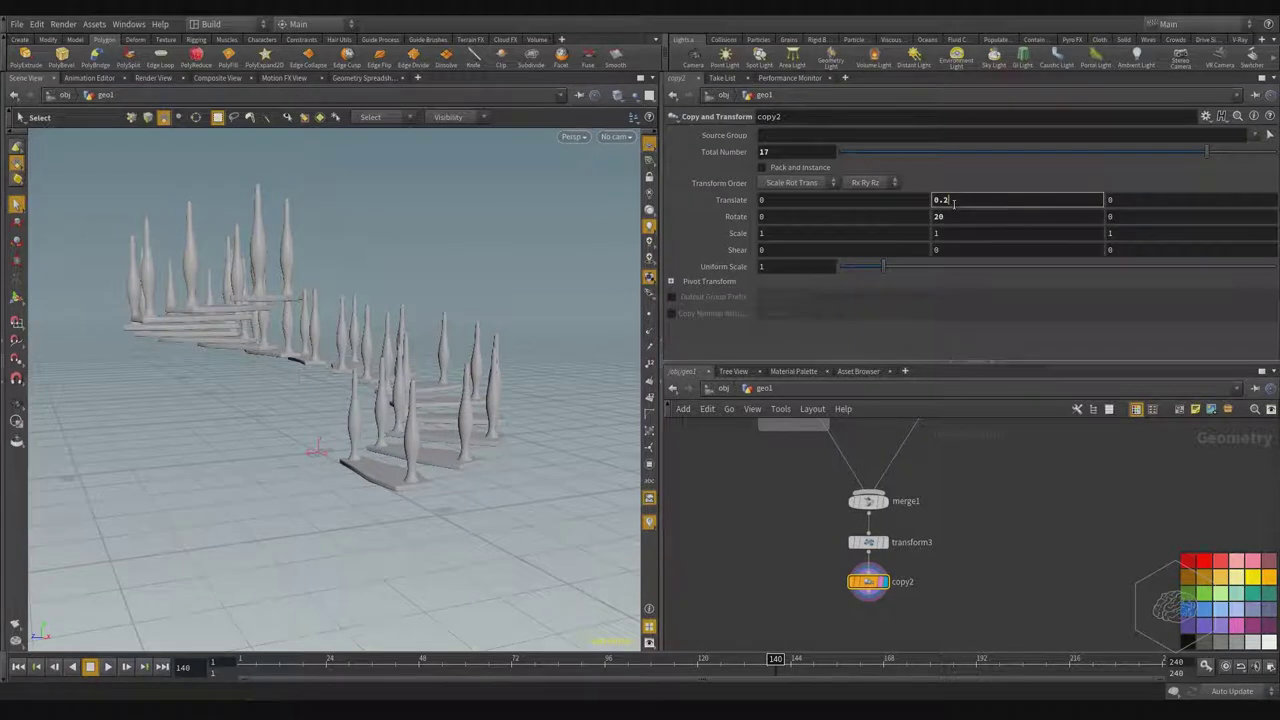
pyautogui.rightClick(953, 202)
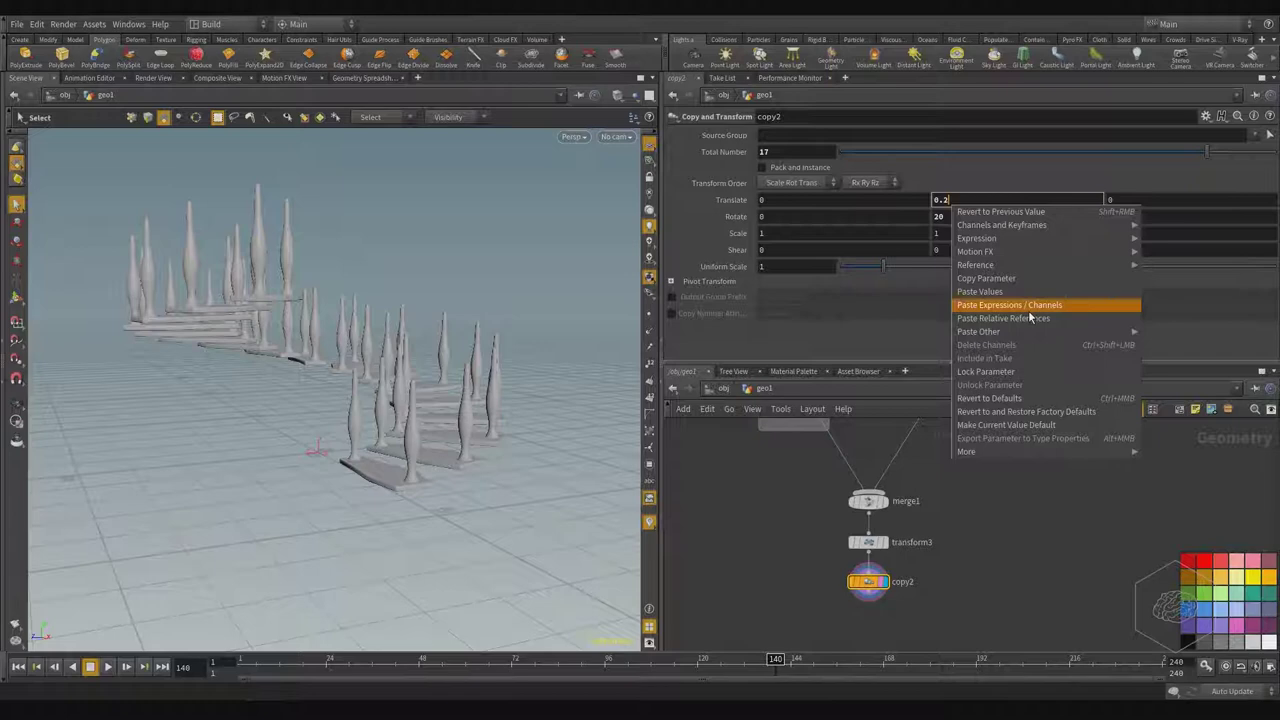
pyautogui.click(979, 325)
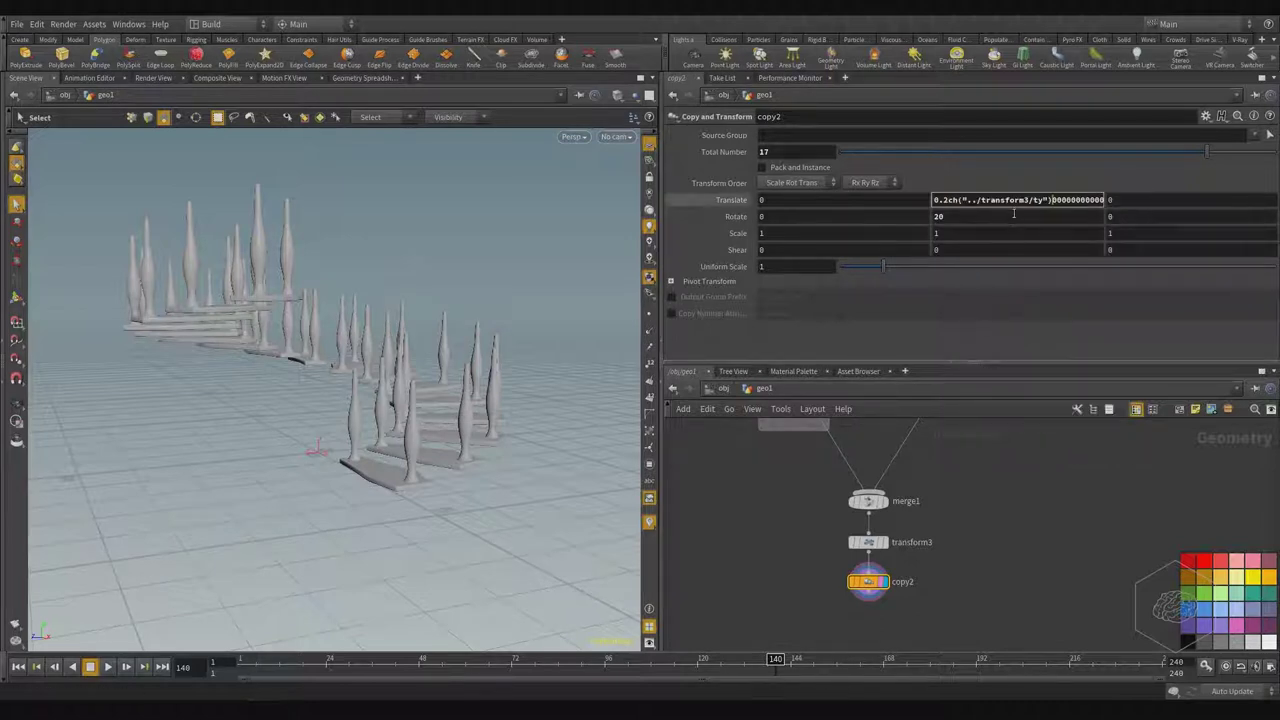
pyautogui.hotkey('ctrl', 'z')
pyautogui.doubleClick(973, 206)
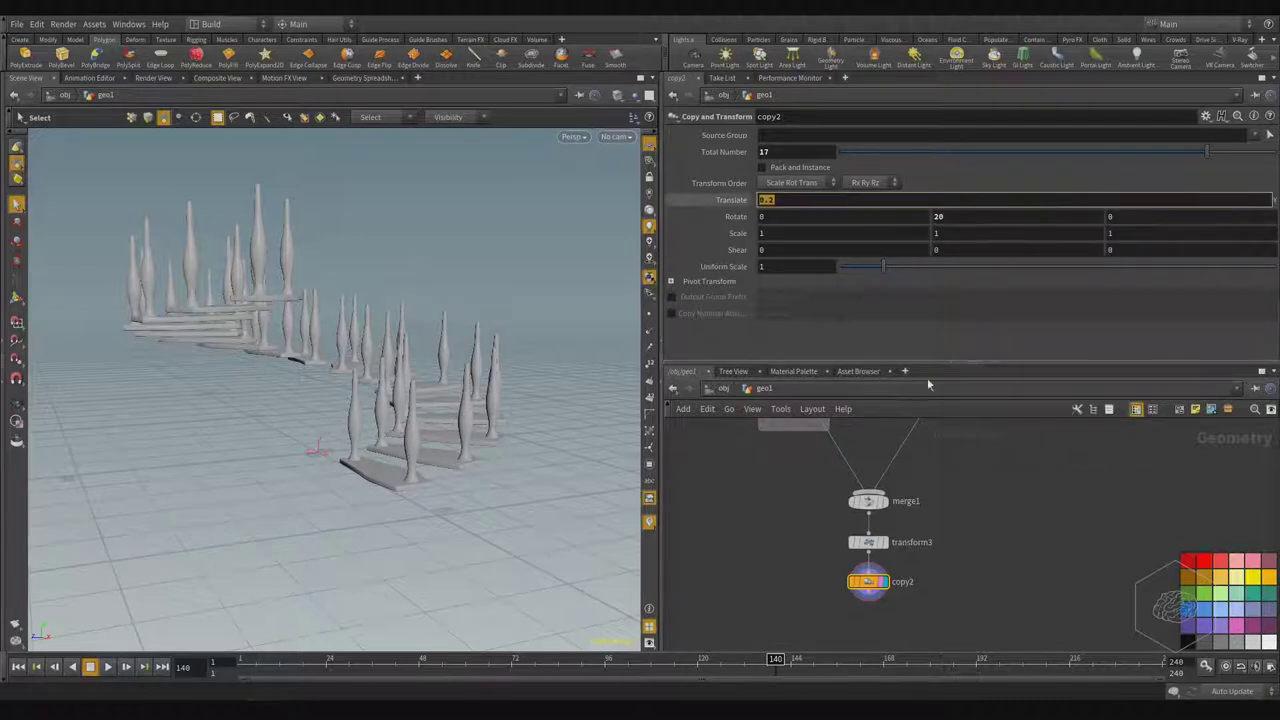
pyautogui.hotkey('ctrl', 'z')
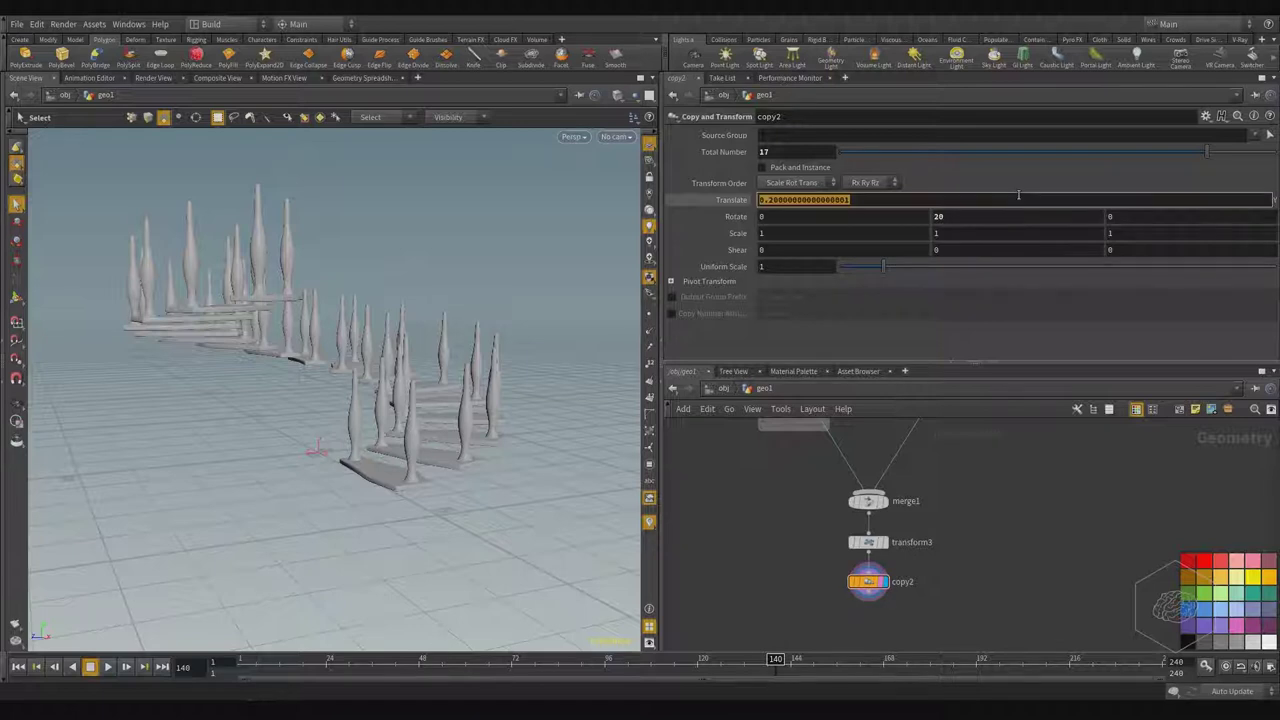
# - Paste the copied parameter as a relative reference, linking copy2's Y translate to ch("../transform3/ty")
pyautogui.rightClick(1018, 196)
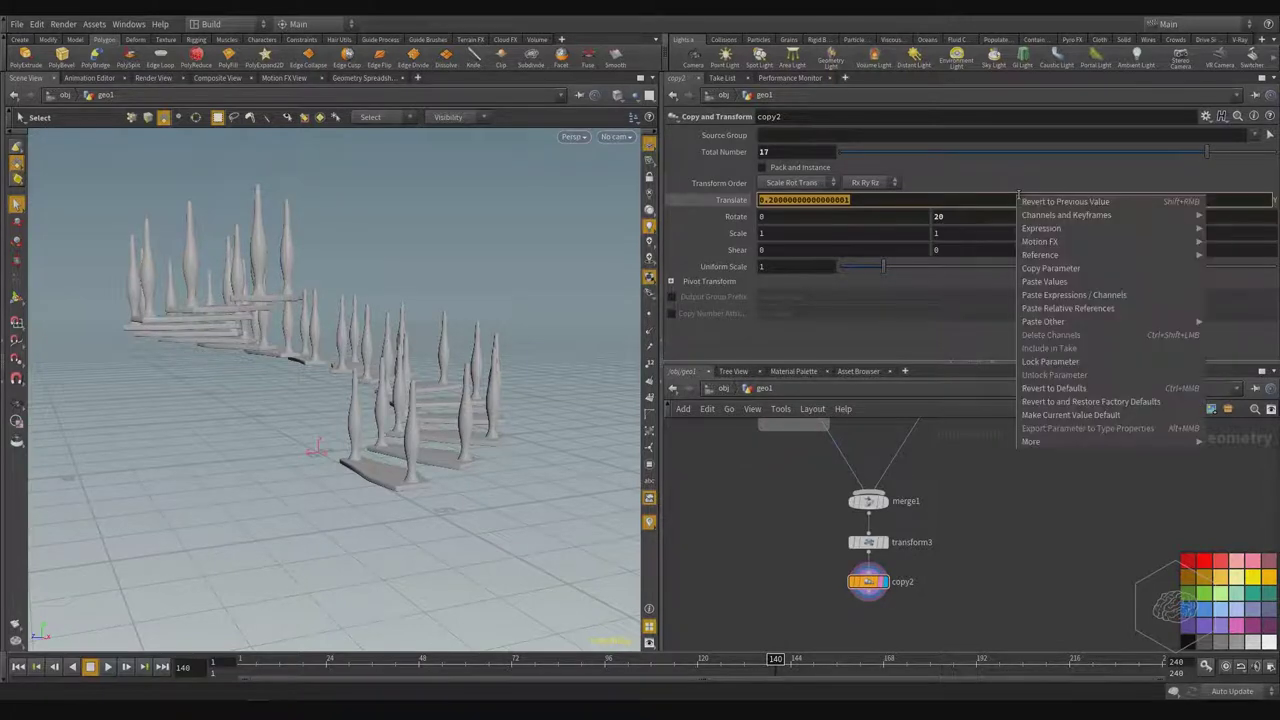
pyautogui.click(1104, 309)
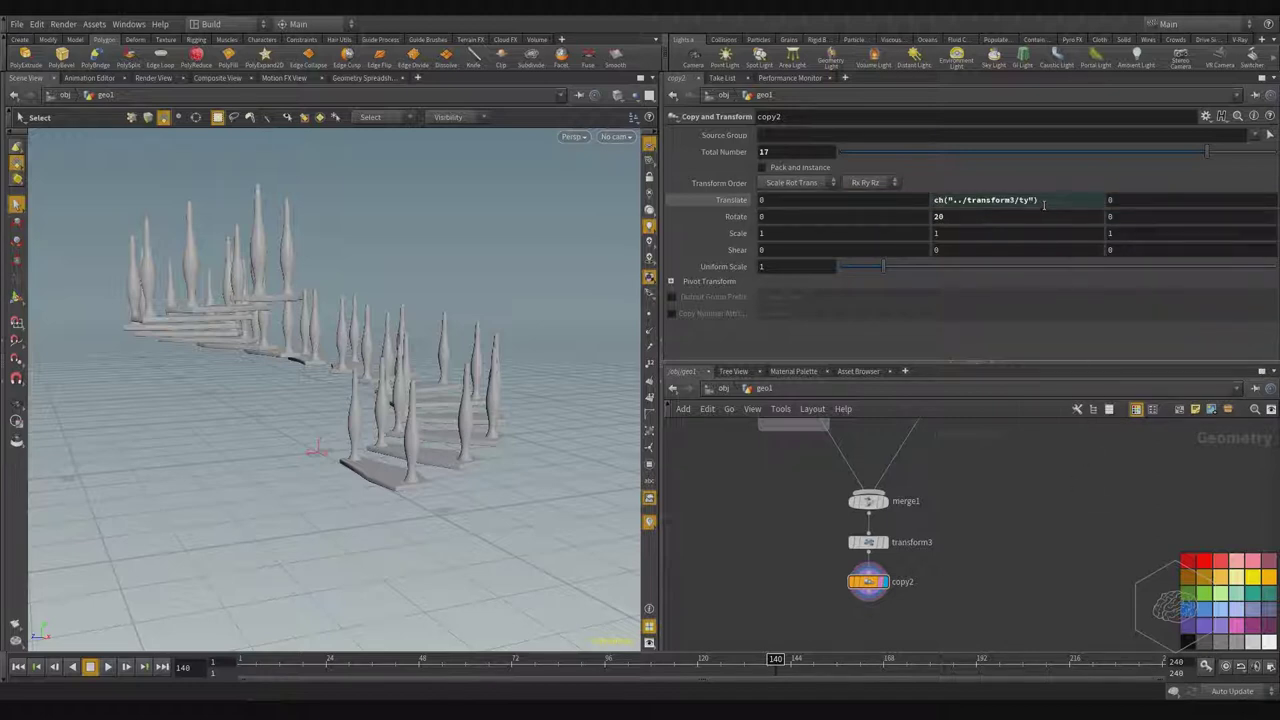
pyautogui.click(1043, 202)
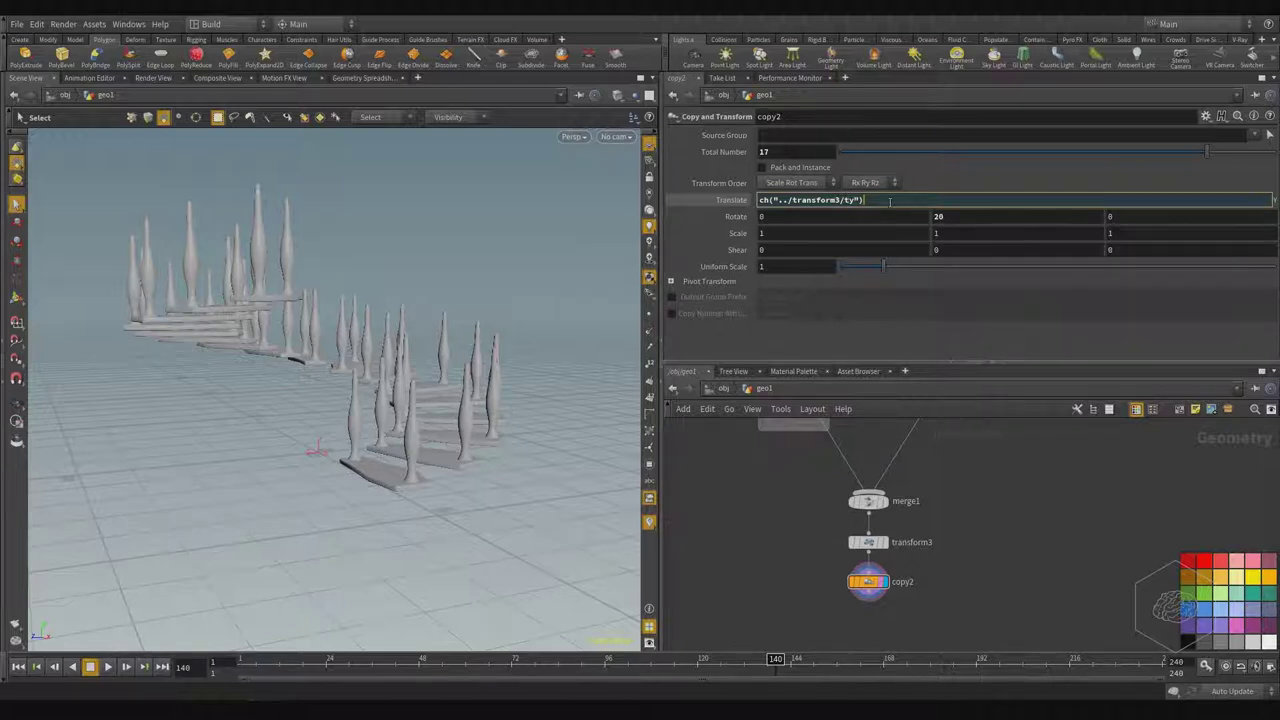
# - Check the link by switching copy2's Translate display between value and expression and comparing it with transform3's Translate
pyautogui.moveTo(1084, 499); pyautogui.dragTo(1060, 525, button='middle')
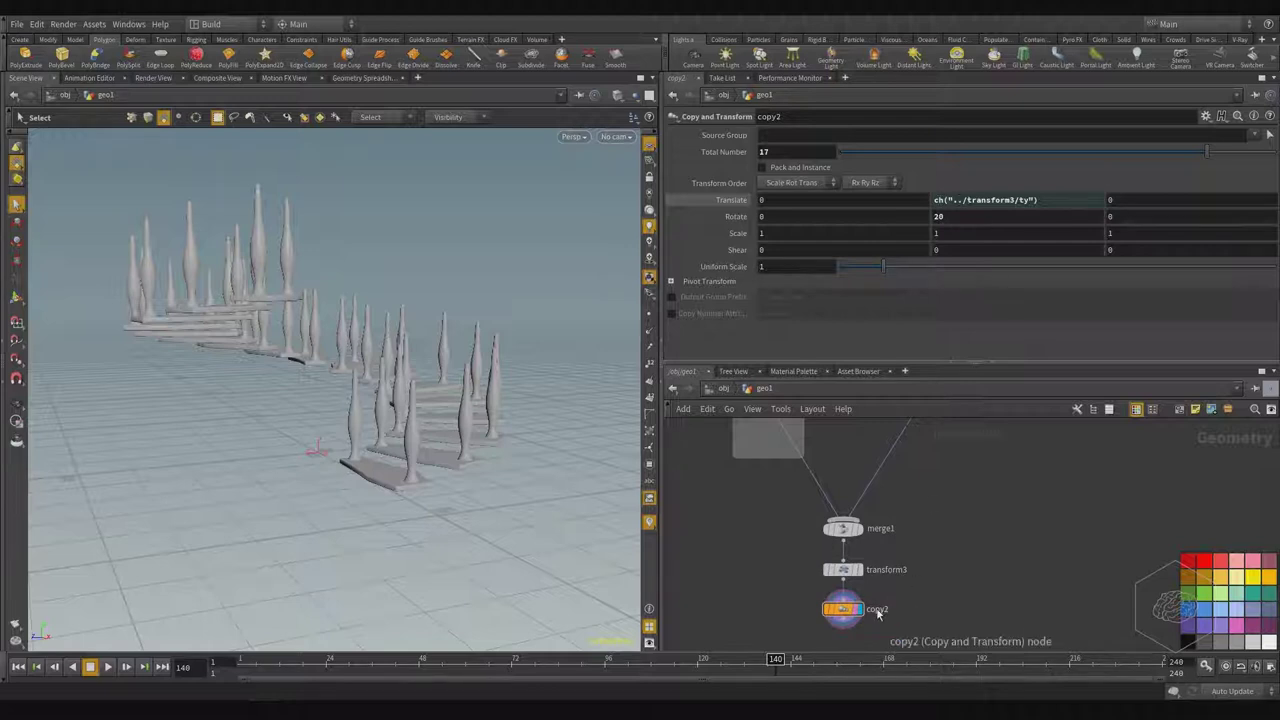
pyautogui.click(708, 199)
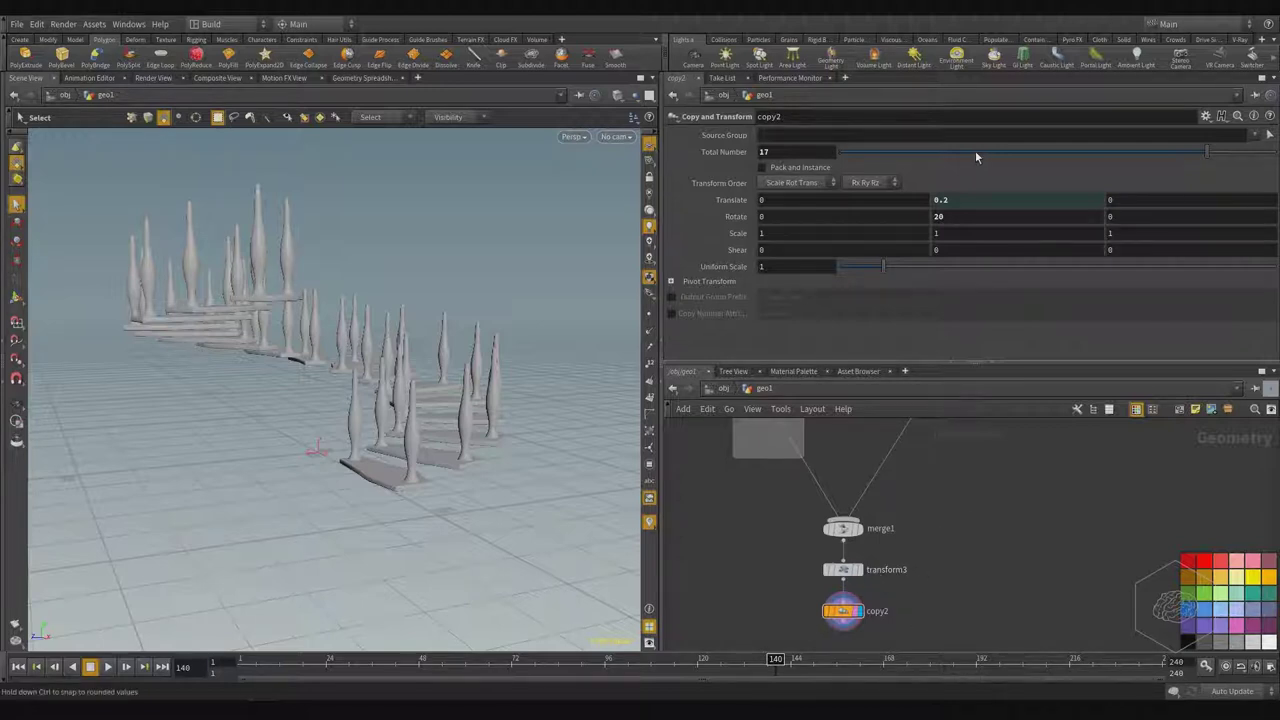
pyautogui.click(730, 200)
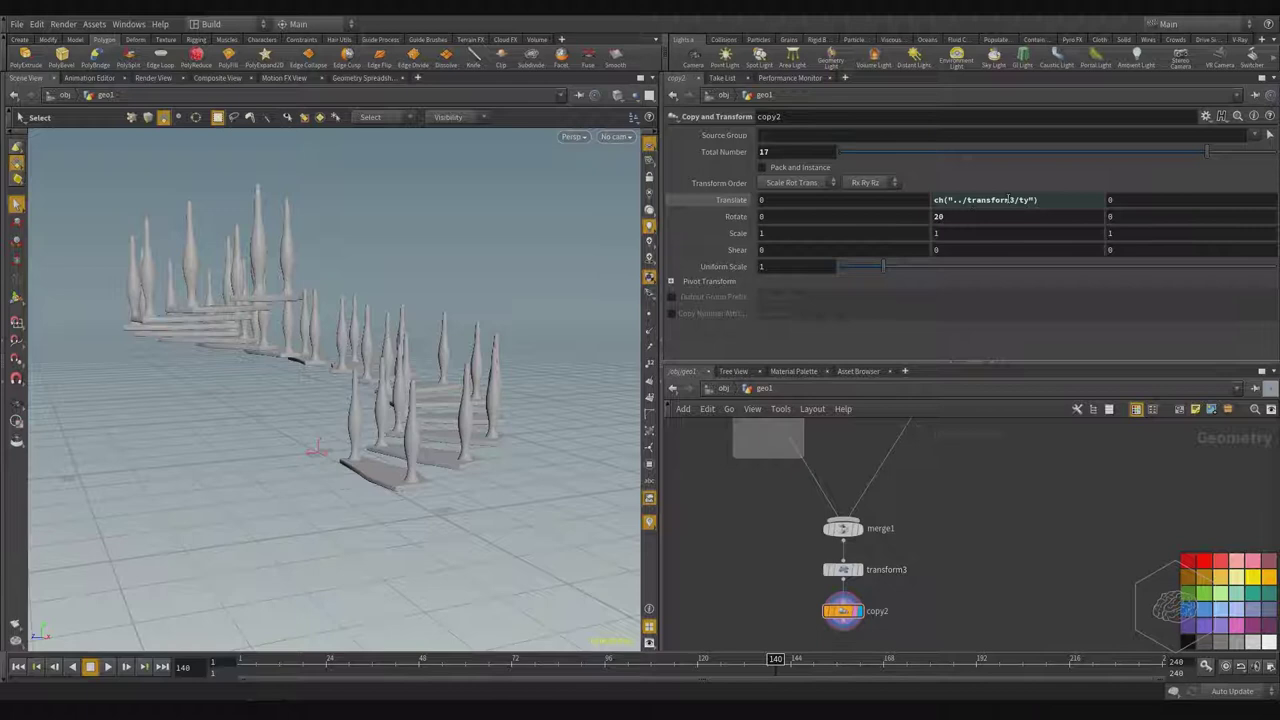
pyautogui.scroll(3, 894, 587)
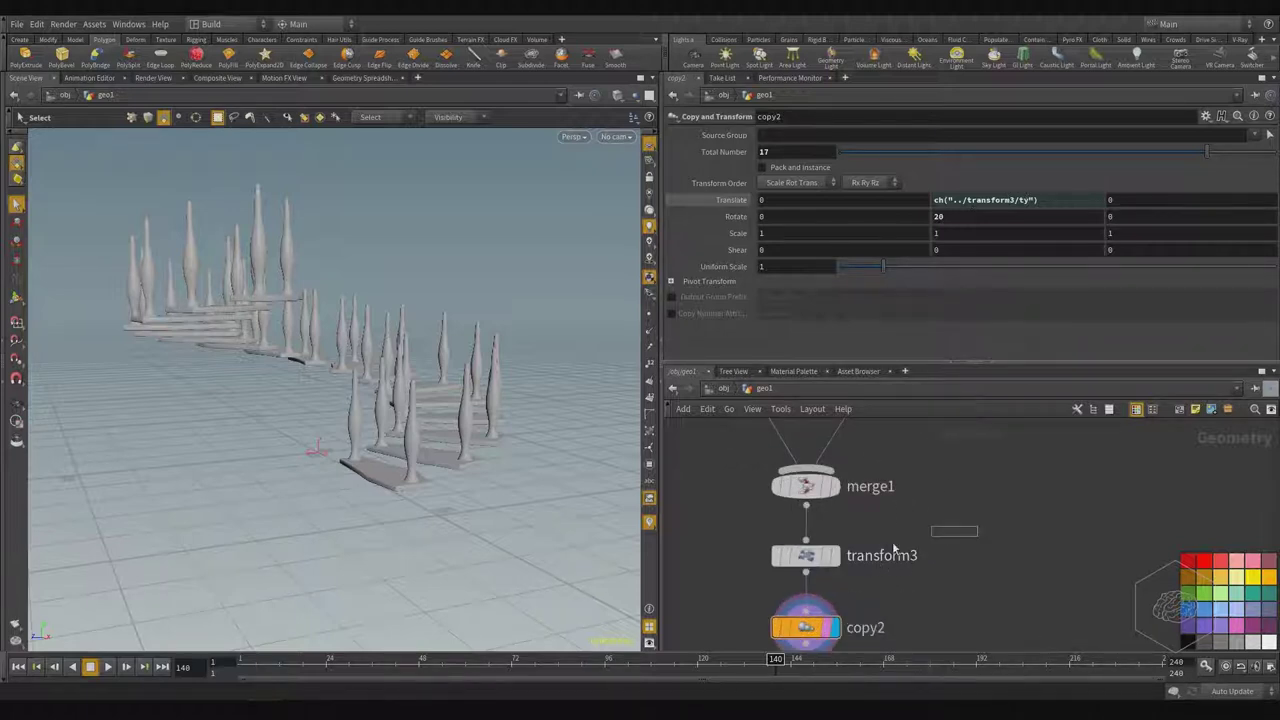
pyautogui.click(808, 556)
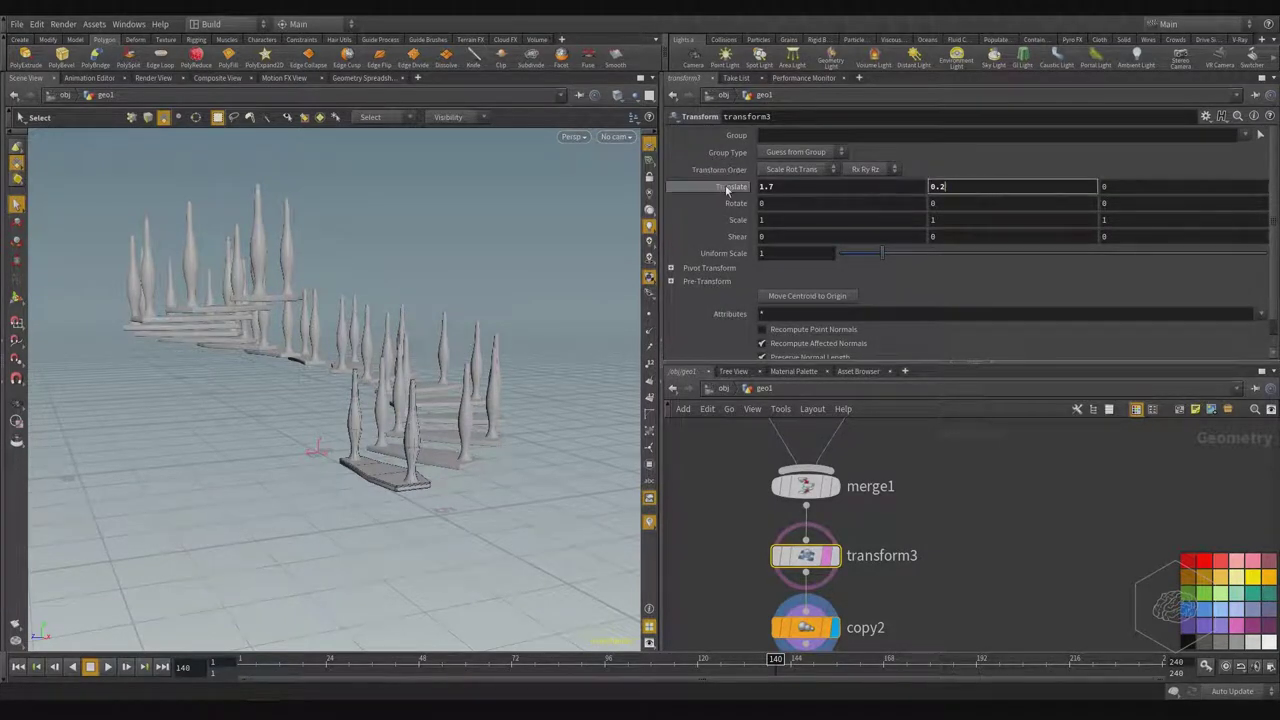
pyautogui.click(805, 627)
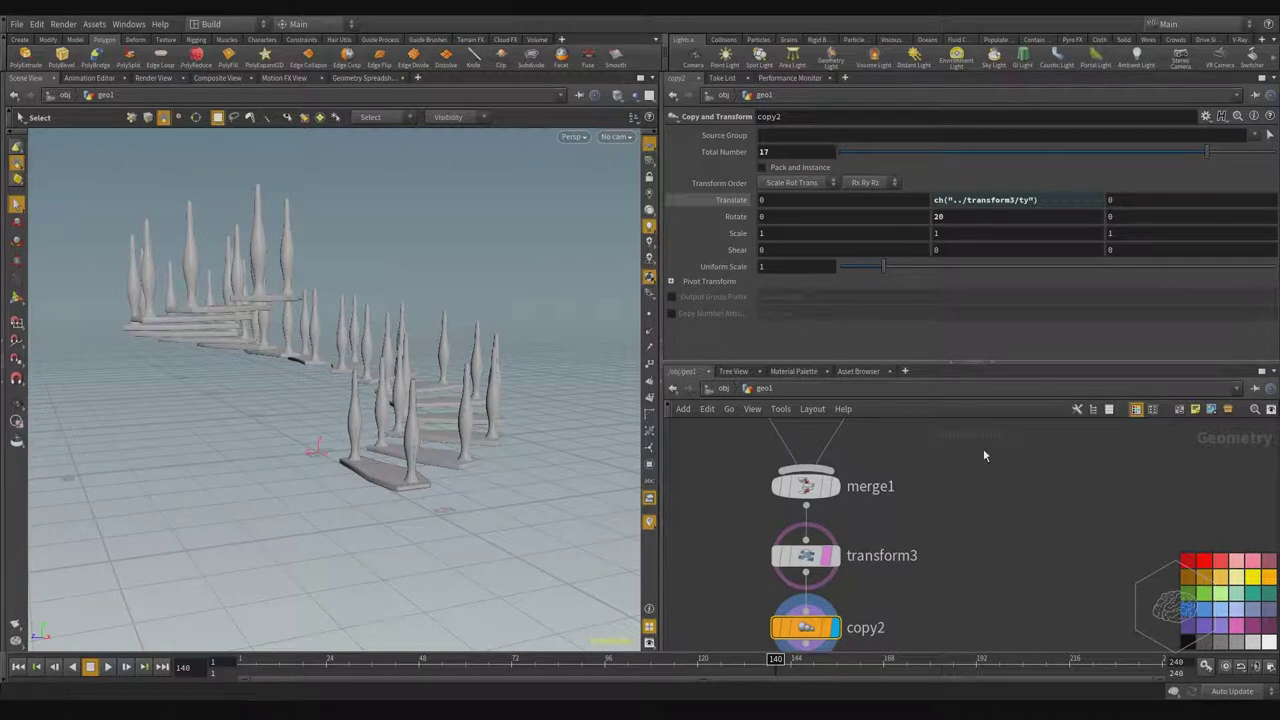
pyautogui.moveTo(944, 607); pyautogui.dragTo(993, 523, button='middle')
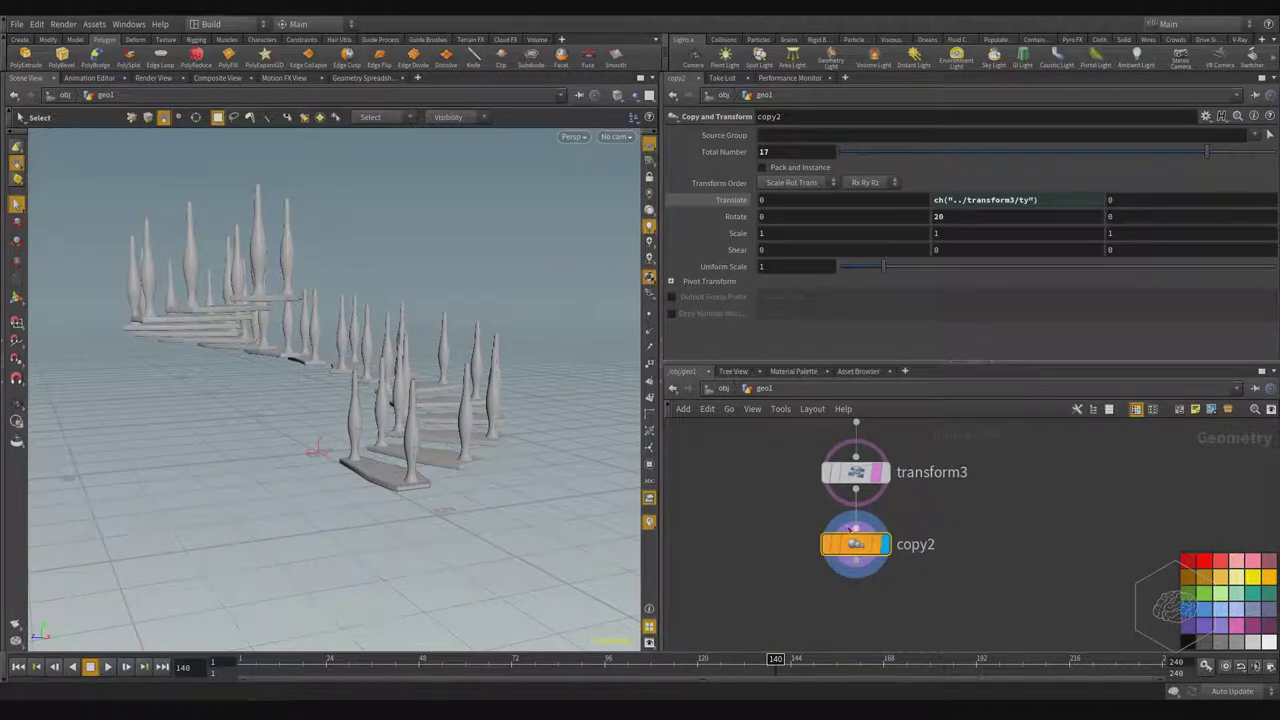
# - Test the linked height by setting transform3's Y translate to 0.5 and displaying copy2's Translate as a value
pyautogui.click(855, 472)
pyautogui.click(983, 185)
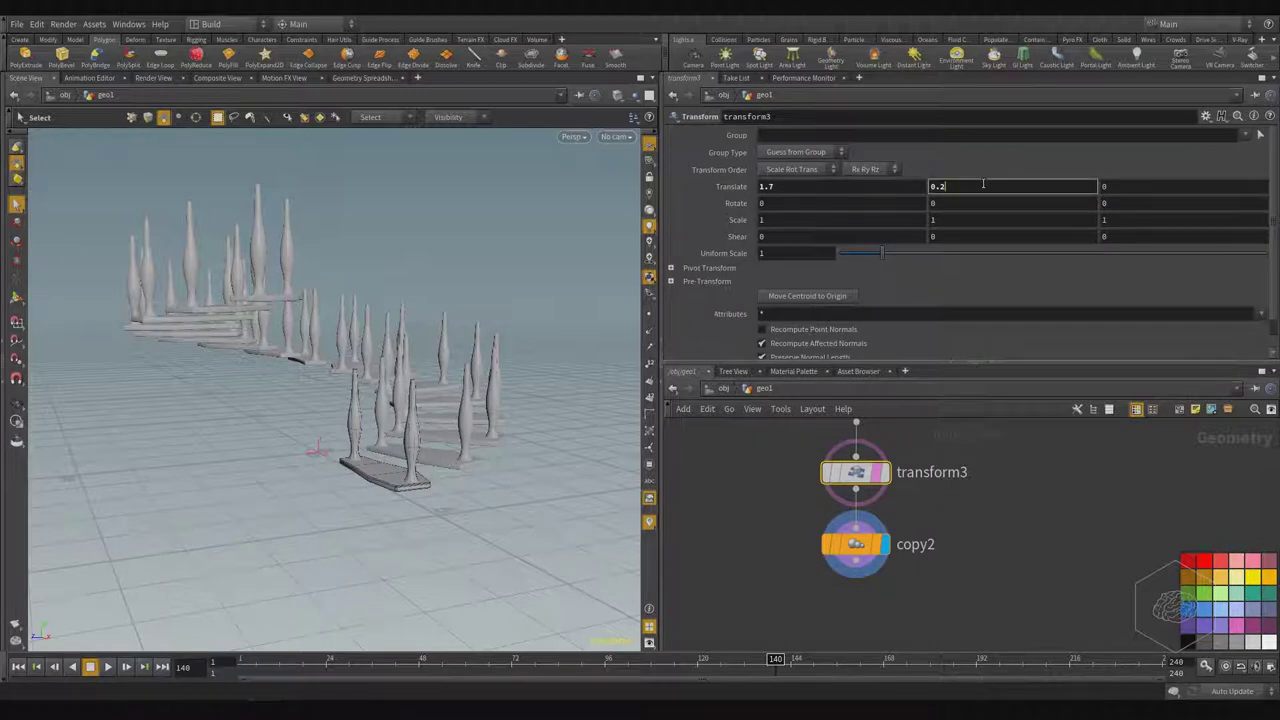
pyautogui.write('5')
pyautogui.press('Return')
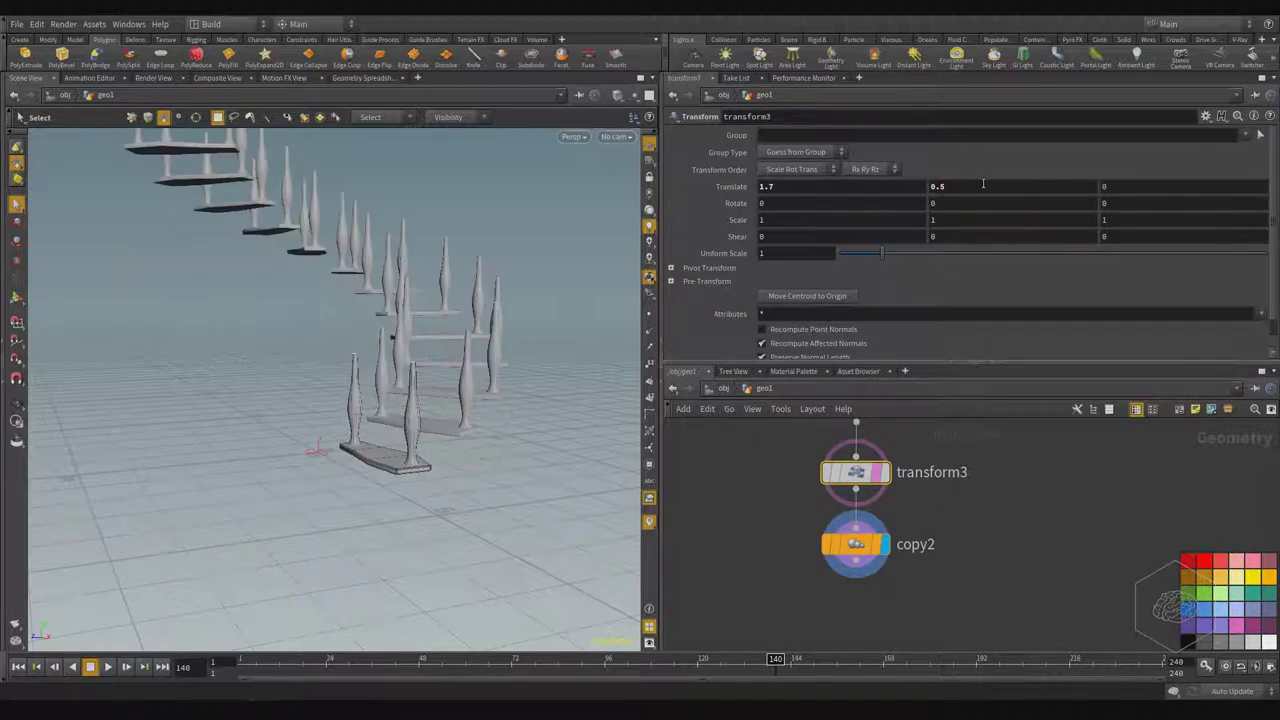
pyautogui.click(855, 544)
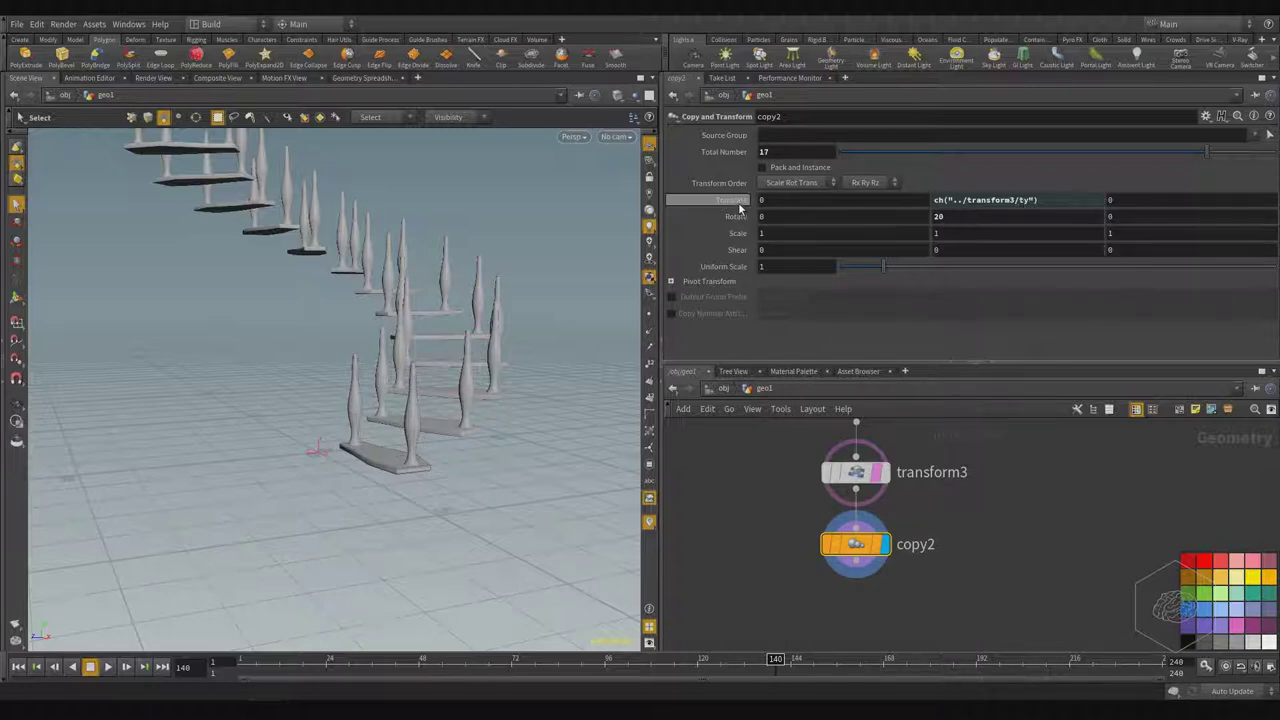
pyautogui.click(738, 200)
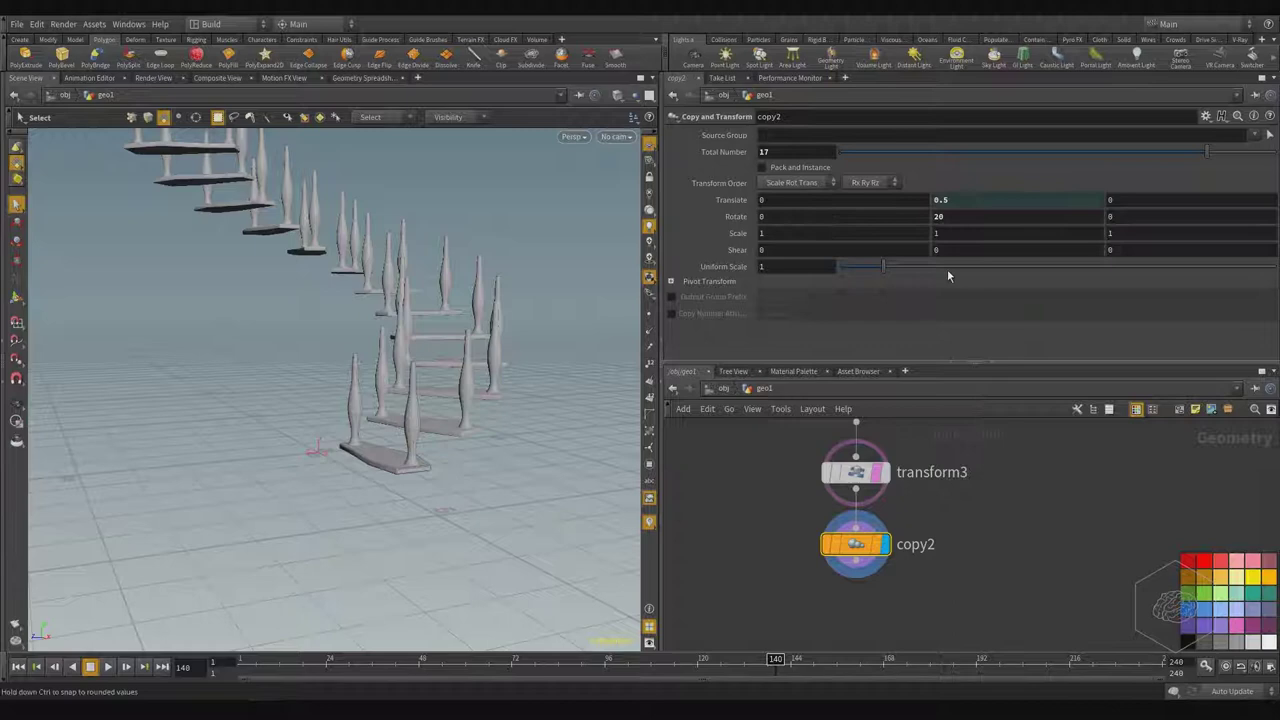
# - Set the Y translate of transform3 to 0.25
pyautogui.moveTo(935, 458); pyautogui.dragTo(788, 500)
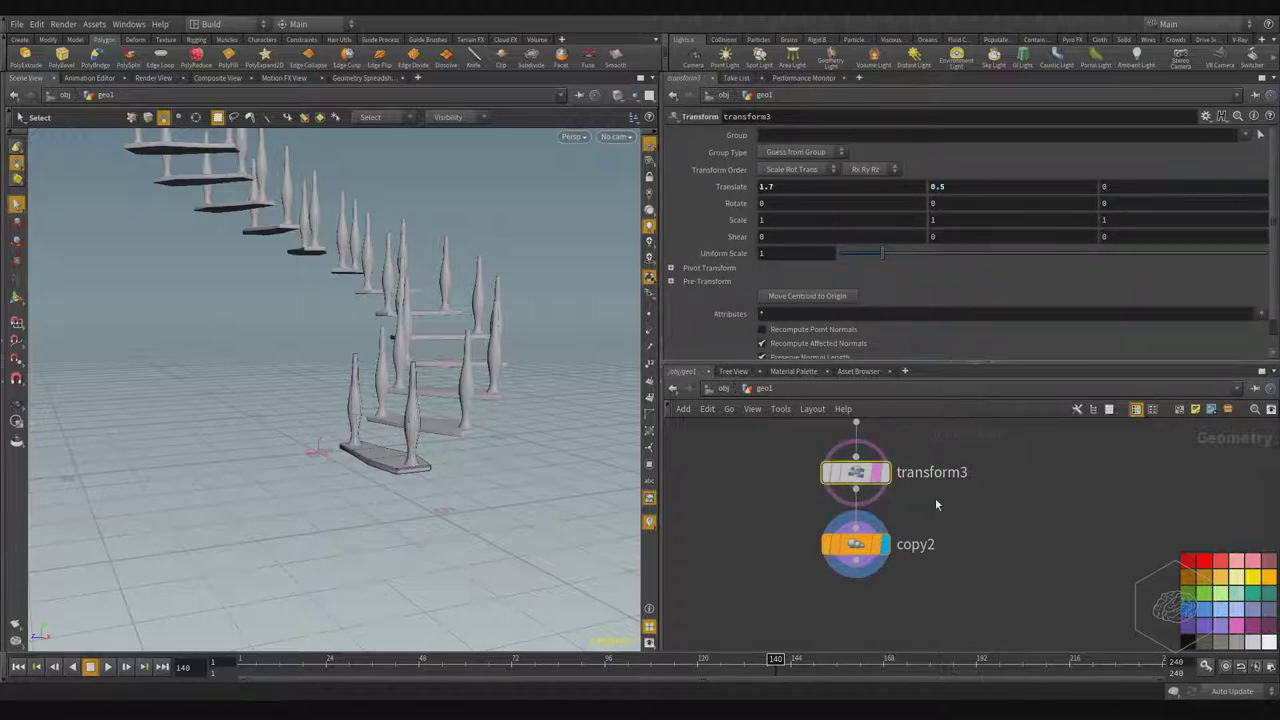
pyautogui.click(972, 186)
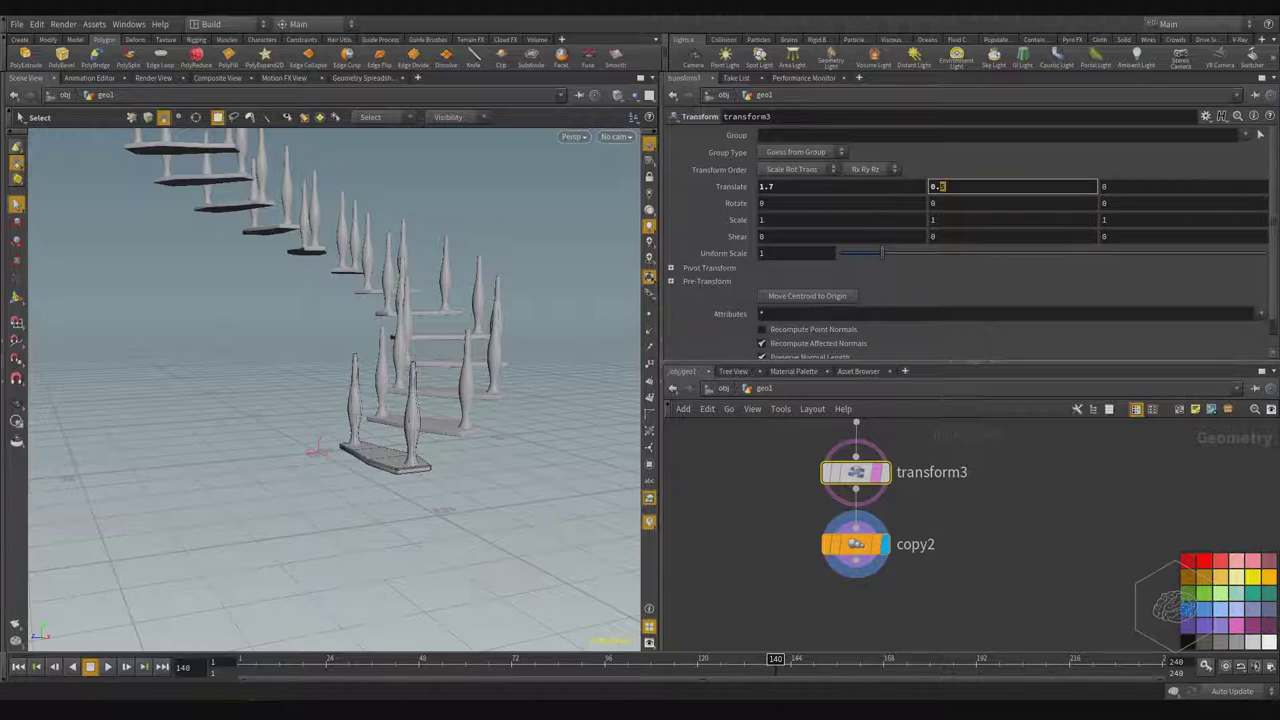
pyautogui.press('Return')
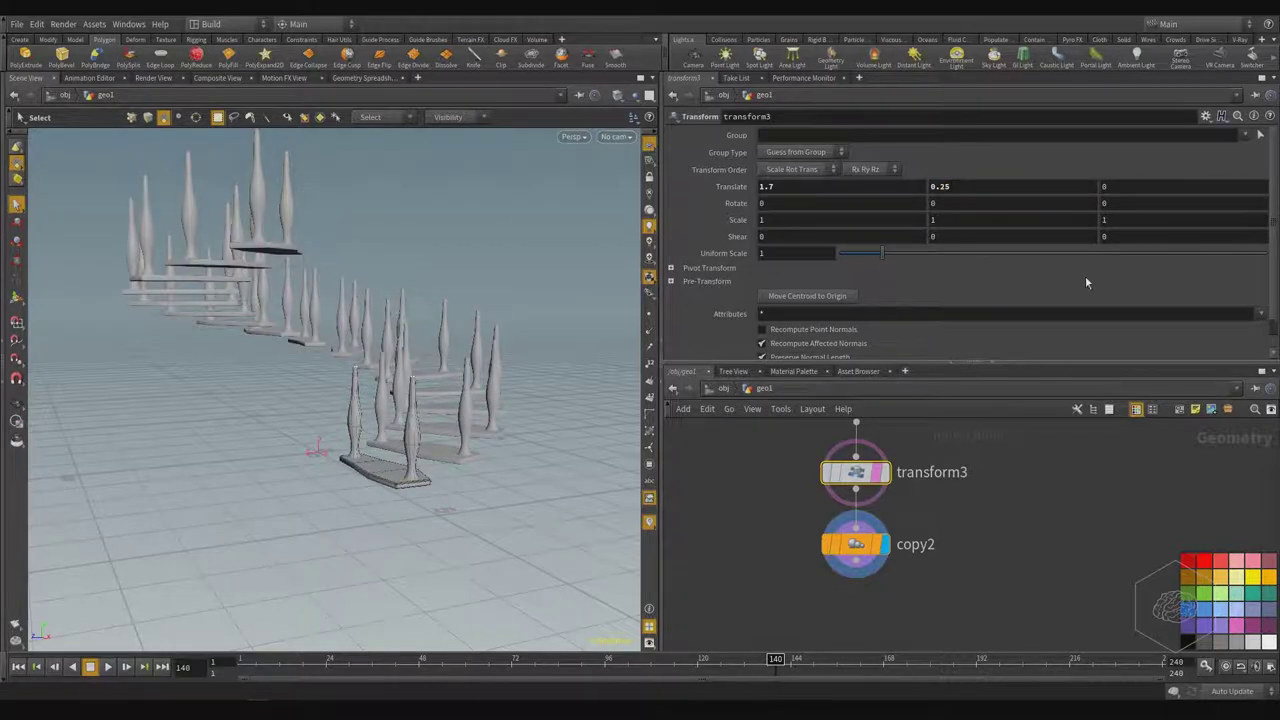
# - Examine the spiral staircase from above and from the side, along with the node network that builds it
pyautogui.keyDown('alt'); pyautogui.moveTo(470, 214); pyautogui.dragTo(420, 300); pyautogui.keyUp('alt')
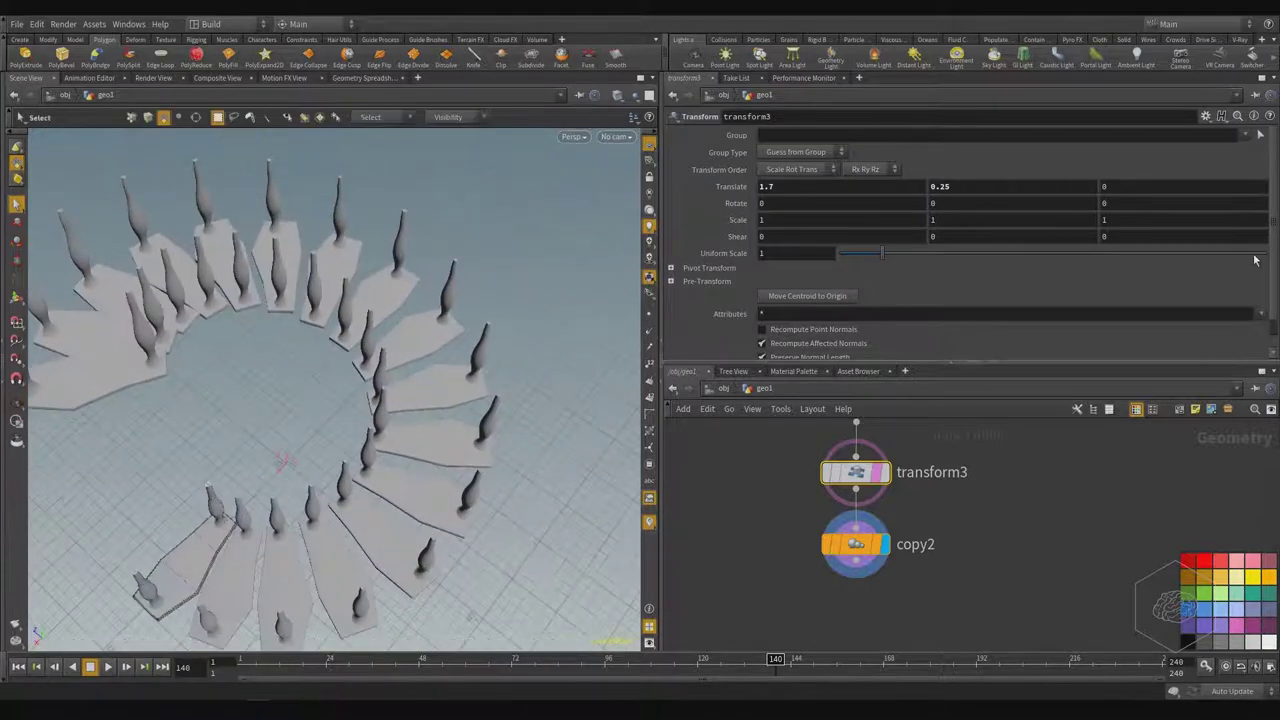
pyautogui.keyDown('alt'); pyautogui.moveTo(300, 456); pyautogui.dragTo(355, 427); pyautogui.keyUp('alt')
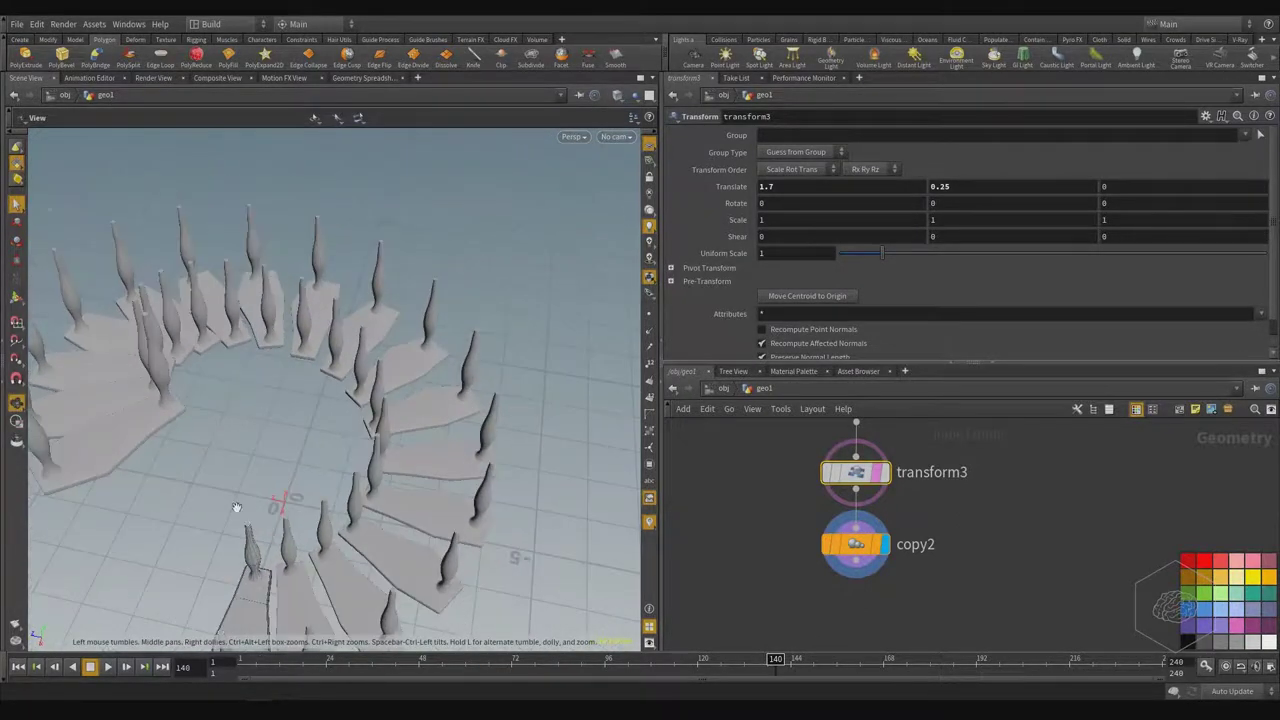
pyautogui.keyDown('alt'); pyautogui.moveTo(237, 507); pyautogui.dragTo(337, 457); pyautogui.keyUp('alt')
pyautogui.keyDown('alt'); pyautogui.moveTo(310, 343); pyautogui.dragTo(385, 438); pyautogui.keyUp('alt')
pyautogui.keyDown('alt'); pyautogui.moveTo(257, 344); pyautogui.dragTo(441, 302); pyautogui.keyUp('alt')
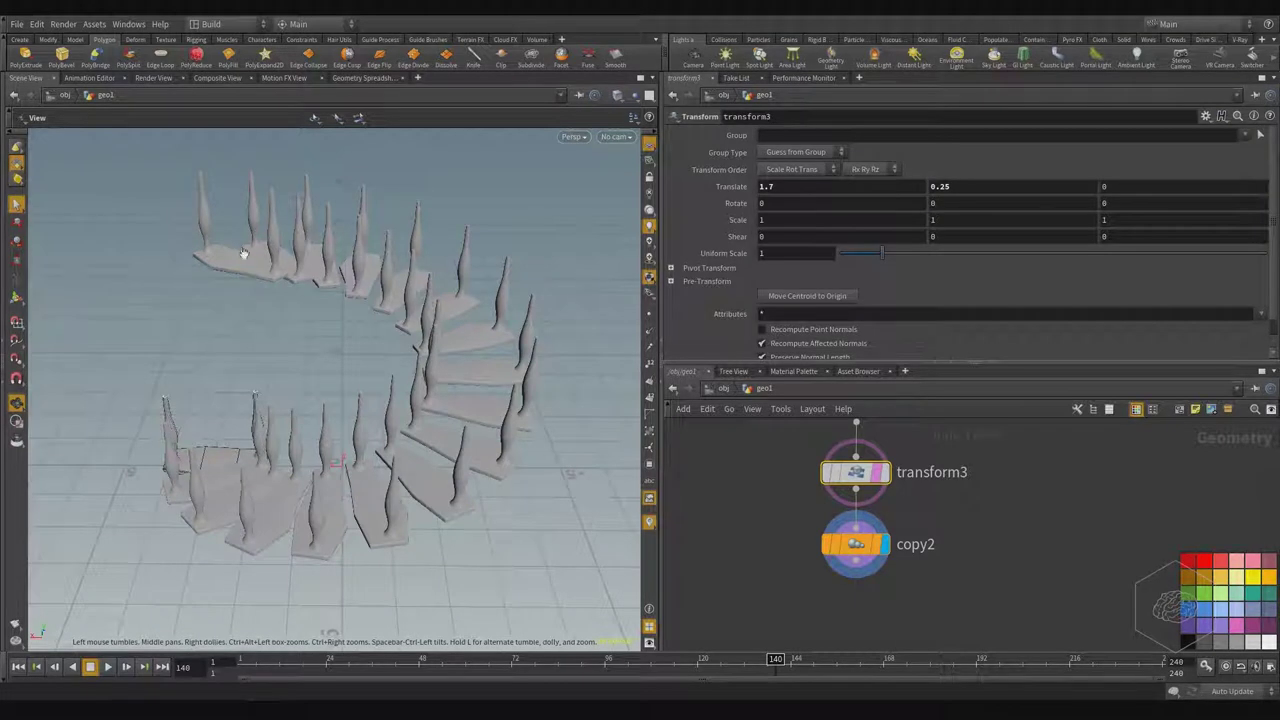
pyautogui.scroll(-4, 990, 605)
pyautogui.scroll(-3, 911, 600)
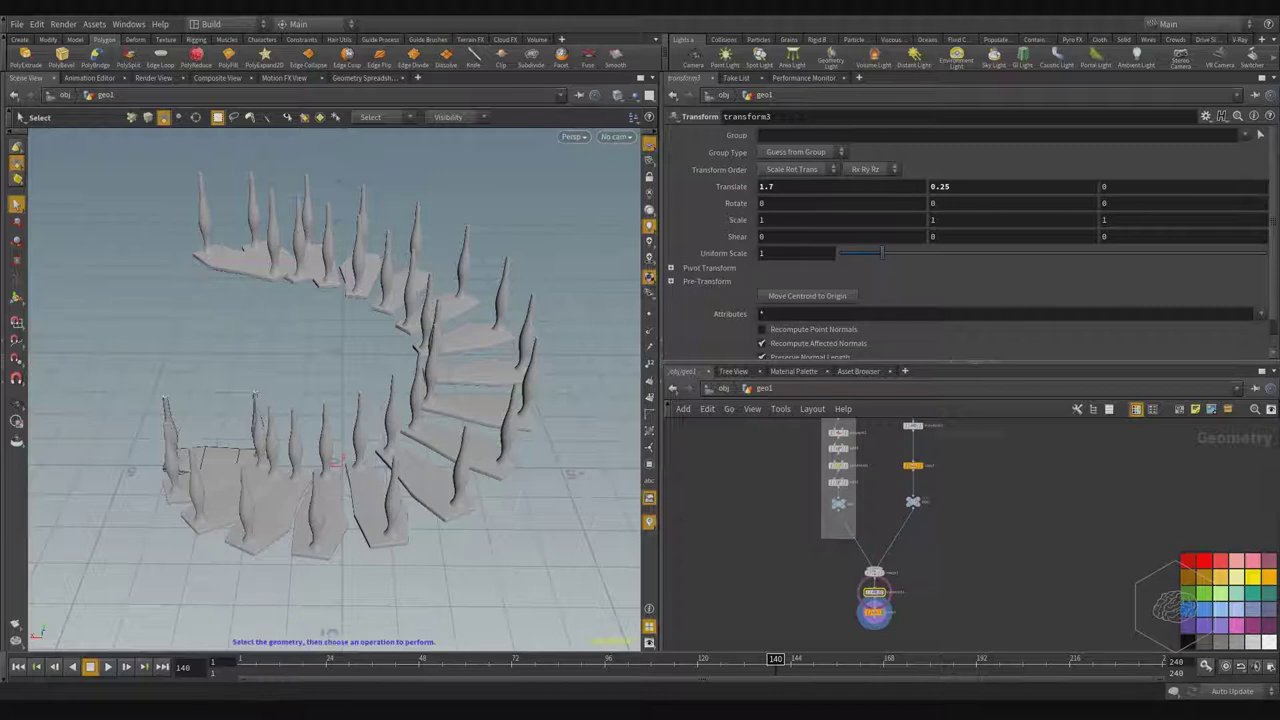
# - Save the scene and add a Circle node in the empty area beside the staircase network
pyautogui.keyDown('alt'); pyautogui.moveTo(354, 334); pyautogui.dragTo(336, 352, button='middle'); pyautogui.keyUp('alt')
pyautogui.hotkey('ctrl', 's')
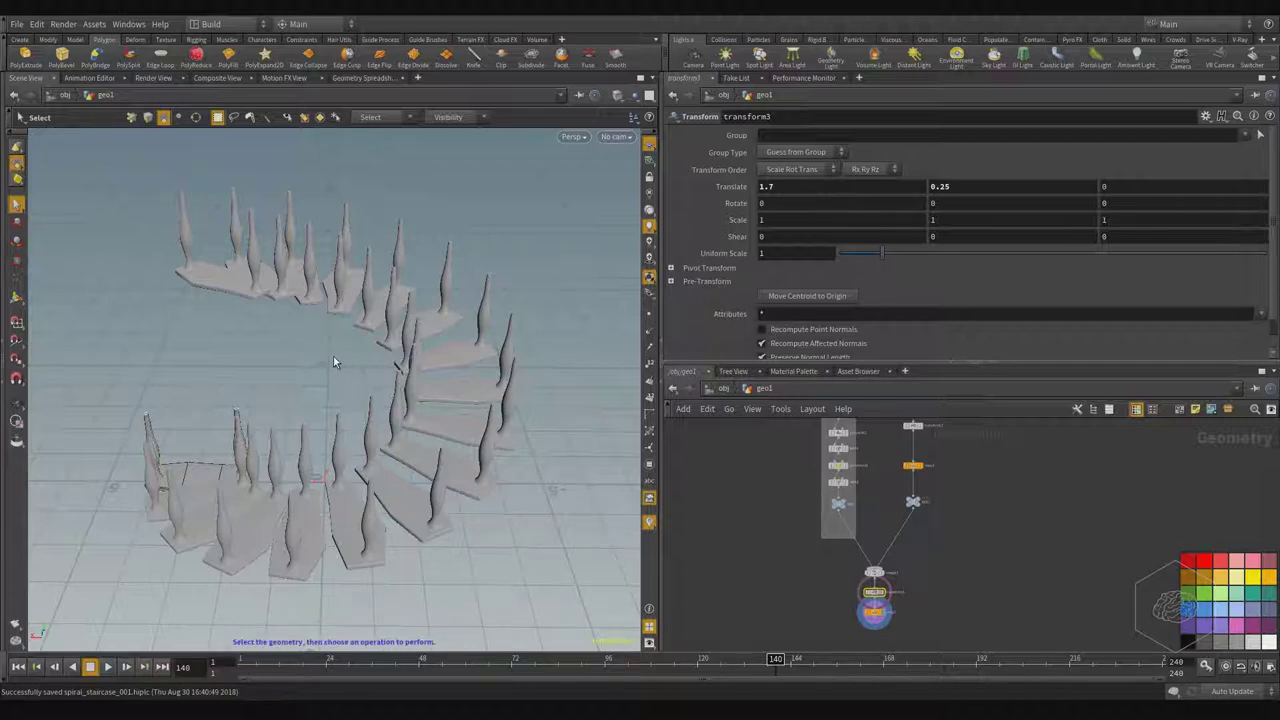
pyautogui.moveTo(991, 549); pyautogui.dragTo(851, 552, button='middle')
pyautogui.click(867, 512)
pyautogui.press('Tab')
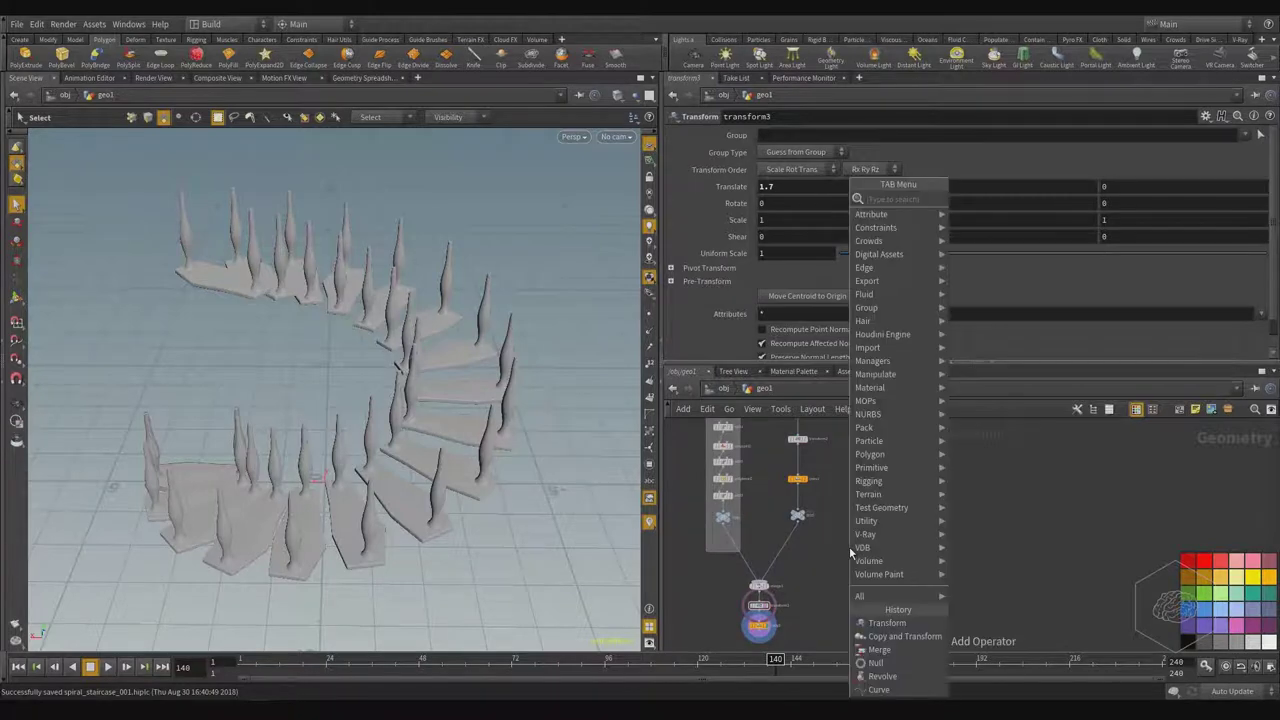
pyautogui.write('circ')
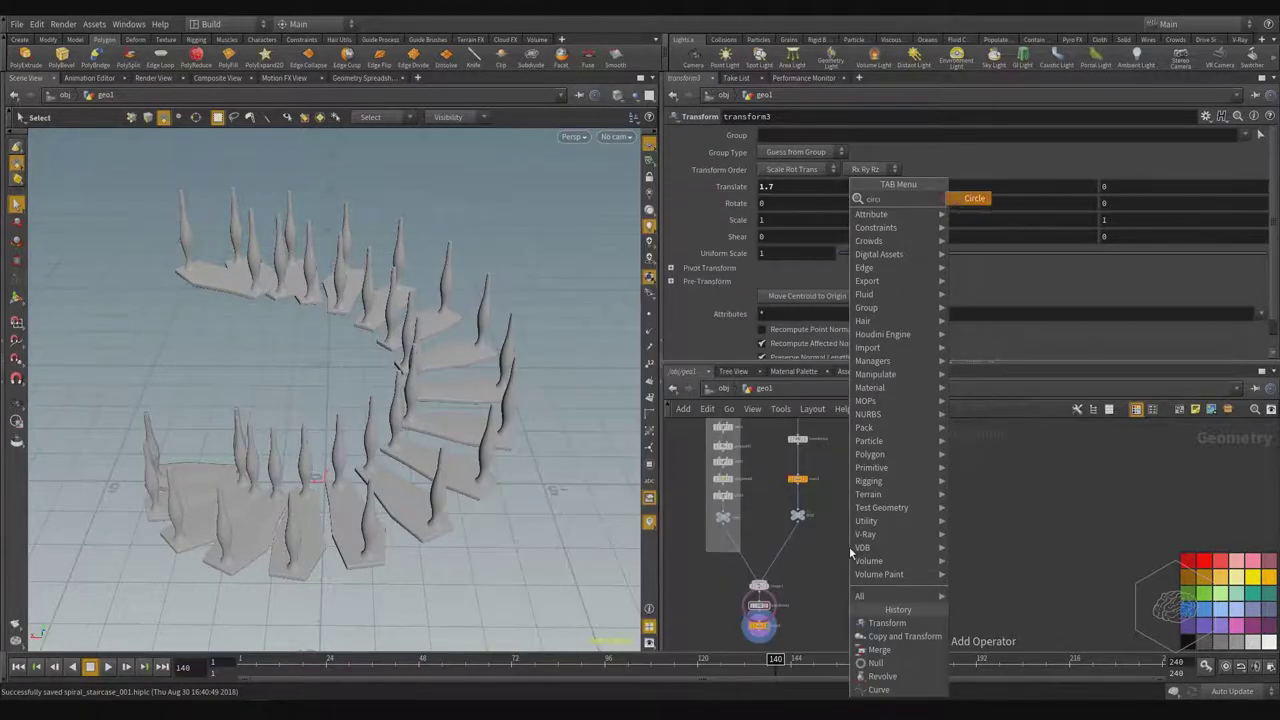
pyautogui.press('Return')
pyautogui.click(1005, 456)
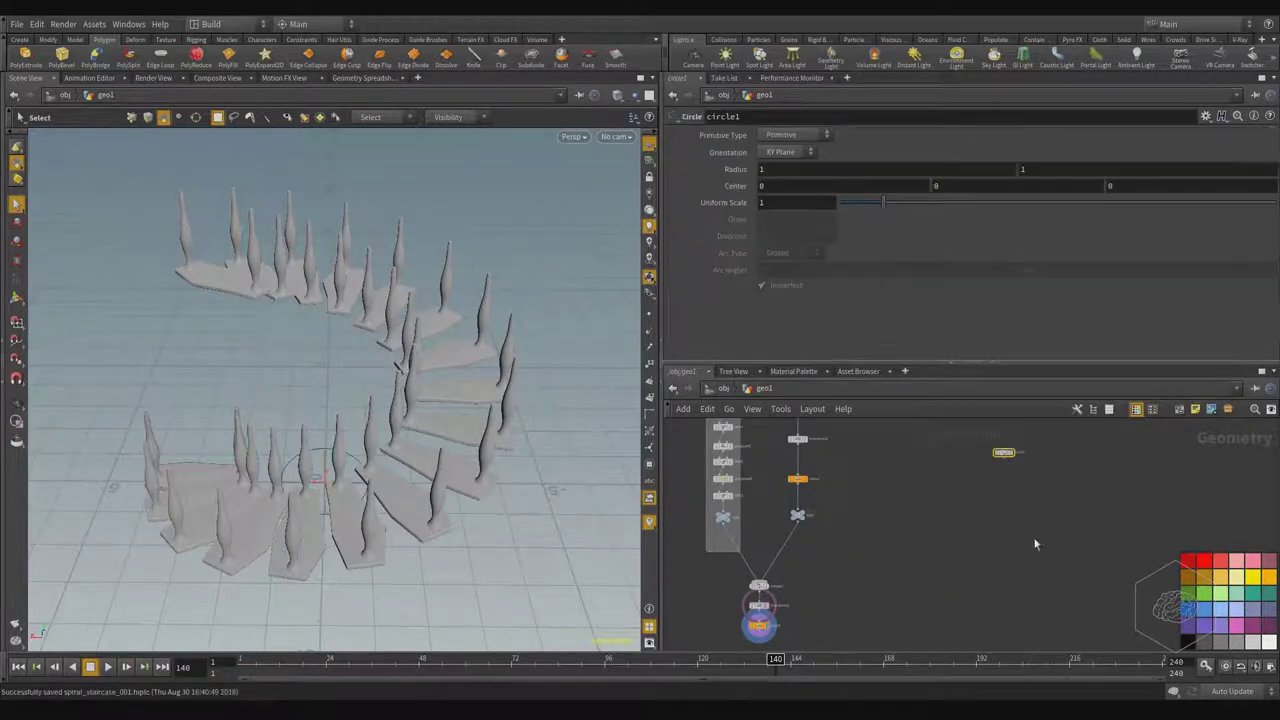
# - Show circle1 in the viewport and move its node closer to the rod branch
pyautogui.moveTo(972, 494); pyautogui.dragTo(963, 560, button='middle')
pyautogui.scroll(3, 960, 554)
pyautogui.click(1037, 492)
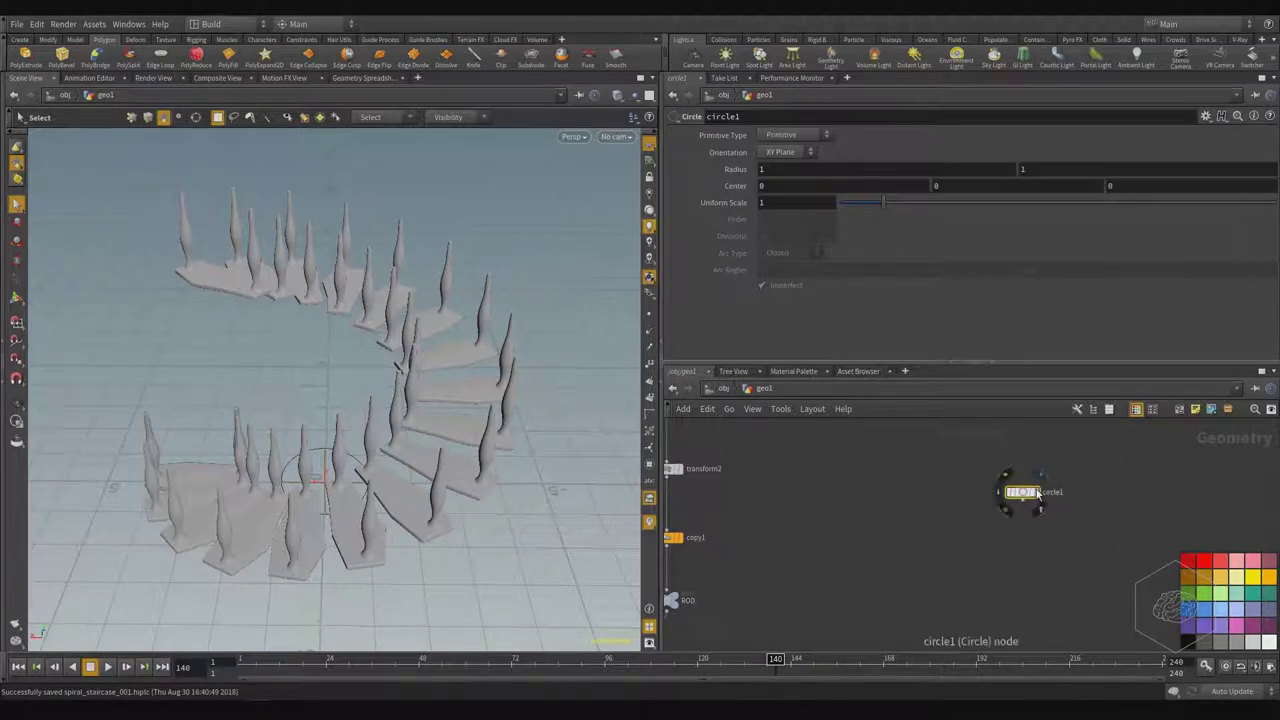
pyautogui.moveTo(1020, 492); pyautogui.dragTo(888, 476)
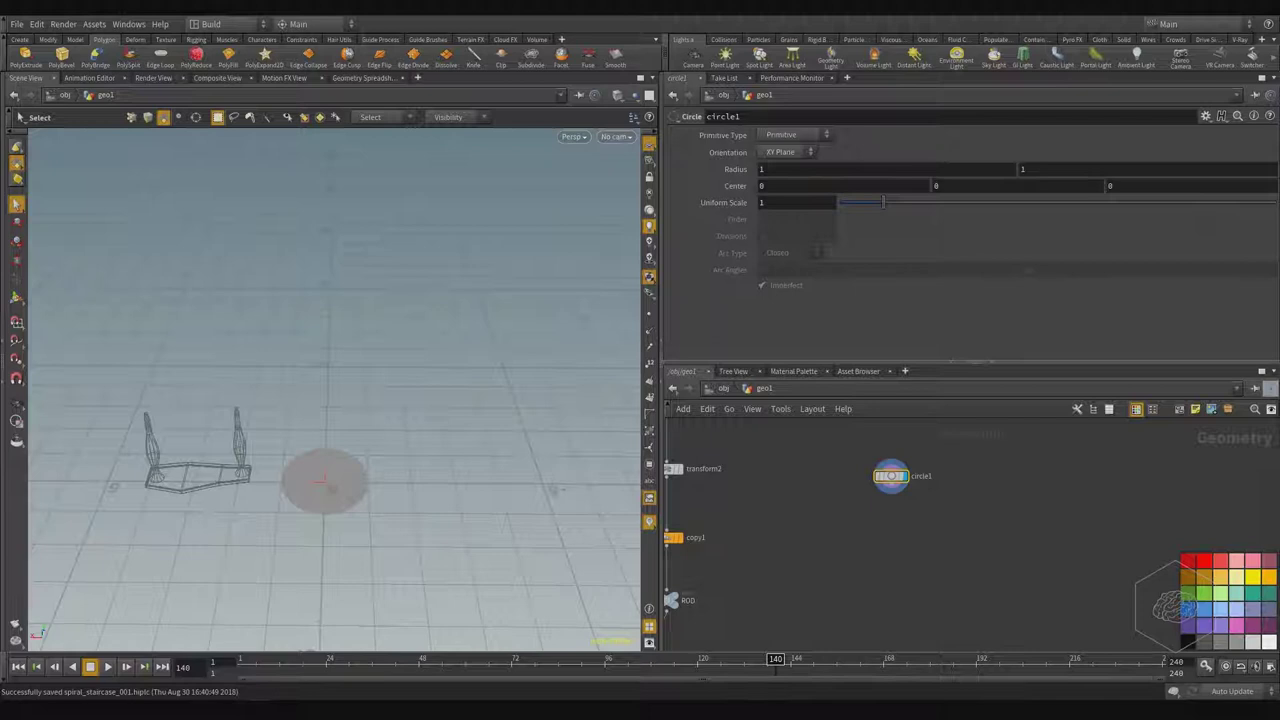
# - Set circle1's primitive type to NURBS Curve and both radius values to 0.05
pyautogui.click(794, 136)
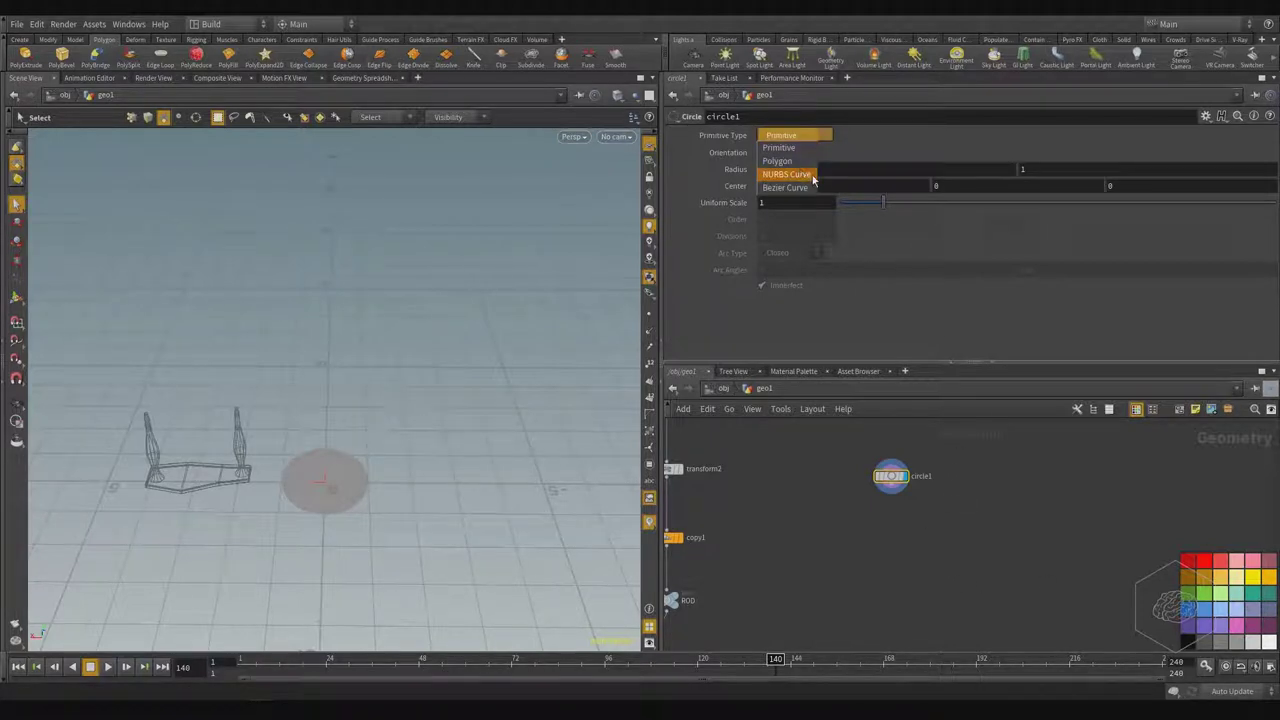
pyautogui.click(788, 175)
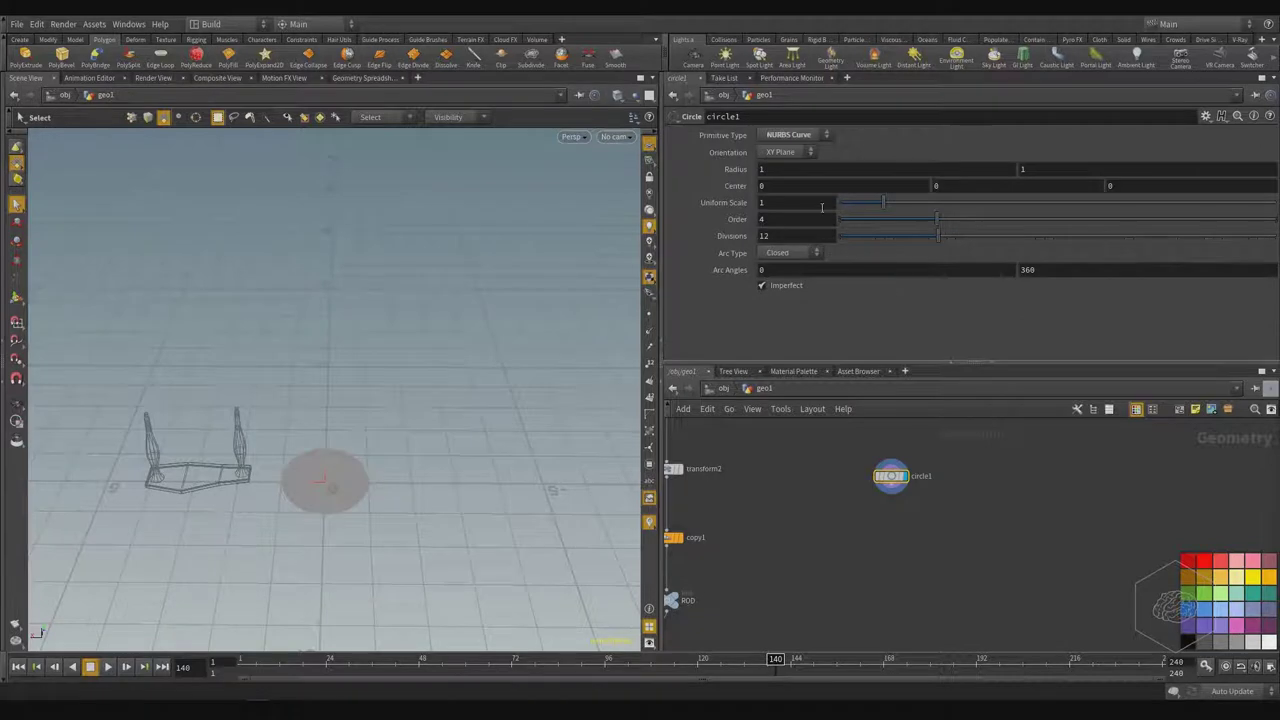
pyautogui.click(762, 169)
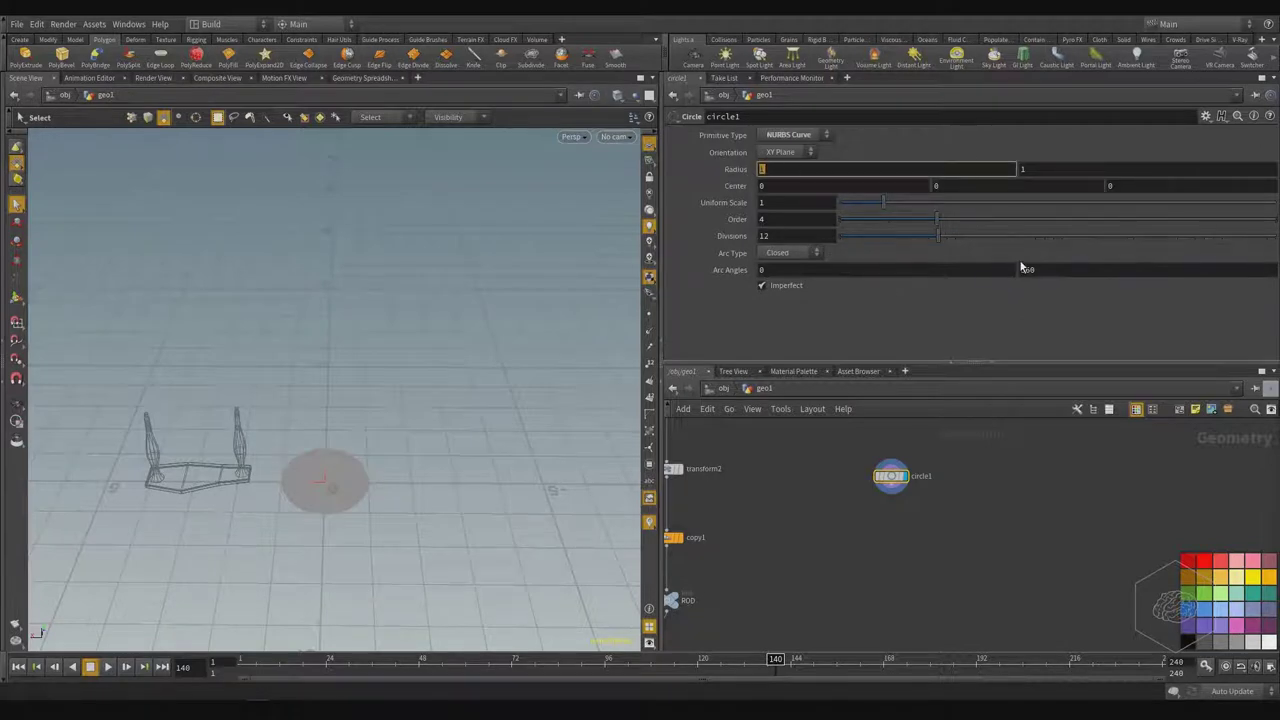
pyautogui.write('0.05')
pyautogui.press('Tab')
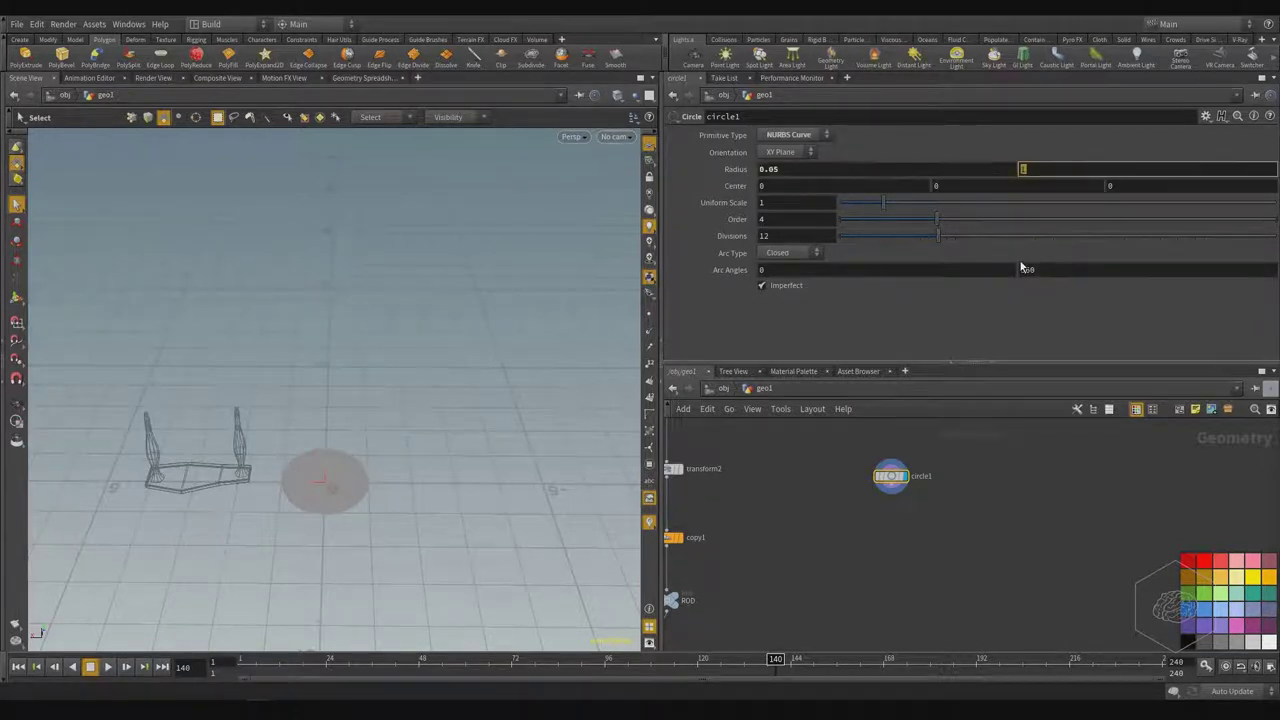
pyautogui.write('0.05')
pyautogui.press('Return')
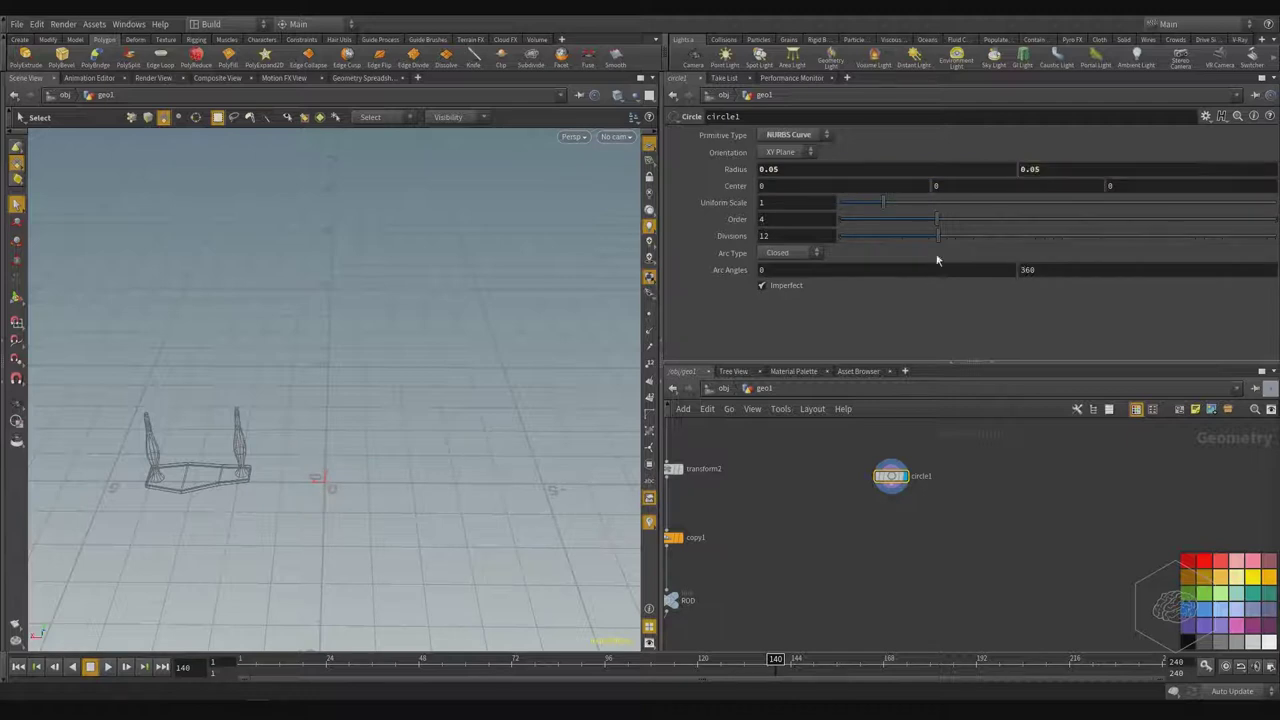
# - Examine the small circle's orientation relative to the axes from several angles
pyautogui.keyDown('alt'); pyautogui.moveTo(326, 450); pyautogui.dragTo(344, 448, button='middle'); pyautogui.keyUp('alt')
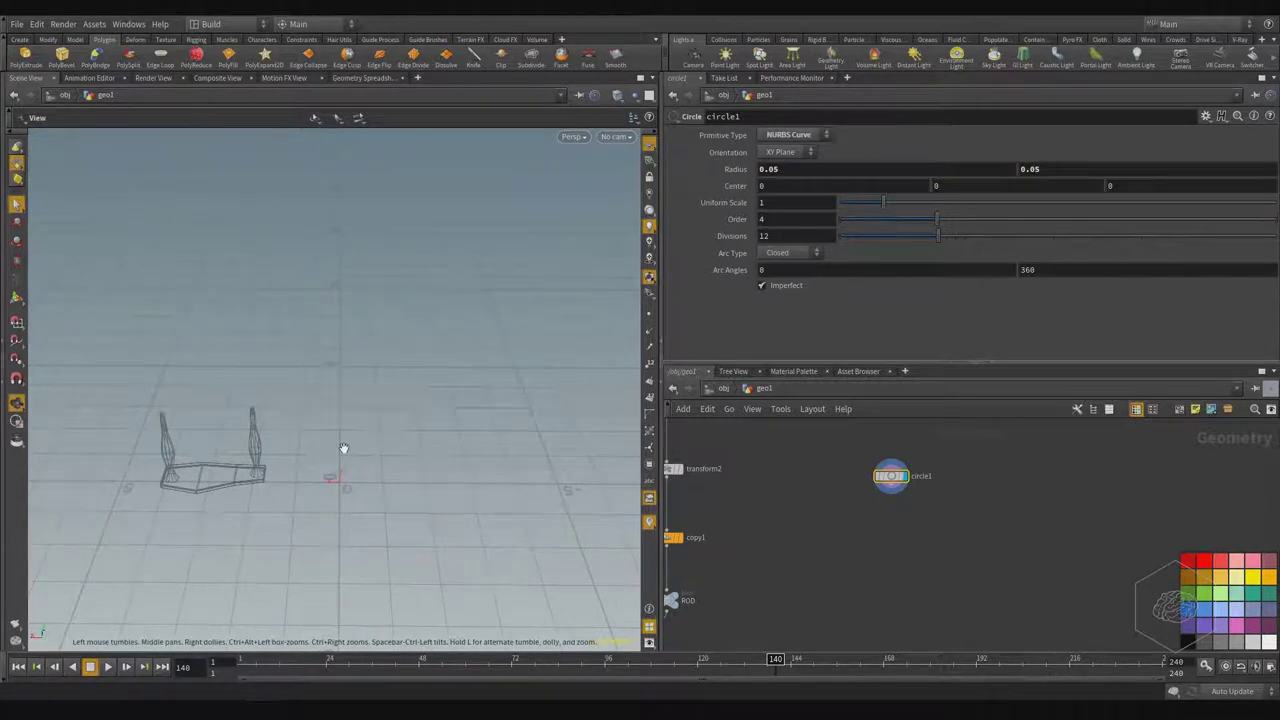
pyautogui.scroll(5, 344, 449)
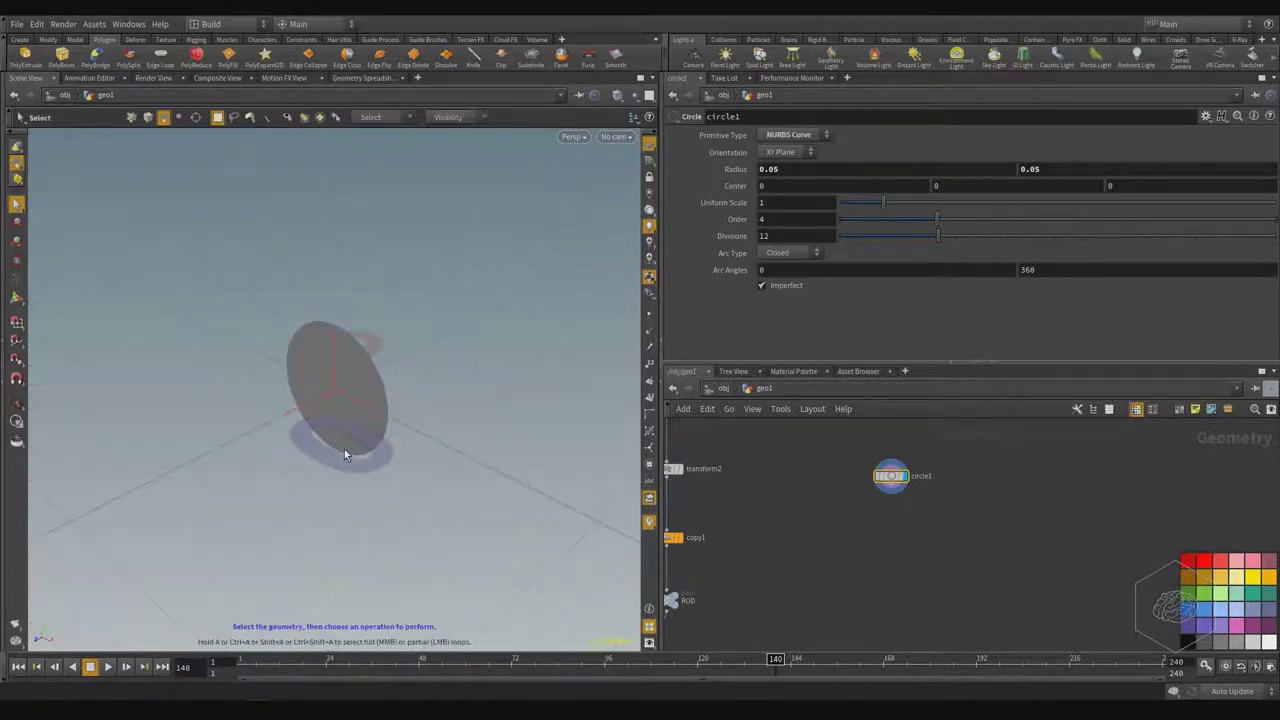
pyautogui.moveTo(253, 413); pyautogui.dragTo(274, 406)
pyautogui.scroll(3, 357, 357)
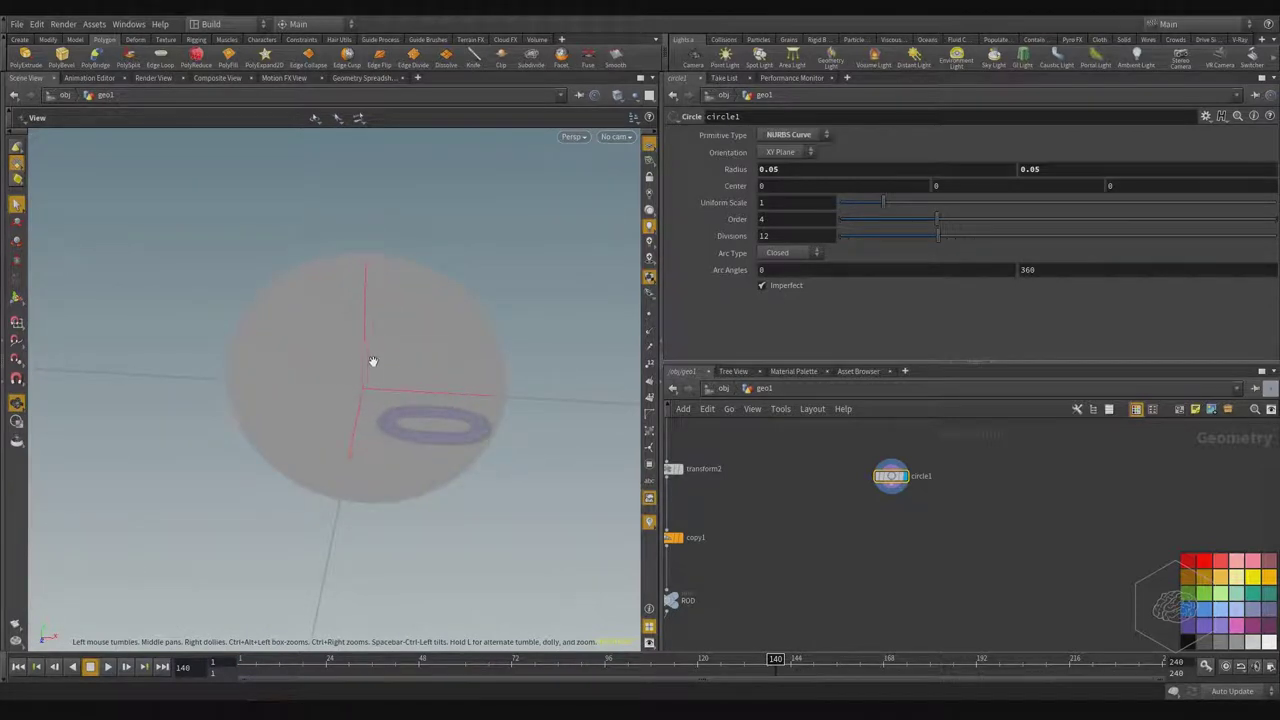
pyautogui.scroll(1, 371, 363)
pyautogui.moveTo(443, 429); pyautogui.dragTo(449, 337)
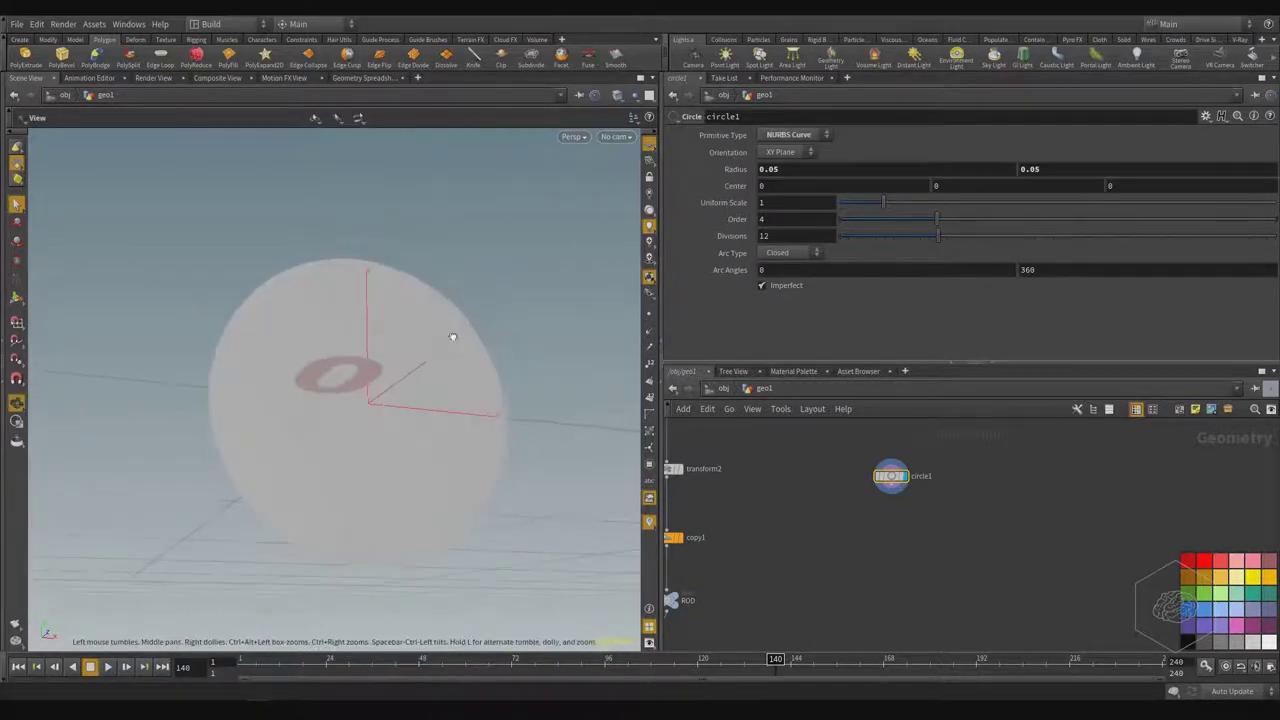
pyautogui.moveTo(503, 426); pyautogui.dragTo(406, 426)
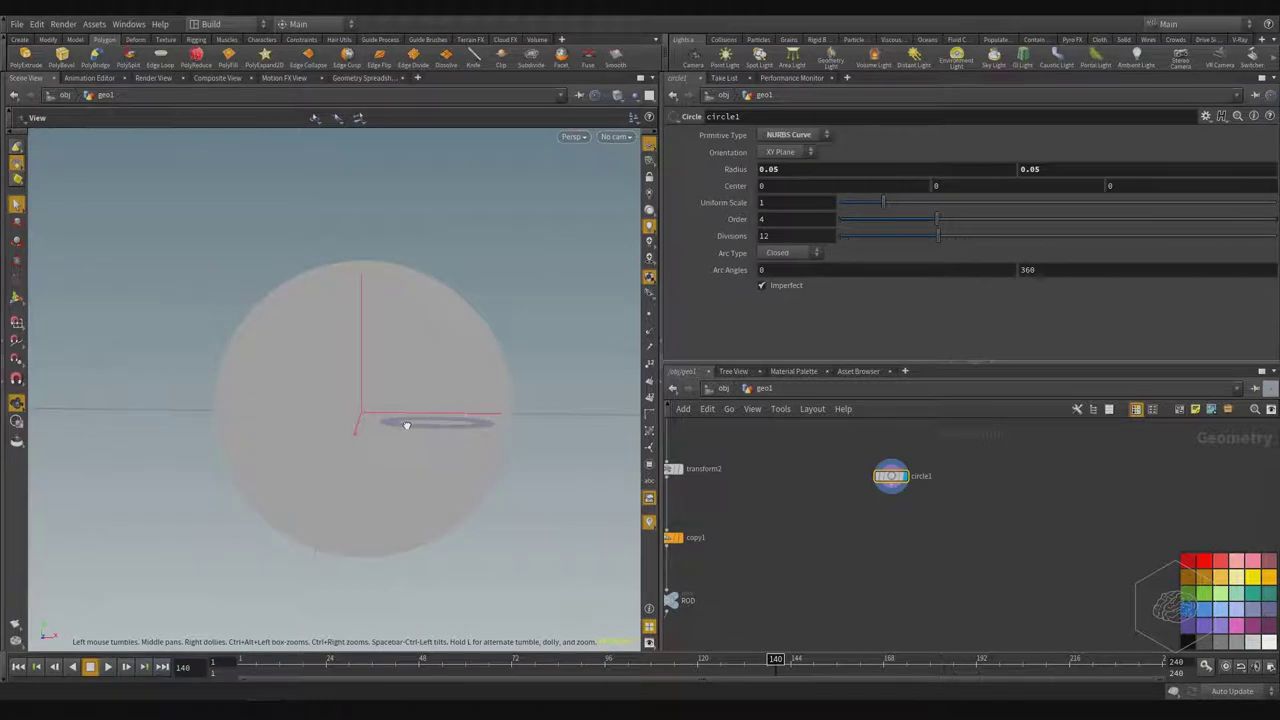
pyautogui.moveTo(390, 374); pyautogui.dragTo(360, 440)
pyautogui.press('s')
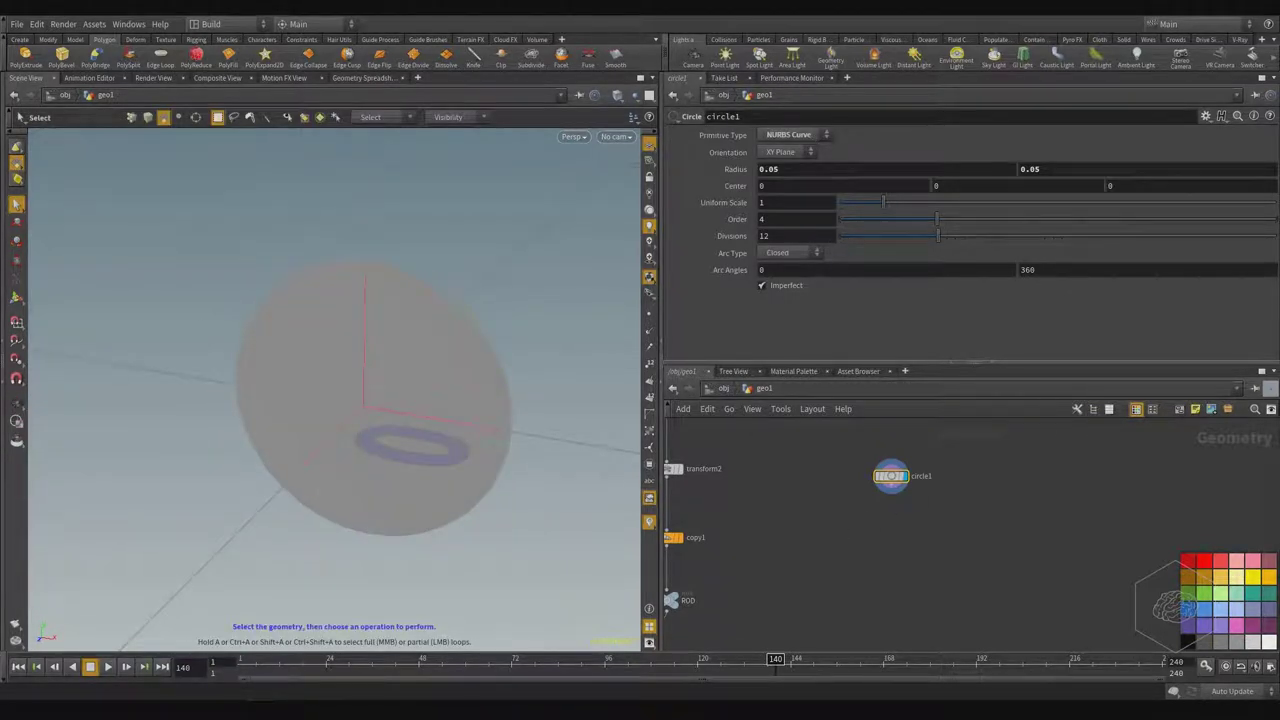
# - Try the YZ Plane and ZX Plane orientations on circle1 and return it to XY Plane
pyautogui.click(808, 152)
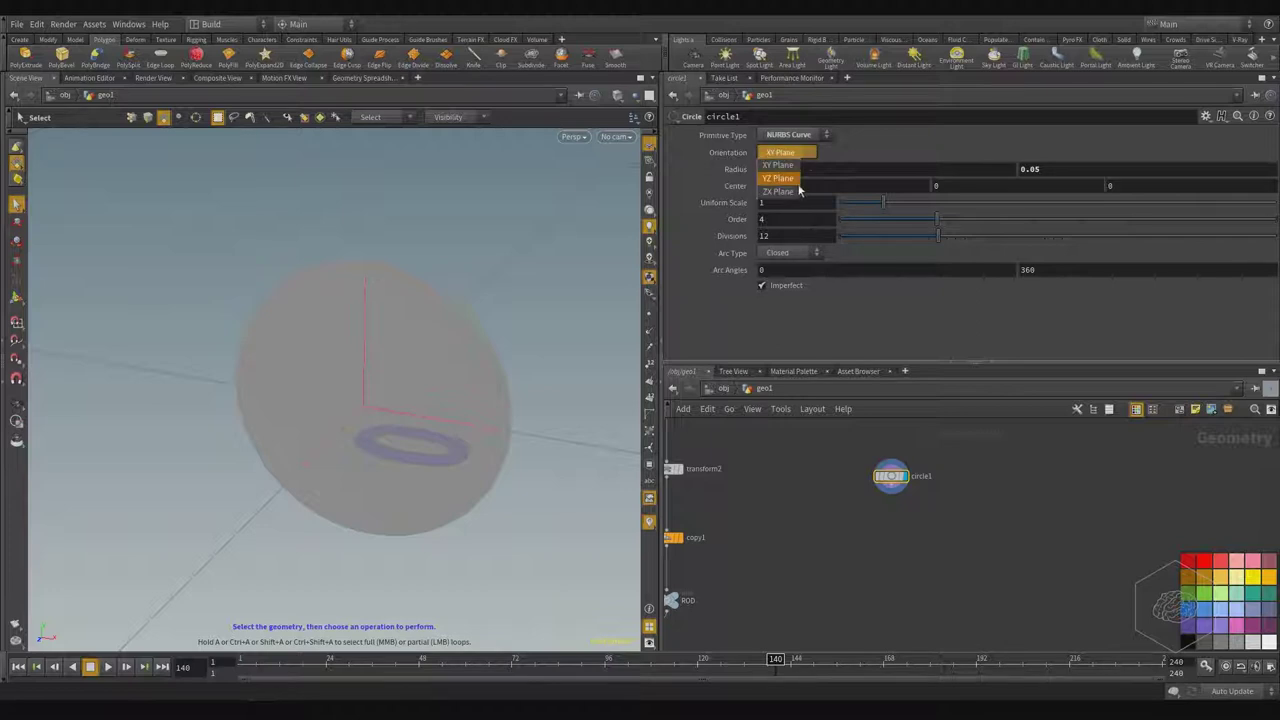
pyautogui.click(785, 169)
pyautogui.click(790, 152)
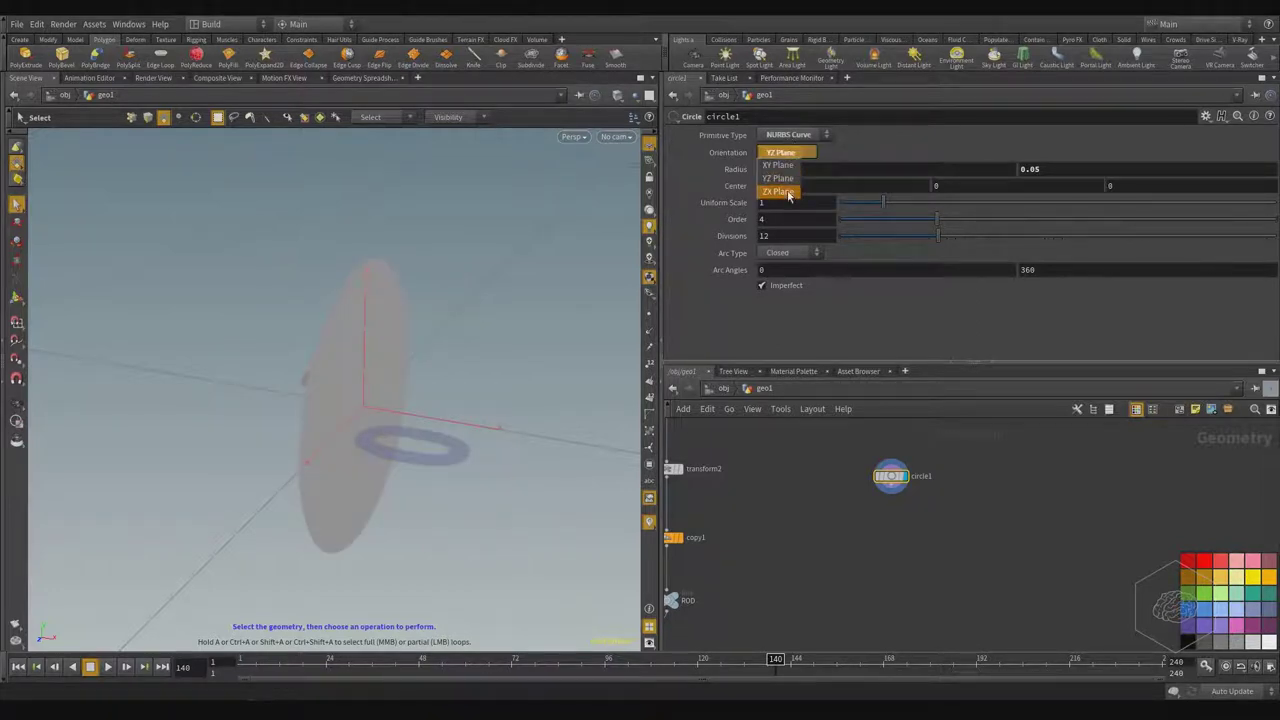
pyautogui.click(780, 191)
pyautogui.click(785, 152)
pyautogui.click(780, 165)
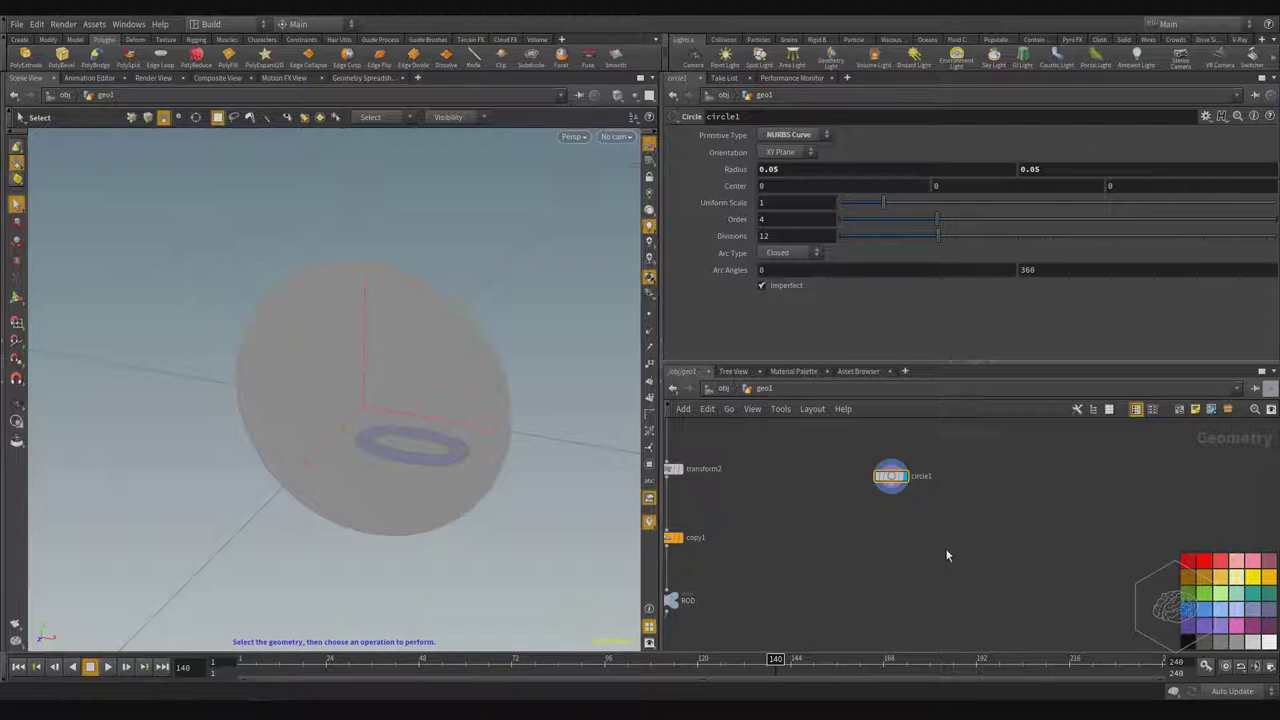
# - Add a Transform node below circle1, connect it to the circle's output and display it
pyautogui.press('Tab')
pyautogui.write('trans')
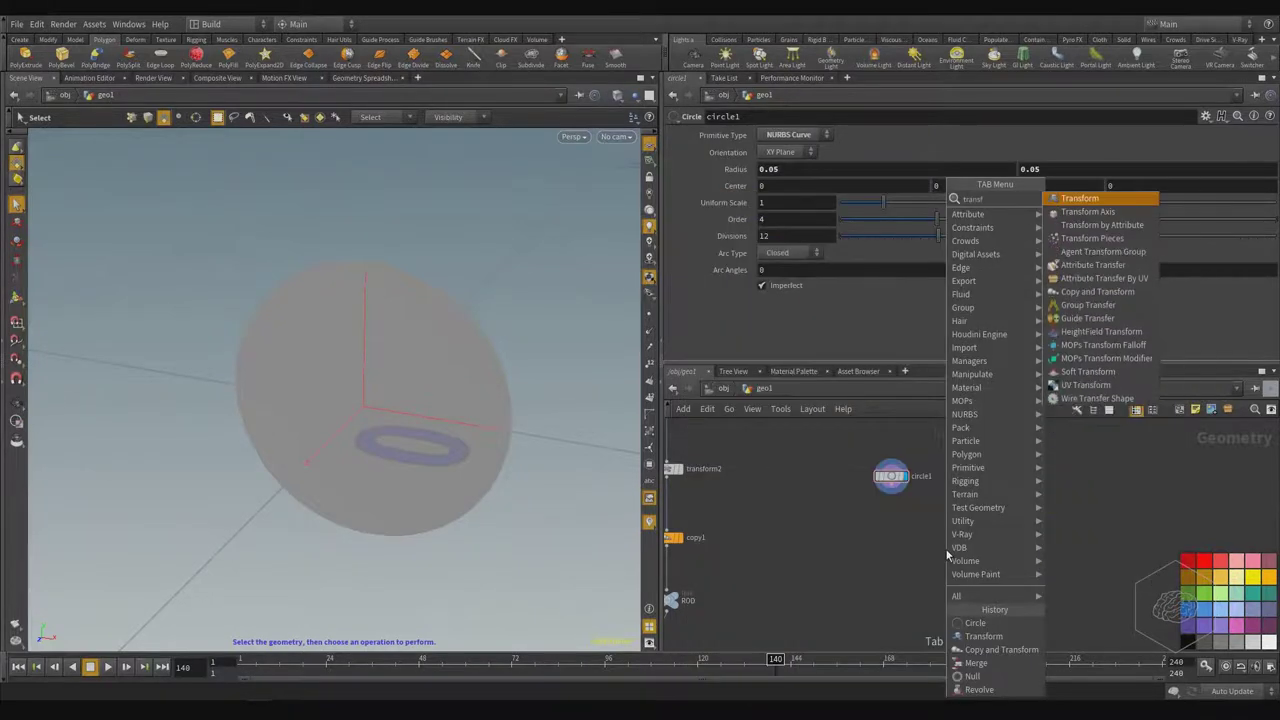
pyautogui.press('Return')
pyautogui.click(947, 555)
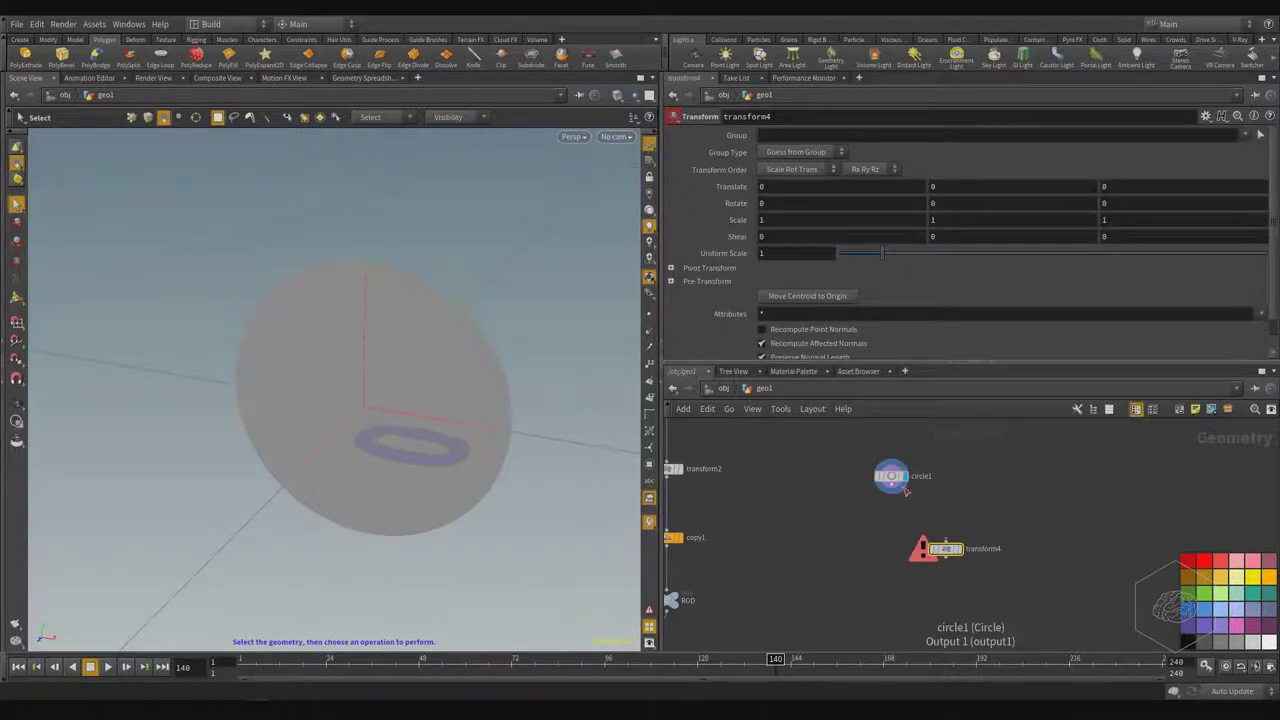
pyautogui.moveTo(951, 560); pyautogui.dragTo(898, 538)
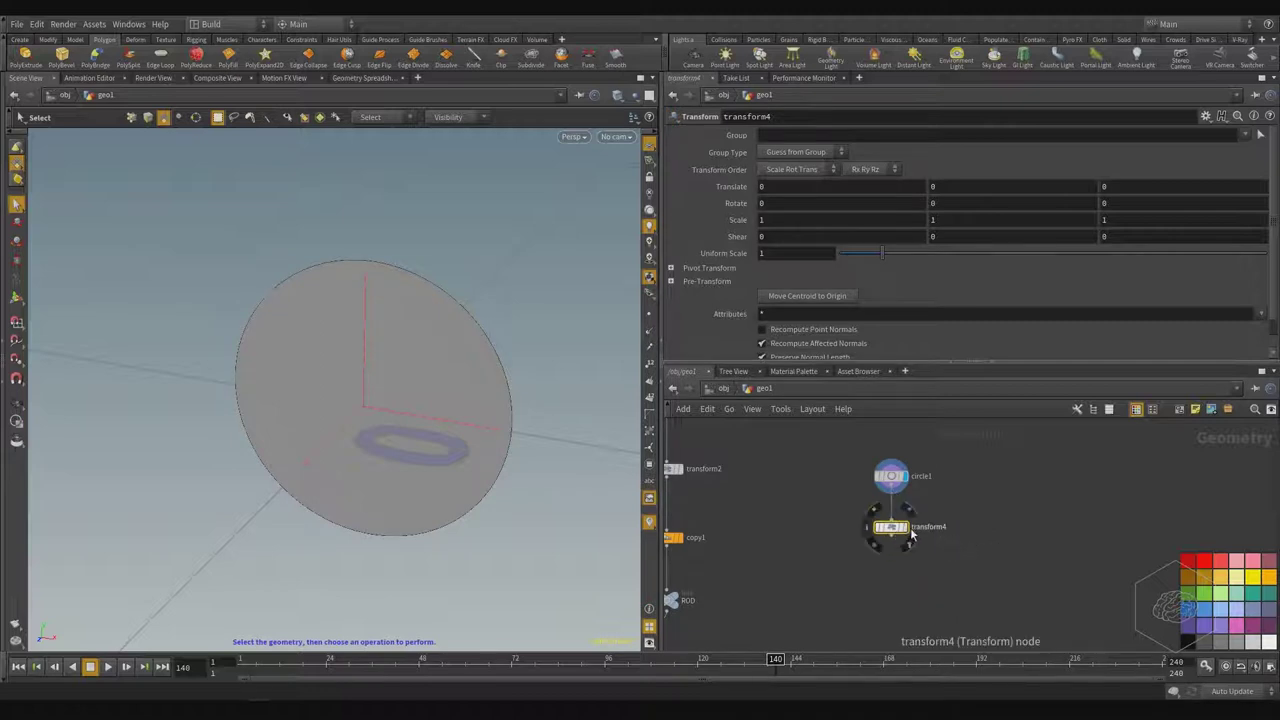
pyautogui.click(907, 529)
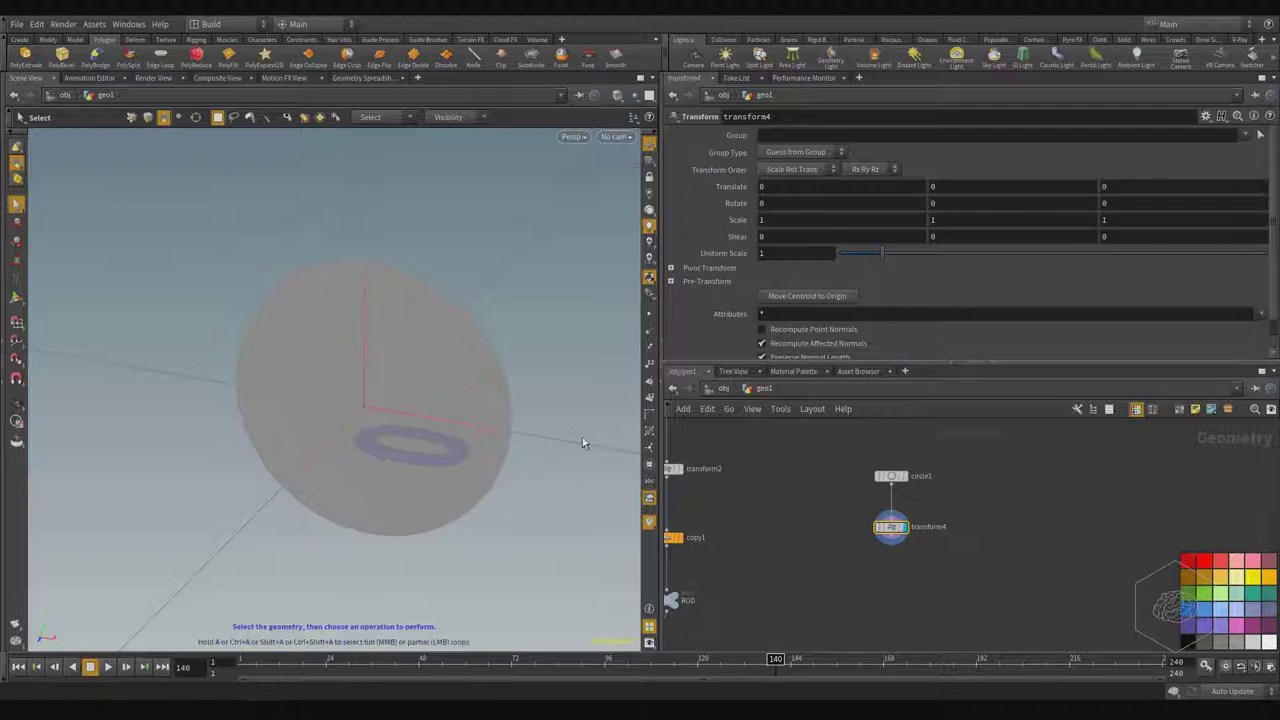
# - Display transform2 in the rod branch and examine the single rod's position relative to the origin
pyautogui.keyDown('alt'); pyautogui.moveTo(472, 380); pyautogui.dragTo(474, 441, button='right'); pyautogui.keyUp('alt')
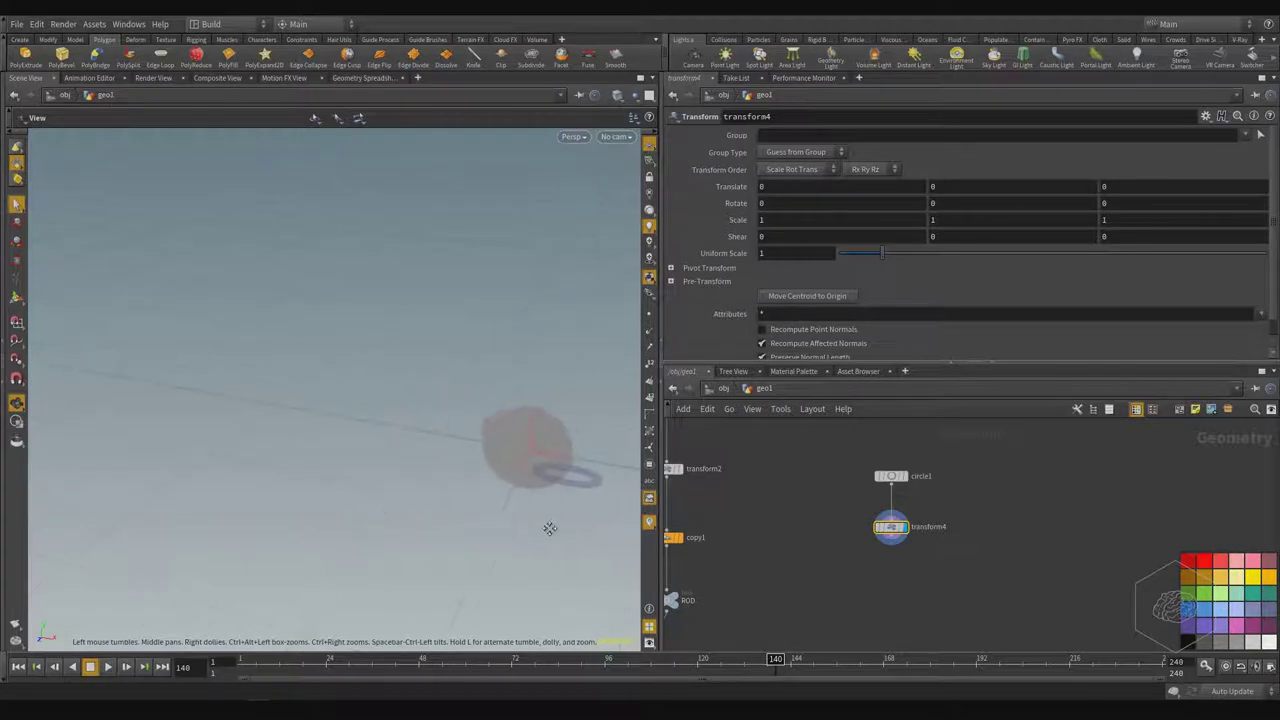
pyautogui.scroll(-10, 463, 491)
pyautogui.keyDown('alt'); pyautogui.moveTo(490, 517); pyautogui.dragTo(540, 537); pyautogui.keyUp('alt')
pyautogui.keyDown('alt'); pyautogui.moveTo(560, 535); pyautogui.dragTo(450, 522, button='middle'); pyautogui.keyUp('alt')
pyautogui.keyDown('alt'); pyautogui.moveTo(450, 522); pyautogui.dragTo(473, 449); pyautogui.keyUp('alt')
pyautogui.scroll(8, 473, 449)
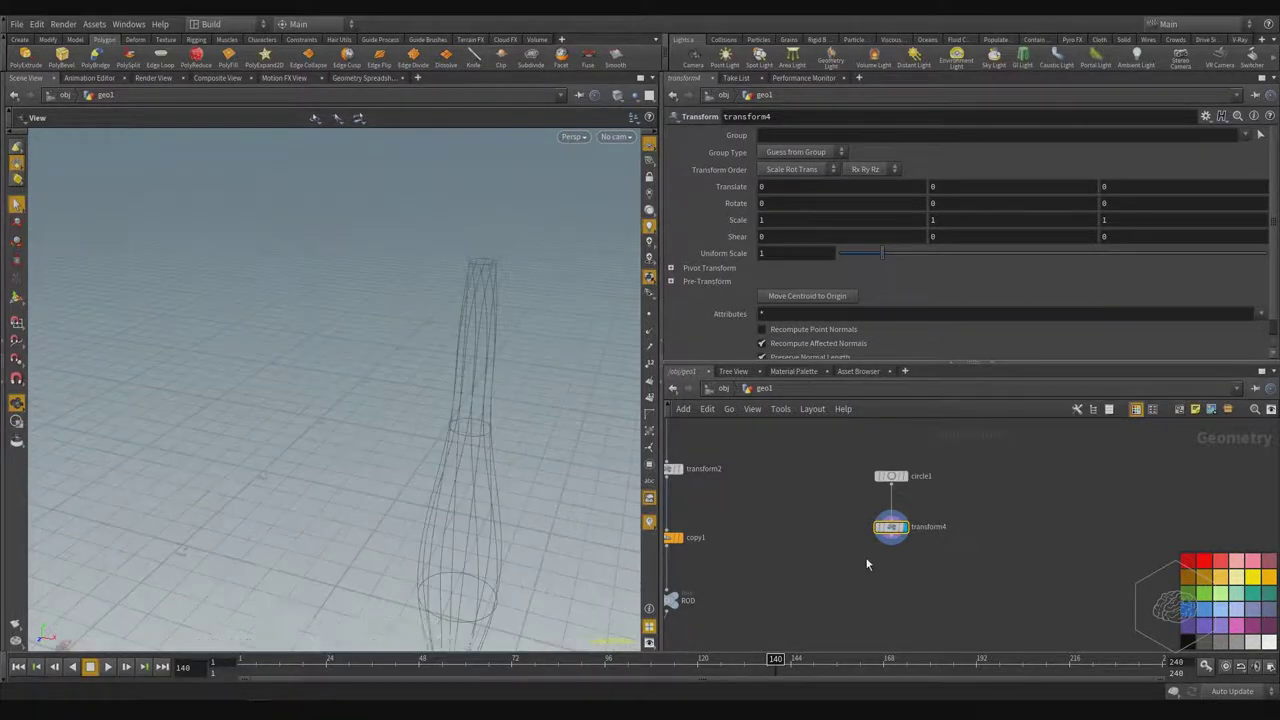
pyautogui.moveTo(780, 522); pyautogui.dragTo(895, 639, button='middle')
pyautogui.scroll(3, 1018, 561)
pyautogui.moveTo(876, 568)
pyautogui.moveTo(876, 568)
pyautogui.mouseDown()
pyautogui.moveTo(848, 567)
pyautogui.moveTo(863, 570)
pyautogui.mouseUp()
pyautogui.click(881, 567)
pyautogui.click(870, 584)
pyautogui.click(863, 570)
pyautogui.moveTo(318, 437); pyautogui.dragTo(283, 529, button='right')
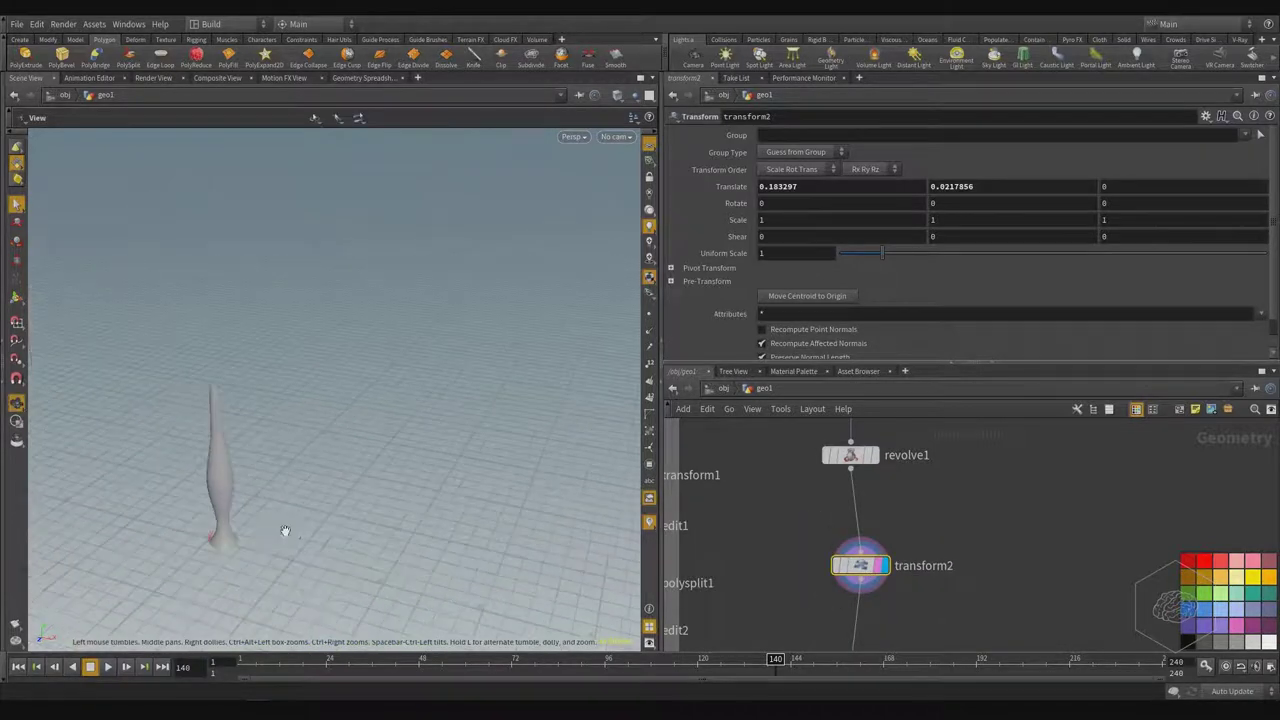
pyautogui.moveTo(283, 529); pyautogui.dragTo(283, 480, button='middle')
pyautogui.moveTo(283, 480); pyautogui.dragTo(415, 474)
# - Display circle1 again and examine its size and position against the base of the rod template
pyautogui.moveTo(1101, 498); pyautogui.dragTo(829, 448, button='middle')
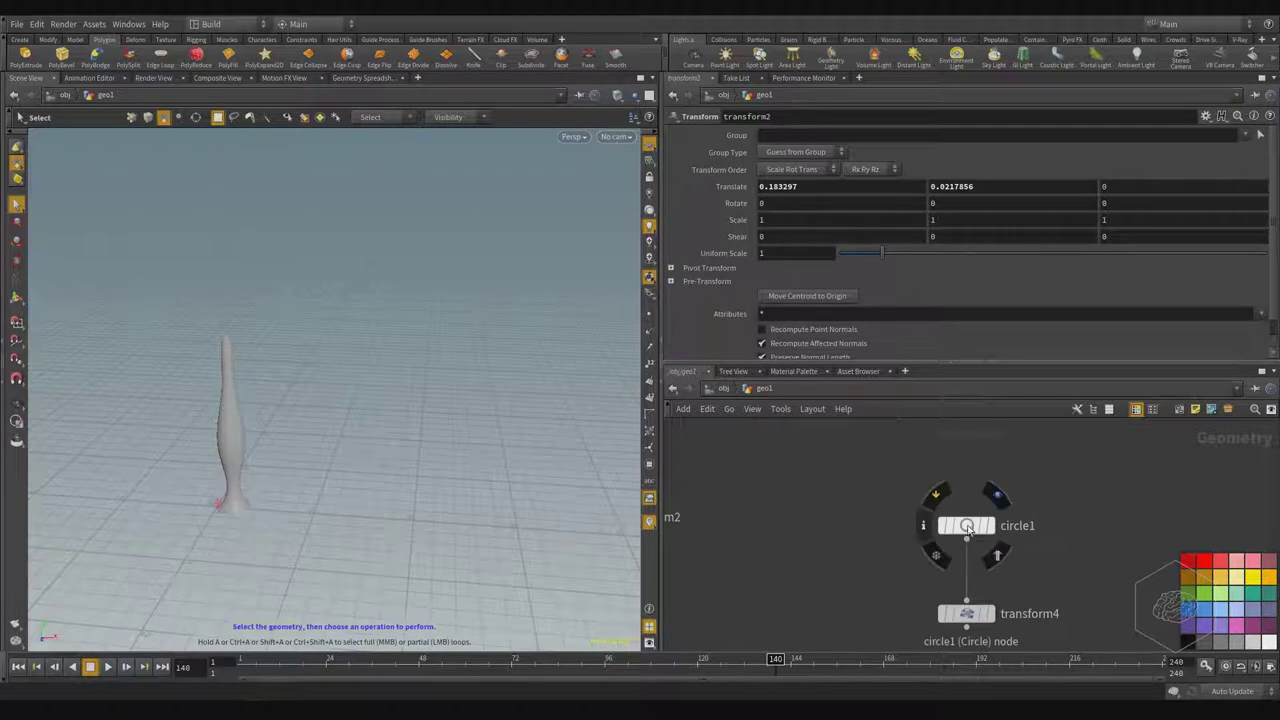
pyautogui.click(990, 527)
pyautogui.click(966, 528)
pyautogui.press('Escape')
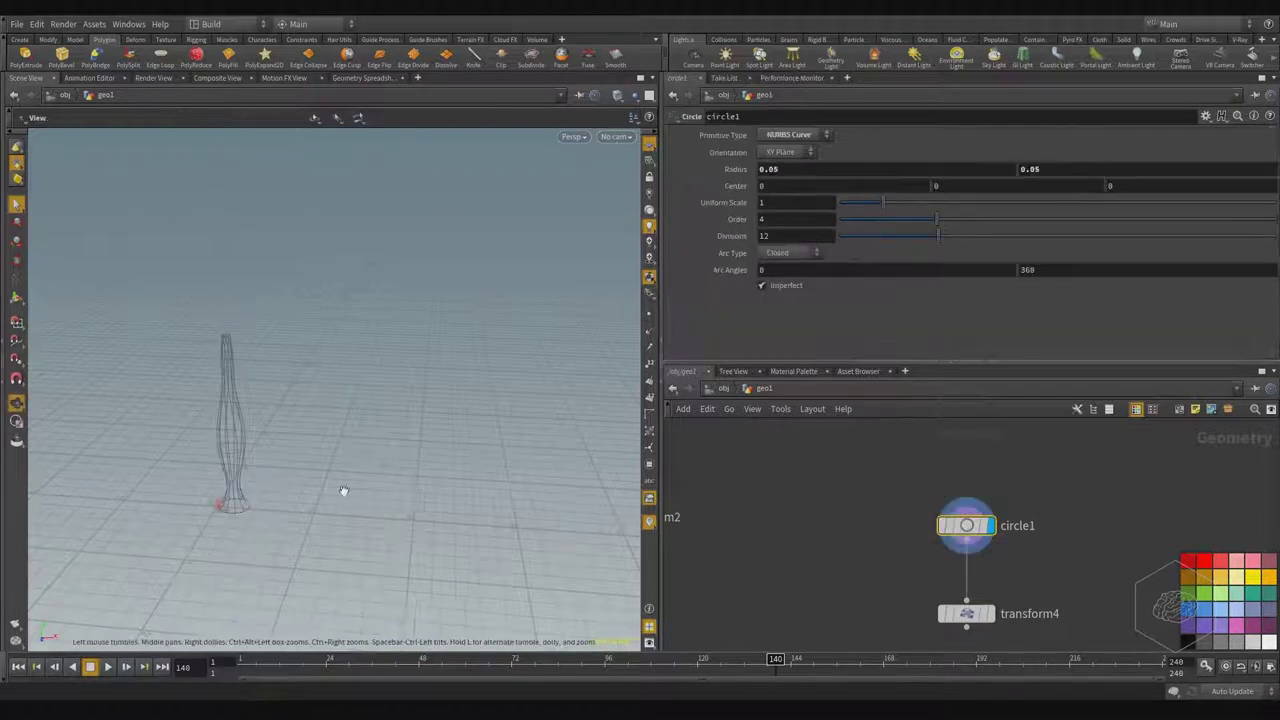
pyautogui.moveTo(343, 491); pyautogui.dragTo(357, 514)
pyautogui.scroll(5, 359, 512)
pyautogui.scroll(3, 362, 510)
pyautogui.moveTo(366, 509); pyautogui.dragTo(557, 523, button='middle')
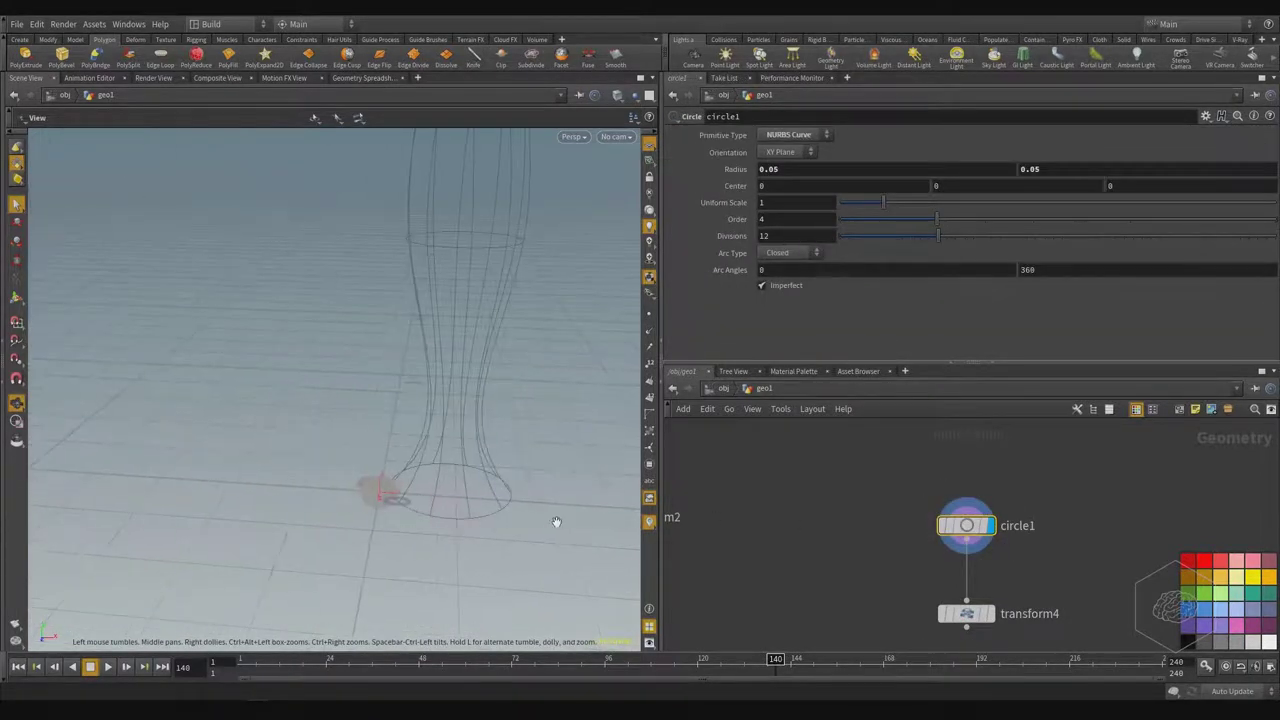
pyautogui.scroll(8, 460, 543)
pyautogui.moveTo(460, 543); pyautogui.dragTo(502, 482)
pyautogui.scroll(-5, 470, 500)
pyautogui.press('s')
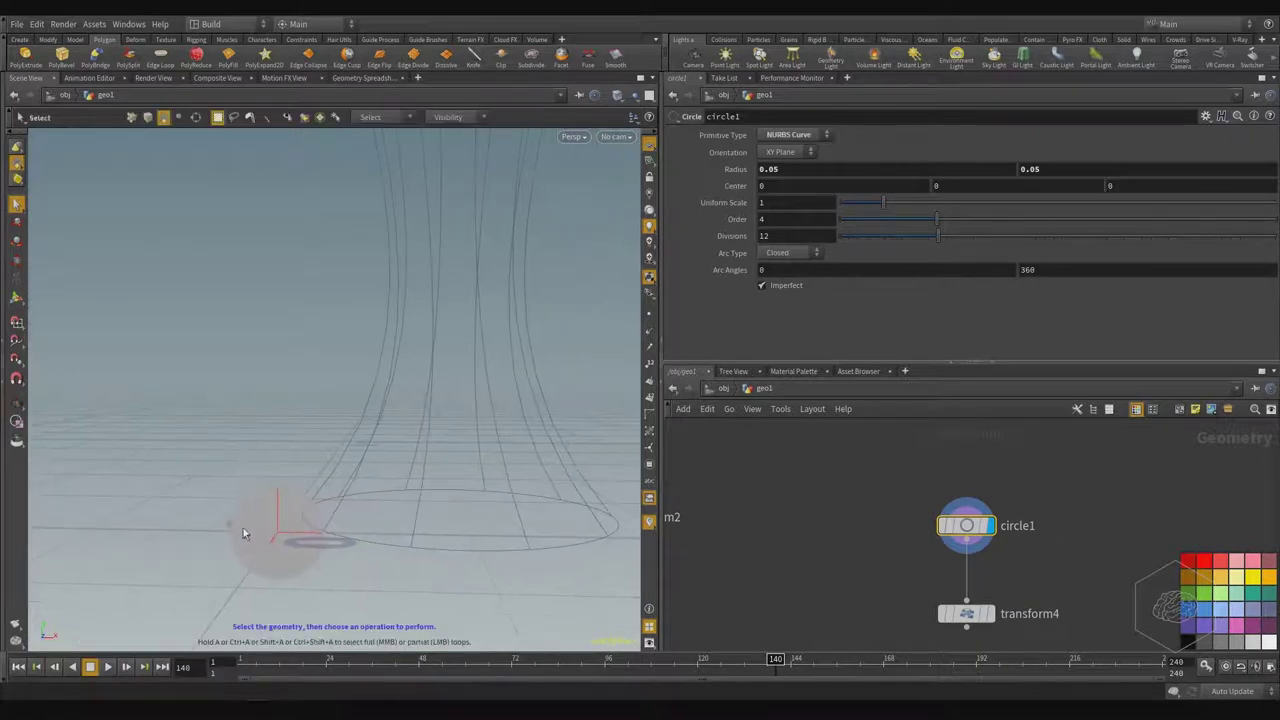
# - Check the circle against the whole rod template and hide the colour palette in the network editor
pyautogui.moveTo(697, 538); pyautogui.dragTo(915, 587, button='middle')
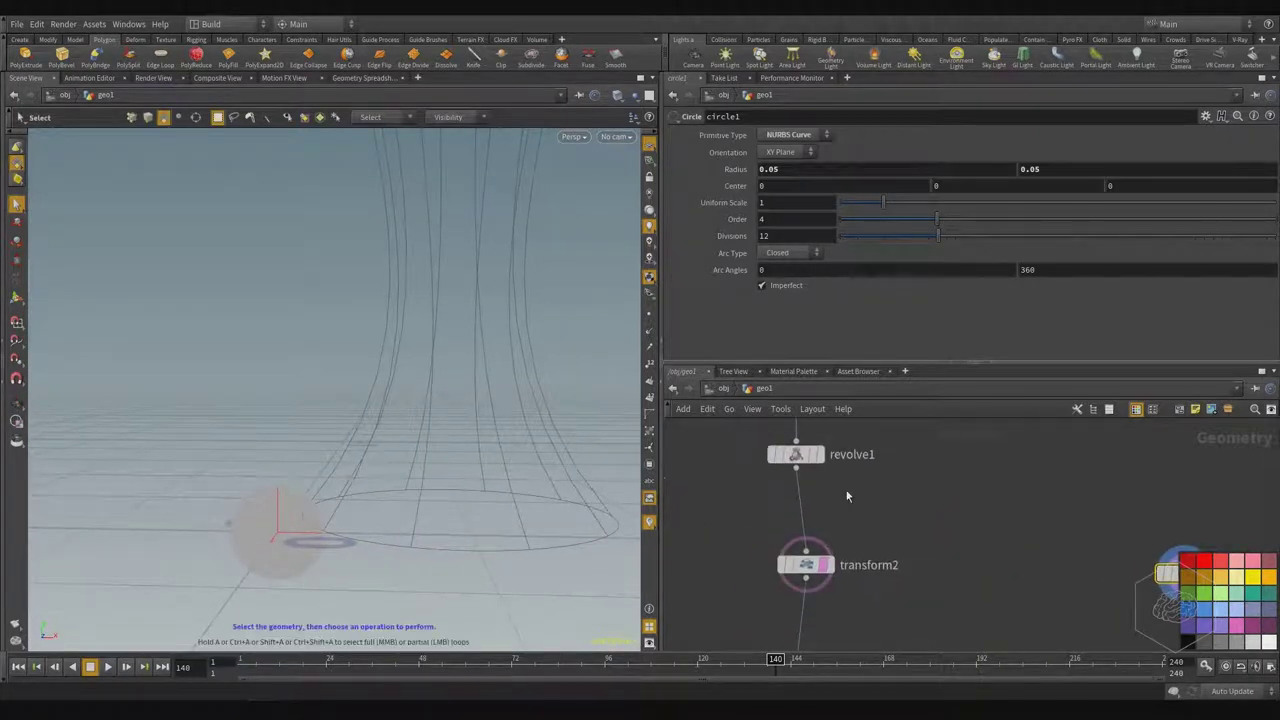
pyautogui.moveTo(765, 567)
pyautogui.press('Escape')
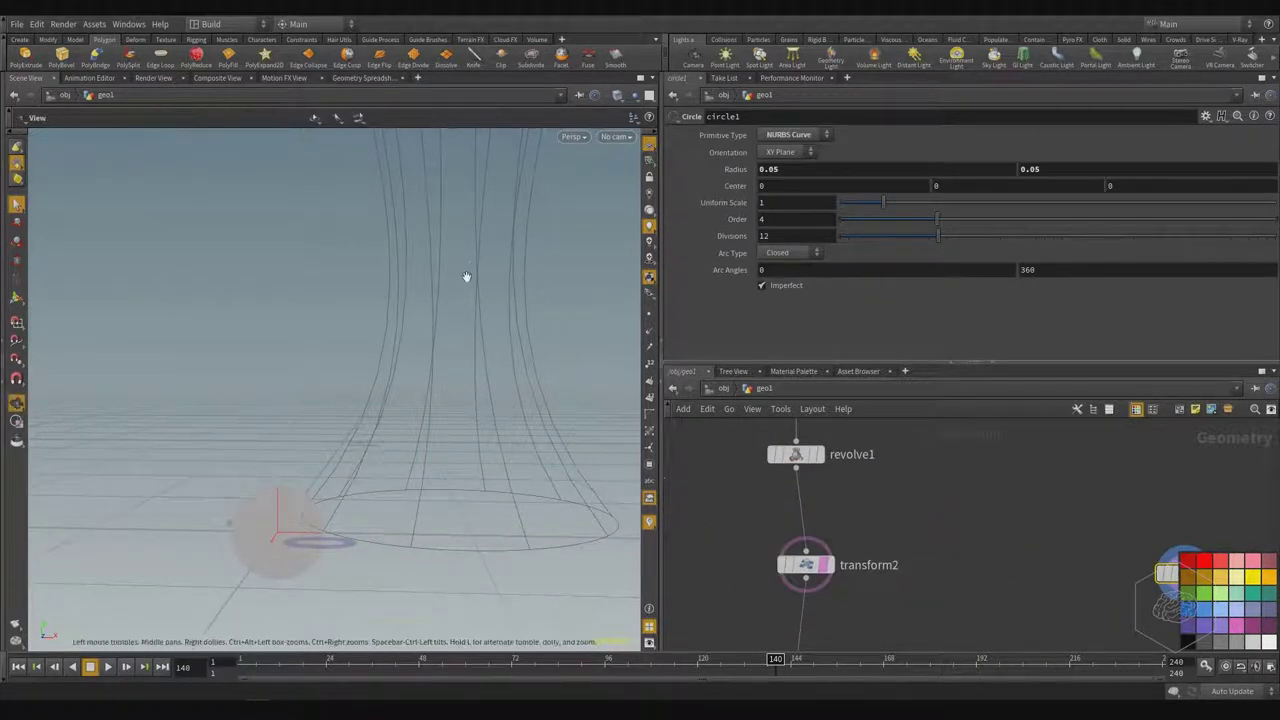
pyautogui.keyDown('alt'); pyautogui.moveTo(478, 262); pyautogui.dragTo(455, 338, button='middle'); pyautogui.keyUp('alt')
pyautogui.keyDown('alt'); pyautogui.scroll(-6, 370, 365); pyautogui.keyUp('alt')
pyautogui.moveTo(1138, 492); pyautogui.dragTo(941, 476, button='middle')
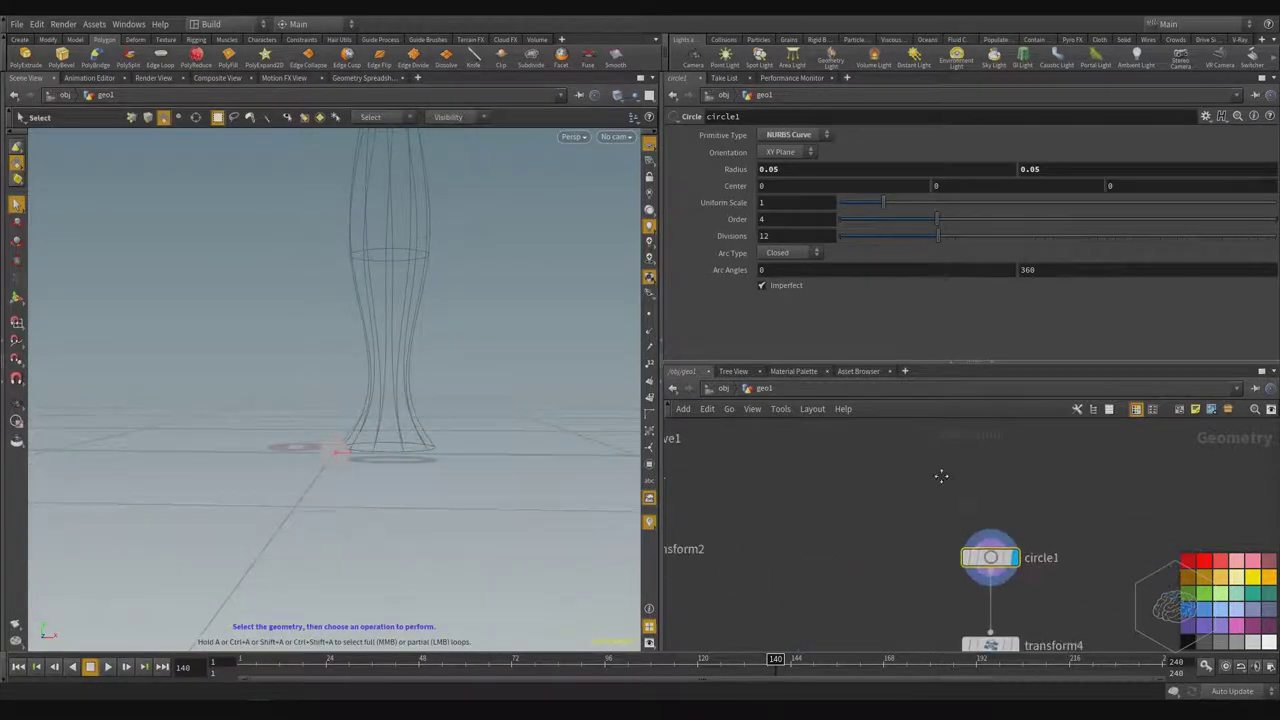
pyautogui.press('c')
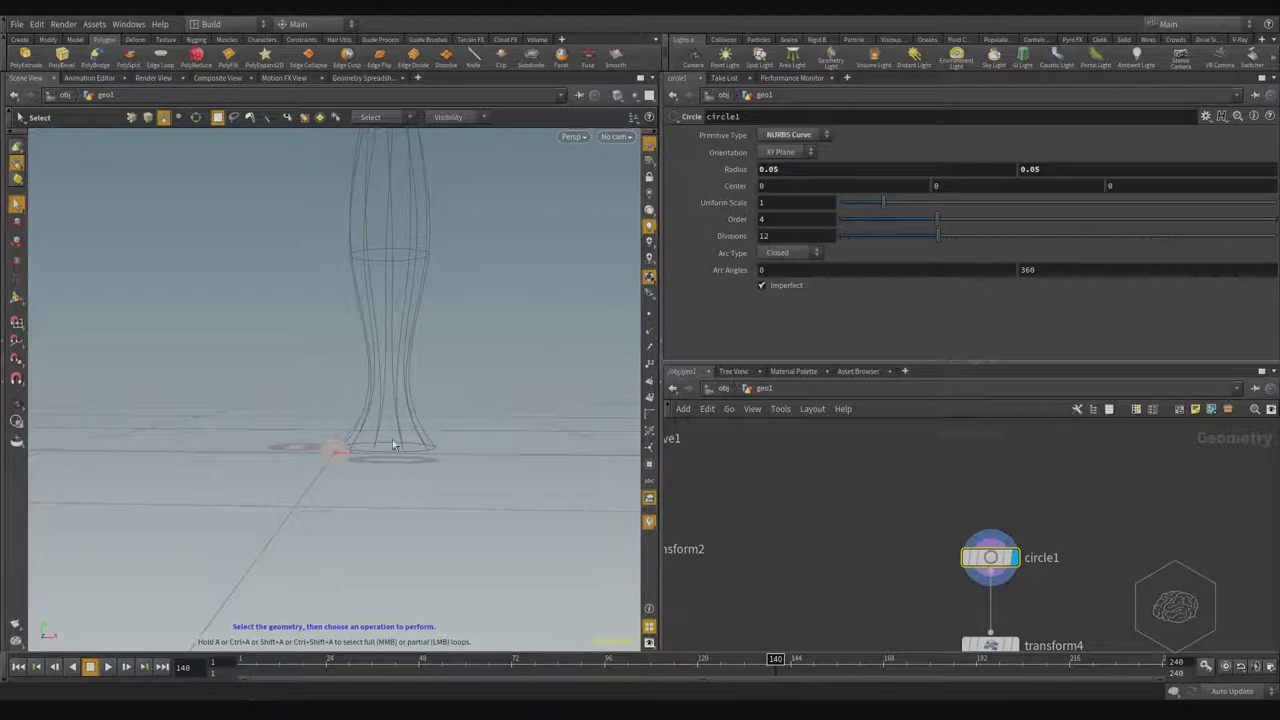
# - Raise the circle profile with transform4 to the rod's tip, at about X 0.18 and Y 1.86
pyautogui.click(16, 298)
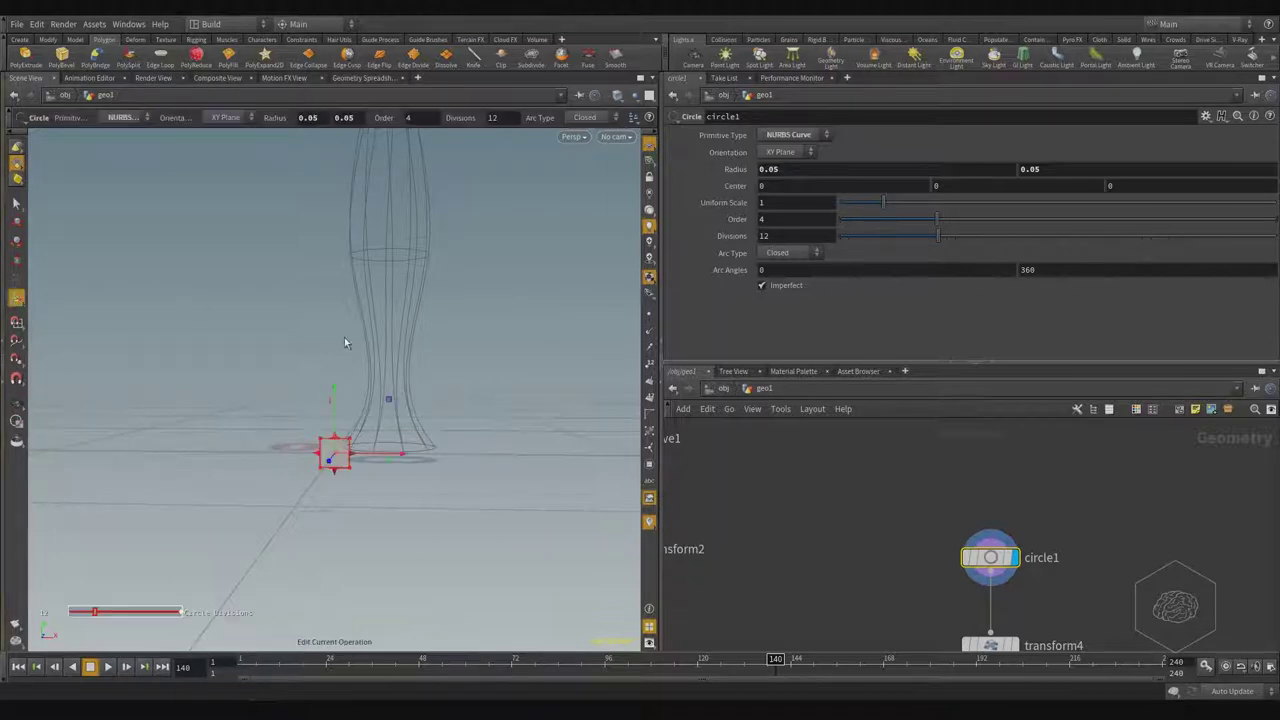
pyautogui.moveTo(1086, 581); pyautogui.dragTo(1049, 500, button='middle')
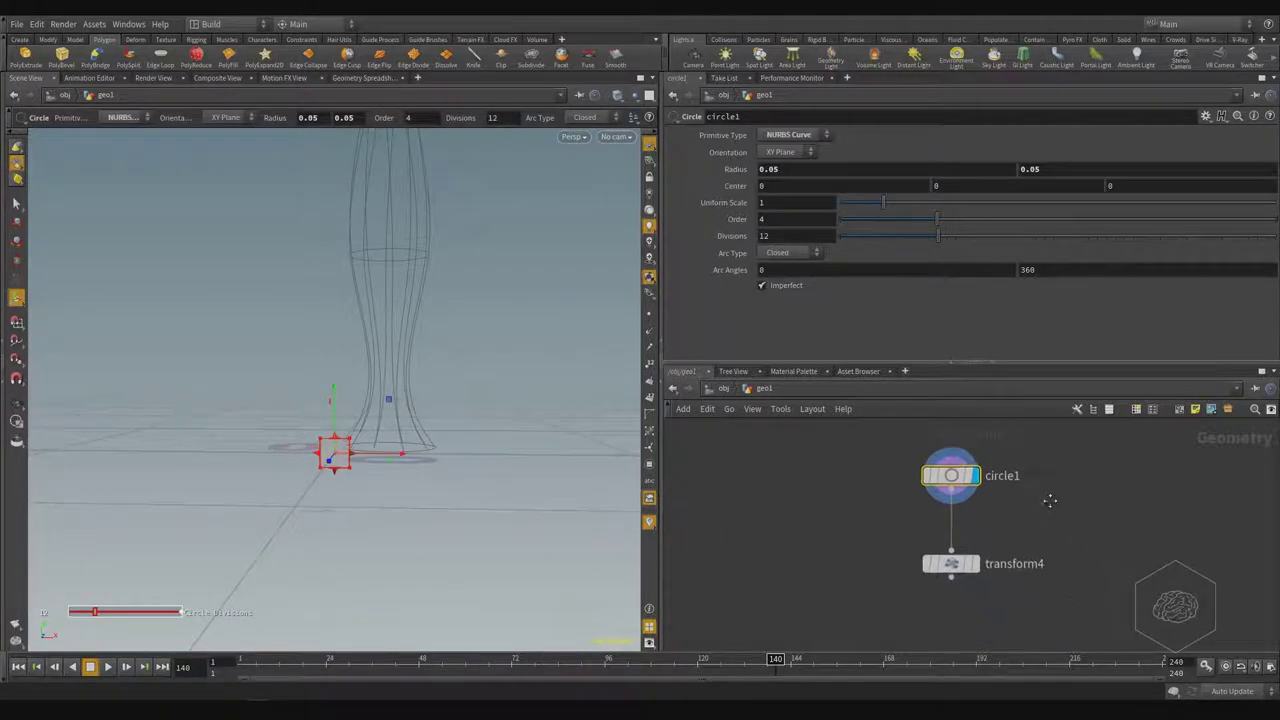
pyautogui.moveTo(1073, 537); pyautogui.dragTo(779, 615)
pyautogui.click(975, 528)
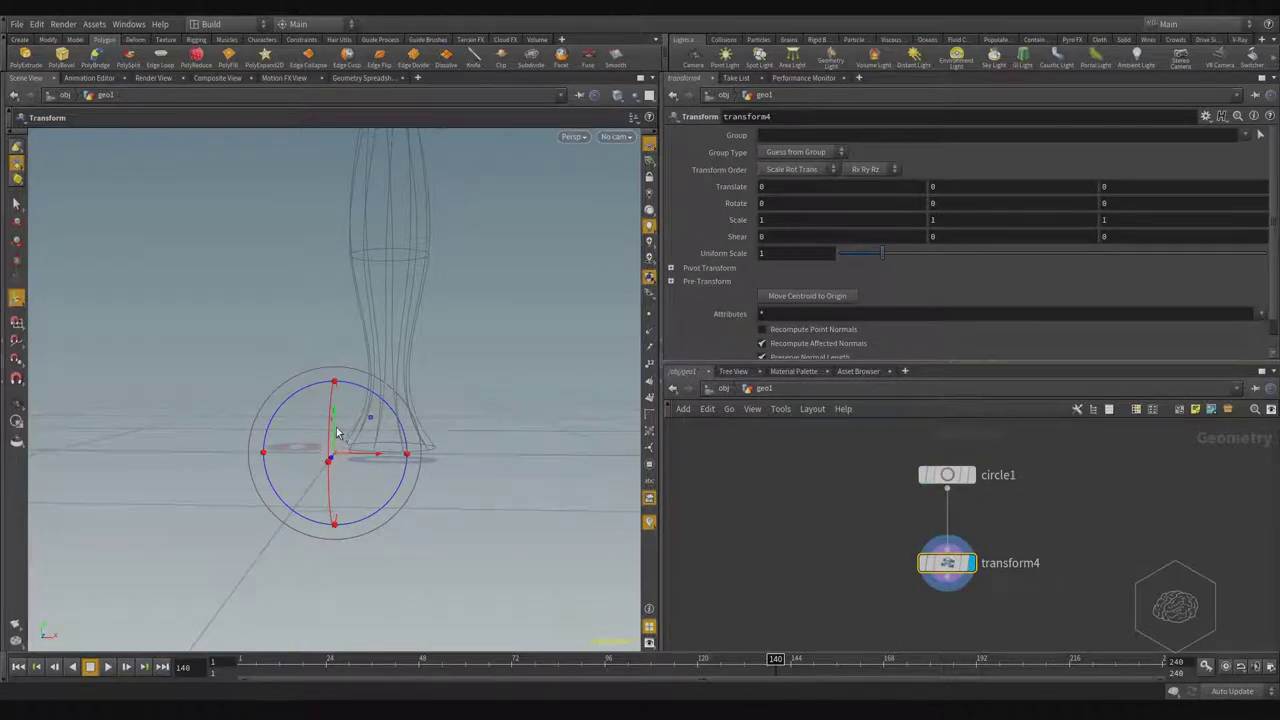
pyautogui.moveTo(337, 432); pyautogui.dragTo(343, 183)
pyautogui.keyDown('alt'); pyautogui.moveTo(376, 243); pyautogui.dragTo(349, 520, button='middle'); pyautogui.keyUp('alt')
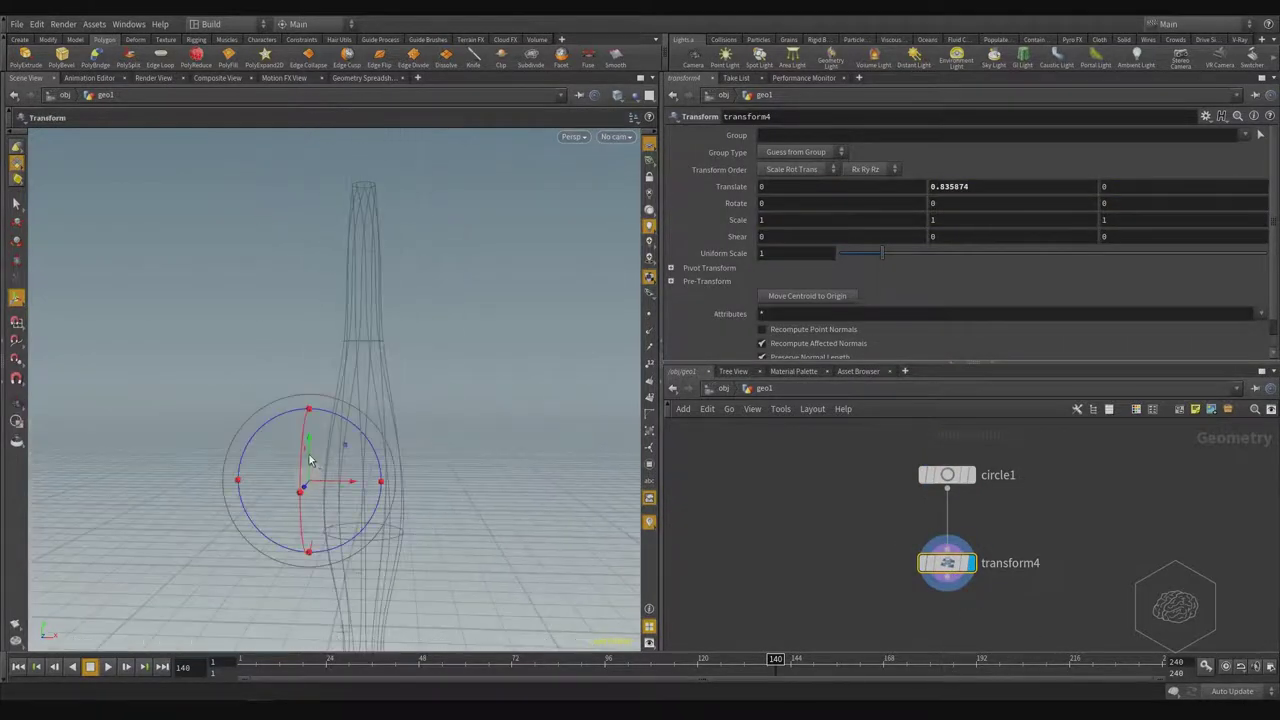
pyautogui.moveTo(311, 447); pyautogui.dragTo(332, 139)
pyautogui.keyDown('alt'); pyautogui.moveTo(380, 243); pyautogui.dragTo(357, 388, button='middle'); pyautogui.keyUp('alt')
pyautogui.keyDown('alt'); pyautogui.moveTo(357, 388); pyautogui.dragTo(297, 325, button='right'); pyautogui.keyUp('alt')
pyautogui.moveTo(296, 325); pyautogui.dragTo(420, 506)
pyautogui.press('Escape')
pyautogui.press('Return')
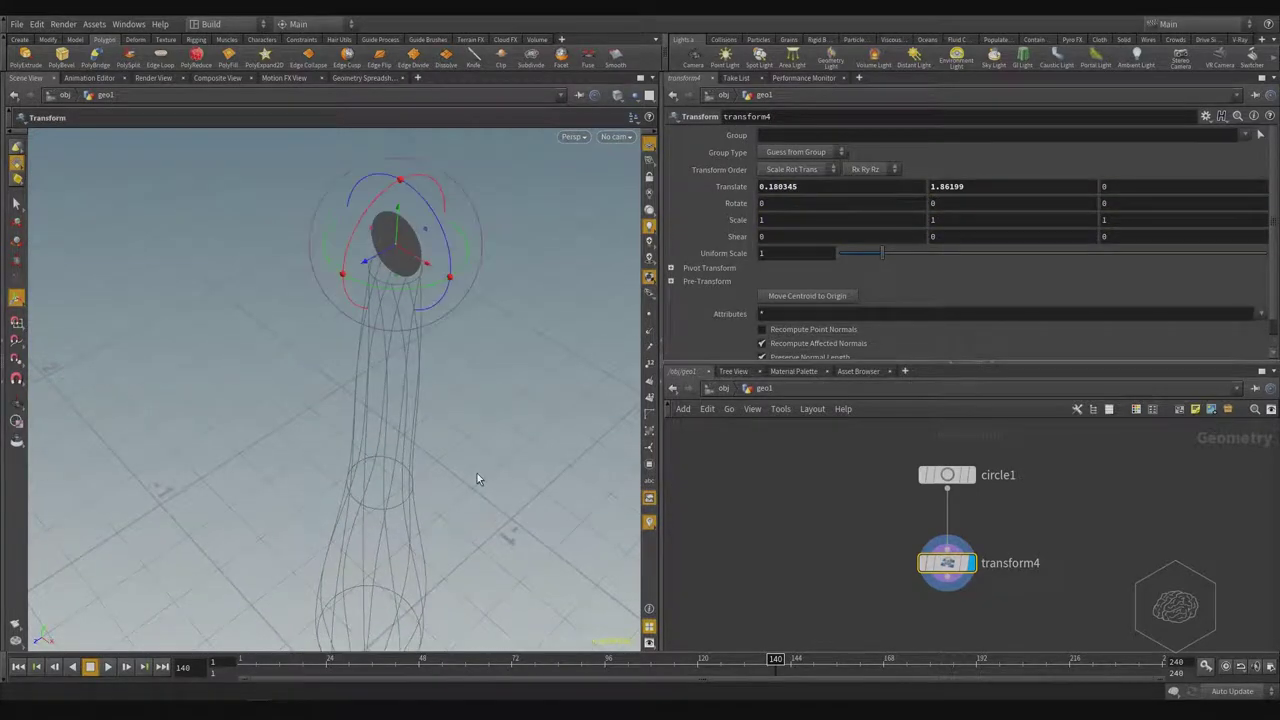
# - In the front view, centre the circle on the rod's top edge with transform4 at about X 0.185 and Y 1.870
pyautogui.hotkey('space', '3')
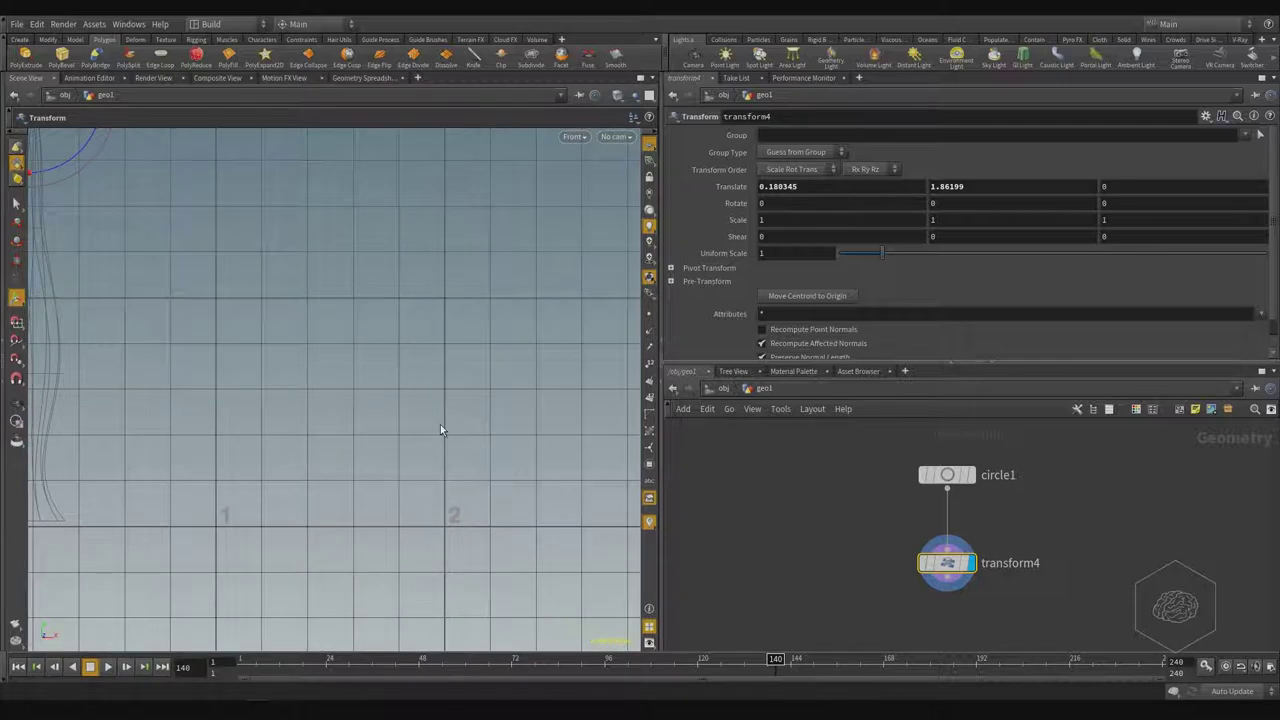
pyautogui.hotkey('space', 'g')
pyautogui.keyDown('alt'); pyautogui.moveTo(397, 487); pyautogui.dragTo(351, 390, button='right'); pyautogui.keyUp('alt')
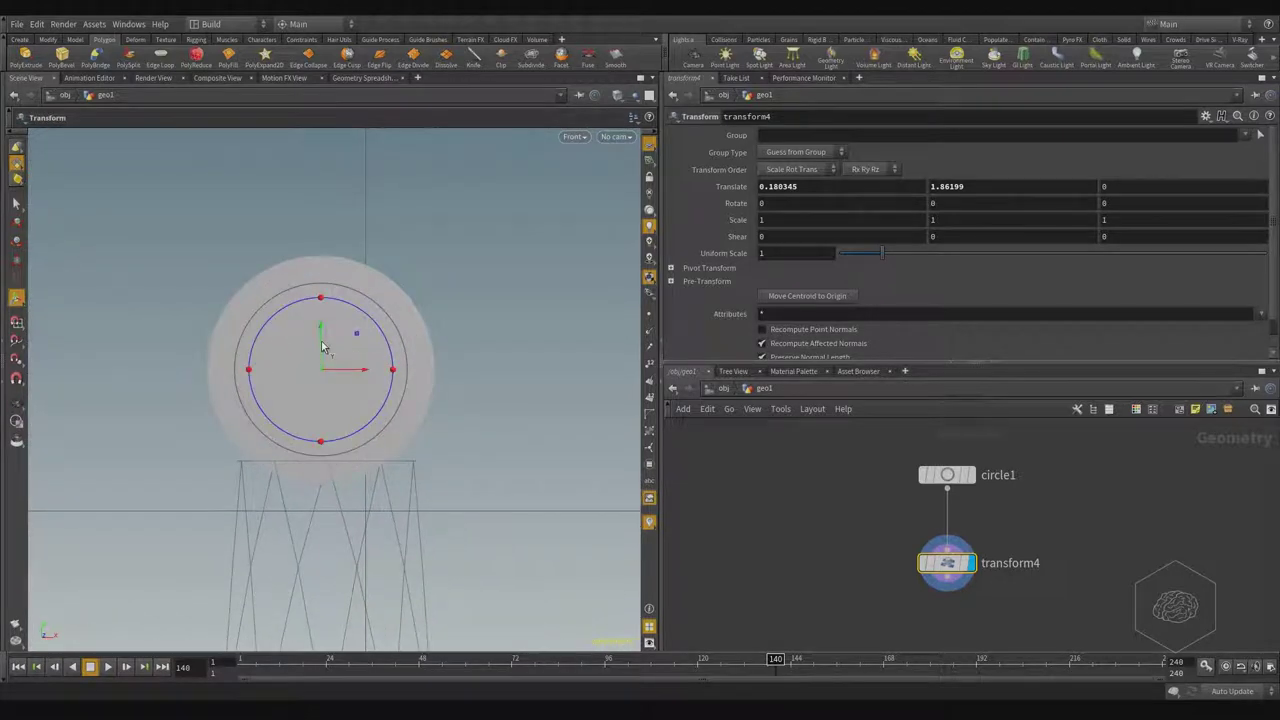
pyautogui.moveTo(321, 343); pyautogui.dragTo(362, 352)
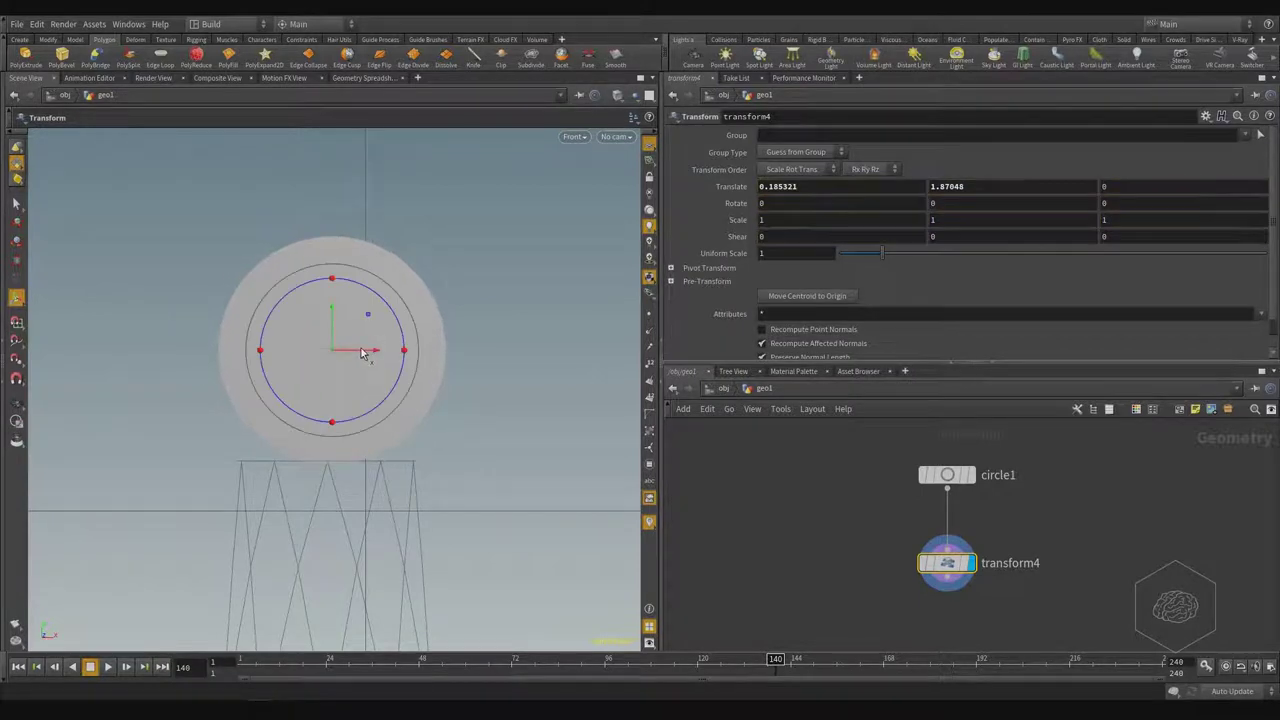
# - Check the circle in the right view and raise transform4's Y translation to about 1.875
pyautogui.hotkey('space', '4')
pyautogui.moveTo(341, 140); pyautogui.dragTo(357, 231, button='middle')
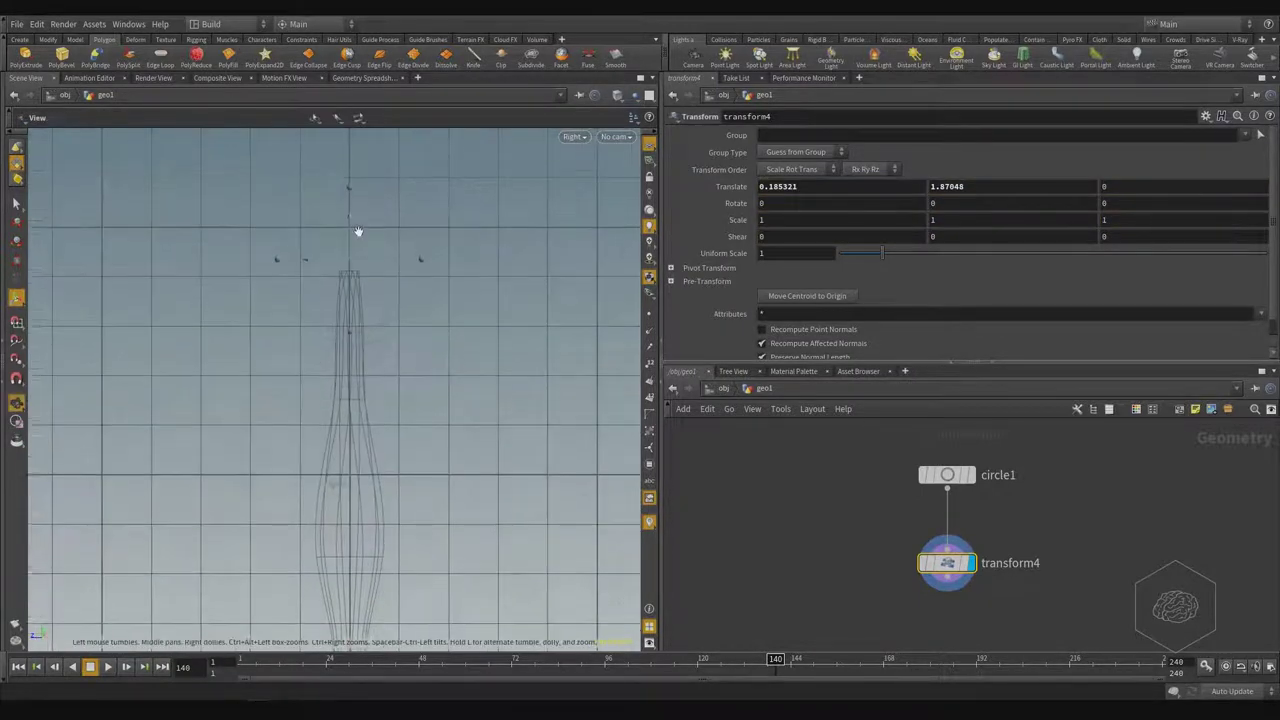
pyautogui.scroll(7, 357, 231)
pyautogui.scroll(5, 317, 337)
pyautogui.press('Return')
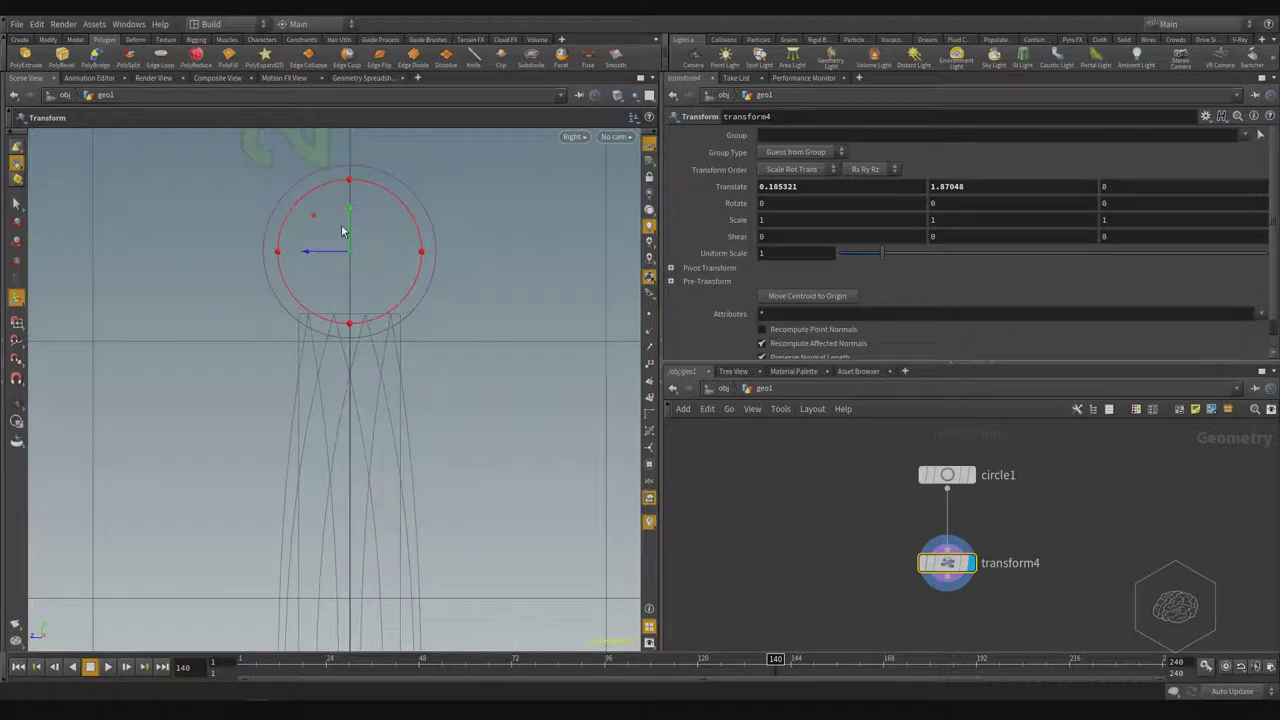
pyautogui.moveTo(348, 231)
pyautogui.mouseDown()
pyautogui.moveTo(346, 201)
pyautogui.moveTo(345, 217)
pyautogui.mouseUp()
# - Examine in the perspective view how the circle sits on top of the rod
pyautogui.hotkey('space', '1')
pyautogui.keyDown('alt'); pyautogui.moveTo(479, 483); pyautogui.dragTo(388, 289); pyautogui.keyUp('alt')
pyautogui.scroll(10, 356, 305)
pyautogui.scroll(-8, 400, 309)
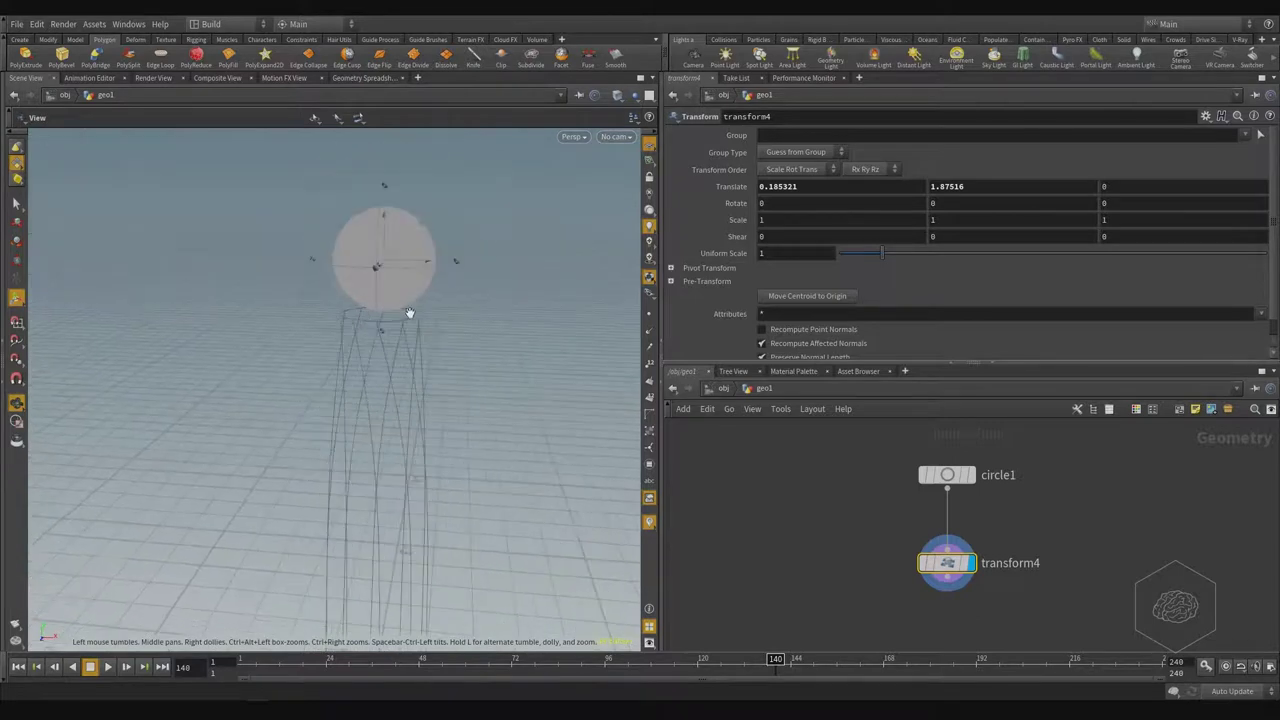
pyautogui.scroll(5, 418, 313)
pyautogui.scroll(-5, 418, 313)
pyautogui.keyDown('alt'); pyautogui.moveTo(418, 314); pyautogui.dragTo(344, 438, button='middle'); pyautogui.keyUp('alt')
# - Set both radii of circle1 to 0.07
pyautogui.moveTo(1072, 457); pyautogui.dragTo(1083, 480, button='middle')
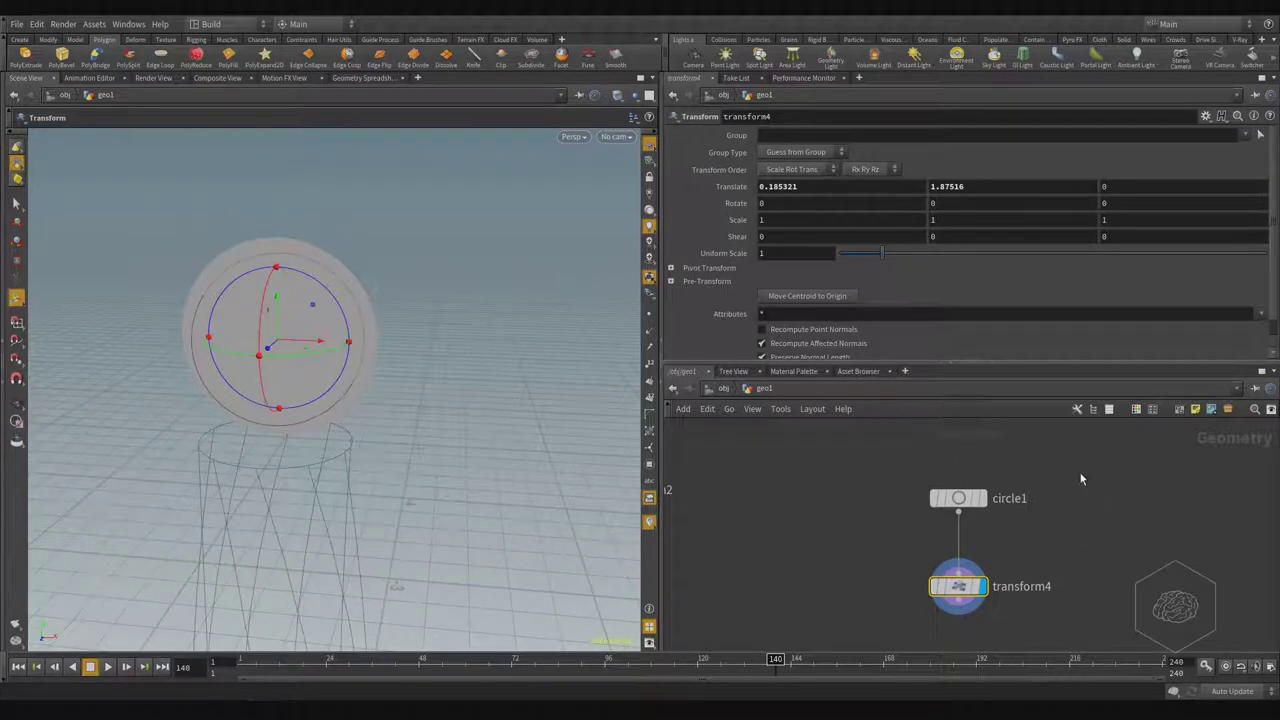
pyautogui.click(1083, 480)
pyautogui.click(958, 498)
pyautogui.click(1061, 172)
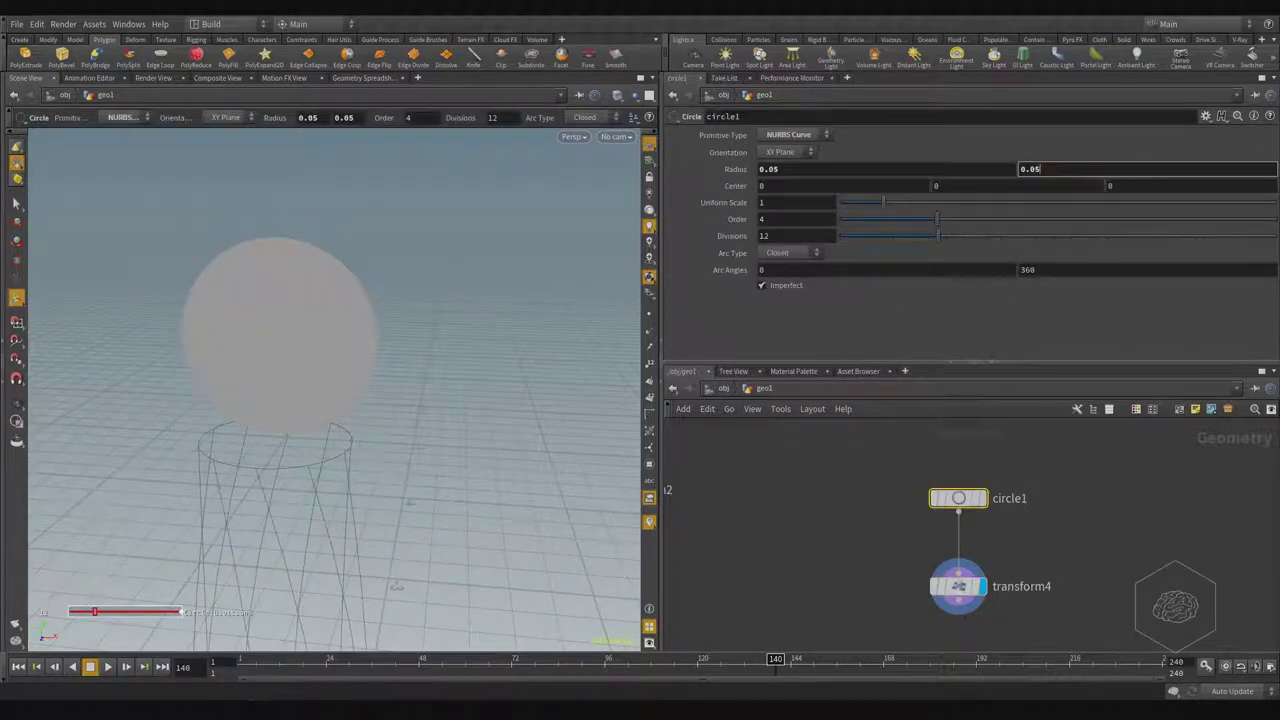
pyautogui.write('0.07')
pyautogui.press('Return')
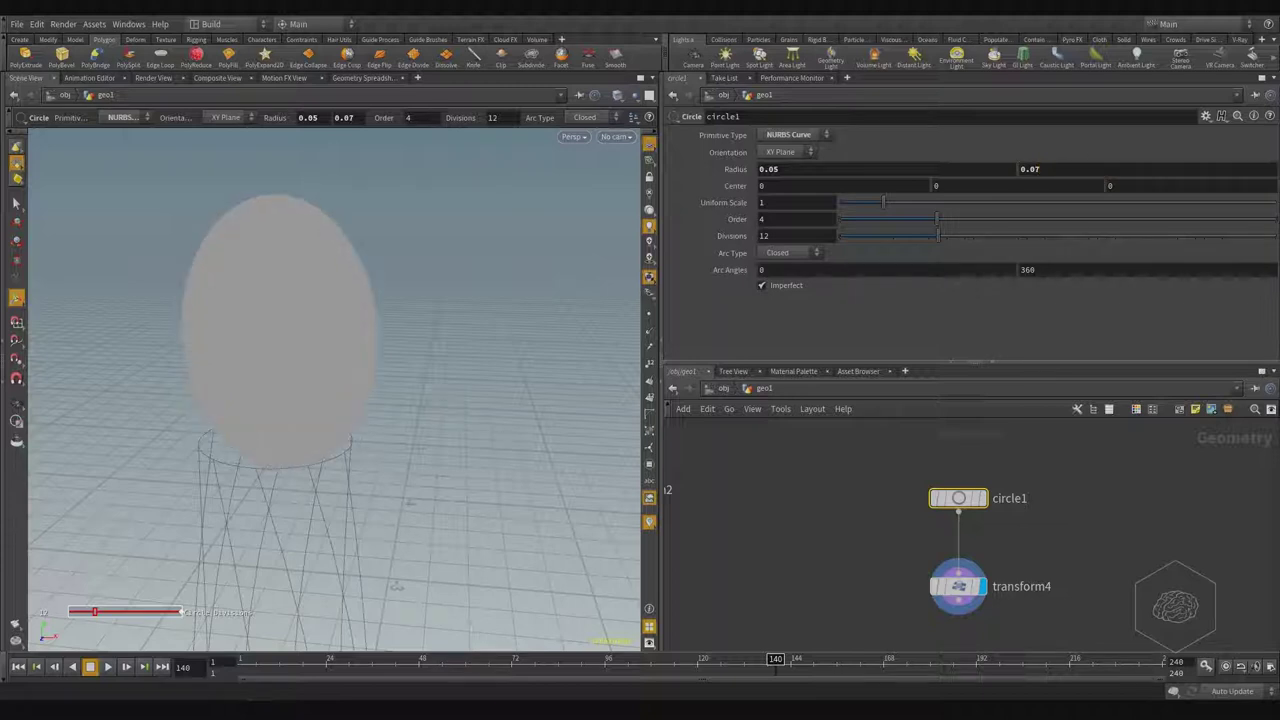
pyautogui.click(792, 166)
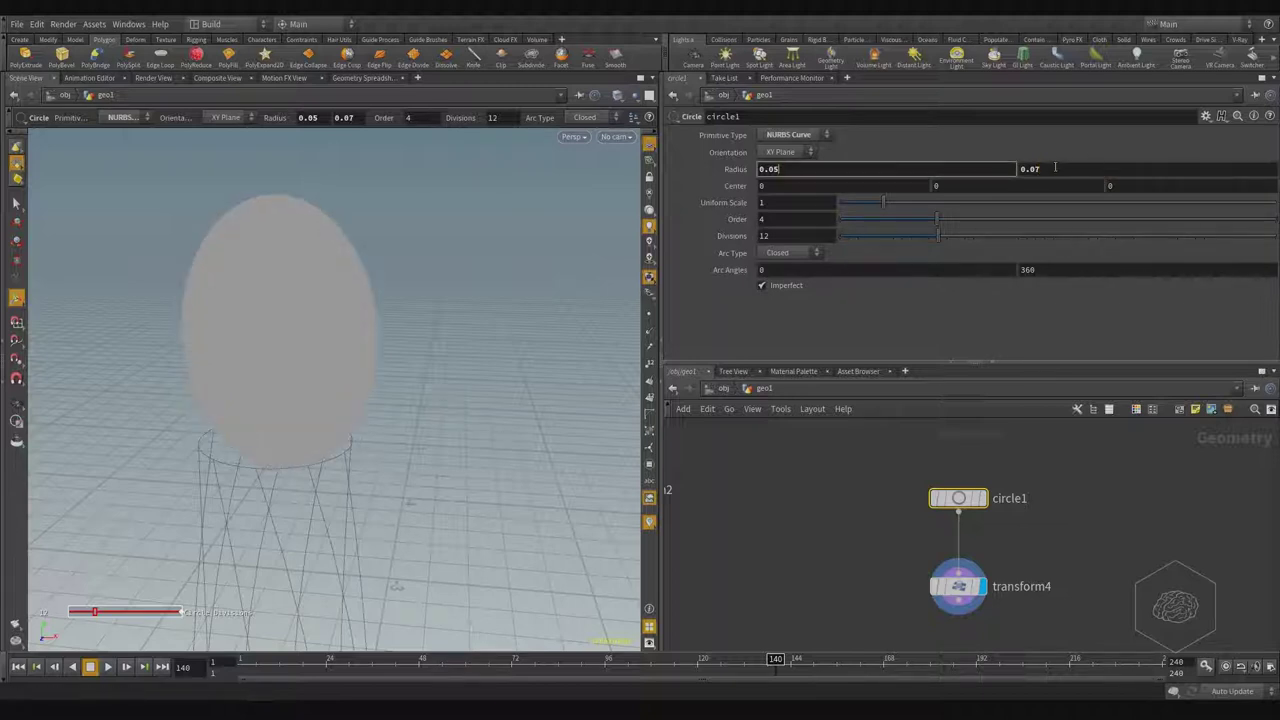
pyautogui.write('7')
pyautogui.press('Return')
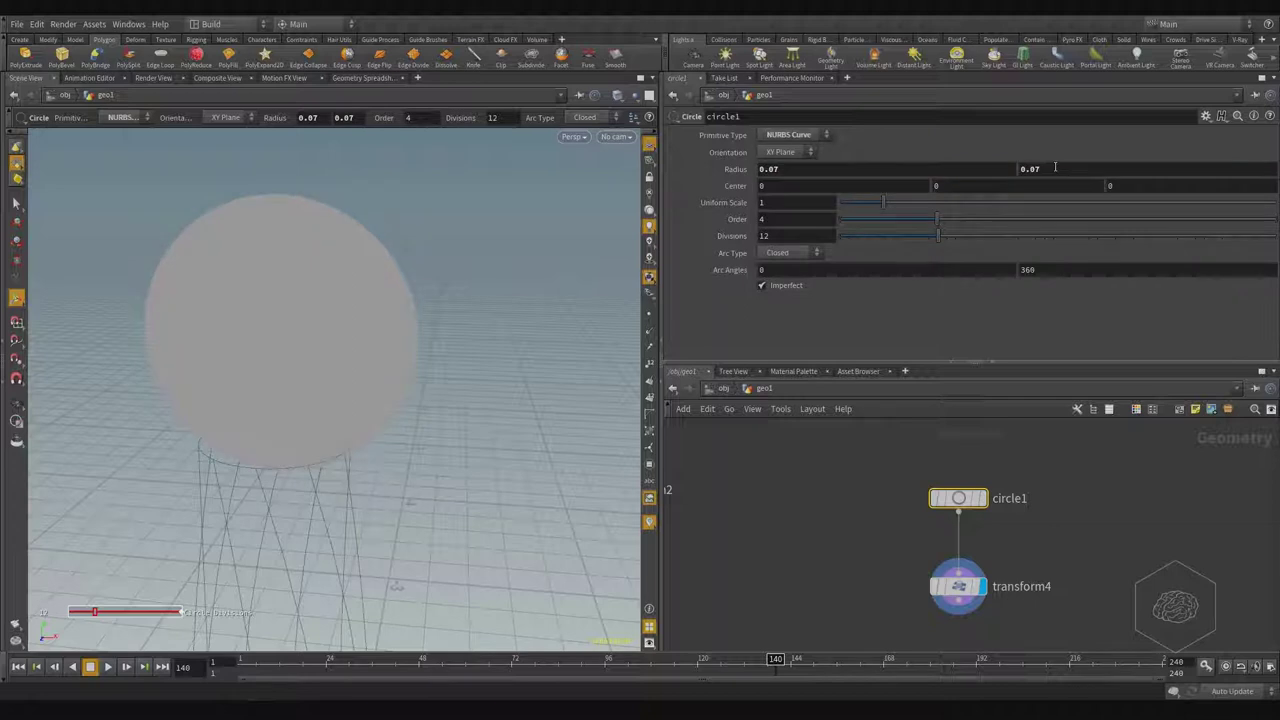
# - Reposition the enlarged circle over the rod tip with transform4 at about X 0.182 and Y 1.885
pyautogui.click(958, 587)
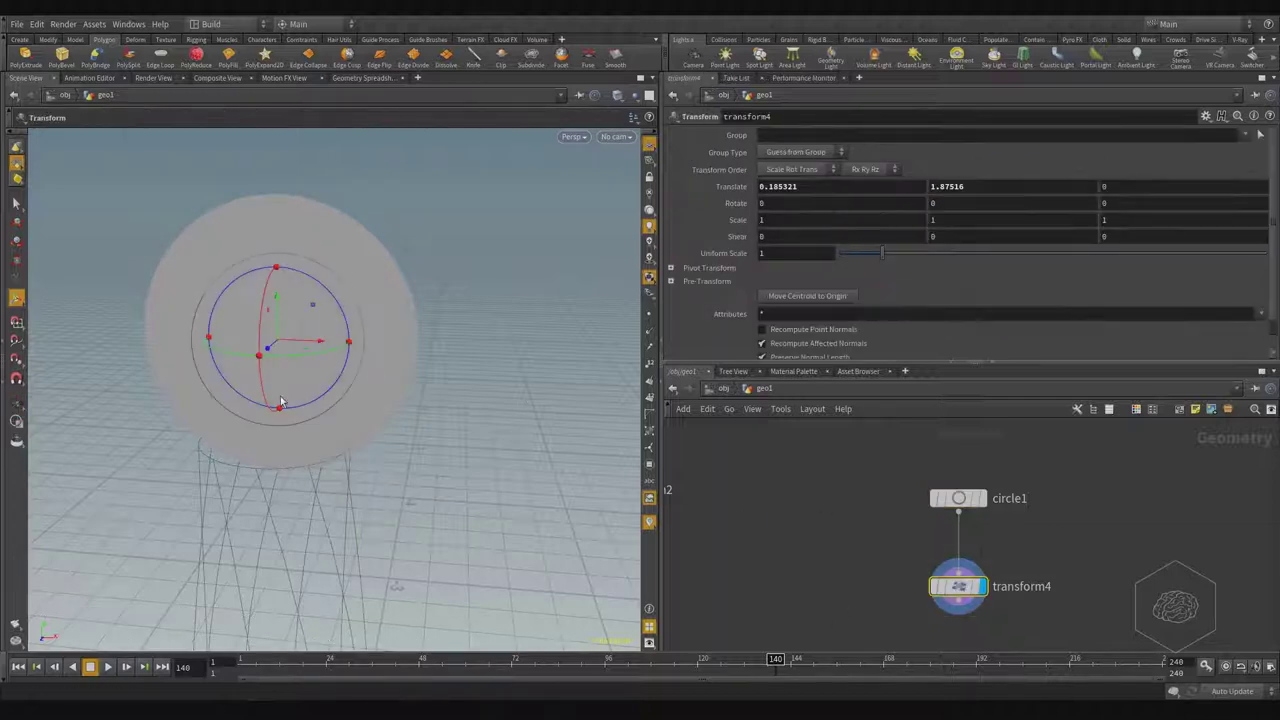
pyautogui.moveTo(305, 345); pyautogui.dragTo(290, 348)
pyautogui.keyDown('alt'); pyautogui.moveTo(300, 540); pyautogui.dragTo(349, 551); pyautogui.keyUp('alt')
pyautogui.keyDown('alt'); pyautogui.moveTo(435, 142); pyautogui.dragTo(373, 383, button='middle'); pyautogui.keyUp('alt')
pyautogui.press('Return')
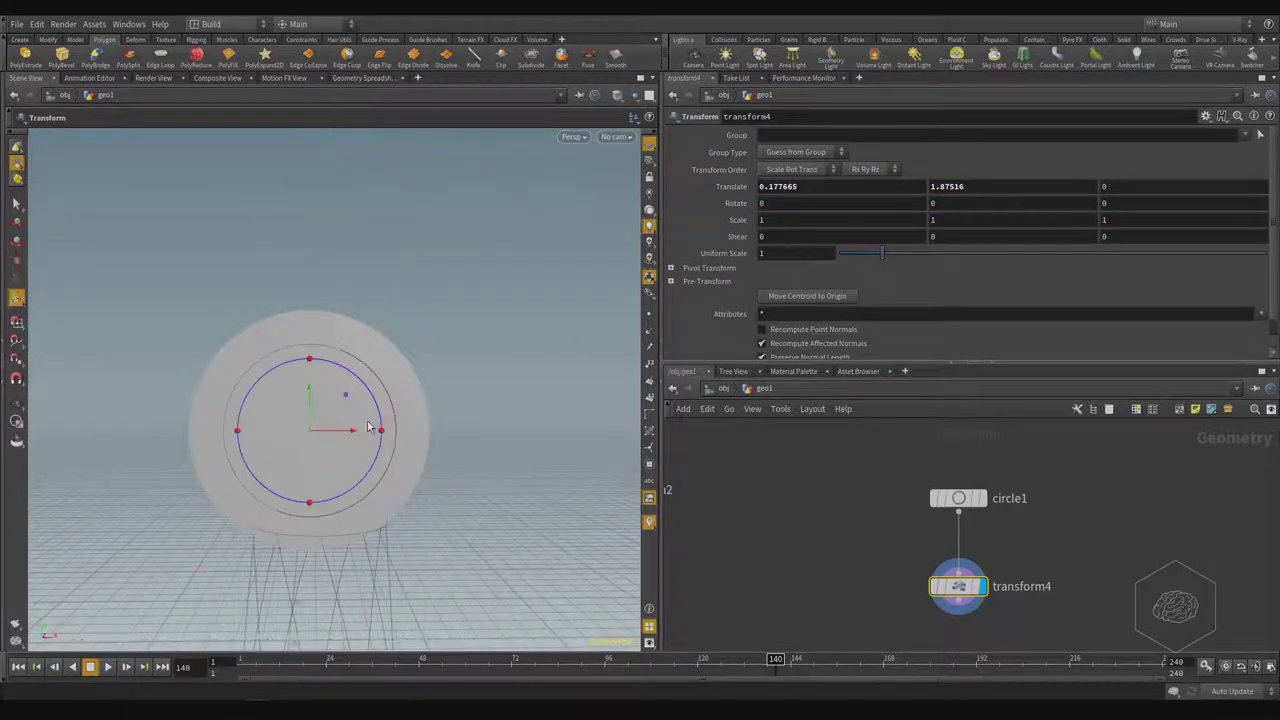
pyautogui.moveTo(363, 434)
pyautogui.mouseDown()
pyautogui.moveTo(309, 392)
pyautogui.moveTo(346, 420)
pyautogui.mouseUp()
pyautogui.press('Escape')
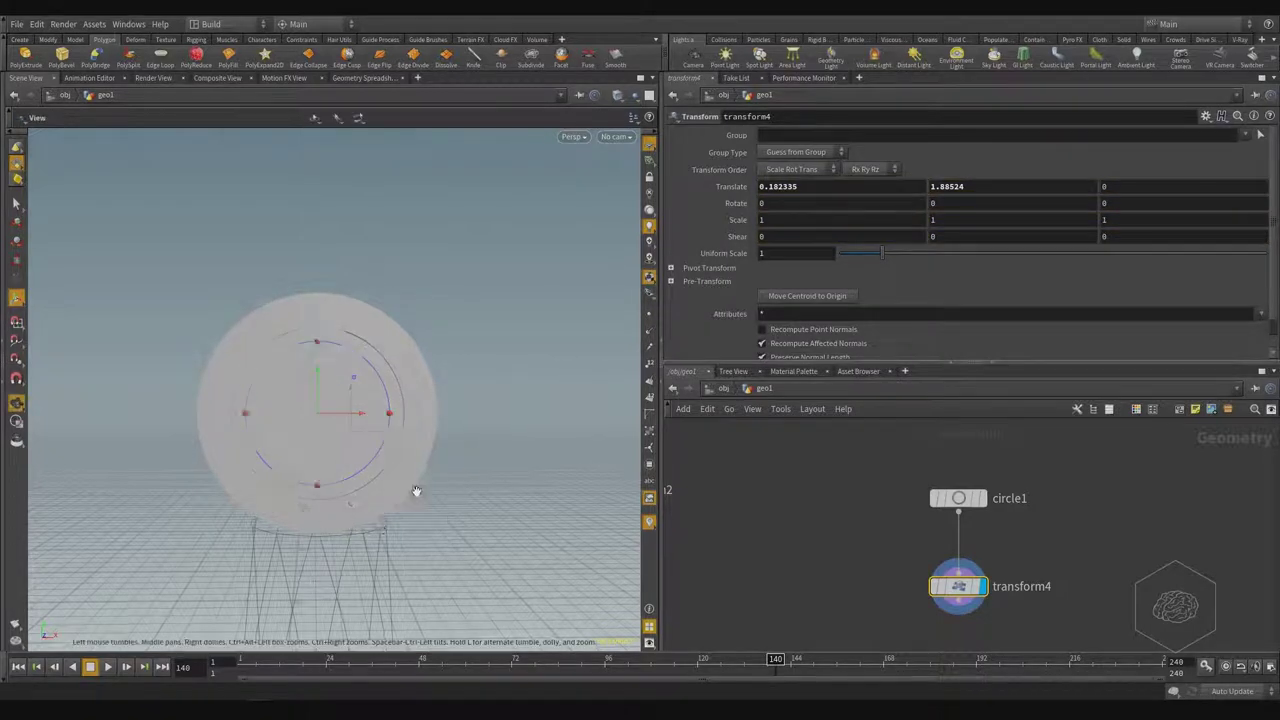
# - Display copy1 in the rod branch and examine its copy offset and the spacing of the rods
pyautogui.scroll(-6, 437, 480)
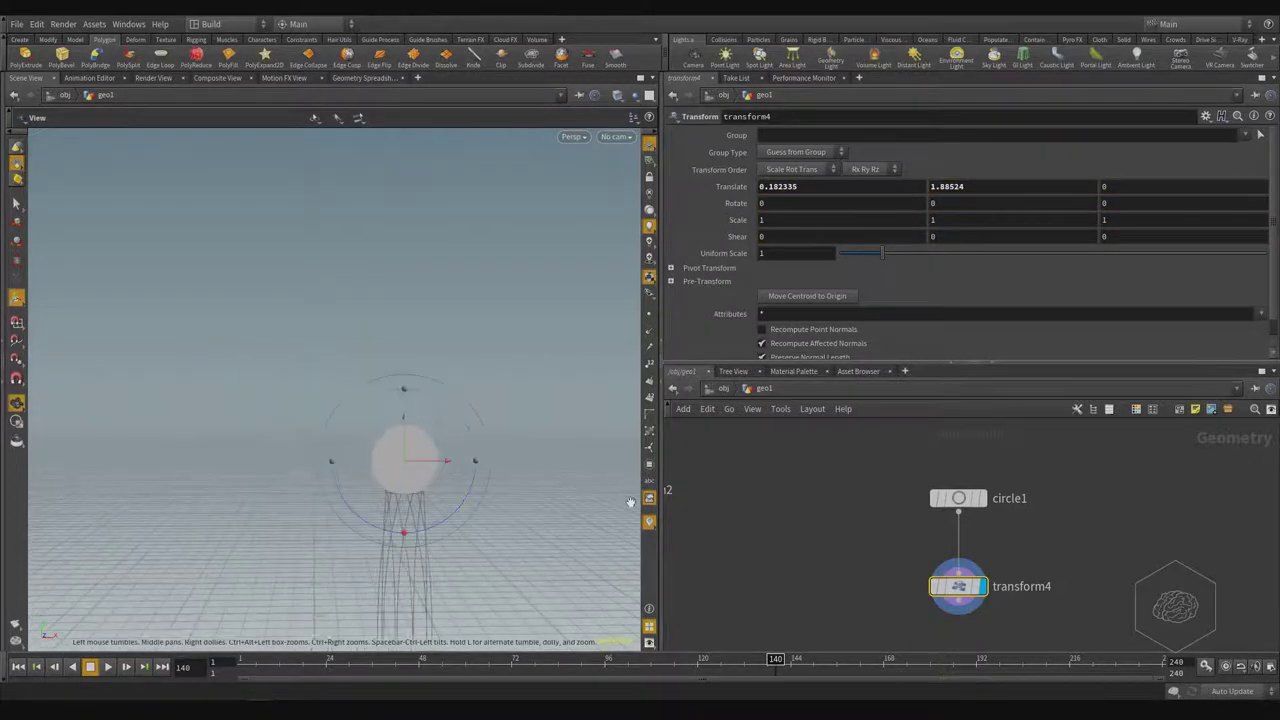
pyautogui.scroll(-4, 237, 400)
pyautogui.scroll(-8, 374, 421)
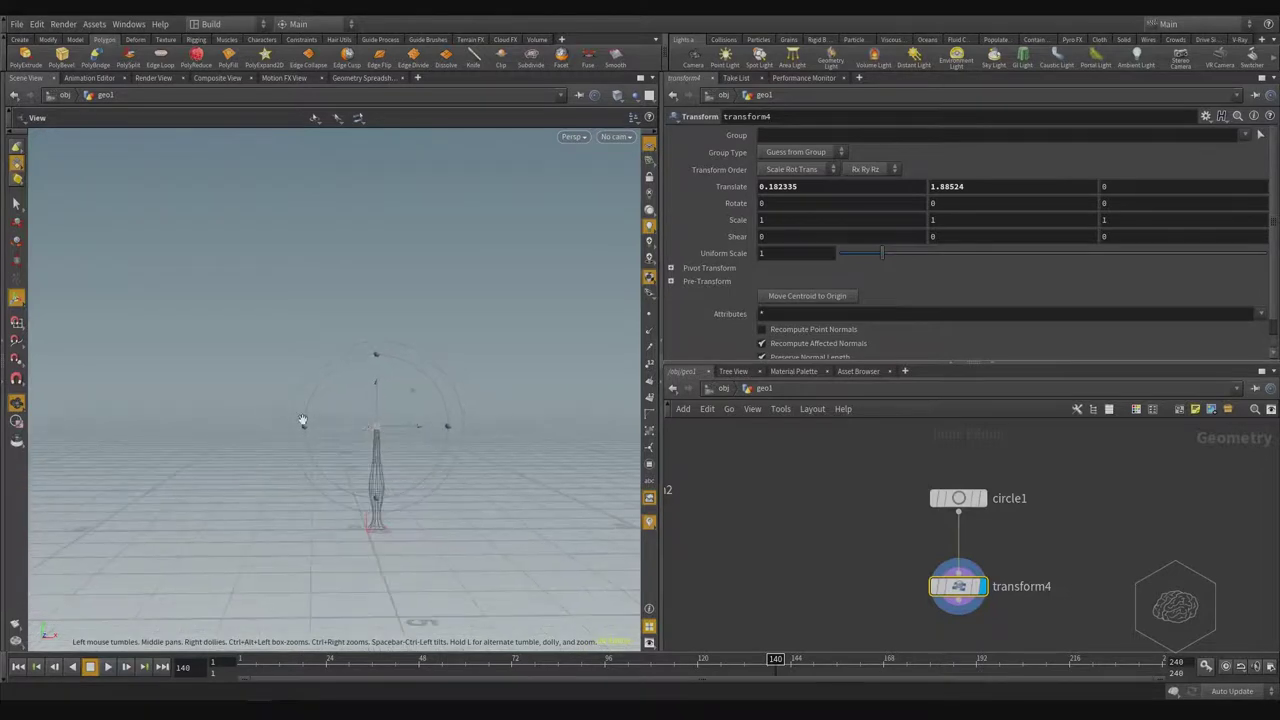
pyautogui.keyDown('alt'); pyautogui.moveTo(303, 420); pyautogui.dragTo(534, 523); pyautogui.keyUp('alt')
pyautogui.moveTo(1127, 579); pyautogui.dragTo(1186, 516, button='middle')
pyautogui.moveTo(829, 572); pyautogui.dragTo(978, 546, button='middle')
pyautogui.moveTo(1050, 485); pyautogui.dragTo(967, 545, button='middle')
pyautogui.moveTo(822, 560); pyautogui.dragTo(916, 517, button='middle')
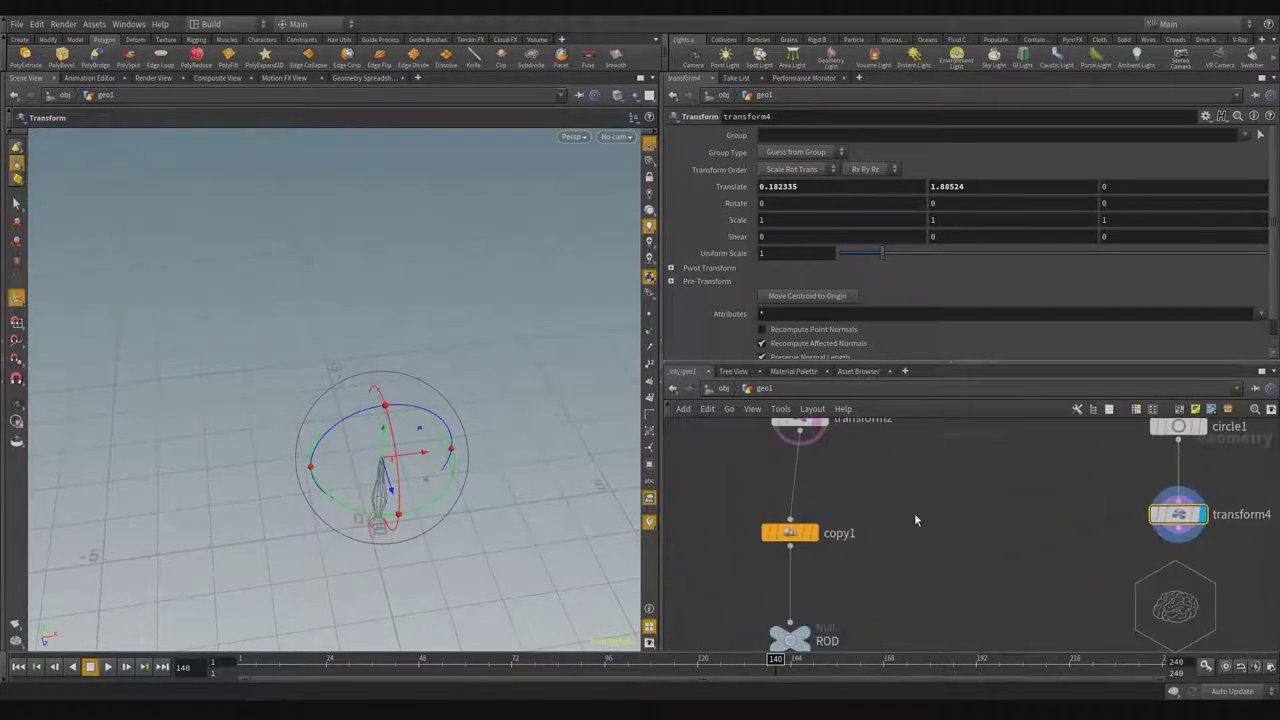
pyautogui.moveTo(933, 489); pyautogui.dragTo(749, 594)
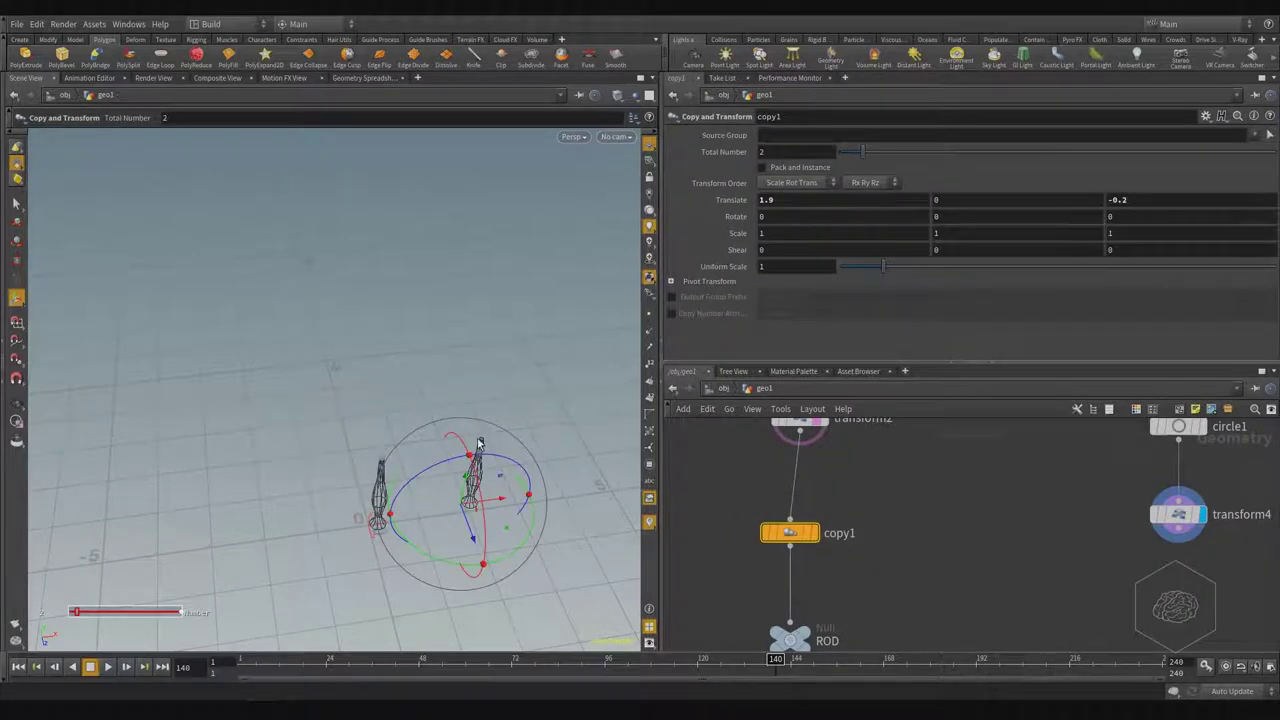
pyautogui.moveTo(936, 548); pyautogui.dragTo(886, 537, button='middle')
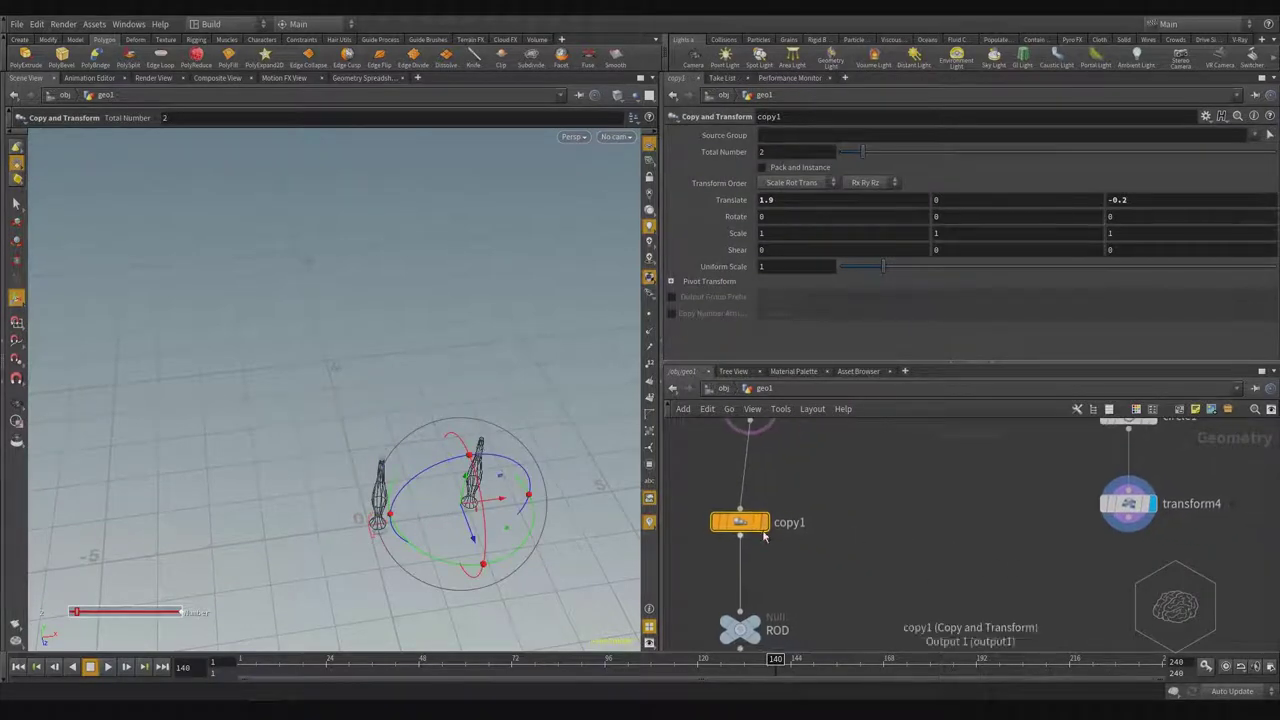
pyautogui.click(764, 524)
# - Add a Copy and Transform node below transform4, connect it to that node's output and display it
pyautogui.moveTo(993, 530); pyautogui.dragTo(923, 527, button='middle')
pyautogui.press('Tab')
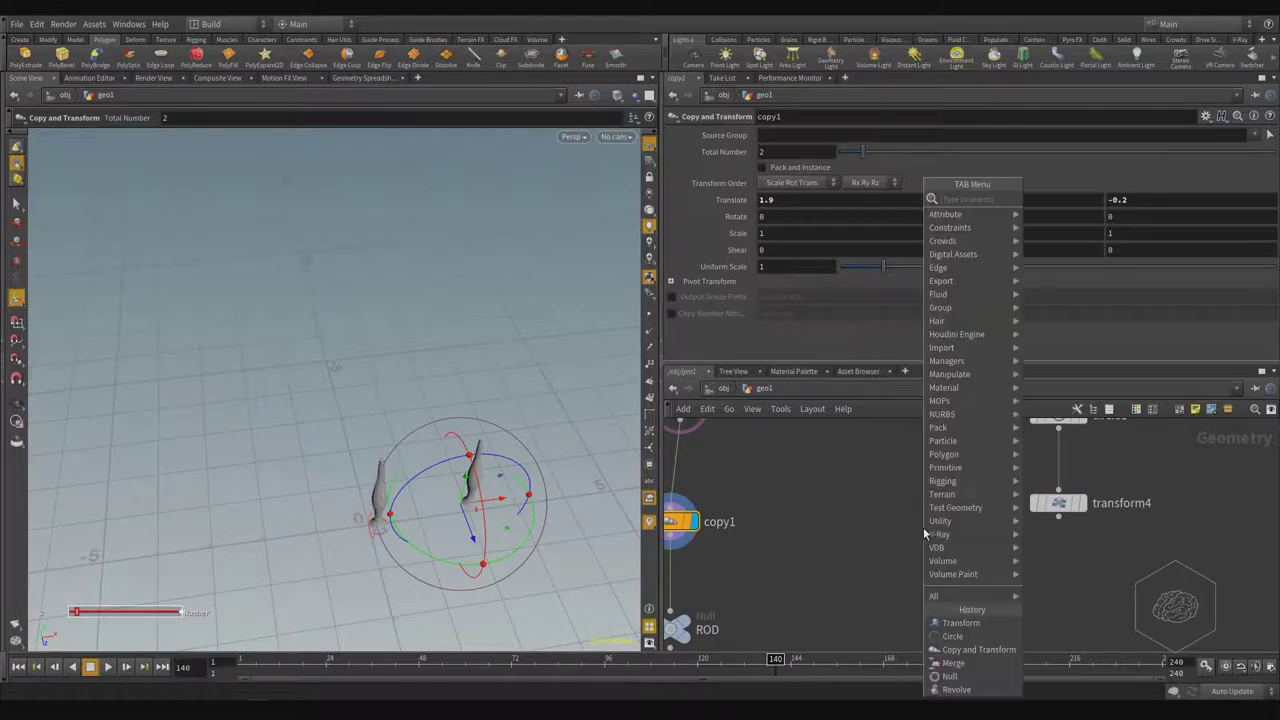
pyautogui.write('copy')
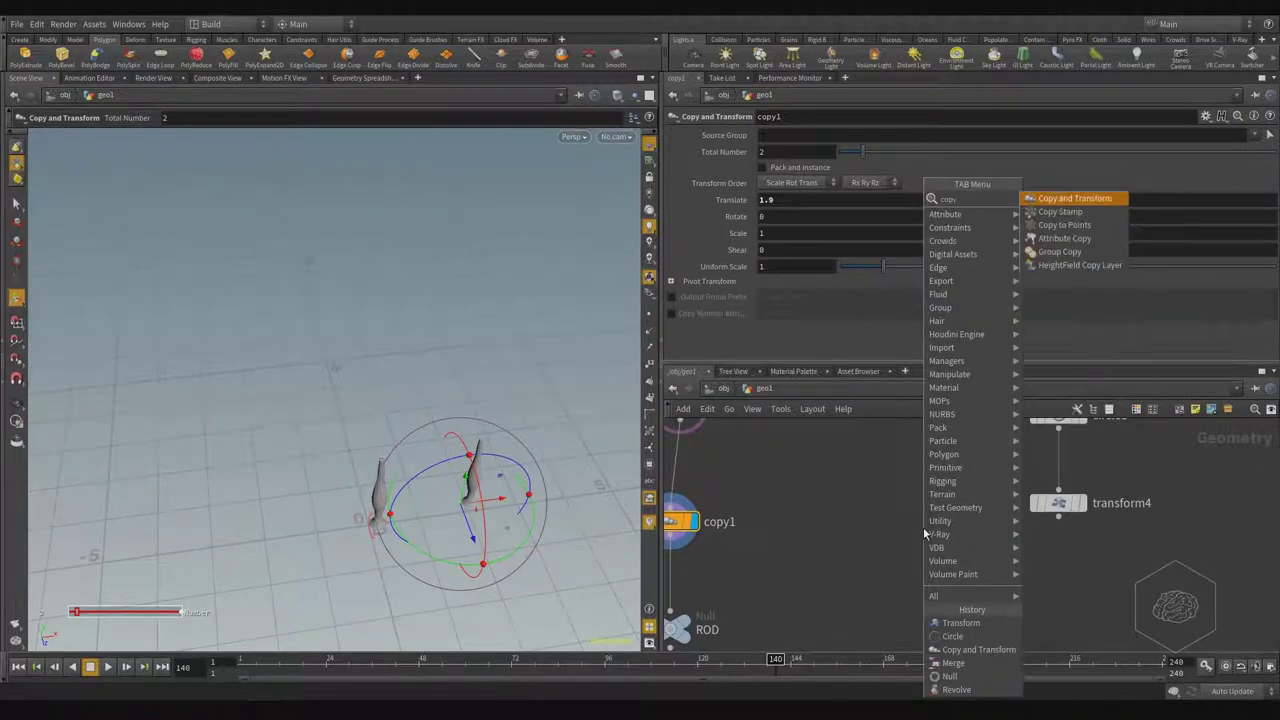
pyautogui.press('Return')
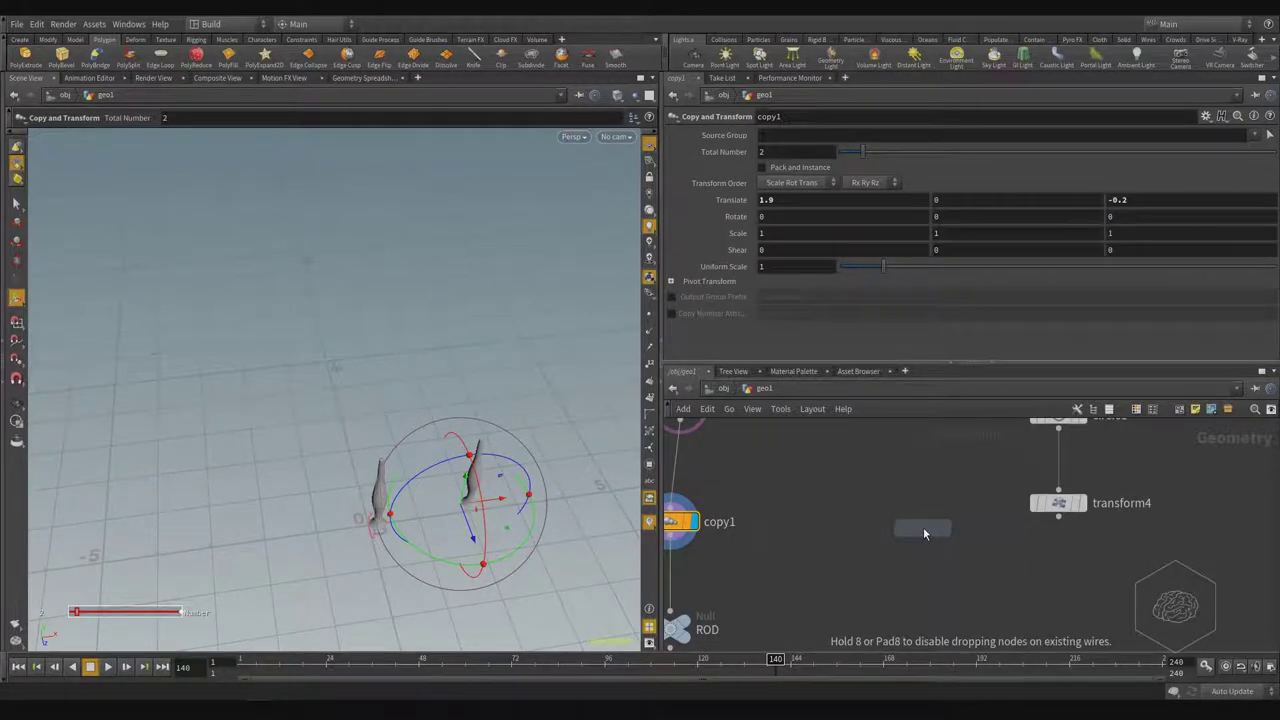
pyautogui.click(1030, 551)
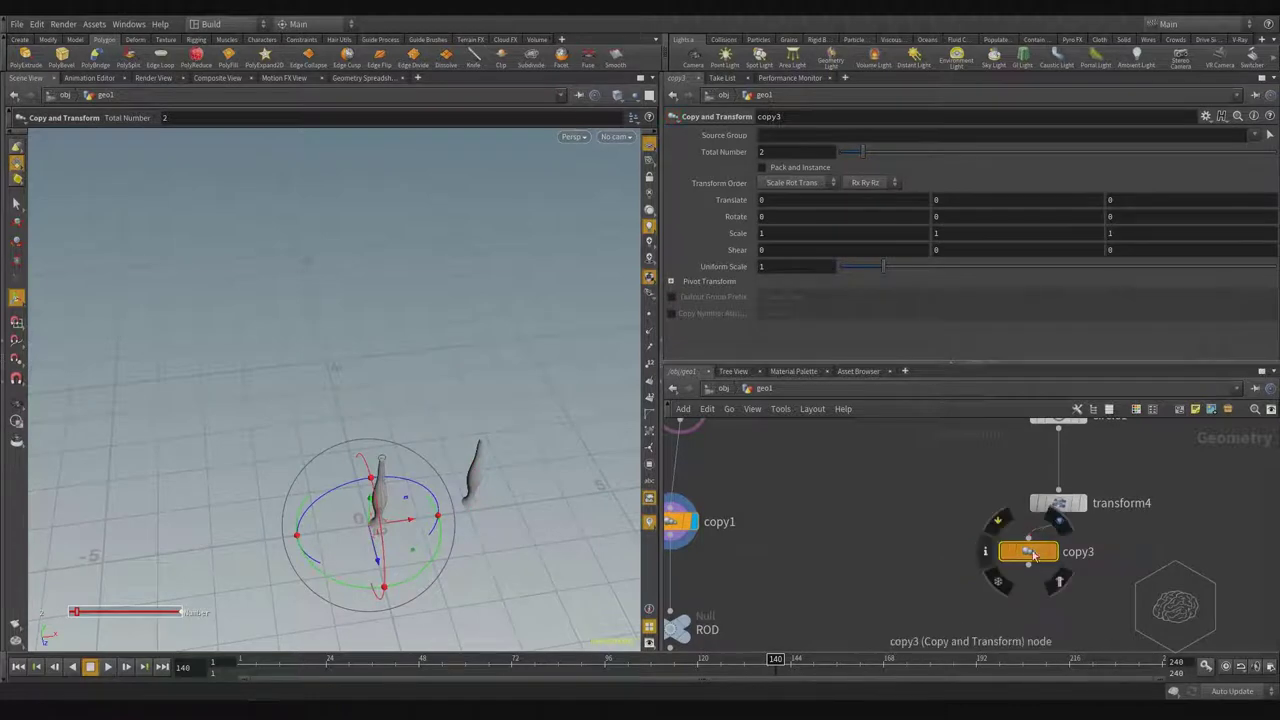
pyautogui.moveTo(1035, 555); pyautogui.dragTo(1060, 557)
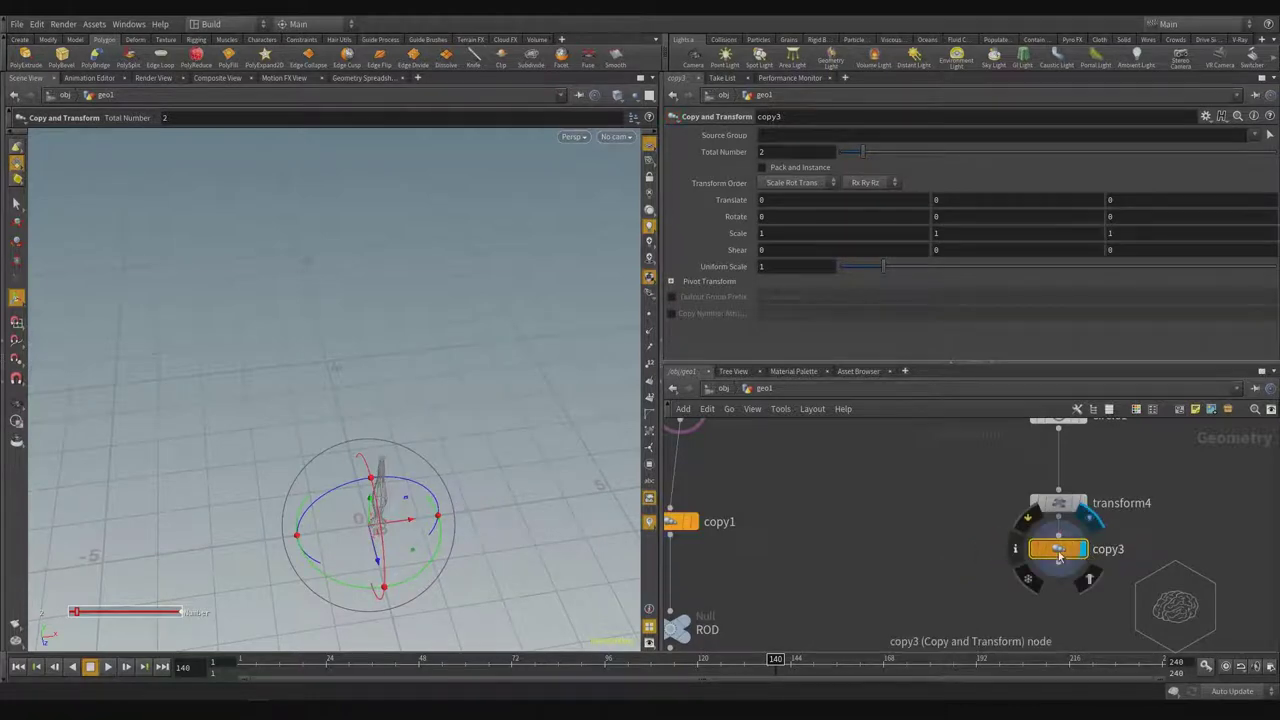
# - Show copy1 as a template so the rod pair serves as reference for the copied circle
pyautogui.keyDown('alt'); pyautogui.moveTo(338, 490); pyautogui.dragTo(414, 554); pyautogui.keyUp('alt')
pyautogui.scroll(4, 402, 547)
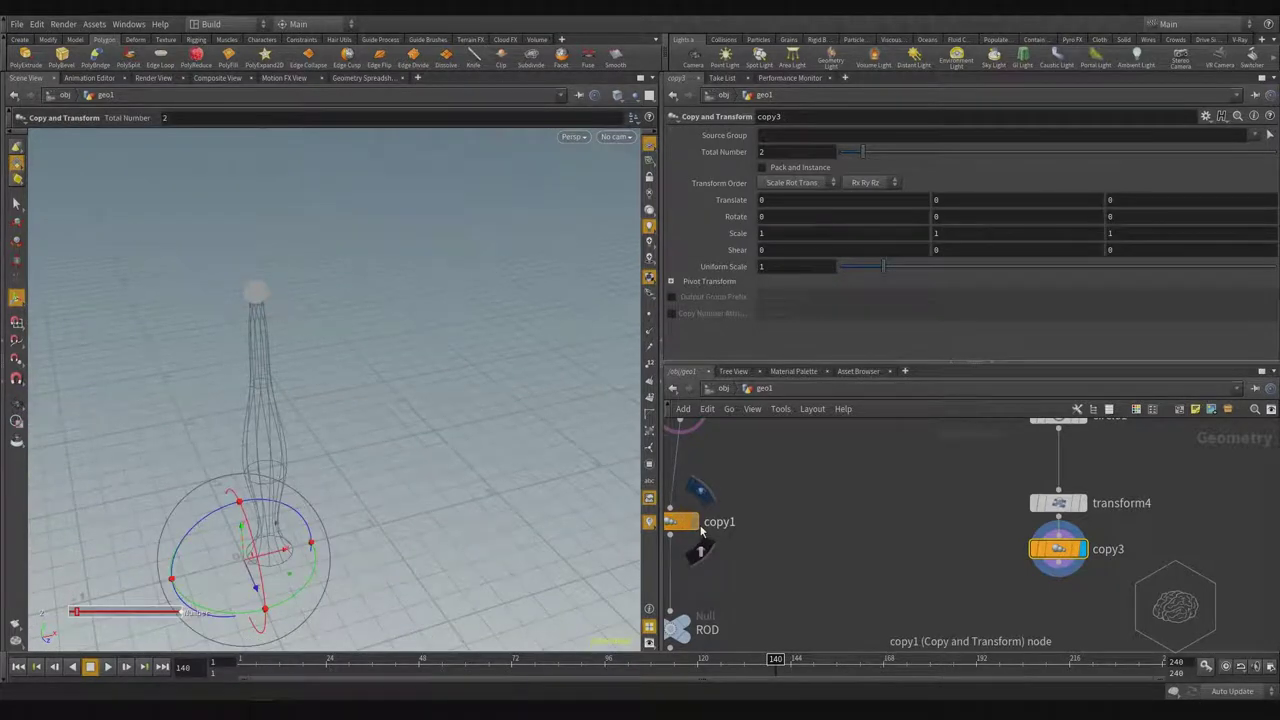
pyautogui.click(700, 551)
pyautogui.moveTo(770, 457); pyautogui.dragTo(809, 504, button='middle')
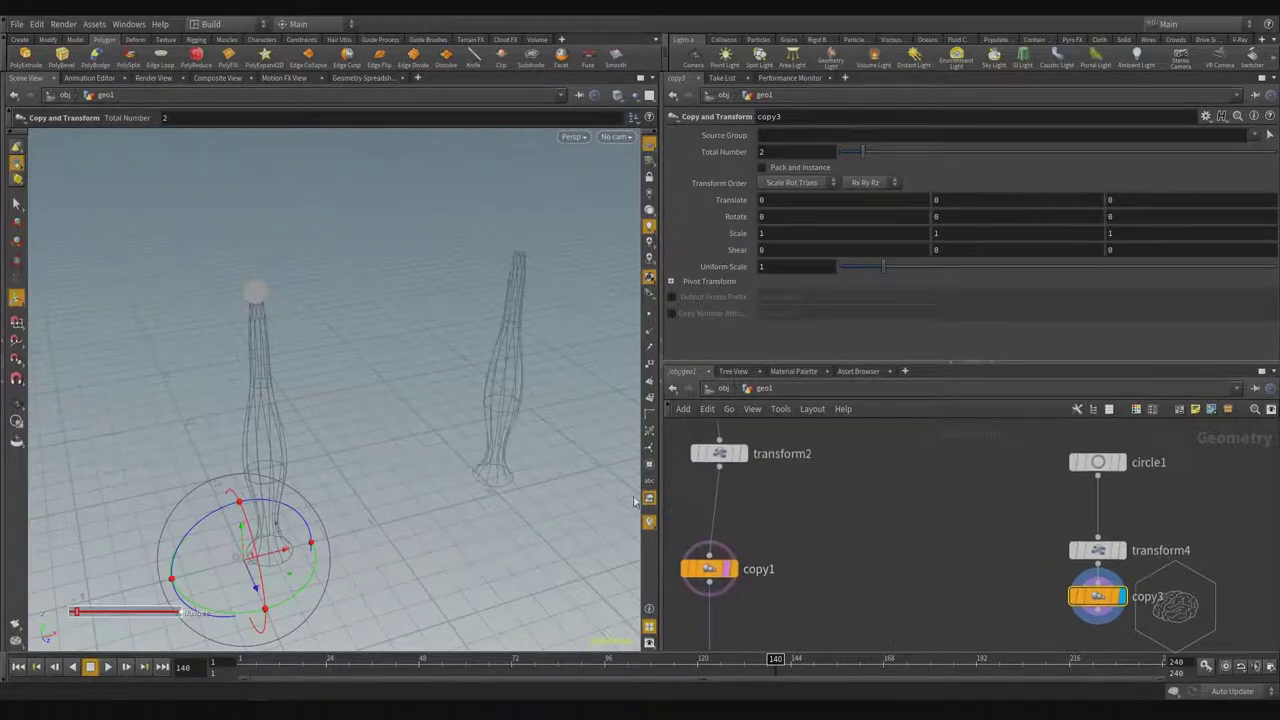
pyautogui.moveTo(1020, 529); pyautogui.dragTo(1001, 480, button='middle')
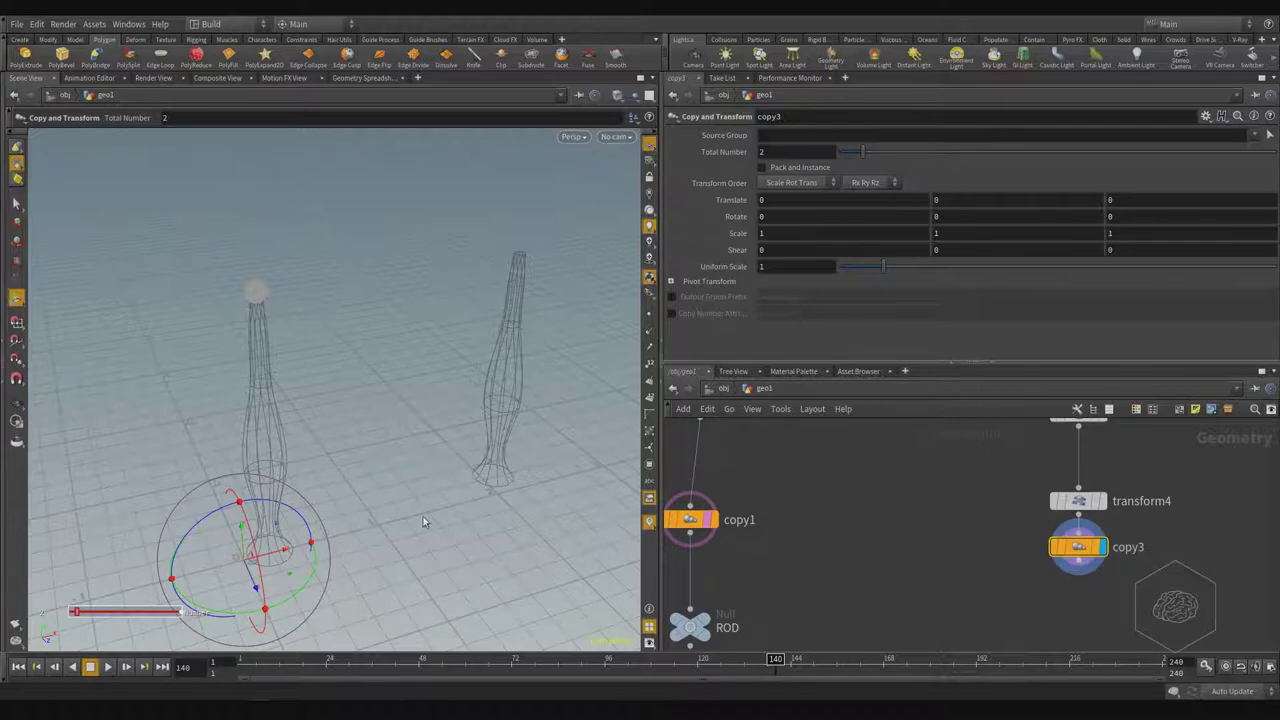
# - Offset the copied circle in copy3 onto the second rod's tip, at about X 1.90 and Z -0.20
pyautogui.moveTo(288, 551); pyautogui.dragTo(520, 531)
pyautogui.keyDown('alt'); pyautogui.moveTo(446, 402); pyautogui.dragTo(486, 432); pyautogui.keyUp('alt')
pyautogui.keyDown('alt'); pyautogui.moveTo(490, 420); pyautogui.dragTo(376, 470, button='middle'); pyautogui.keyUp('alt')
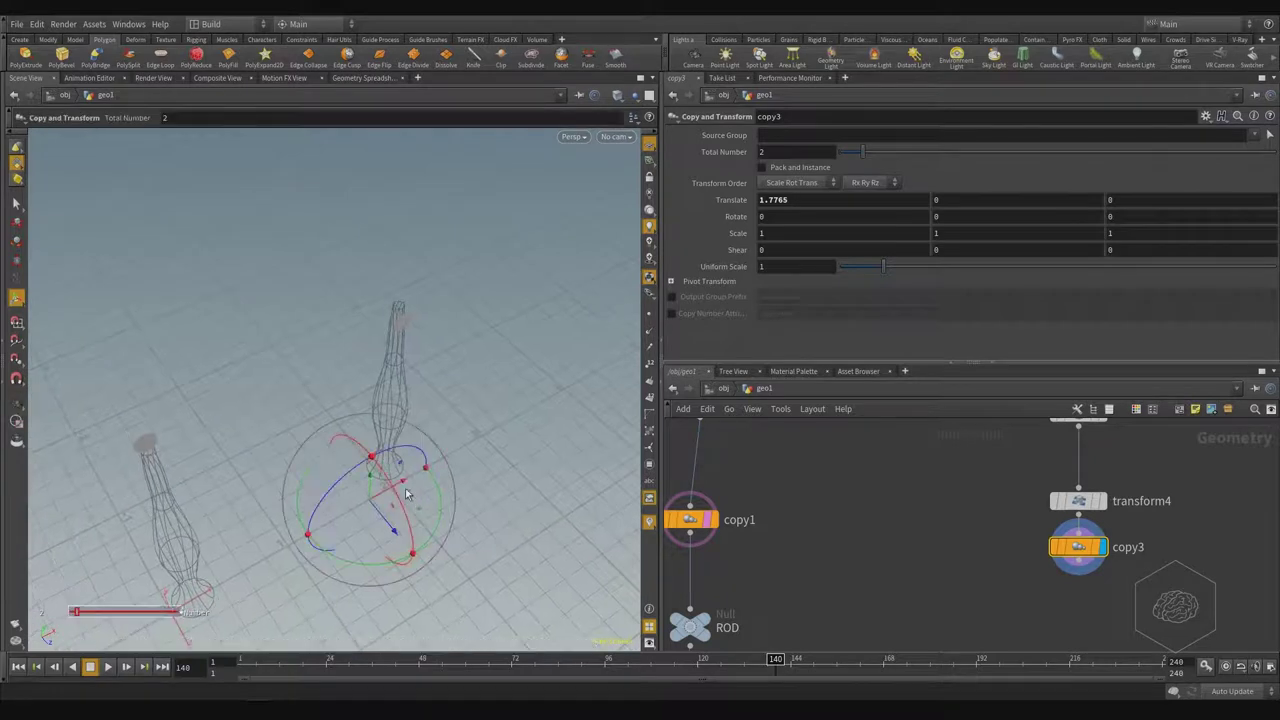
pyautogui.moveTo(407, 488); pyautogui.dragTo(392, 348)
pyautogui.moveTo(404, 513); pyautogui.dragTo(417, 513)
pyautogui.keyDown('alt'); pyautogui.moveTo(455, 454); pyautogui.dragTo(443, 444); pyautogui.keyUp('alt')
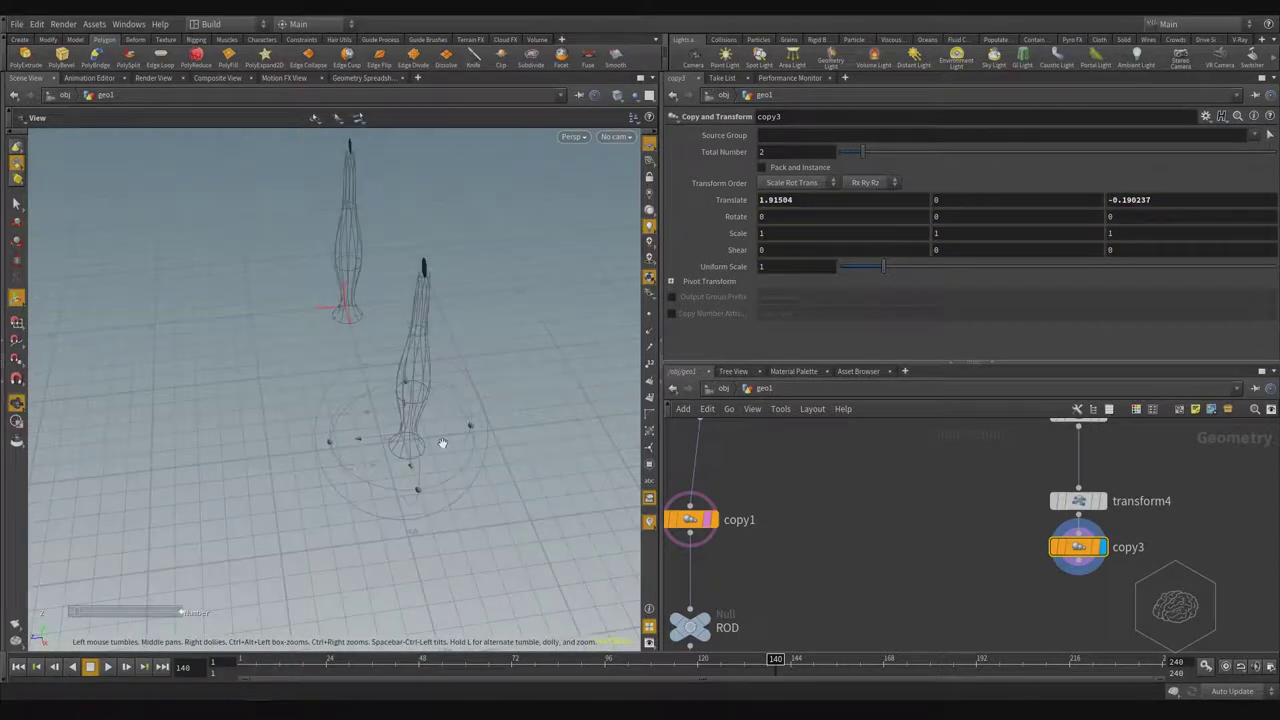
pyautogui.keyDown('alt'); pyautogui.moveTo(443, 444); pyautogui.dragTo(352, 458, button='middle'); pyautogui.keyUp('alt')
pyautogui.moveTo(266, 460); pyautogui.dragTo(357, 518)
pyautogui.moveTo(812, 524); pyautogui.dragTo(828, 551, button='middle')
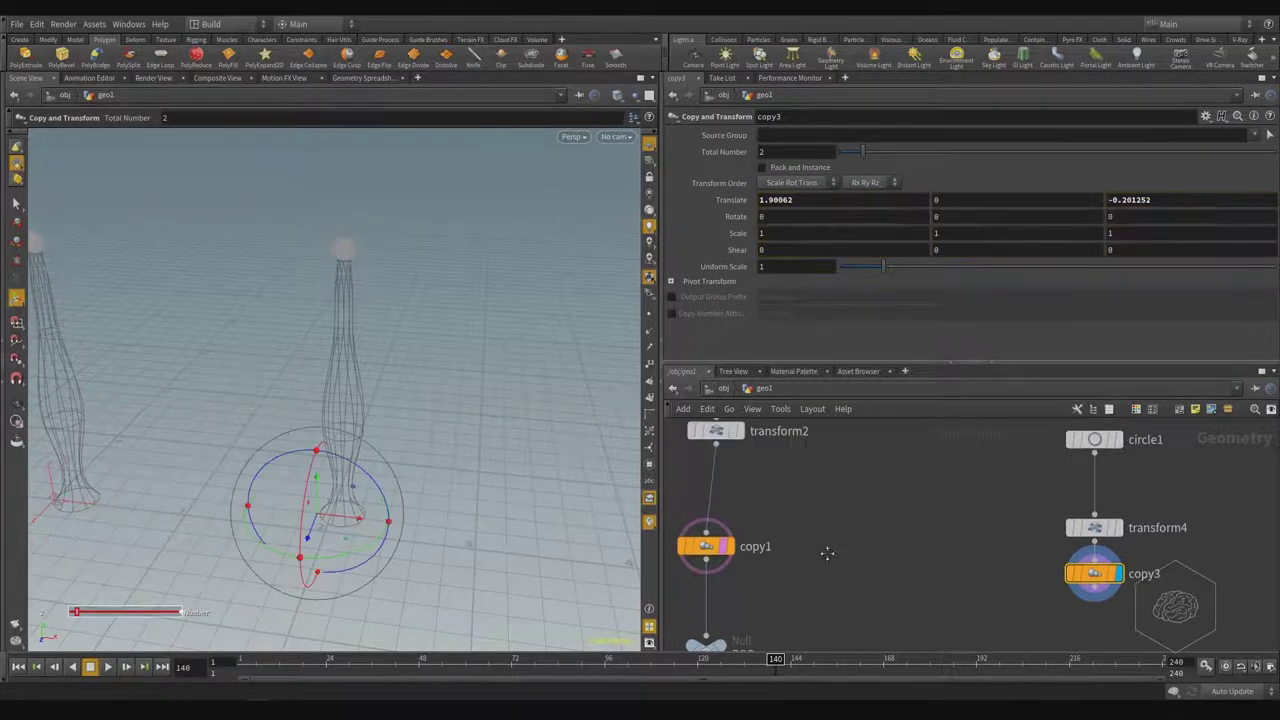
# - Fine-tune the copied circle's offset in copy3 to about Z -0.196 so it sits centred on the second rod's tip
pyautogui.press('Escape')
pyautogui.moveTo(374, 437); pyautogui.dragTo(309, 437)
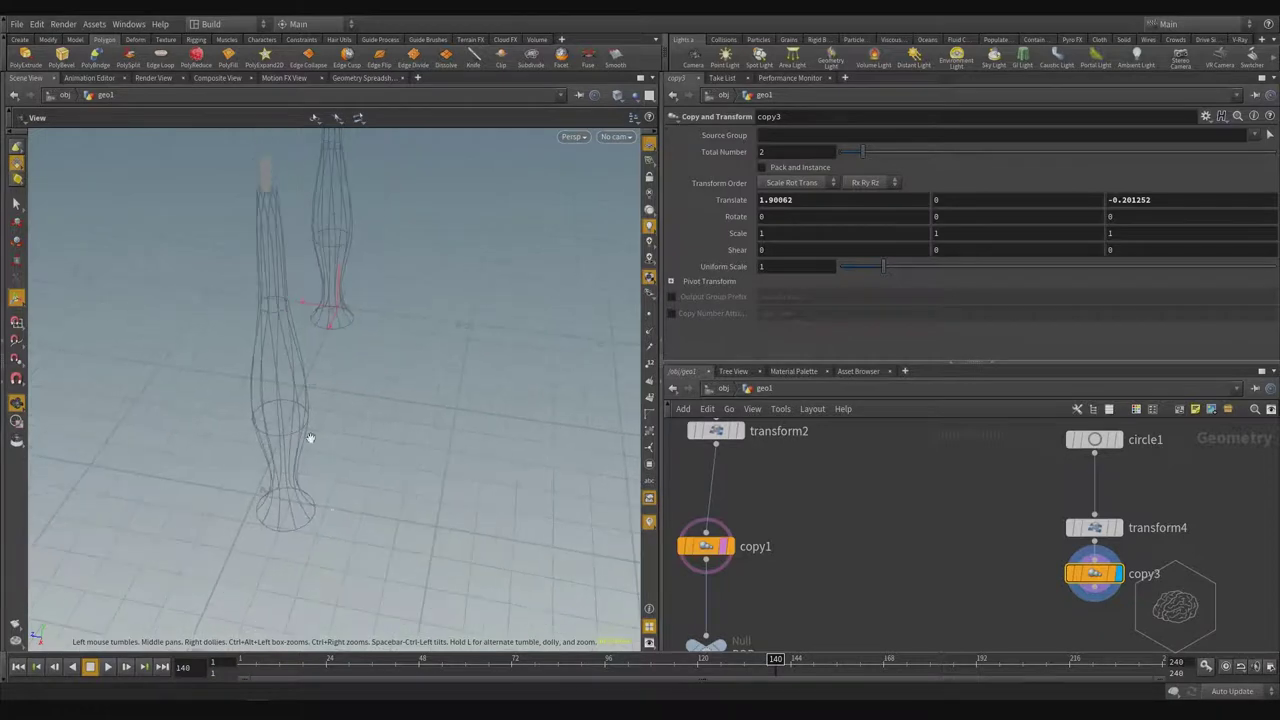
pyautogui.press('Return')
pyautogui.press('Escape')
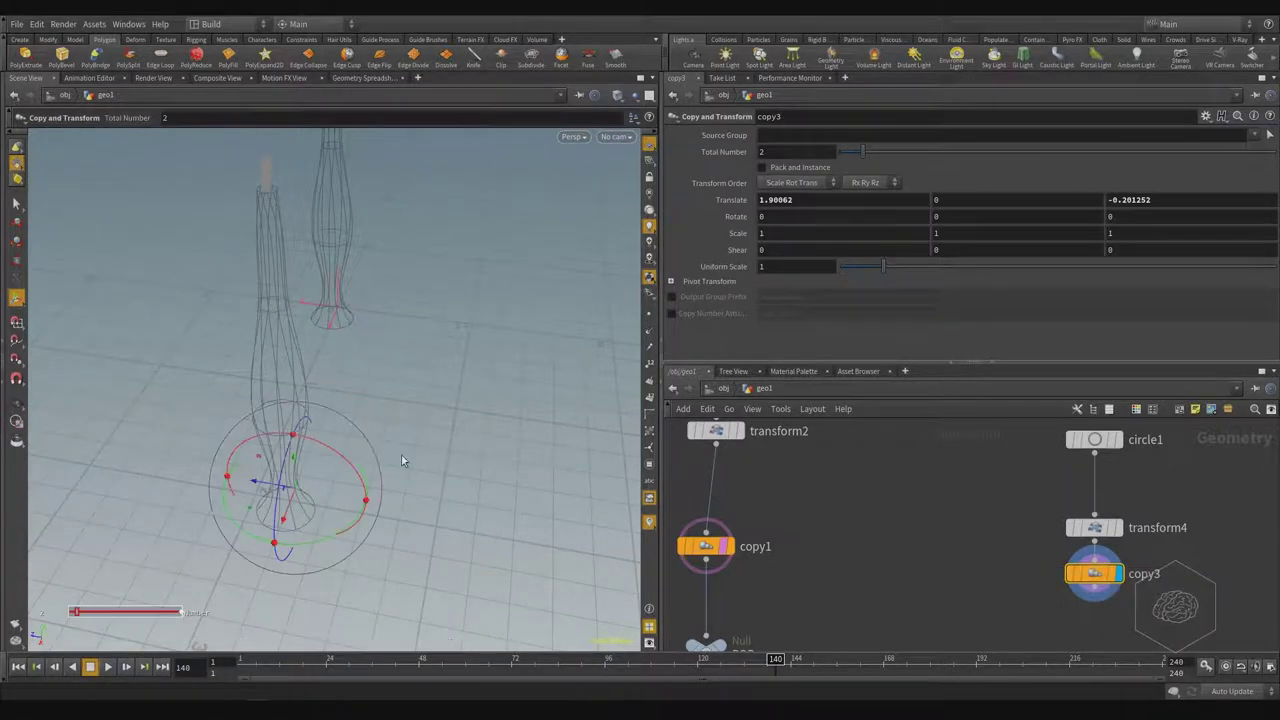
pyautogui.moveTo(405, 460); pyautogui.dragTo(316, 511)
pyautogui.press('Return')
pyautogui.press('Escape')
pyautogui.press('Return')
pyautogui.moveTo(257, 552); pyautogui.dragTo(446, 546)
pyautogui.press('Escape')
pyautogui.keyDown('alt'); pyautogui.moveTo(458, 608); pyautogui.dragTo(328, 442); pyautogui.keyUp('alt')
pyautogui.keyDown('alt'); pyautogui.moveTo(578, 456); pyautogui.dragTo(390, 445); pyautogui.keyUp('alt')
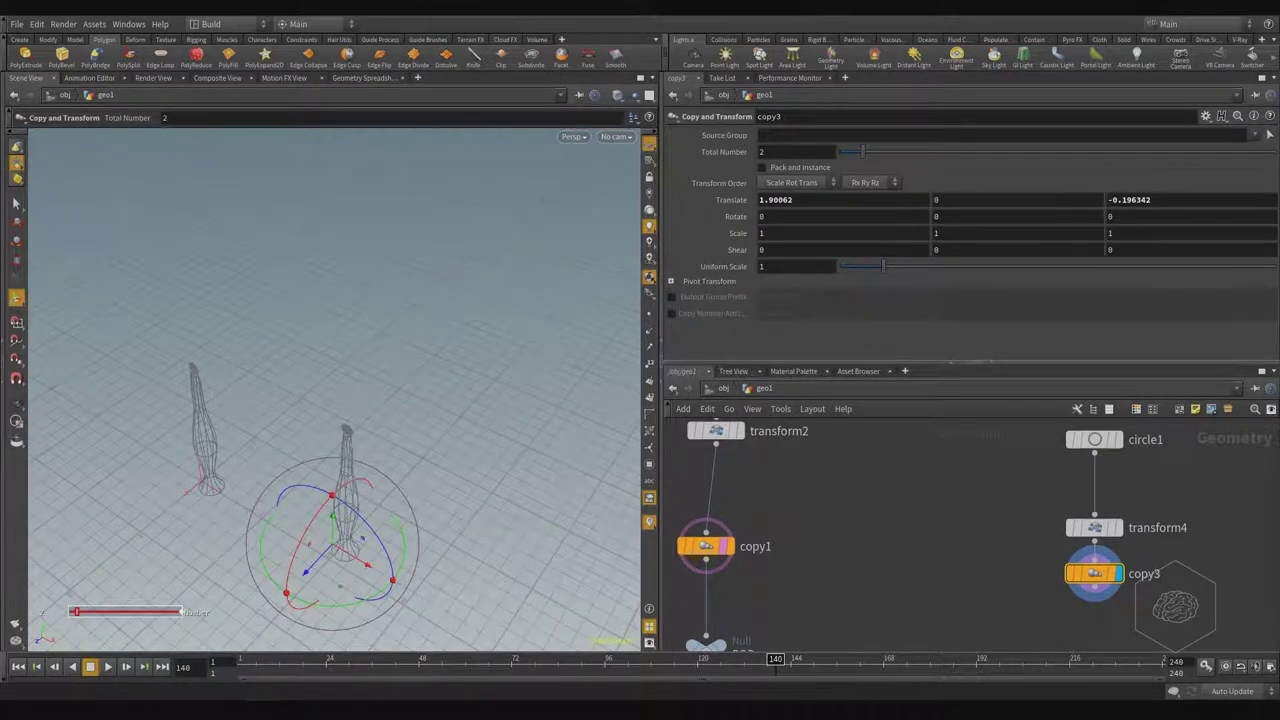
# - Add a Null node below copy3 and connect copy3's output to it
pyautogui.moveTo(969, 561); pyautogui.dragTo(948, 488, button='middle')
pyautogui.press('Tab')
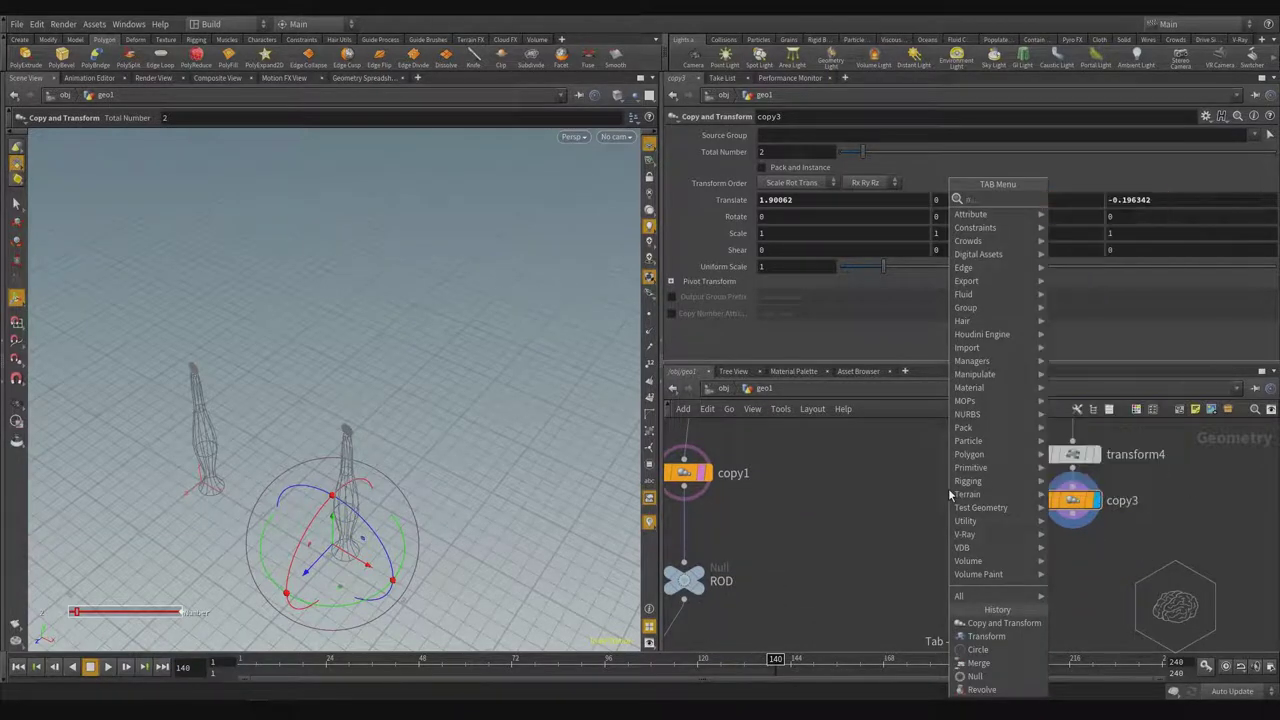
pyautogui.write('null')
pyautogui.press('Return')
pyautogui.click(959, 591)
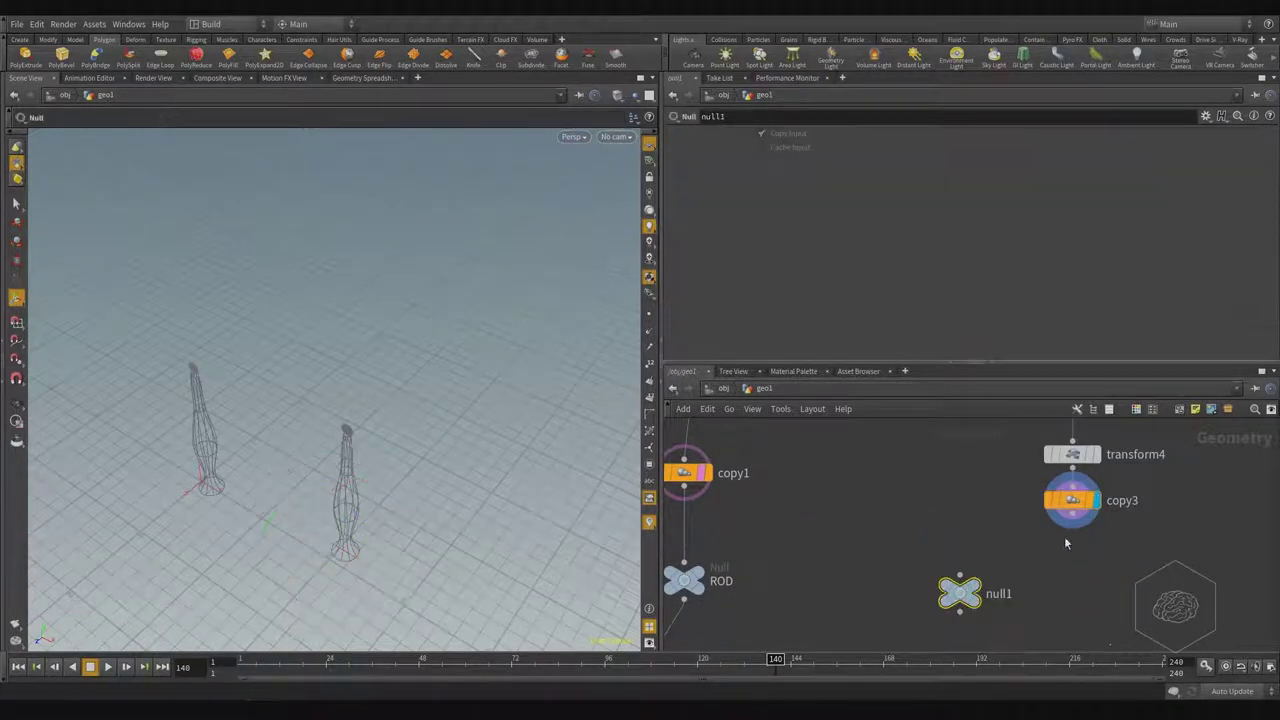
pyautogui.moveTo(1072, 514); pyautogui.dragTo(960, 575)
# - Rename the new Null node as Handsrail and align it directly below copy3
pyautogui.click(1005, 594)
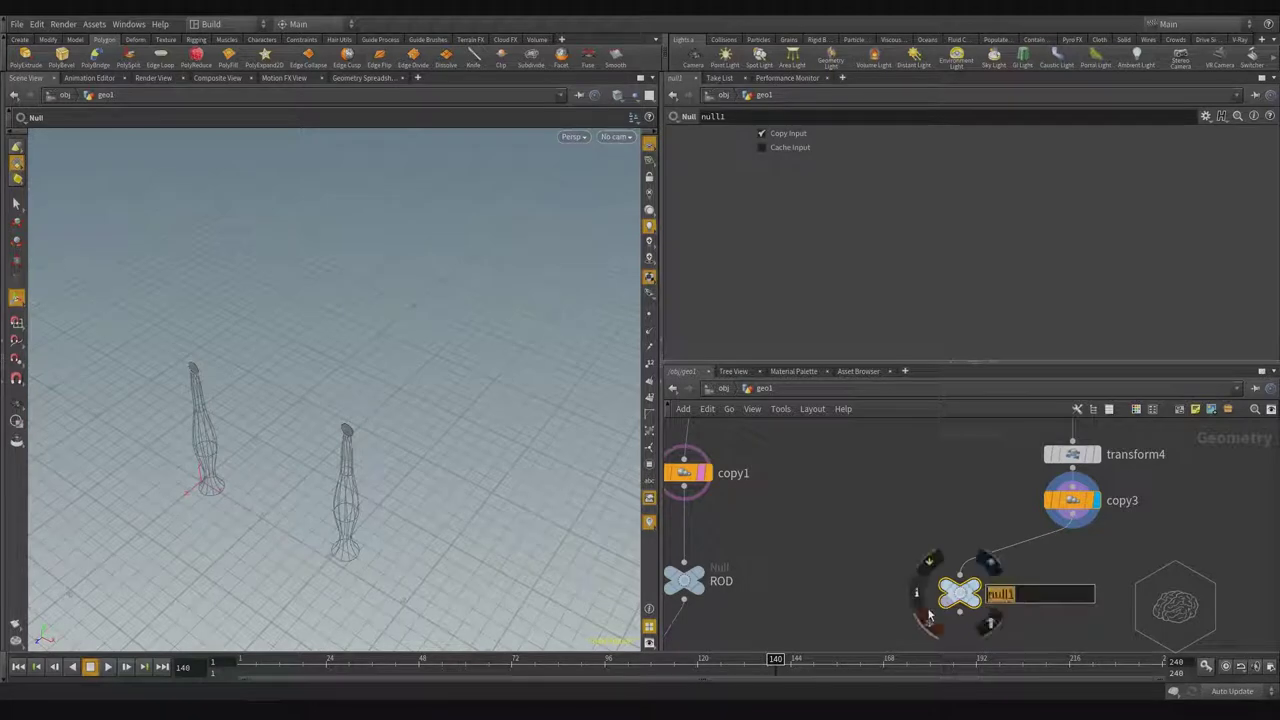
pyautogui.write('Hands')
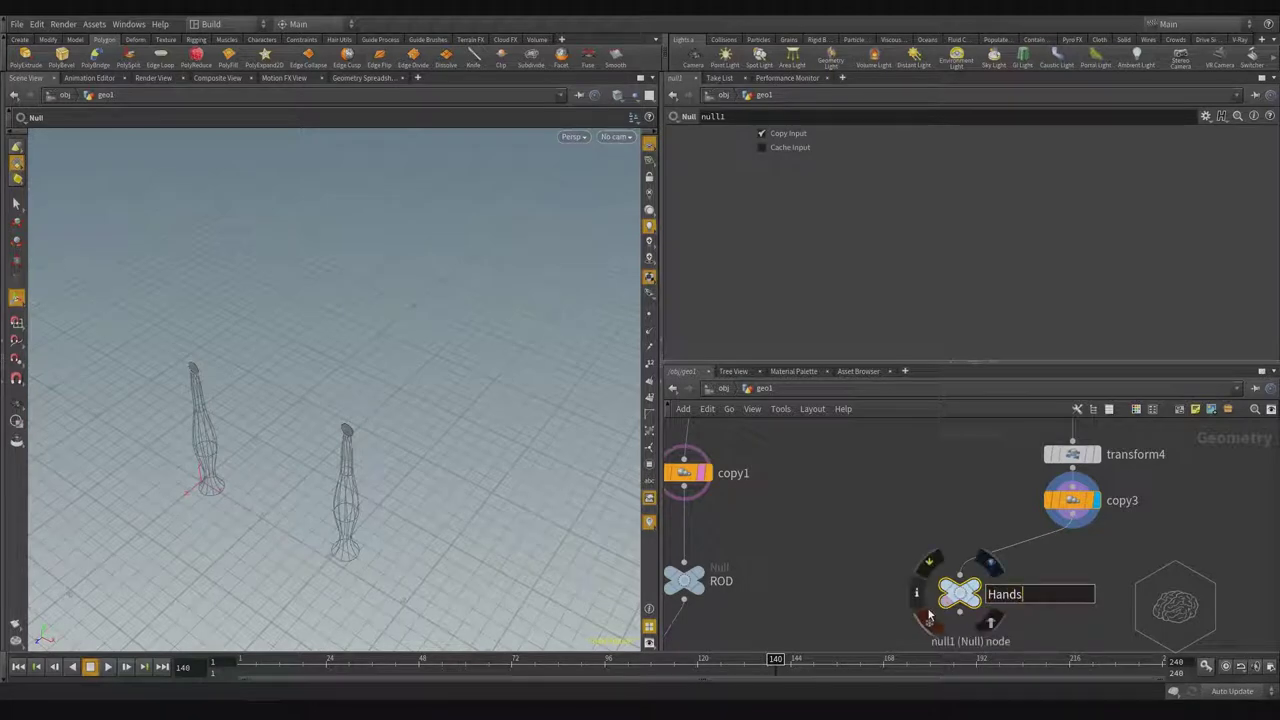
pyautogui.write('rails')
pyautogui.press('Return')
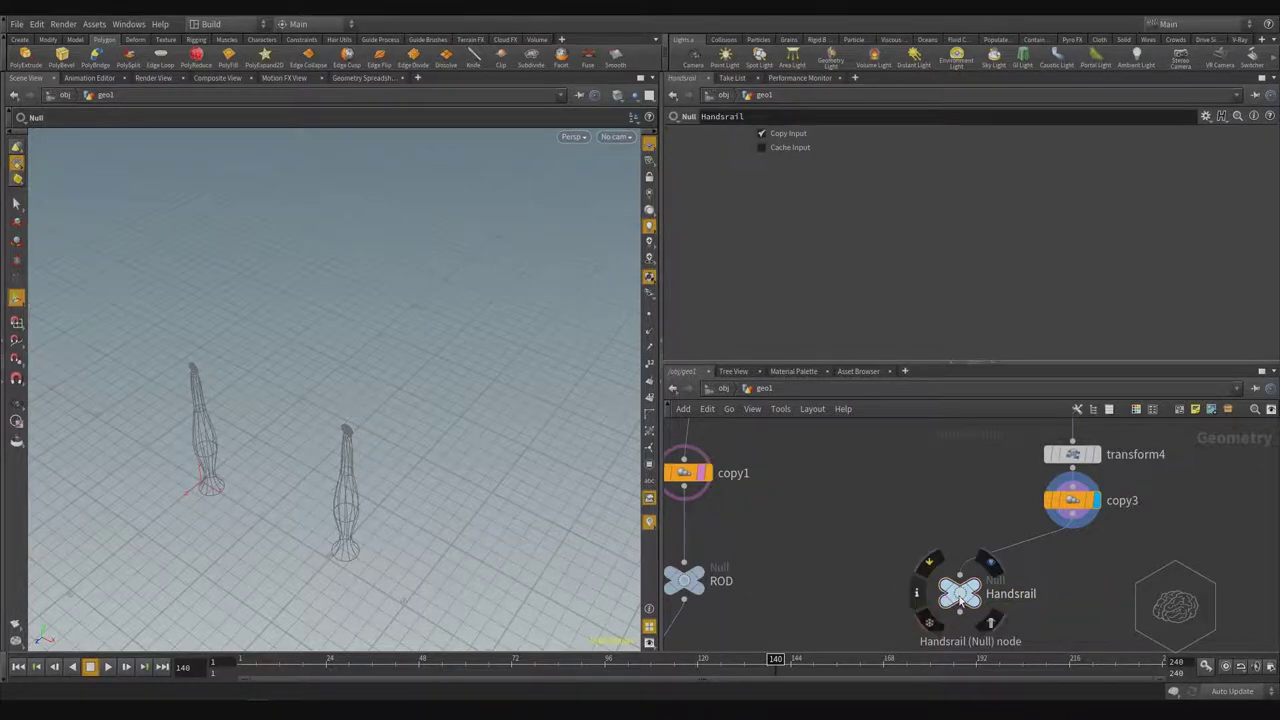
pyautogui.moveTo(960, 598); pyautogui.dragTo(1070, 592)
# - Connect the Handsrail null's output to merge1
pyautogui.press('h')
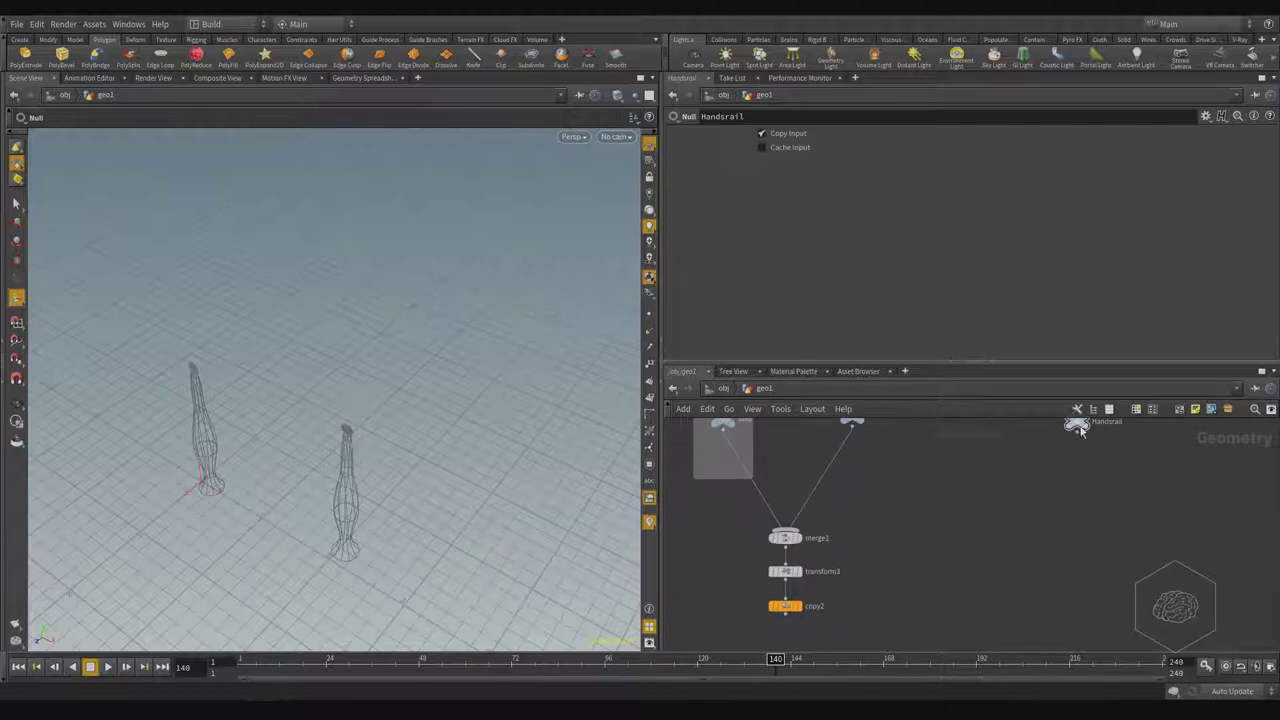
pyautogui.click(1077, 433)
pyautogui.click(817, 534)
# - Display copy2 and examine the handrail circles on the rod tips around the whole staircase
pyautogui.moveTo(835, 607); pyautogui.dragTo(847, 544, button='middle')
pyautogui.scroll(3, 805, 530)
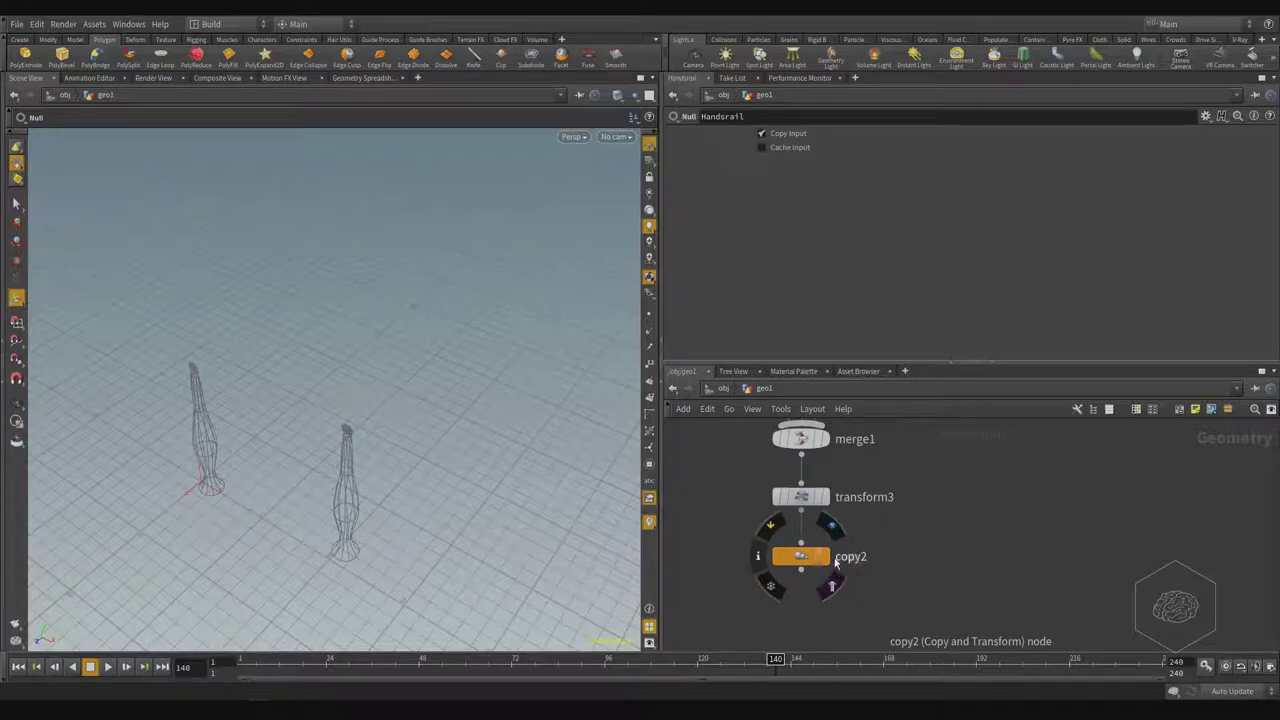
pyautogui.click(828, 558)
pyautogui.click(803, 560)
pyautogui.keyDown('alt'); pyautogui.moveTo(492, 473); pyautogui.dragTo(375, 394); pyautogui.keyUp('alt')
pyautogui.keyDown('alt'); pyautogui.moveTo(385, 290); pyautogui.dragTo(547, 358); pyautogui.keyUp('alt')
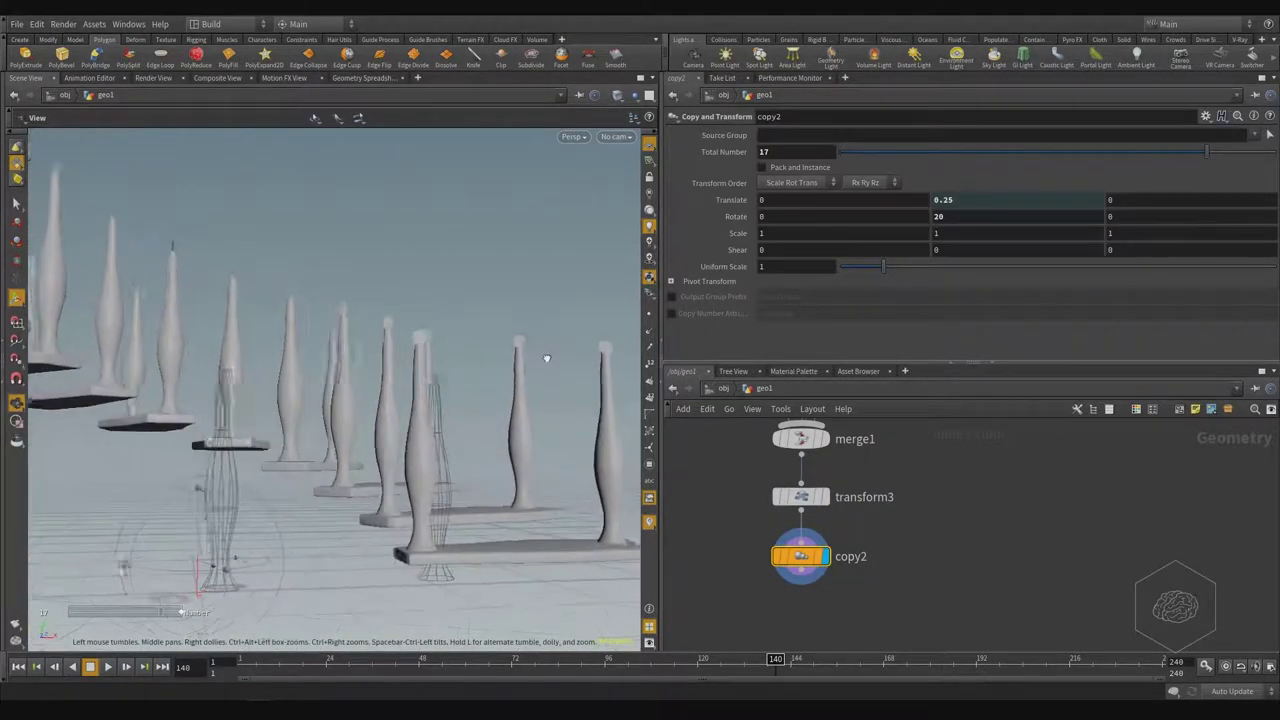
pyautogui.press('Return')
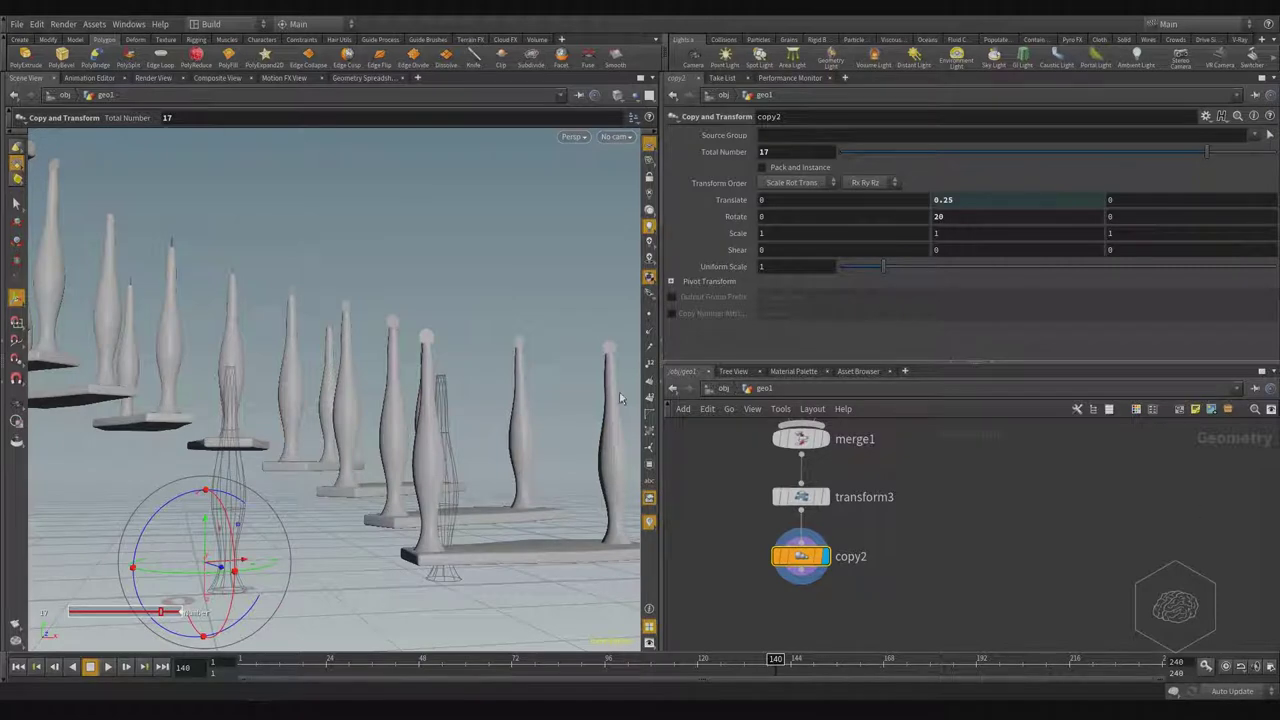
pyautogui.moveTo(996, 536); pyautogui.dragTo(942, 551, button='middle')
pyautogui.scroll(-3, 1040, 577)
pyautogui.moveTo(501, 484); pyautogui.dragTo(445, 437)
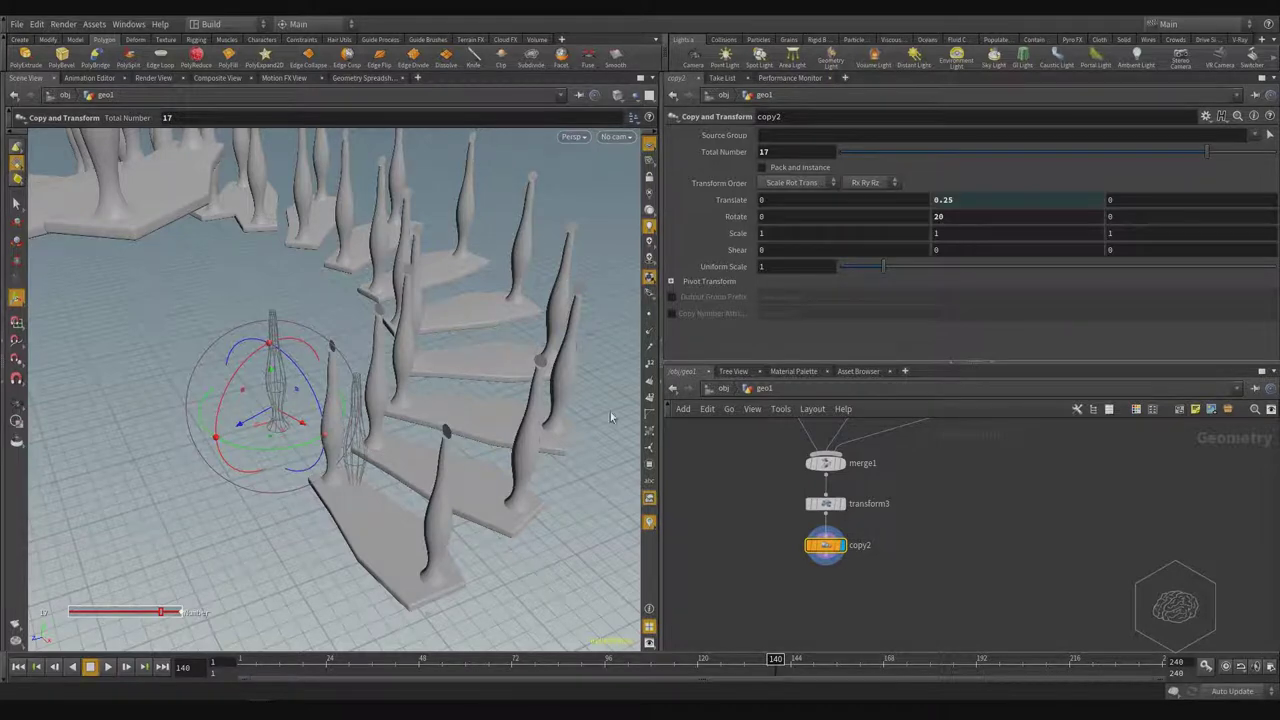
# - Add a Skin node below copy2 and connect copy2's output to its first input
pyautogui.moveTo(959, 567); pyautogui.dragTo(979, 497, button='middle')
pyautogui.press('Tab')
pyautogui.write('skin')
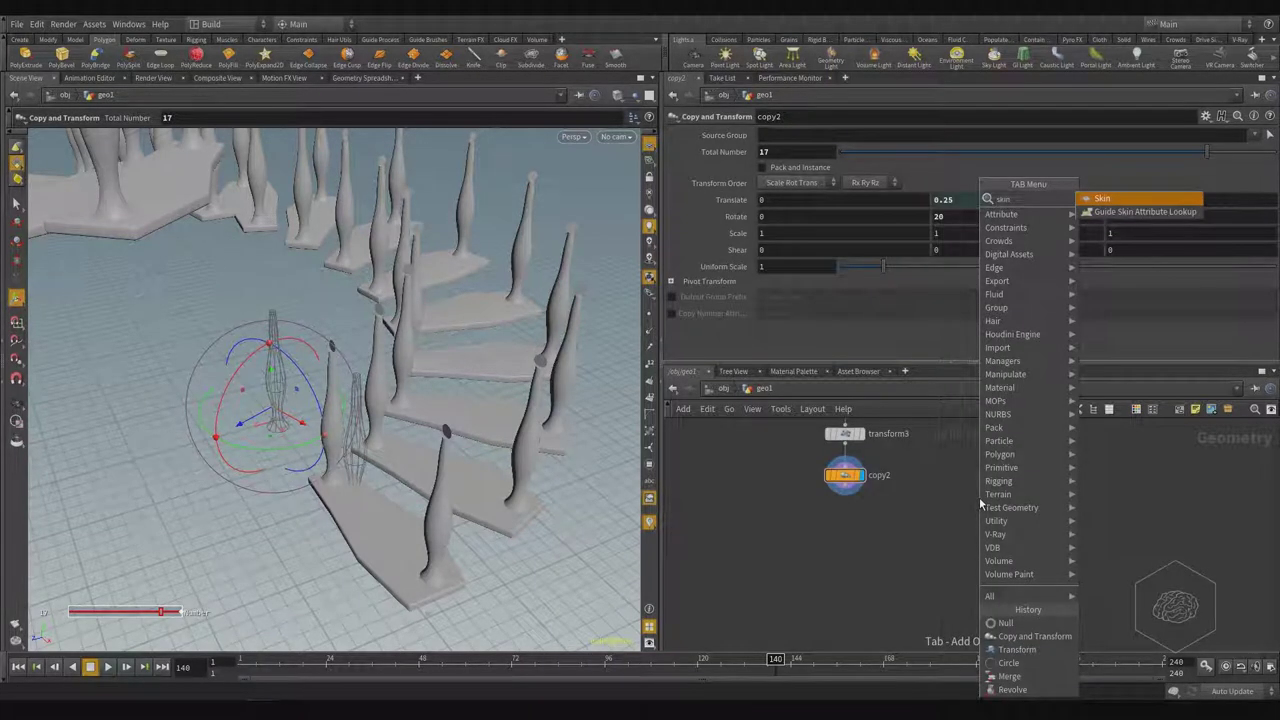
pyautogui.press('Return')
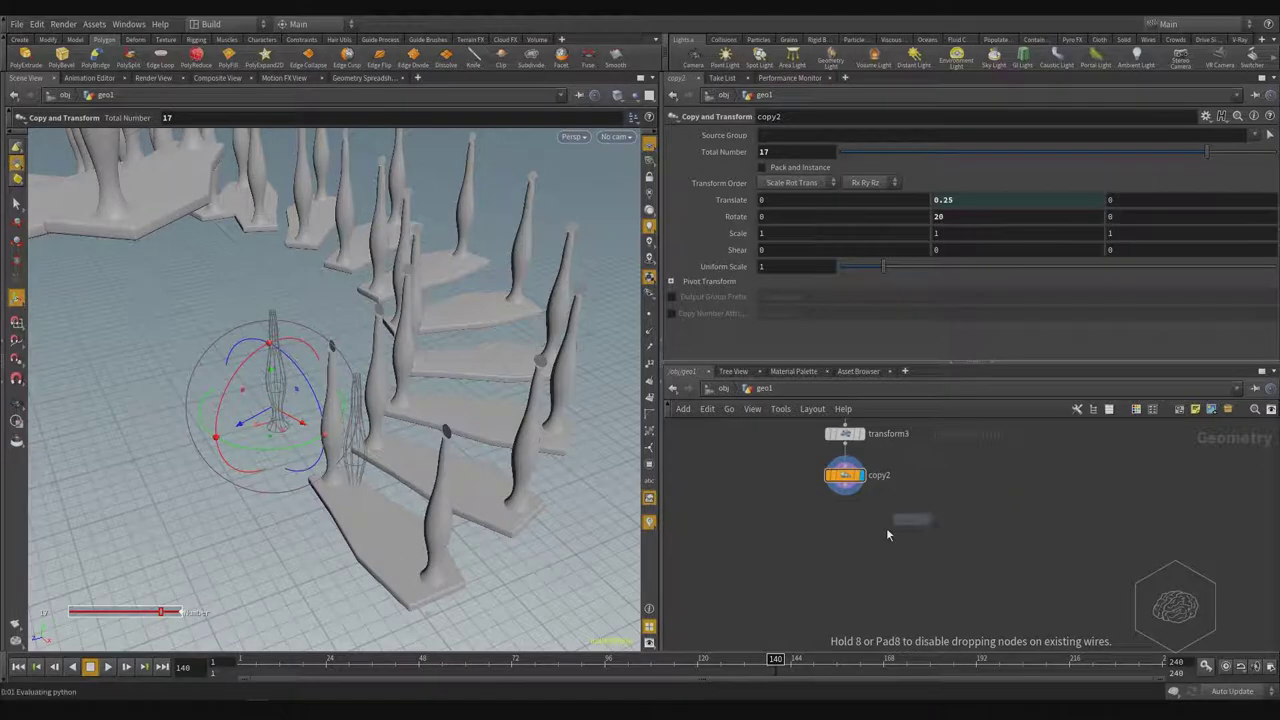
pyautogui.click(829, 538)
pyautogui.click(845, 491)
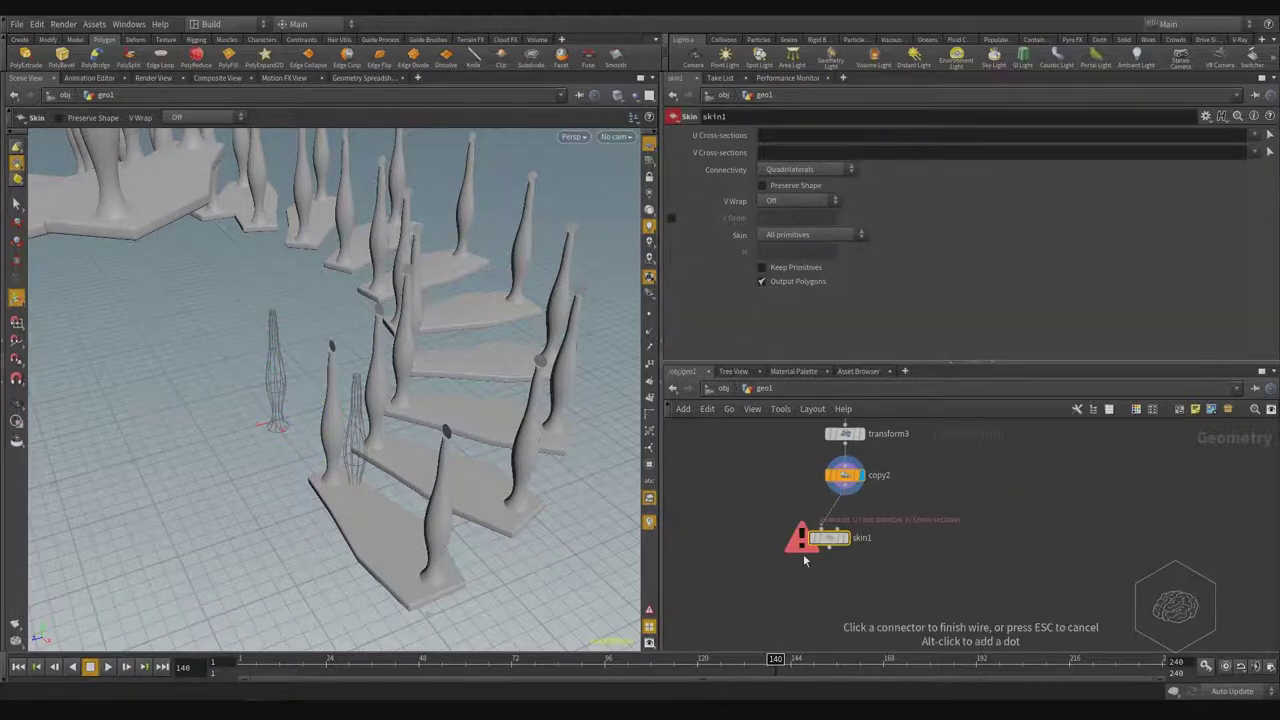
pyautogui.click(803, 554)
pyautogui.moveTo(830, 544); pyautogui.dragTo(845, 547)
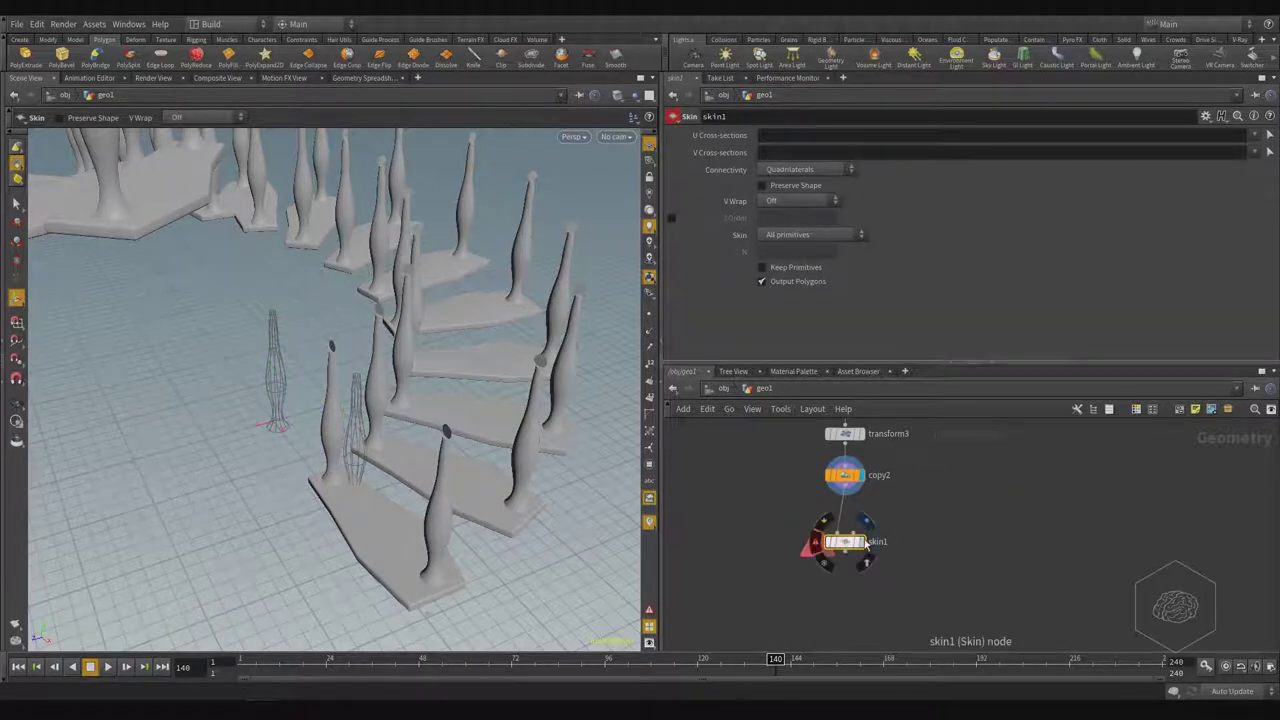
# - Display skin1 with Preserve Shape and Keep Primitives enabled
pyautogui.click(862, 541)
pyautogui.click(845, 551)
pyautogui.press('Escape')
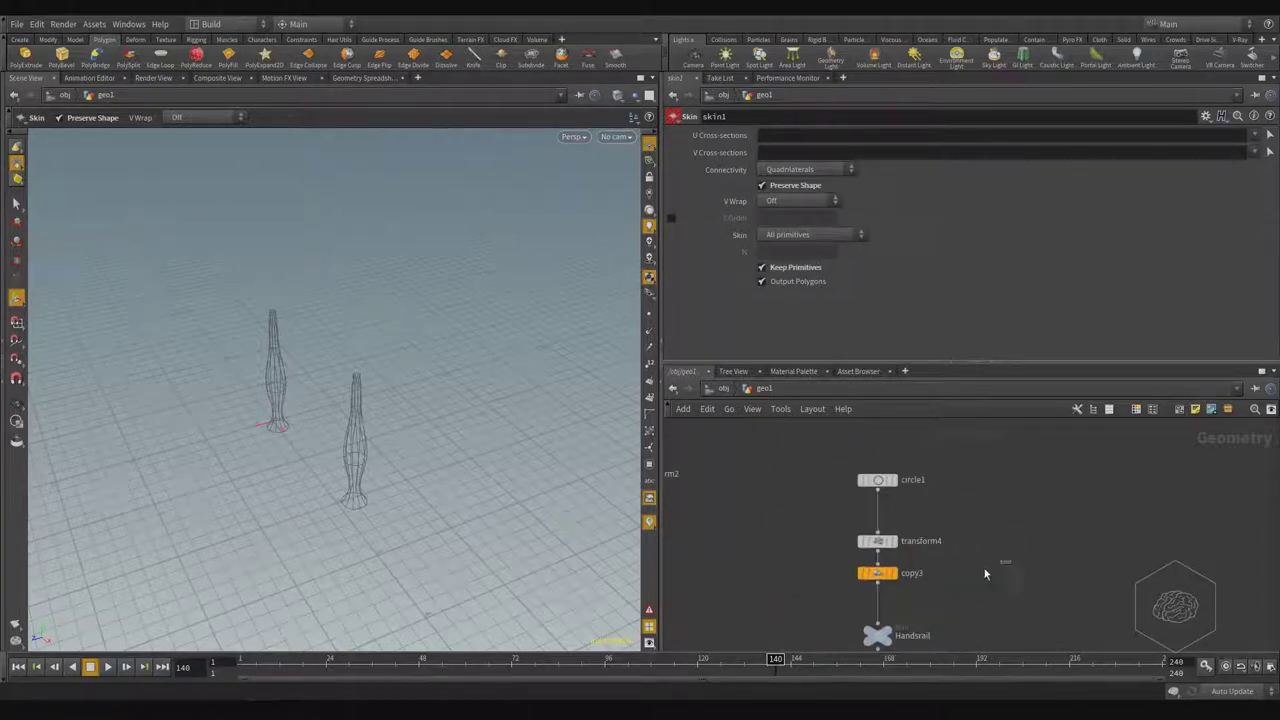
# - Enable the output group prefix and copy number attribute on copy3, and set the prefix to handsrail_
pyautogui.moveTo(1000, 568); pyautogui.dragTo(745, 634)
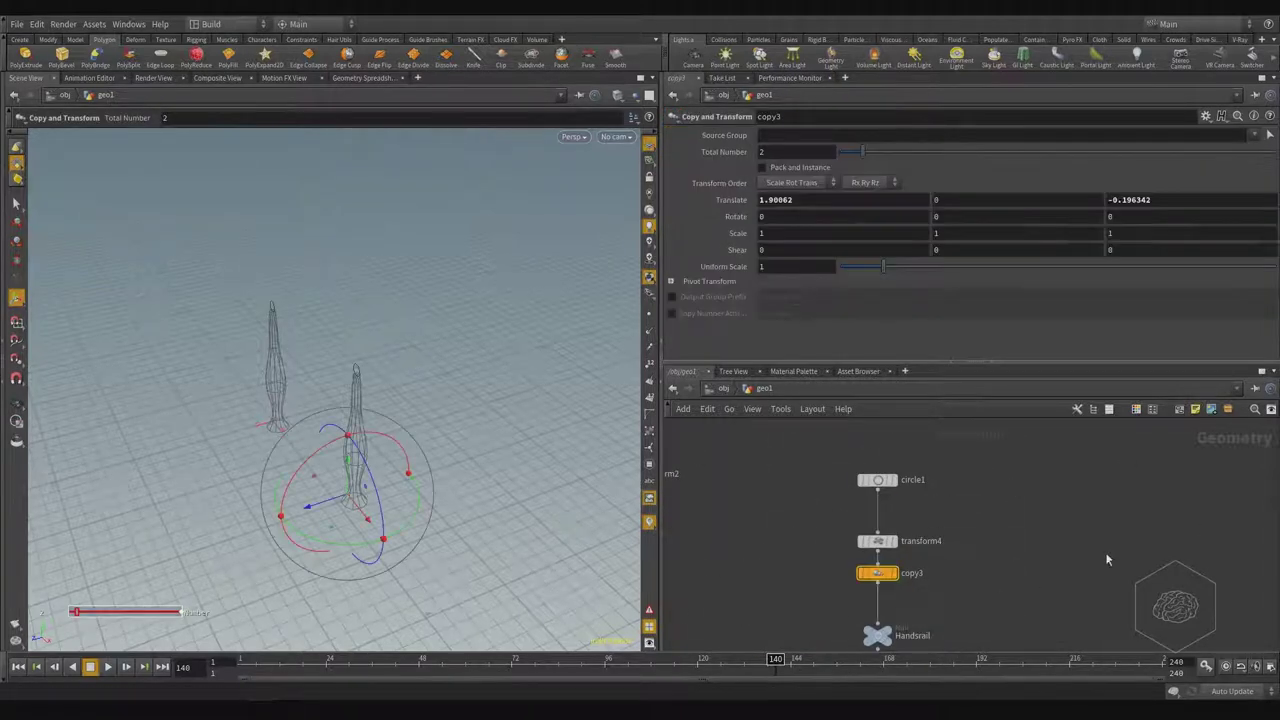
pyautogui.click(672, 298)
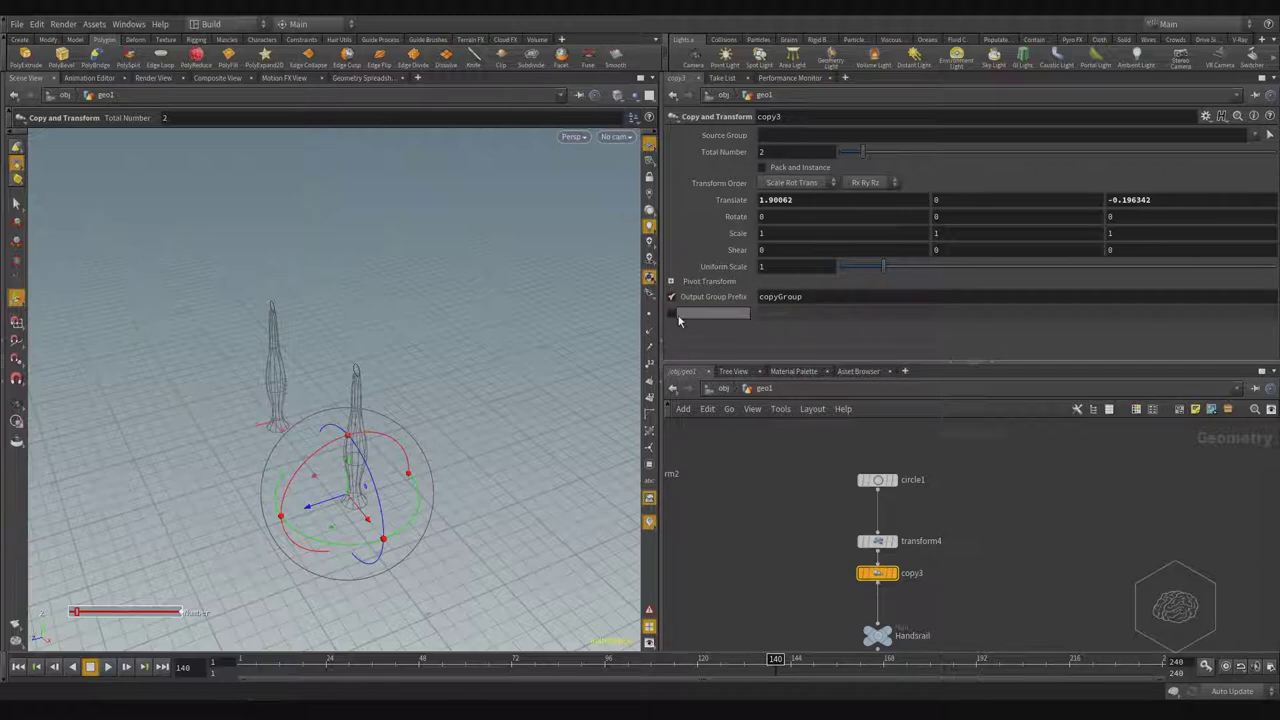
pyautogui.click(673, 315)
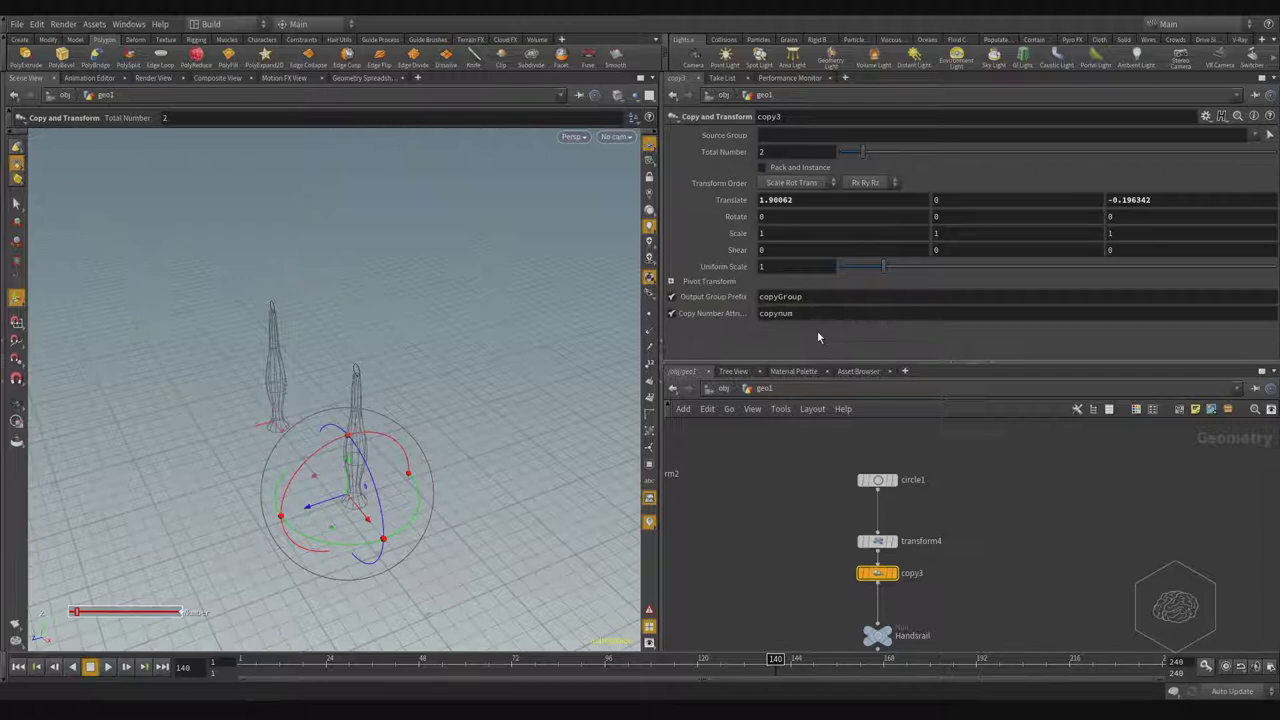
pyautogui.doubleClick(820, 298)
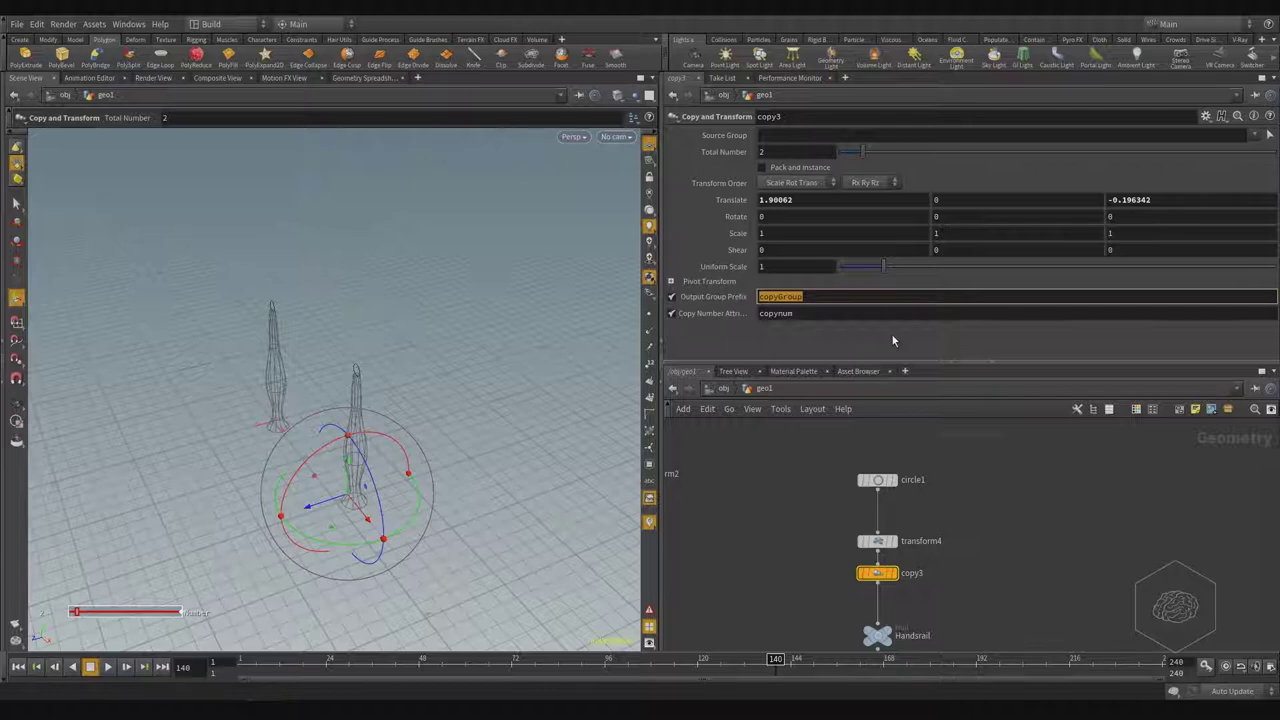
pyautogui.write('han')
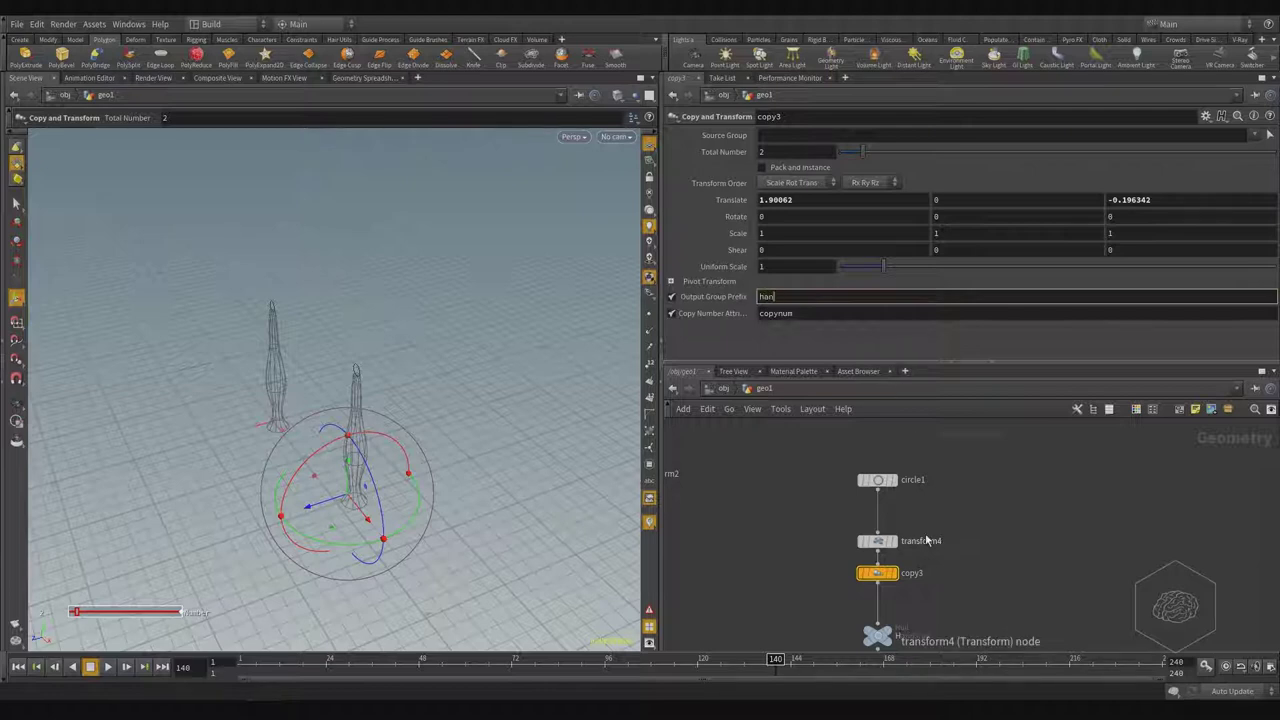
pyautogui.write('dsrail_')
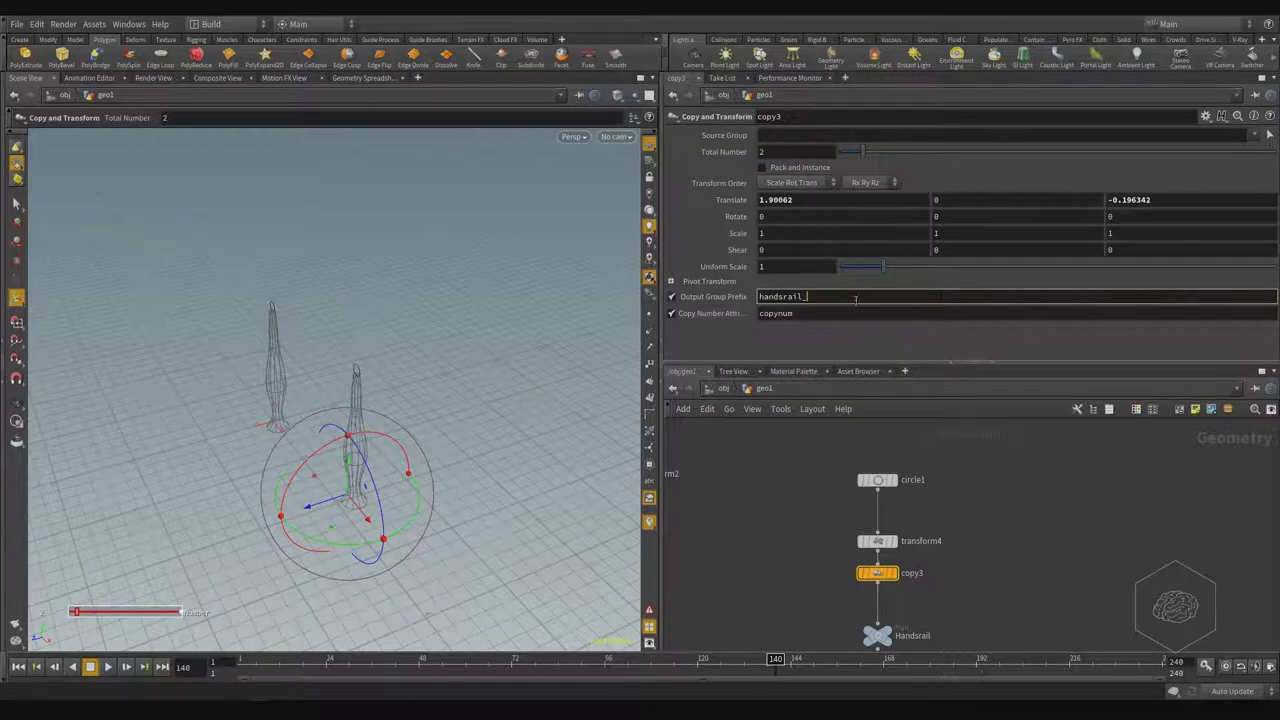
# - Inspect copy3's node information for the primitive groups it outputs
pyautogui.scroll(3, 885, 605)
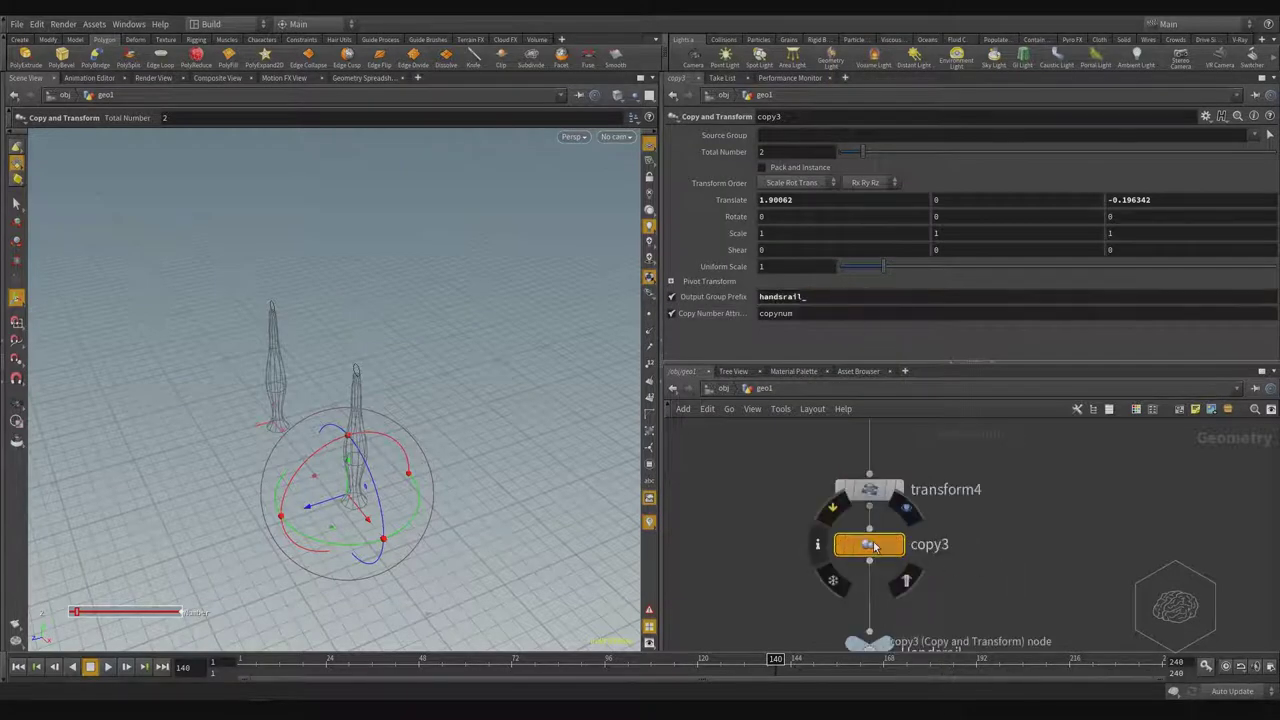
pyautogui.middleClick(873, 545)
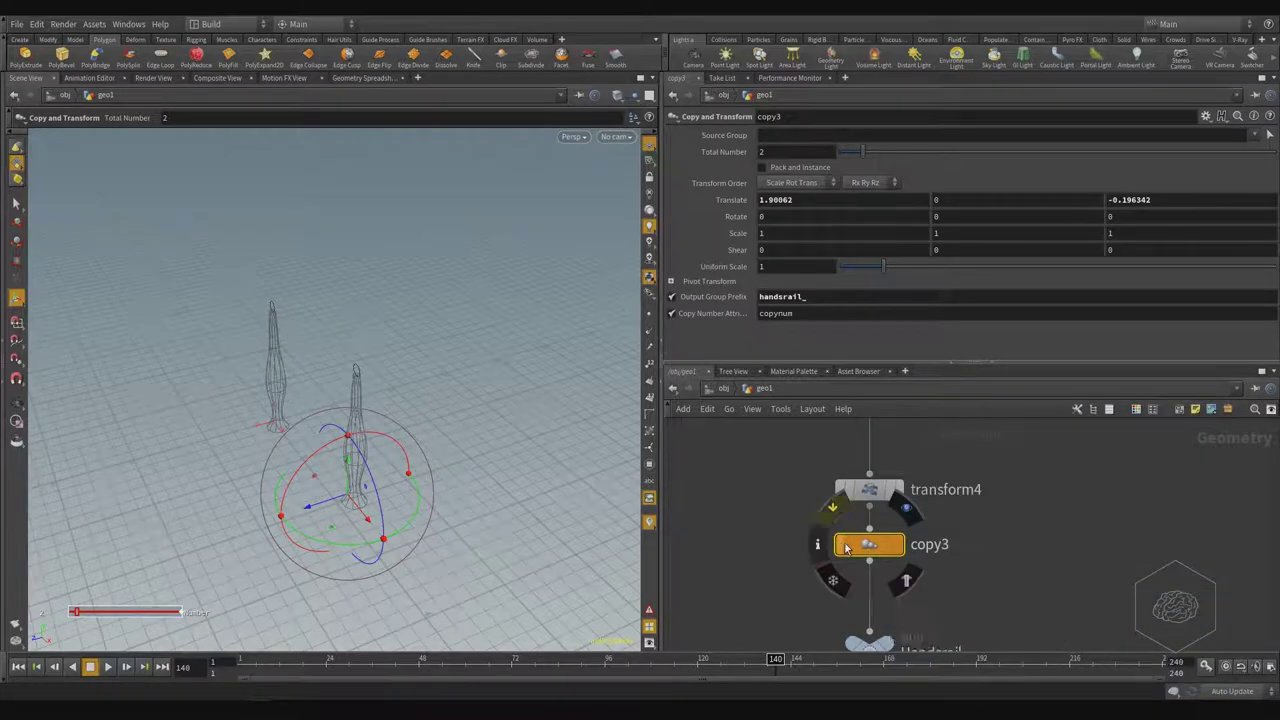
pyautogui.middleClick(871, 546)
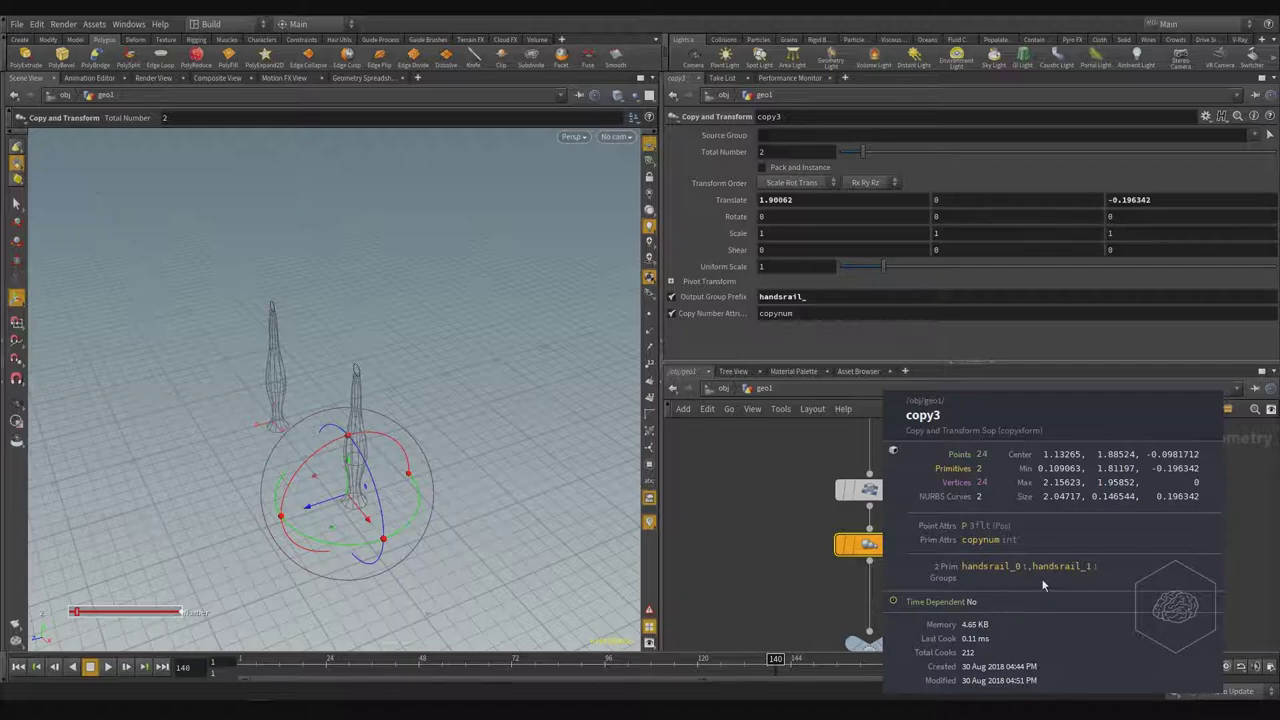
# - Set skin1's U Cross-sections to the handsrail_0 group
pyautogui.moveTo(780, 574); pyautogui.dragTo(866, 392, button='middle')
pyautogui.scroll(-4, 909, 498)
pyautogui.moveTo(868, 588); pyautogui.dragTo(945, 564, button='middle')
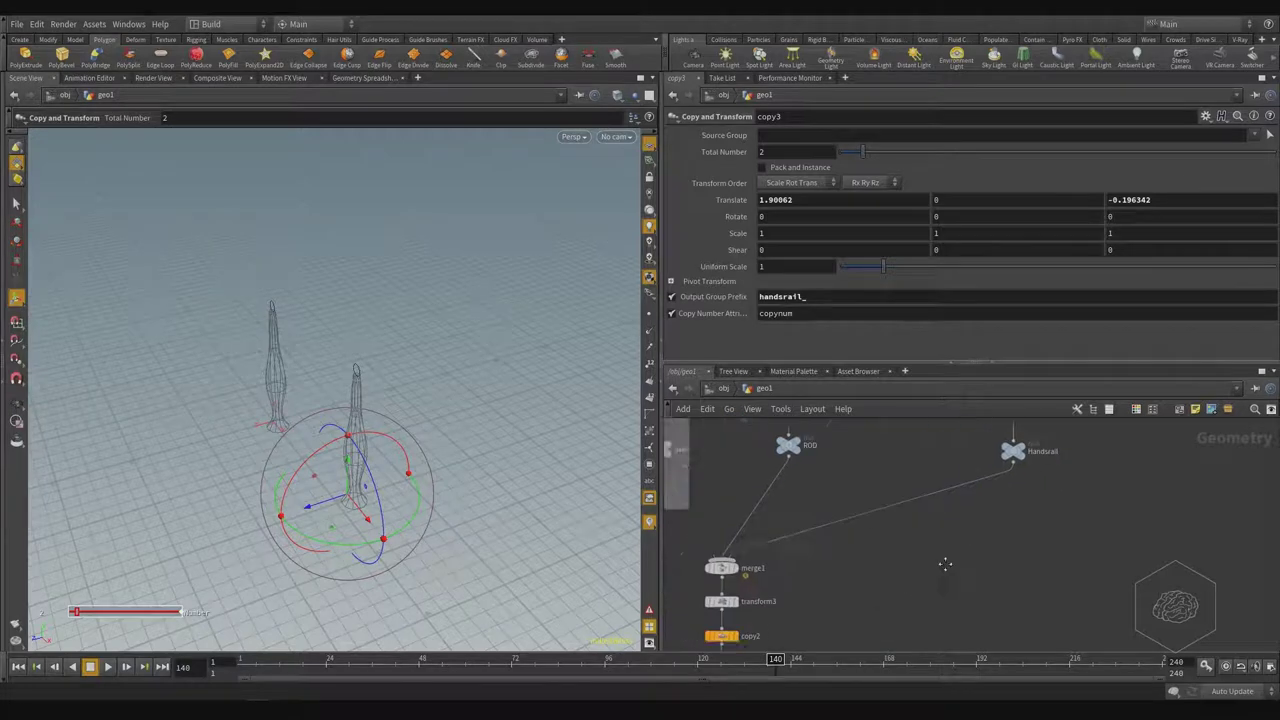
pyautogui.scroll(2, 808, 618)
pyautogui.moveTo(808, 618); pyautogui.dragTo(953, 432, button='middle')
pyautogui.scroll(4, 835, 503)
pyautogui.moveTo(966, 503); pyautogui.dragTo(795, 596)
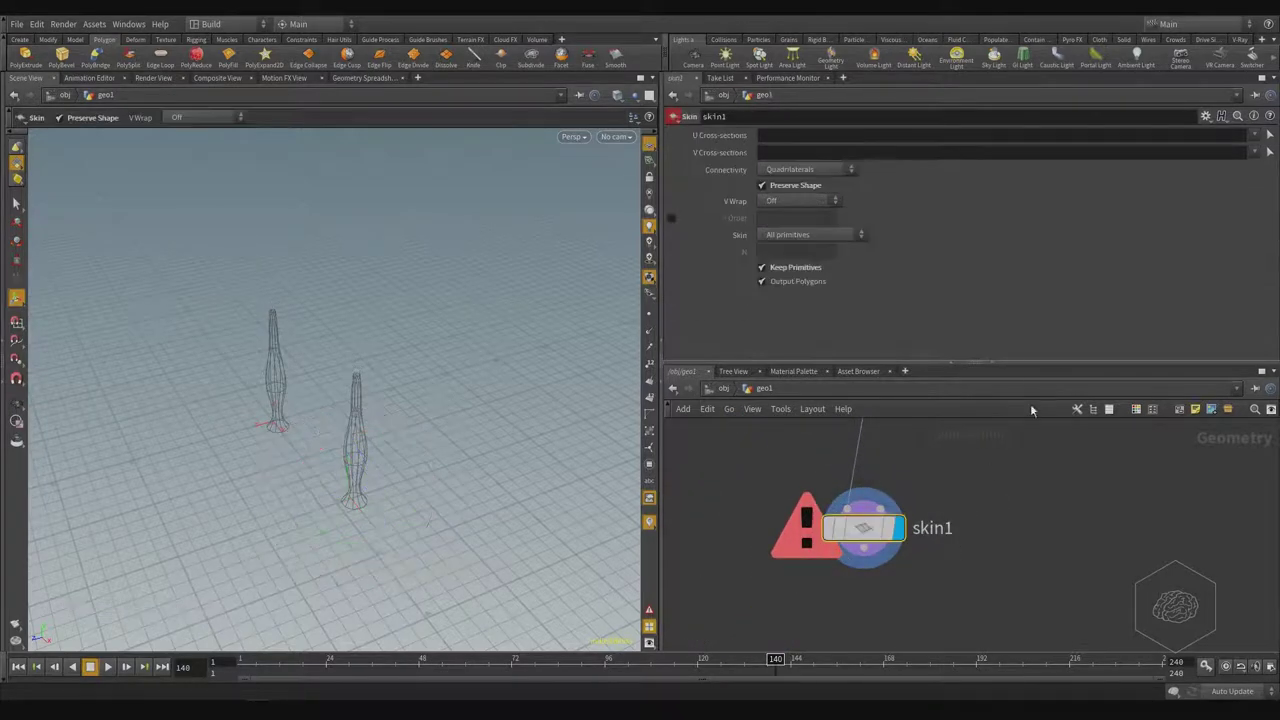
pyautogui.click(1255, 135)
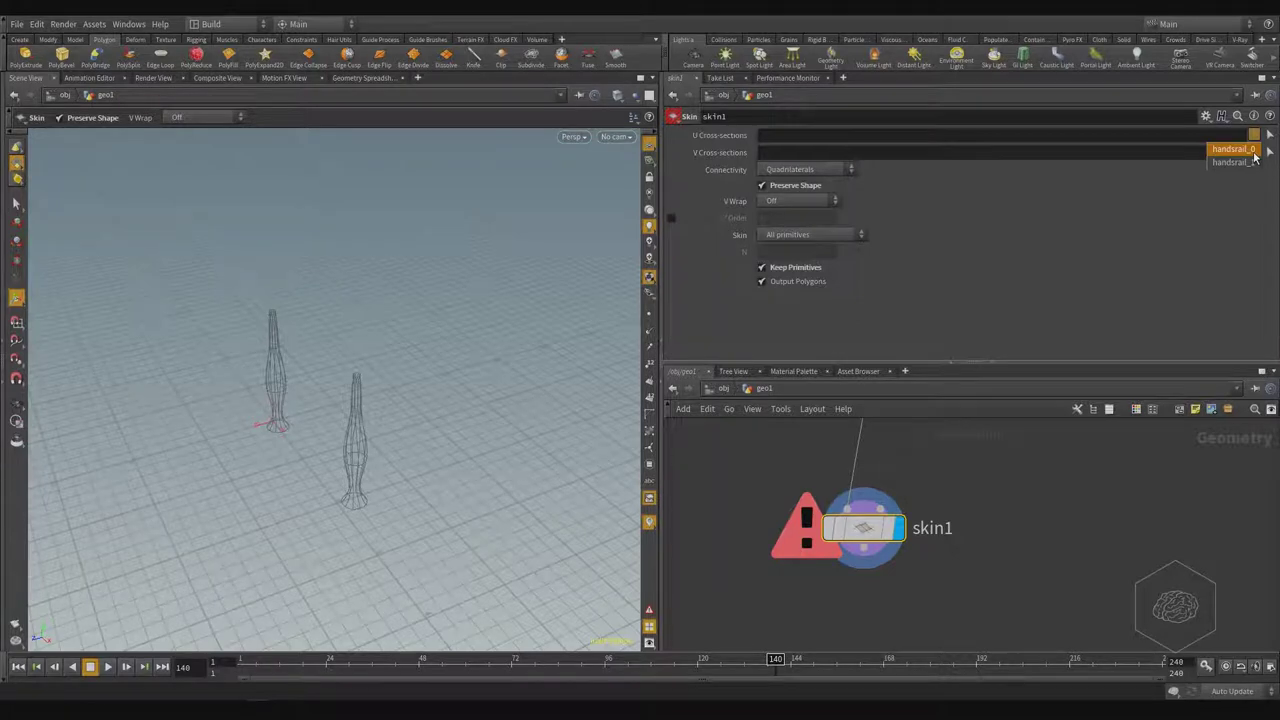
pyautogui.click(1254, 152)
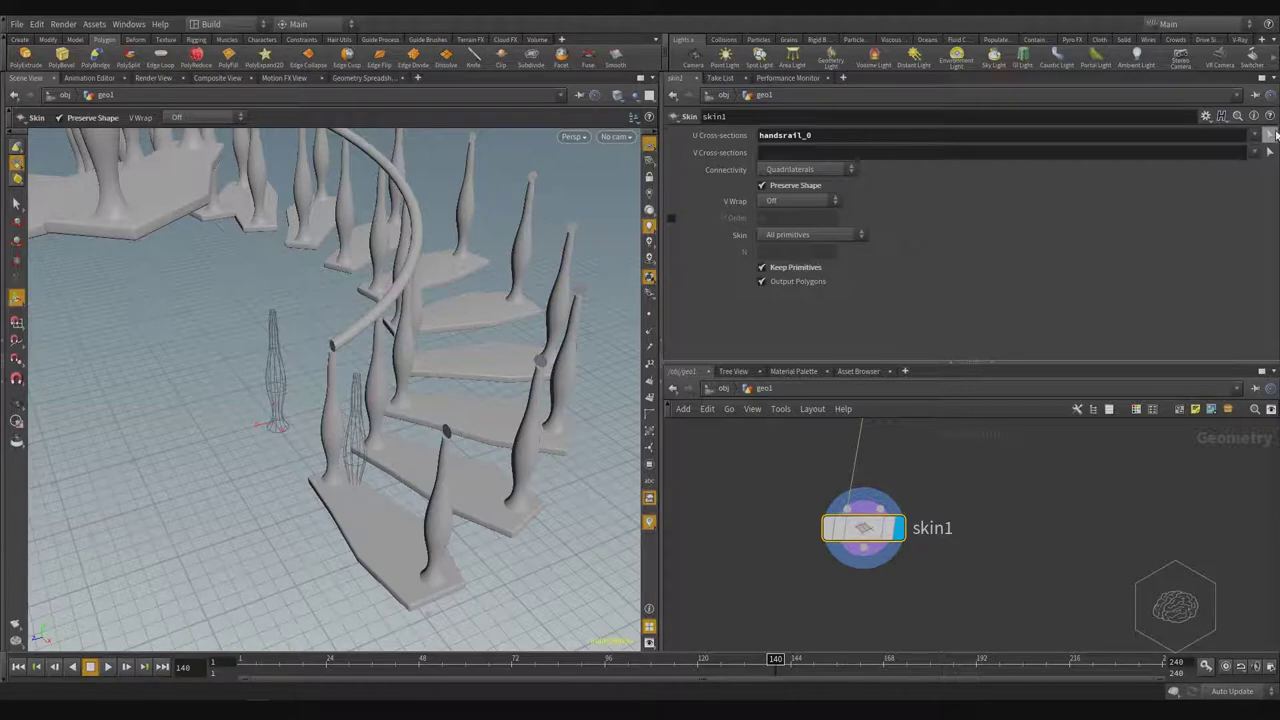
# - Try adding the handsrail_1 group to skin1's U Cross-sections and examine the resulting surface along the stairs
pyautogui.click(1254, 134)
pyautogui.click(1228, 163)
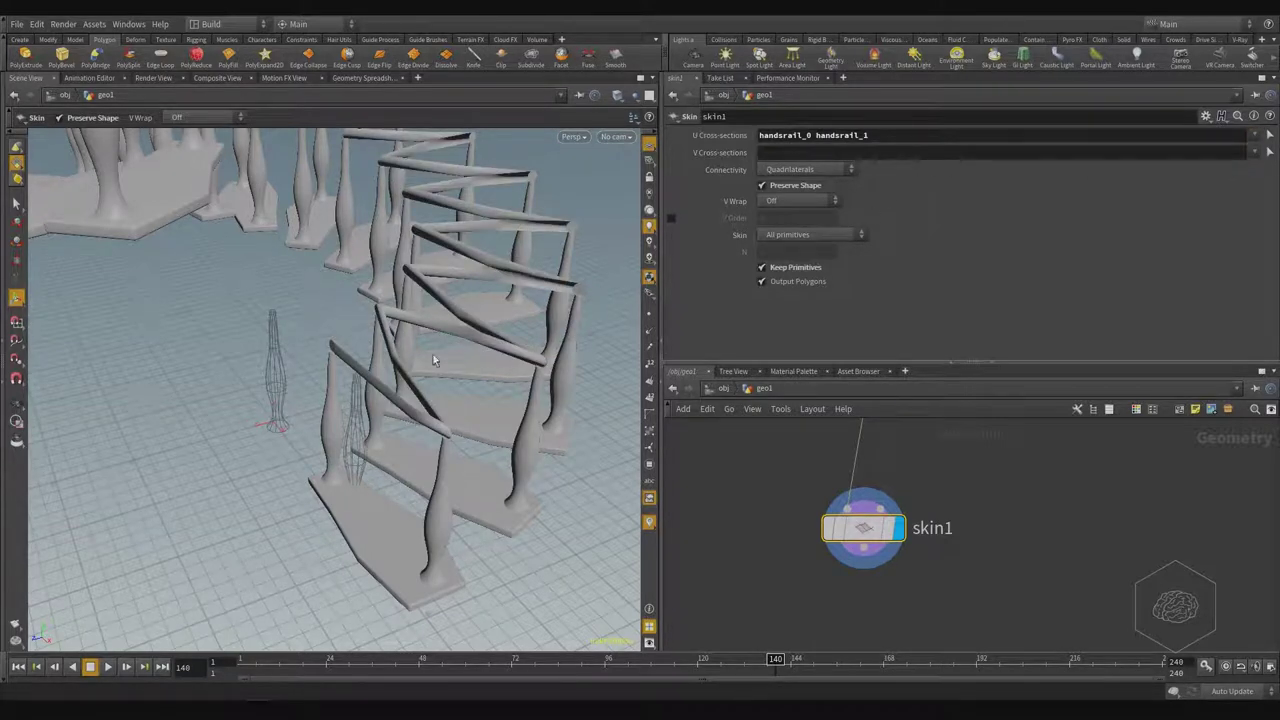
pyautogui.keyDown('alt'); pyautogui.moveTo(456, 209); pyautogui.dragTo(428, 402, button='middle'); pyautogui.keyUp('alt')
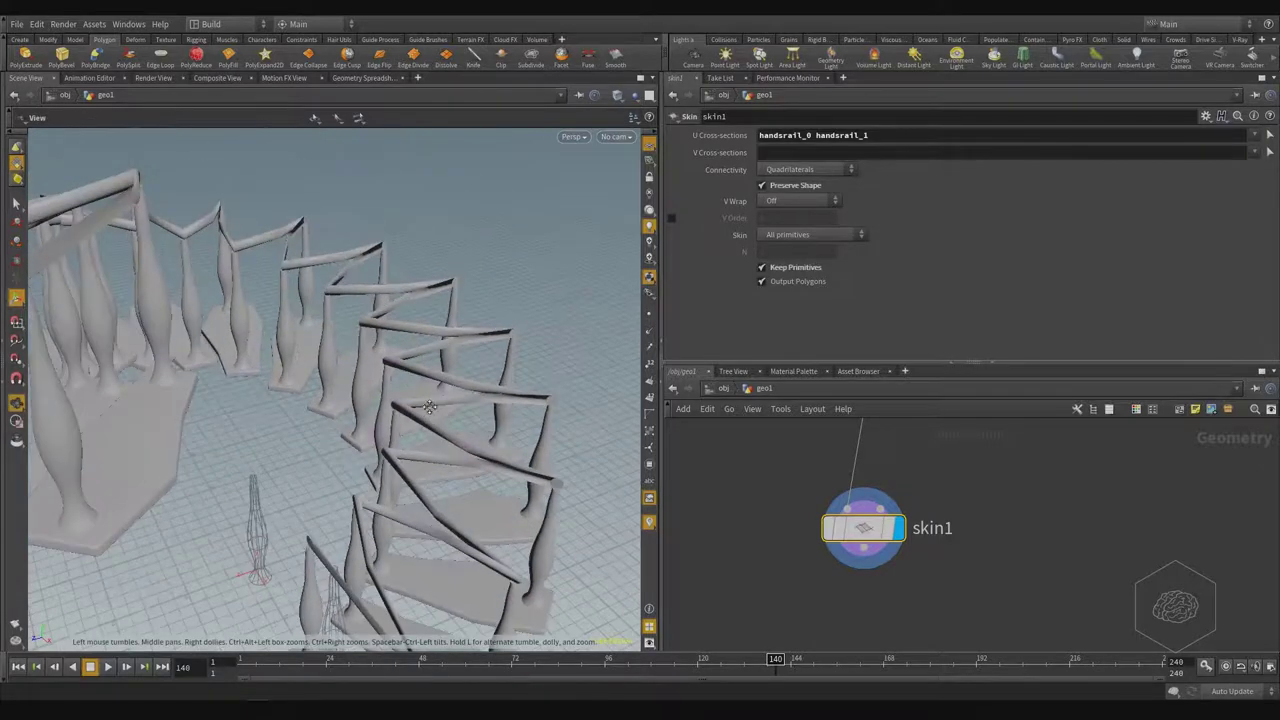
# - Remove the handsrail_1 group from skin1's U Cross-sections, keeping only handsrail_0
pyautogui.click(903, 135)
pyautogui.hotkey('shift', 'Left')
pyautogui.hotkey('shift', 'Left')
pyautogui.hotkey('shift', 'Left')
pyautogui.hotkey('shift', 'Left')
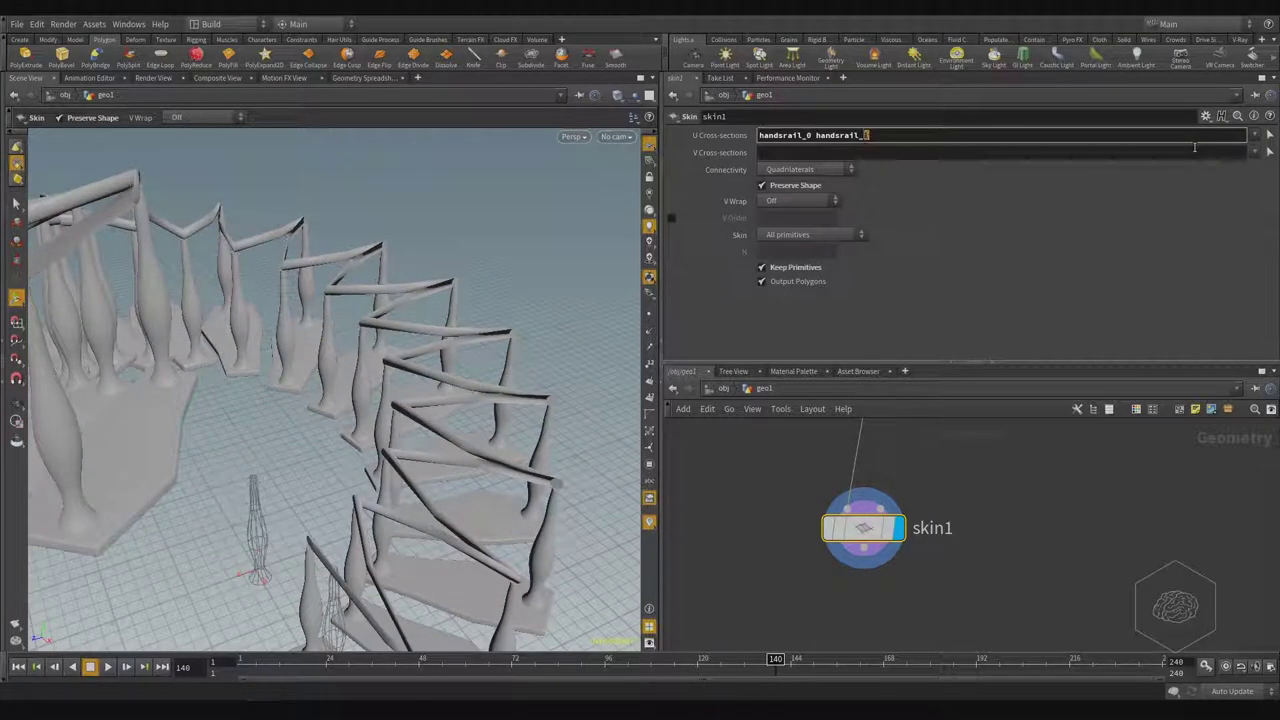
pyautogui.hotkey('shift', 'Left')
pyautogui.hotkey('shift', 'Left')
pyautogui.hotkey('shift', 'Left')
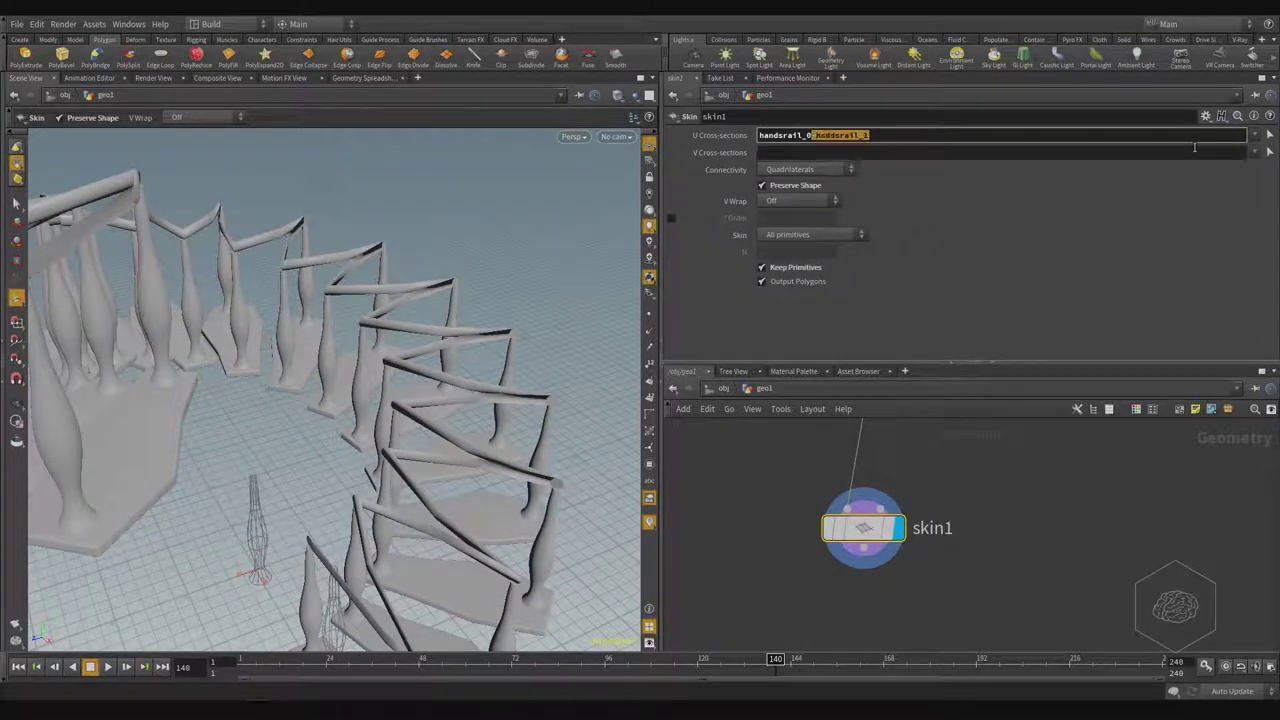
pyautogui.press('BackSpace')
pyautogui.press('Return')
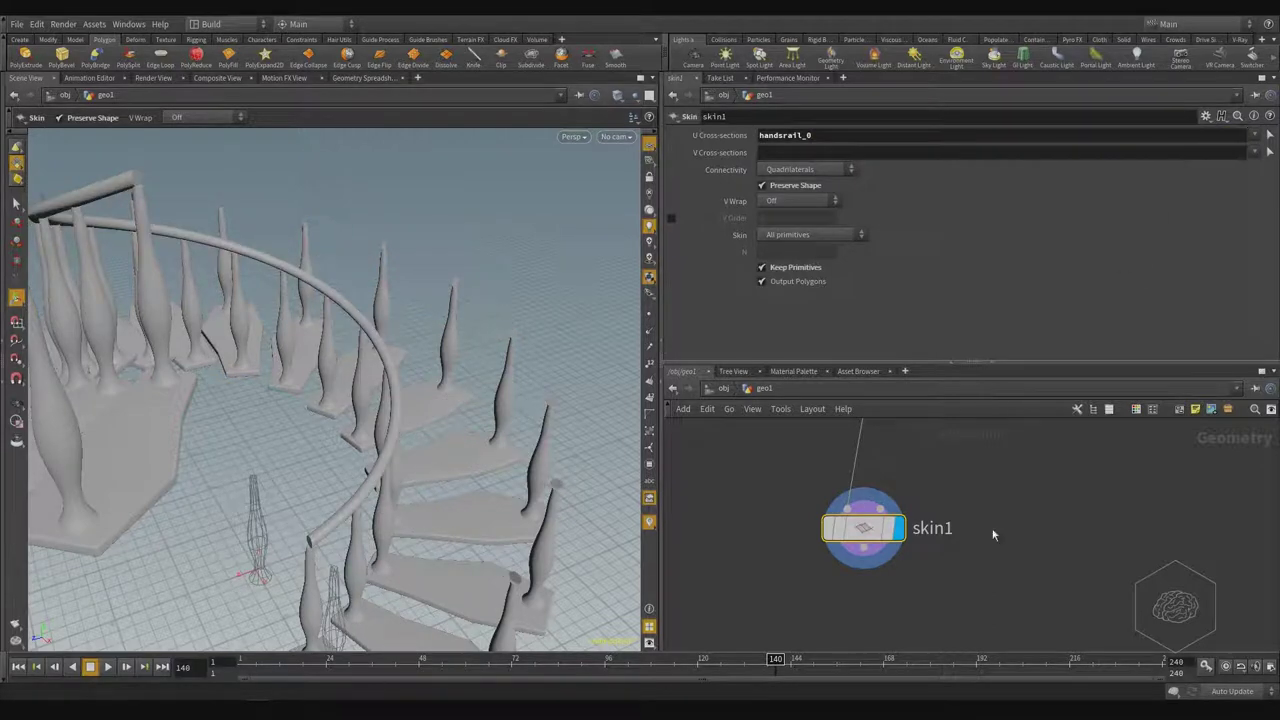
pyautogui.moveTo(972, 576); pyautogui.dragTo(998, 559, button='middle')
pyautogui.moveTo(1074, 506); pyautogui.dragTo(862, 556)
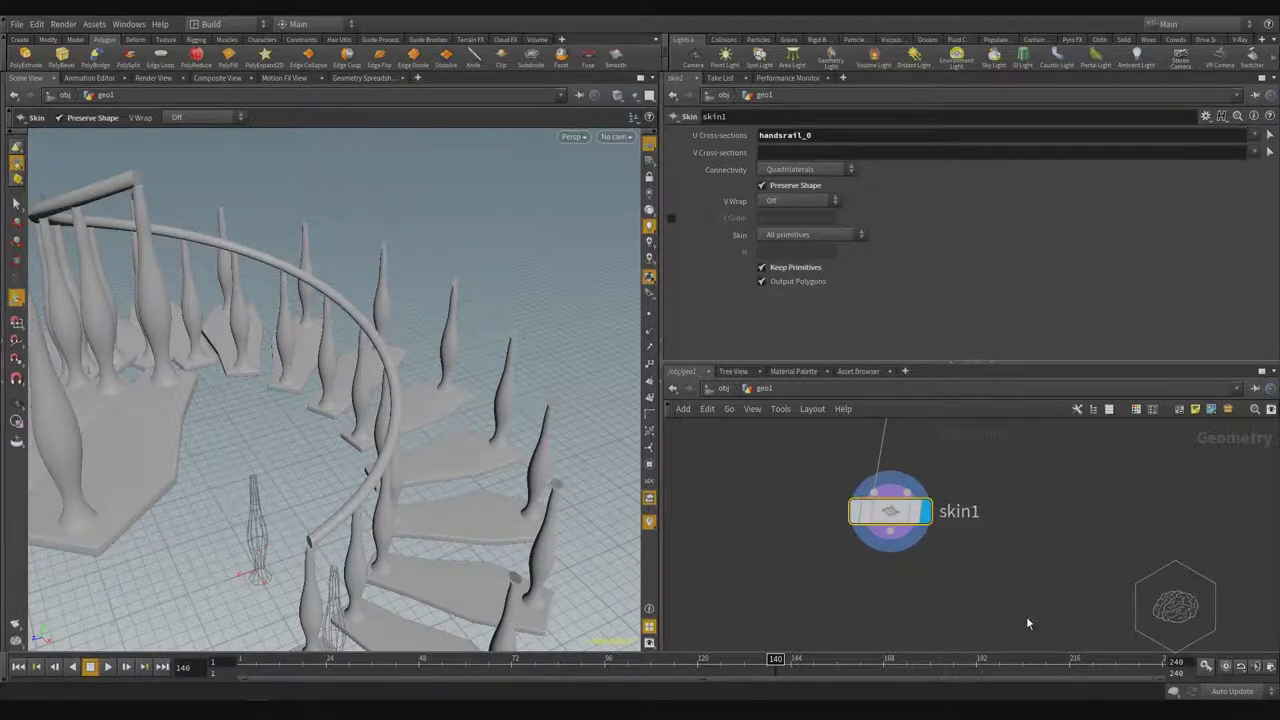
pyautogui.moveTo(1026, 617); pyautogui.dragTo(1022, 534, button='middle')
pyautogui.moveTo(989, 486); pyautogui.dragTo(886, 592, button='middle')
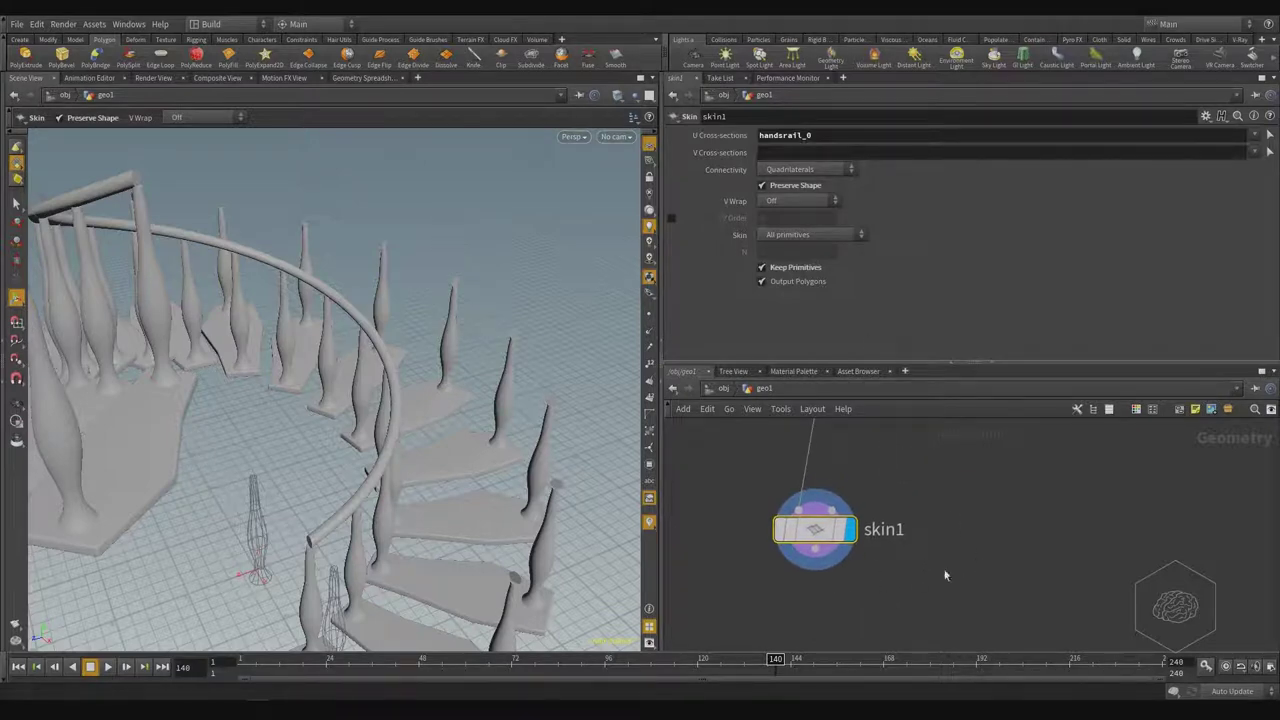
pyautogui.moveTo(826, 541)
pyautogui.hotkey('ctrl', 'c')
pyautogui.hotkey('ctrl', 'v')
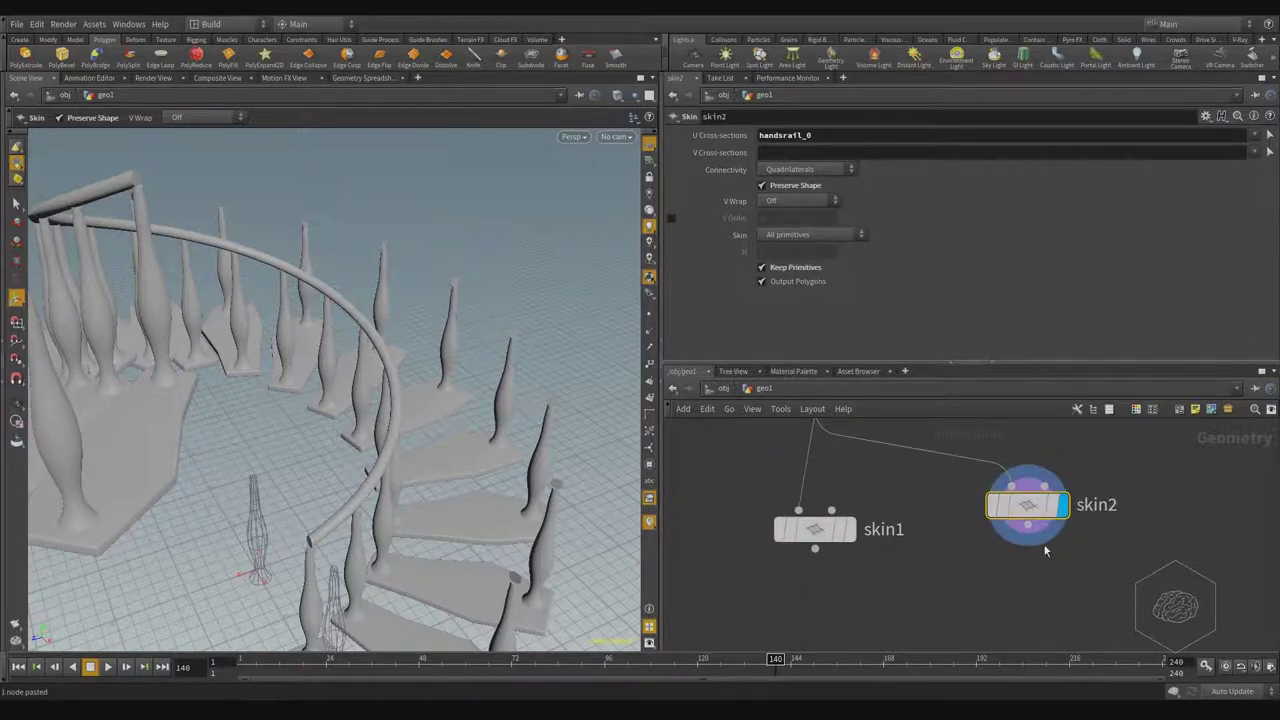
pyautogui.press('Delete')
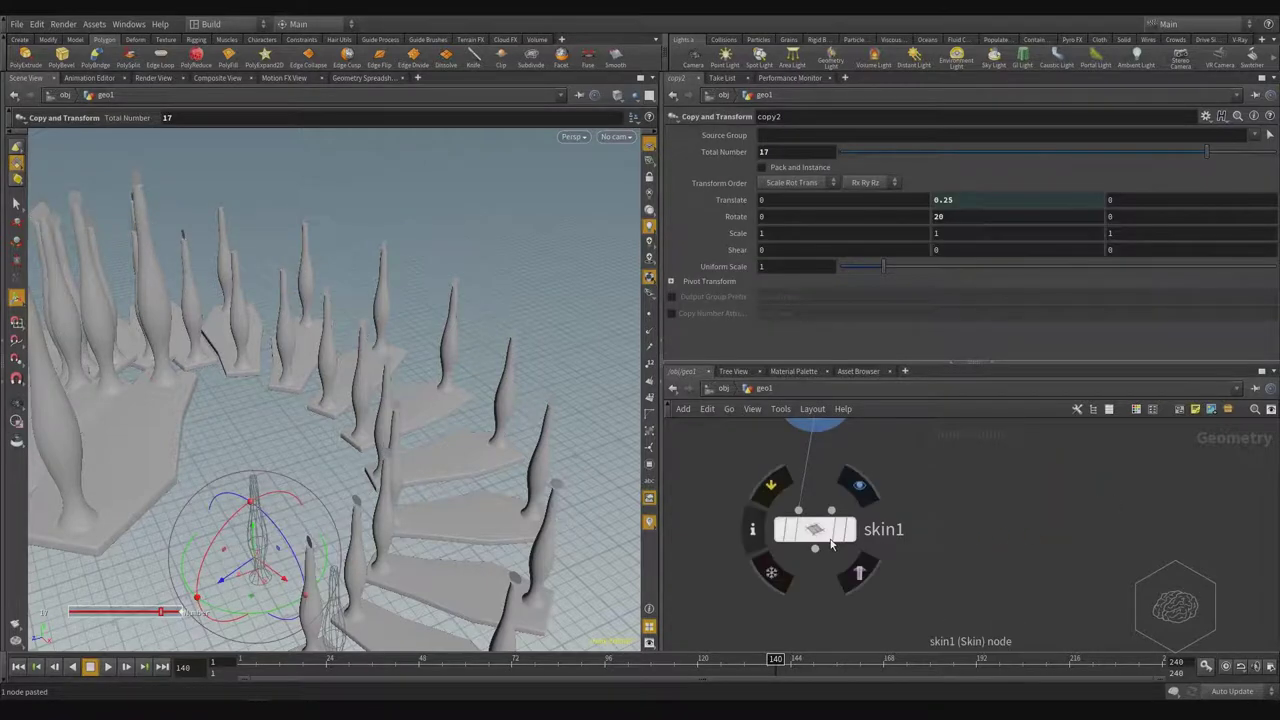
# - Duplicate the skin1 node, feed skin1's output into the copy's first input, and place the copy directly beneath skin1
pyautogui.click(830, 541)
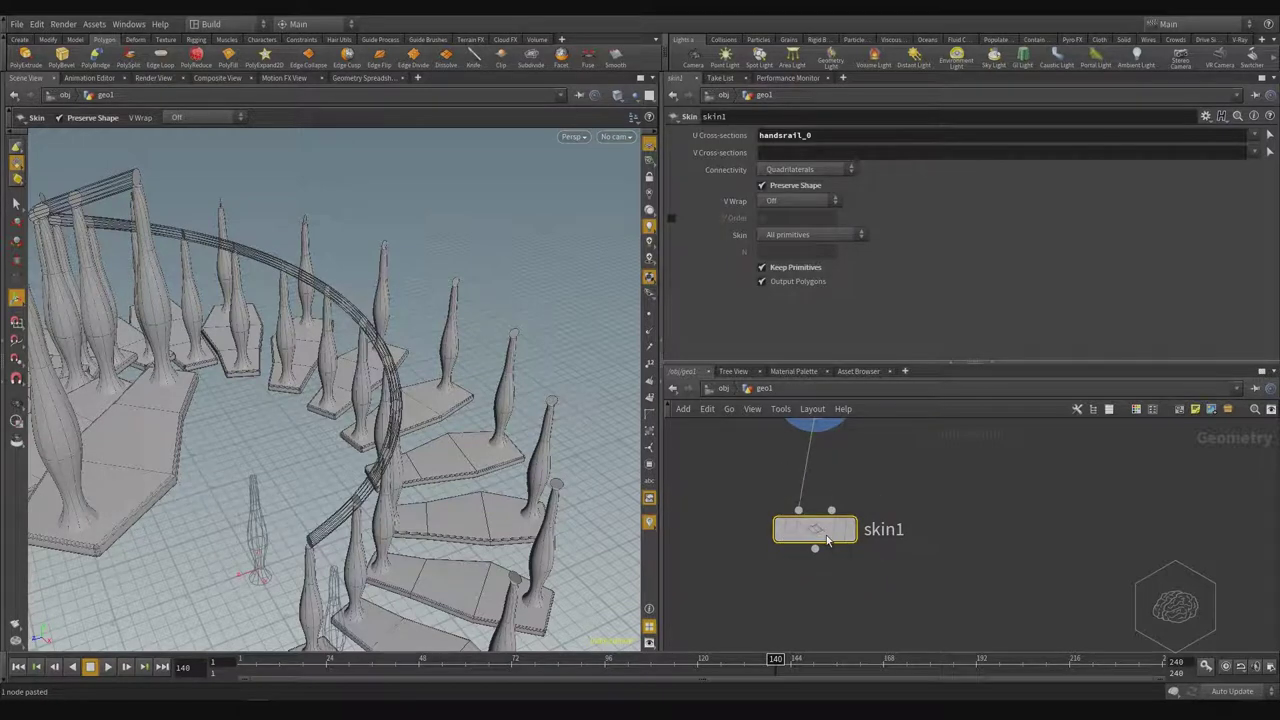
pyautogui.keyDown('alt'); pyautogui.moveTo(826, 535); pyautogui.dragTo(1062, 542); pyautogui.keyUp('alt')
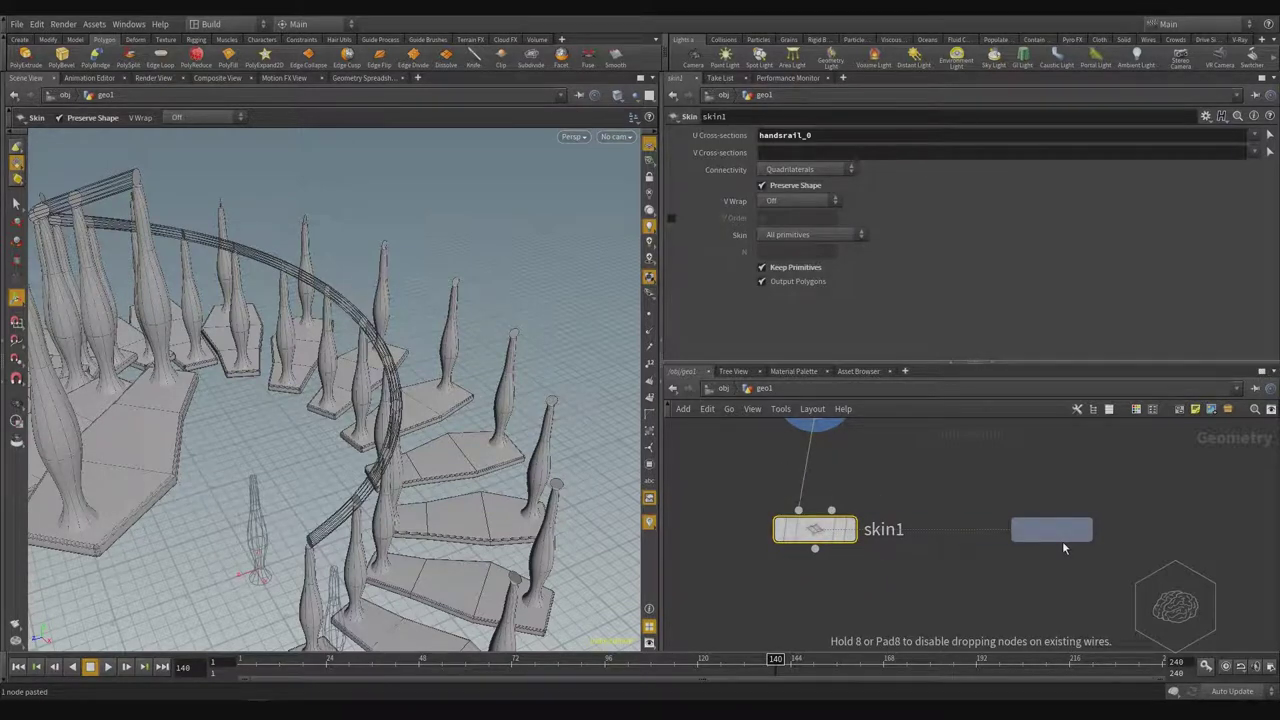
pyautogui.click(1063, 547)
pyautogui.moveTo(1093, 578); pyautogui.dragTo(1121, 505, button='middle')
pyautogui.moveTo(1090, 458); pyautogui.dragTo(1025, 605)
pyautogui.click(843, 477)
pyautogui.click(990, 569)
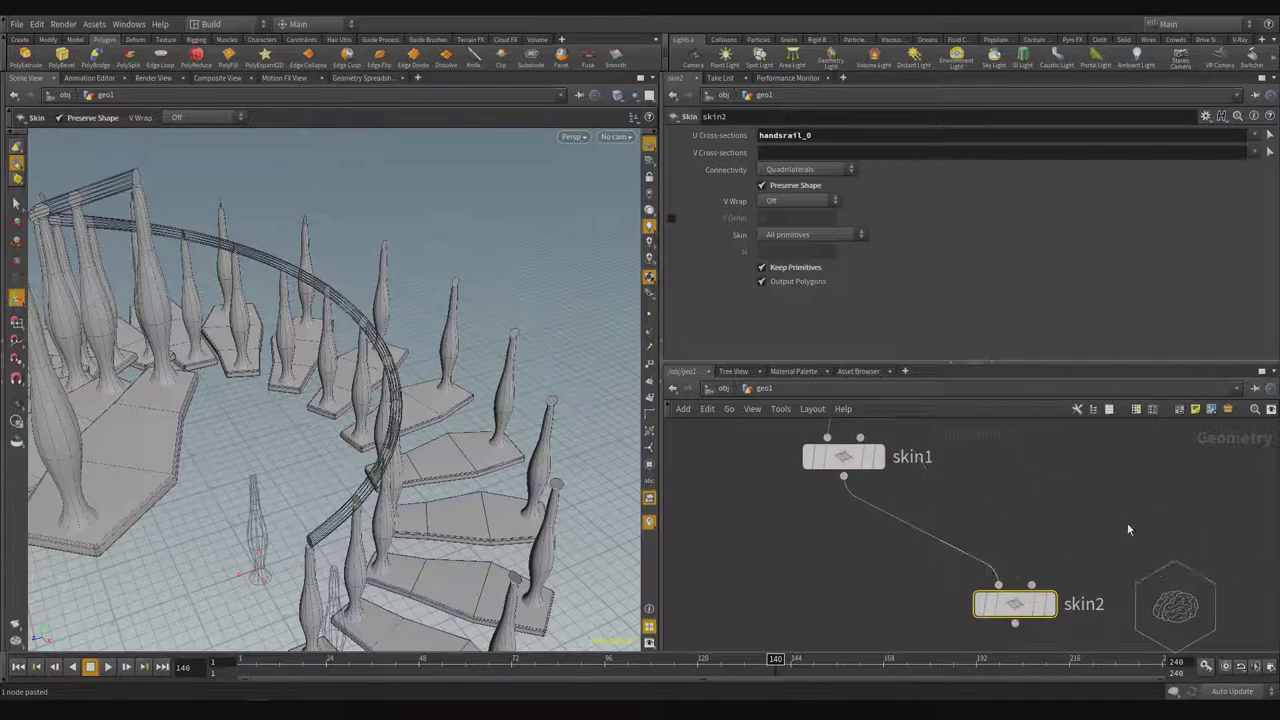
pyautogui.moveTo(1127, 522); pyautogui.dragTo(1017, 506, button='middle')
pyautogui.moveTo(878, 596); pyautogui.dragTo(709, 568)
# - Set skin2's U Cross-sections to the handsrail_1 group and make skin2 the displayed node
pyautogui.click(1080, 131)
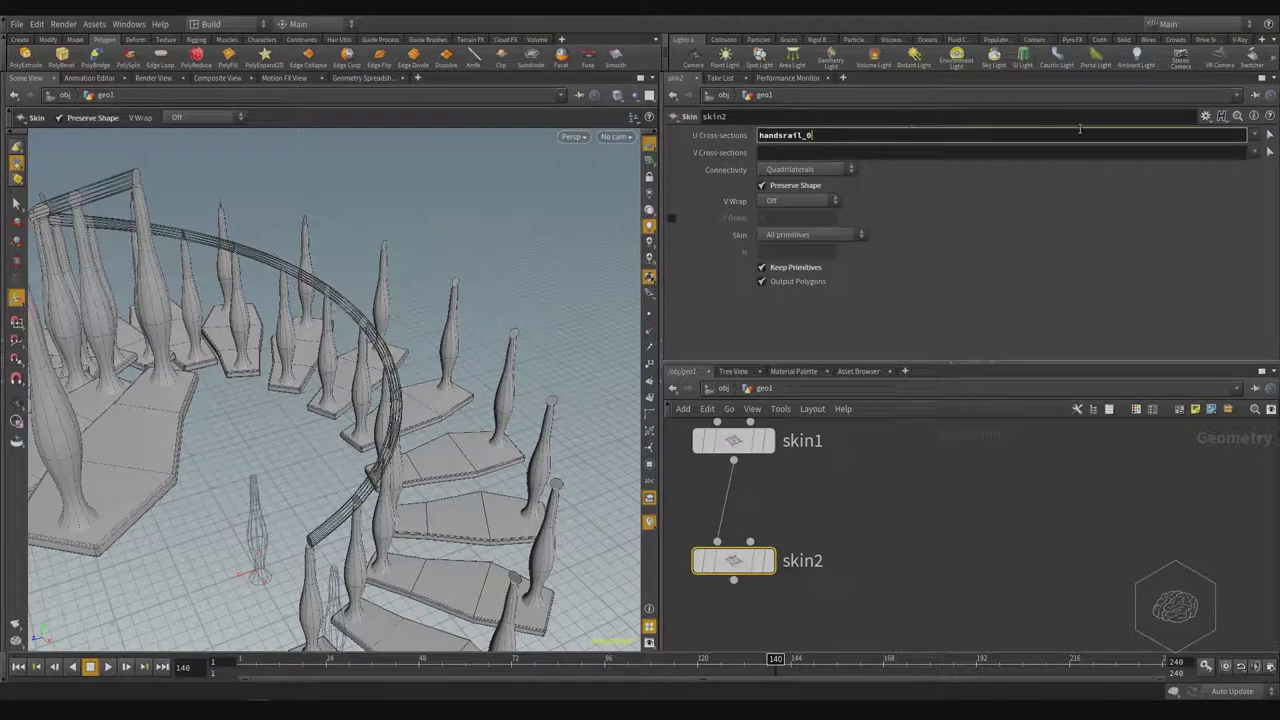
pyautogui.write('1')
pyautogui.press('Return')
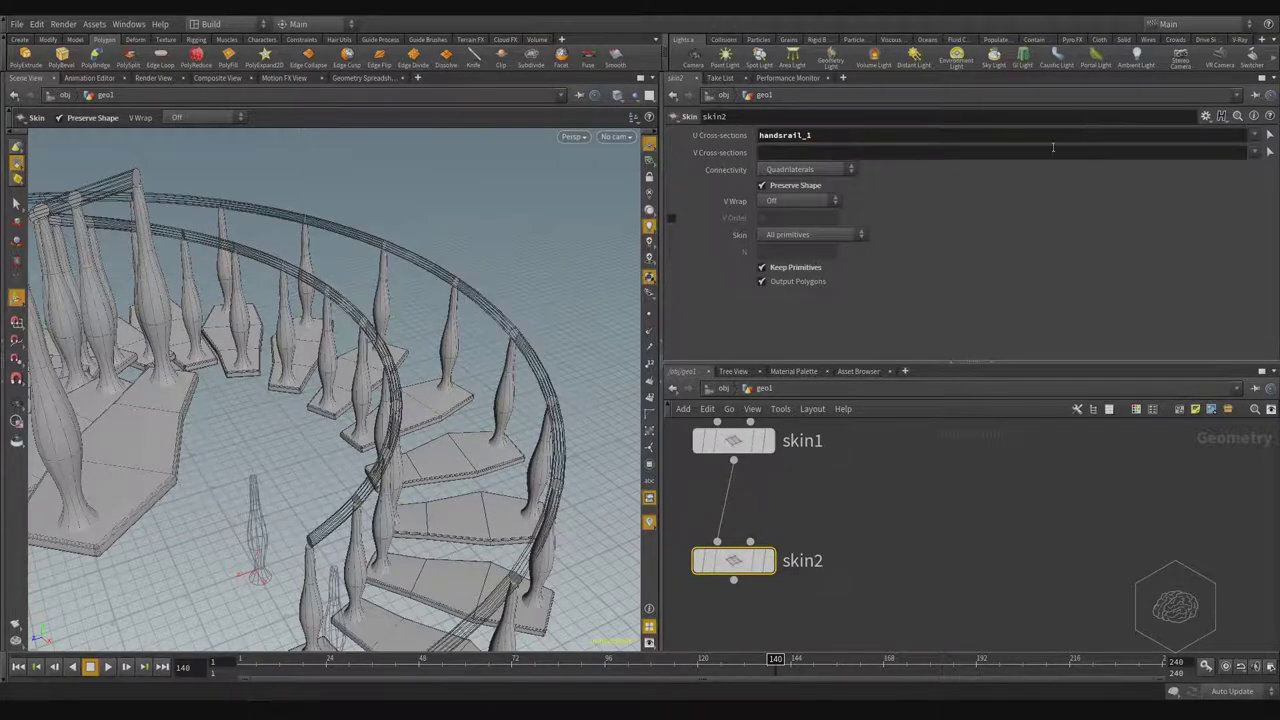
pyautogui.moveTo(896, 585); pyautogui.dragTo(951, 547, button='middle')
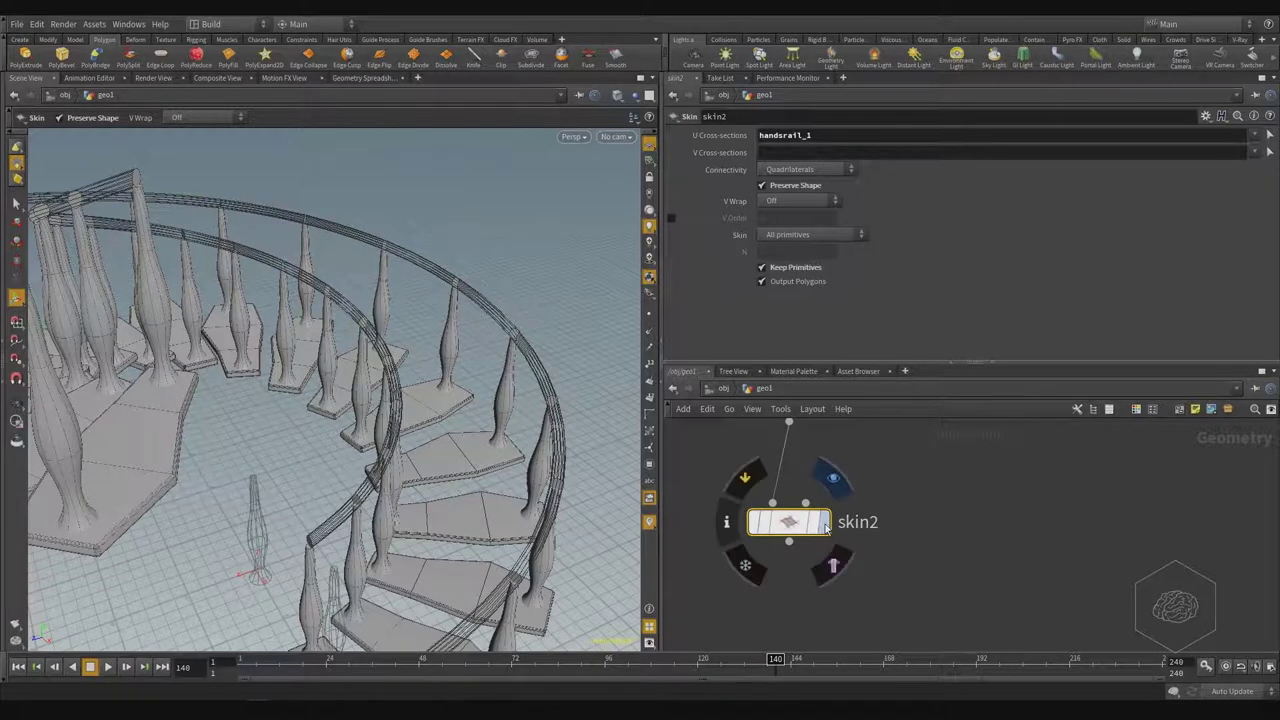
pyautogui.click(830, 480)
# - Set the Total Number of copies on copy2 to 20
pyautogui.moveTo(998, 500); pyautogui.dragTo(1013, 499, button='middle')
pyautogui.keyDown('alt'); pyautogui.moveTo(348, 422); pyautogui.dragTo(348, 383); pyautogui.keyUp('alt')
pyautogui.moveTo(934, 486); pyautogui.dragTo(988, 558, button='middle')
pyautogui.scroll(-5, 987, 558)
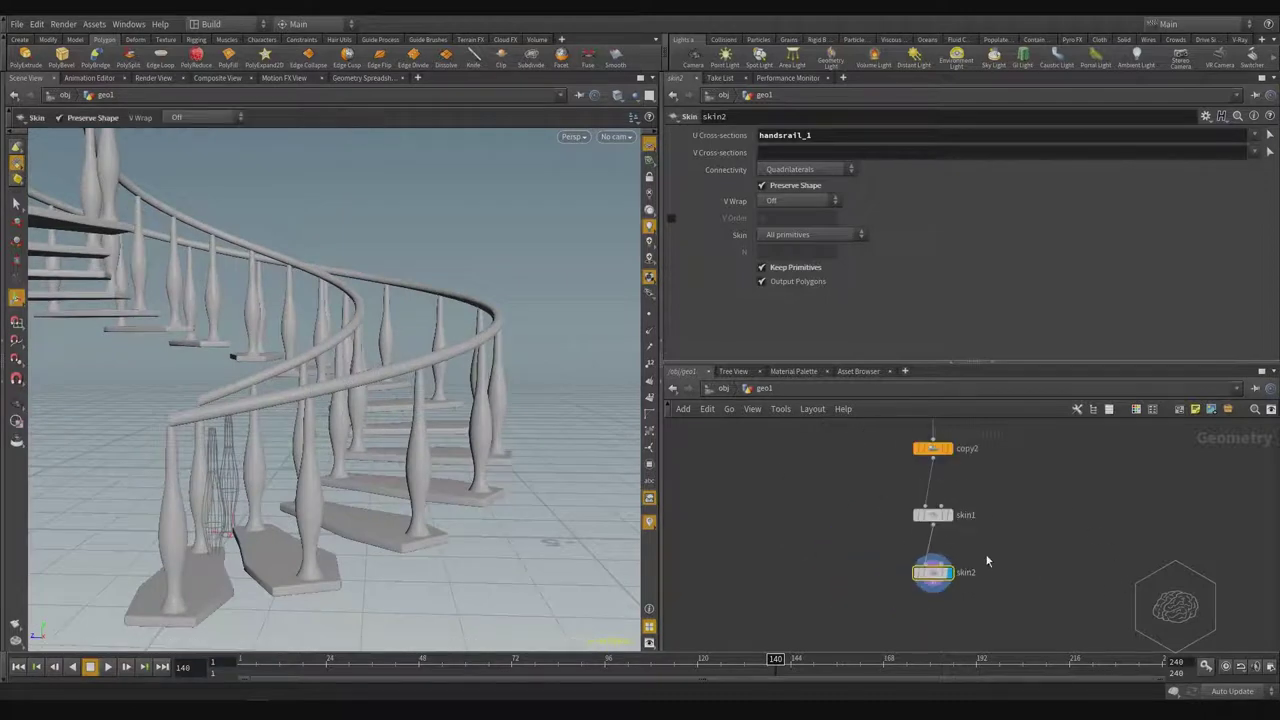
pyautogui.moveTo(962, 486); pyautogui.dragTo(943, 556, button='middle')
pyautogui.scroll(3, 942, 556)
pyautogui.moveTo(942, 543); pyautogui.dragTo(861, 589)
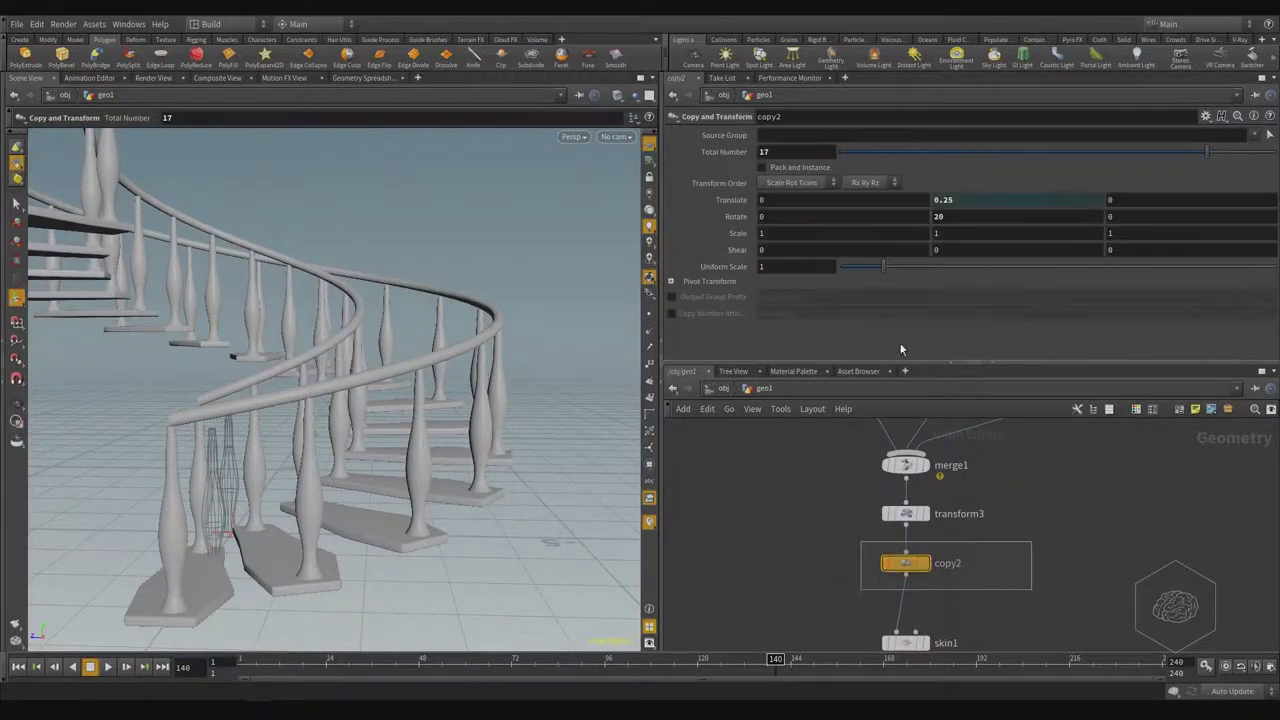
pyautogui.moveTo(1105, 159); pyautogui.dragTo(1272, 151)
# - Select skin2 and examine the staircase and both handrails from above, from the side and at the ends
pyautogui.keyDown('alt'); pyautogui.moveTo(482, 315); pyautogui.dragTo(472, 442, button='right'); pyautogui.keyUp('alt')
pyautogui.keyDown('alt'); pyautogui.moveTo(432, 349); pyautogui.dragTo(224, 426); pyautogui.keyUp('alt')
pyautogui.keyDown('alt'); pyautogui.moveTo(452, 396); pyautogui.dragTo(422, 391, button='middle'); pyautogui.keyUp('alt')
pyautogui.moveTo(1137, 617); pyautogui.dragTo(1099, 456, button='middle')
pyautogui.moveTo(993, 576); pyautogui.dragTo(998, 515, button='middle')
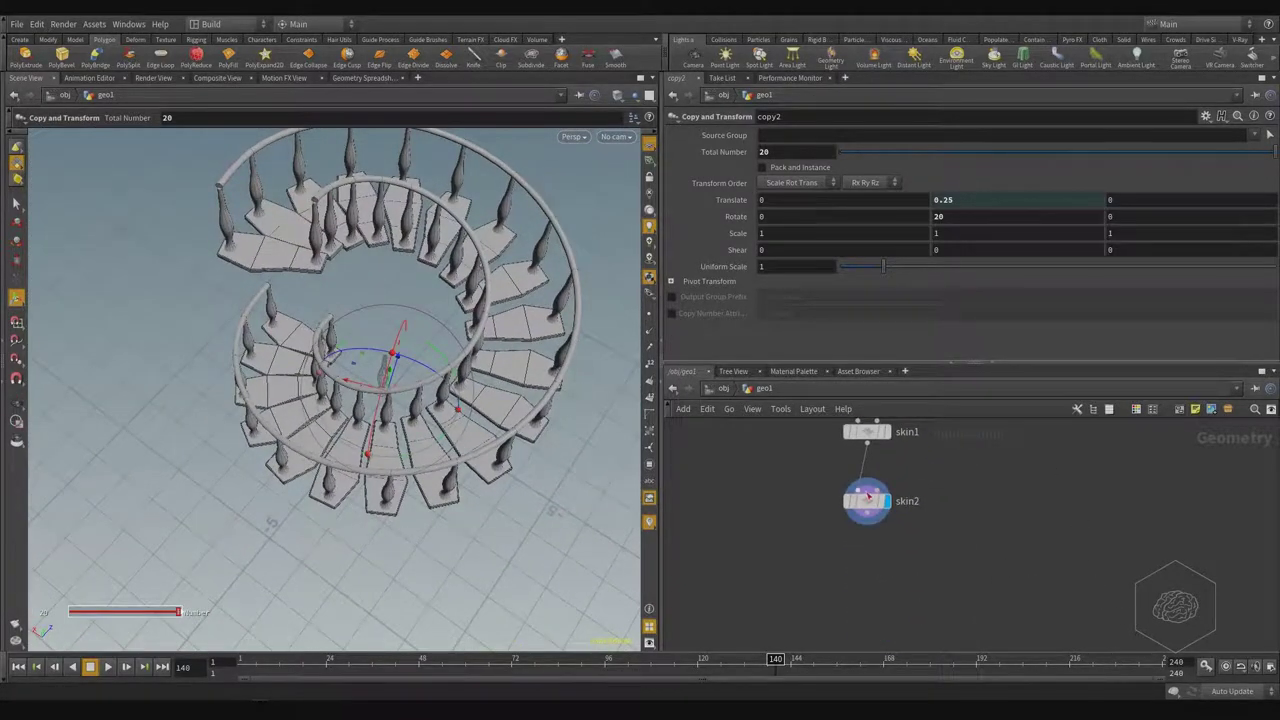
pyautogui.click(867, 500)
pyautogui.press('Escape')
pyautogui.moveTo(411, 348); pyautogui.dragTo(404, 378)
pyautogui.press('Return')
pyautogui.press('Escape')
pyautogui.press('Return')
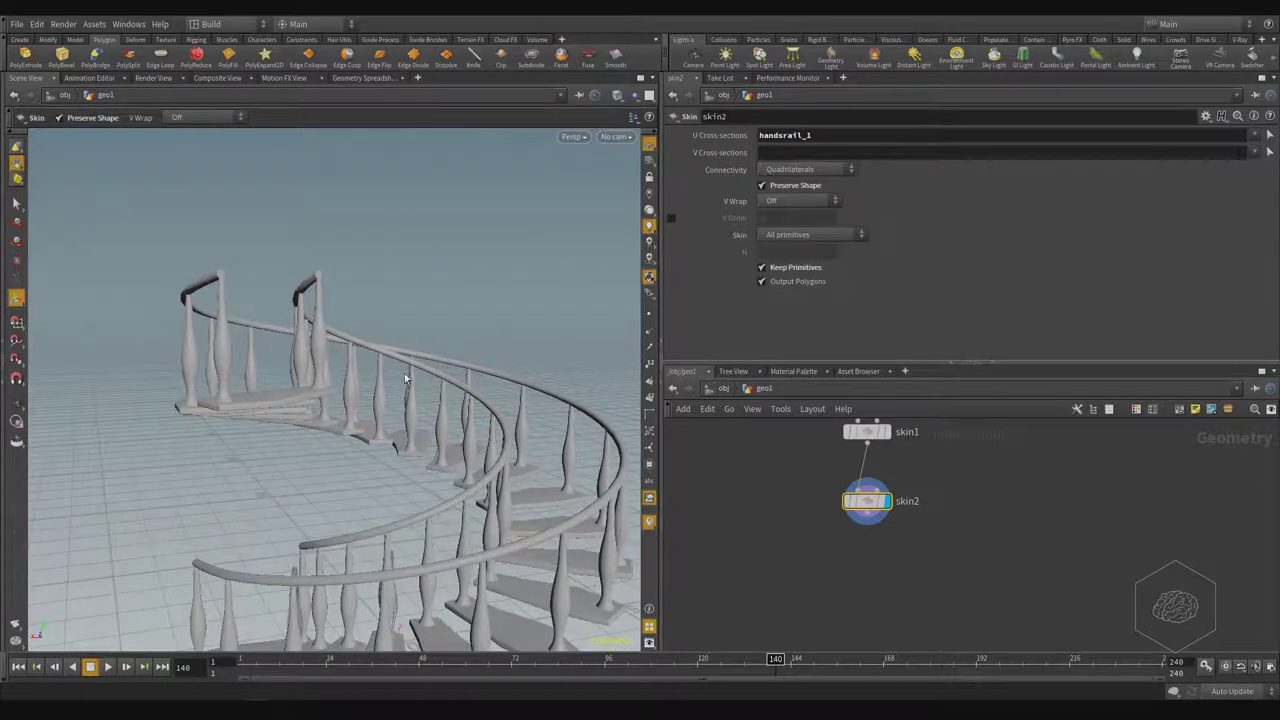
pyautogui.moveTo(311, 415); pyautogui.dragTo(450, 316)
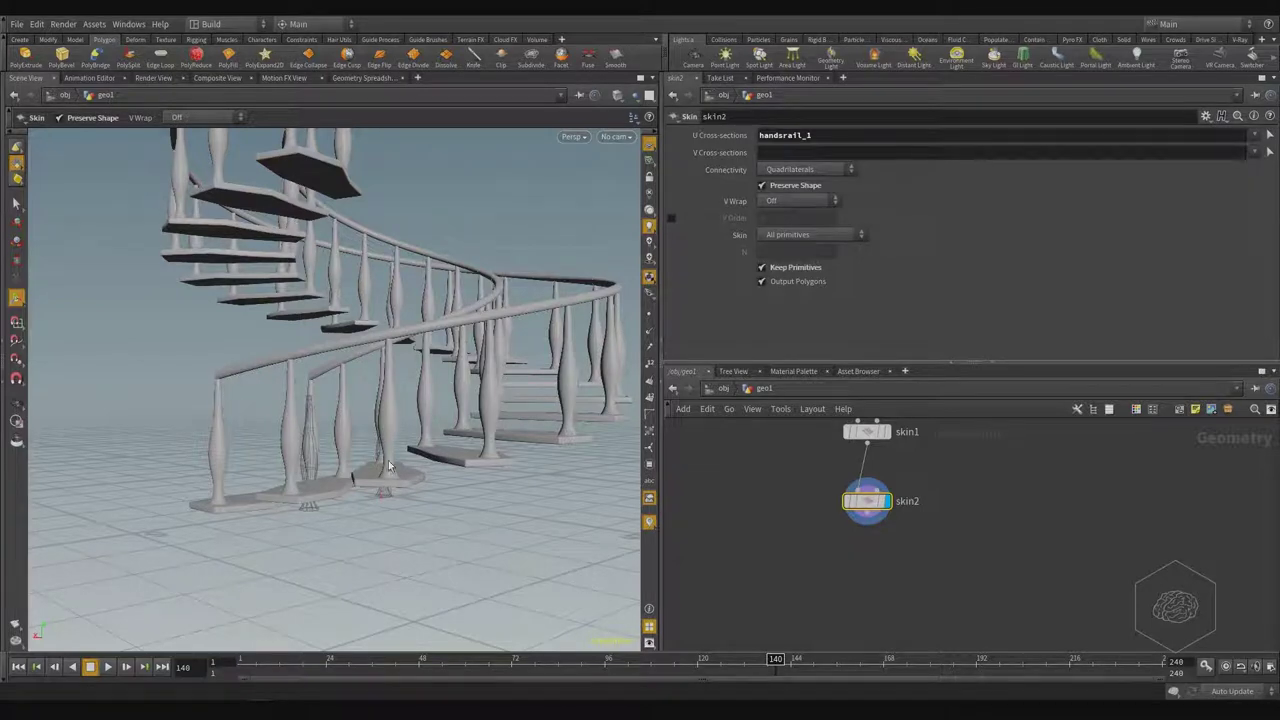
pyautogui.press('Escape')
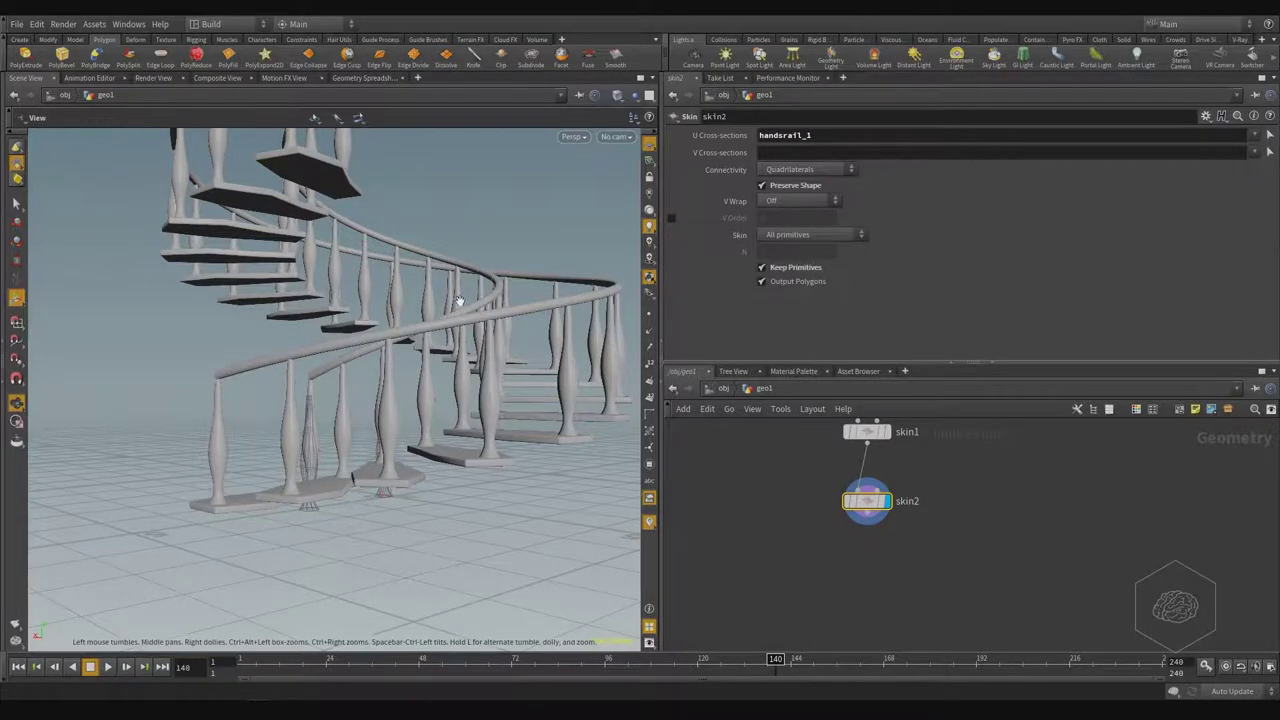
pyautogui.moveTo(470, 432); pyautogui.dragTo(386, 384)
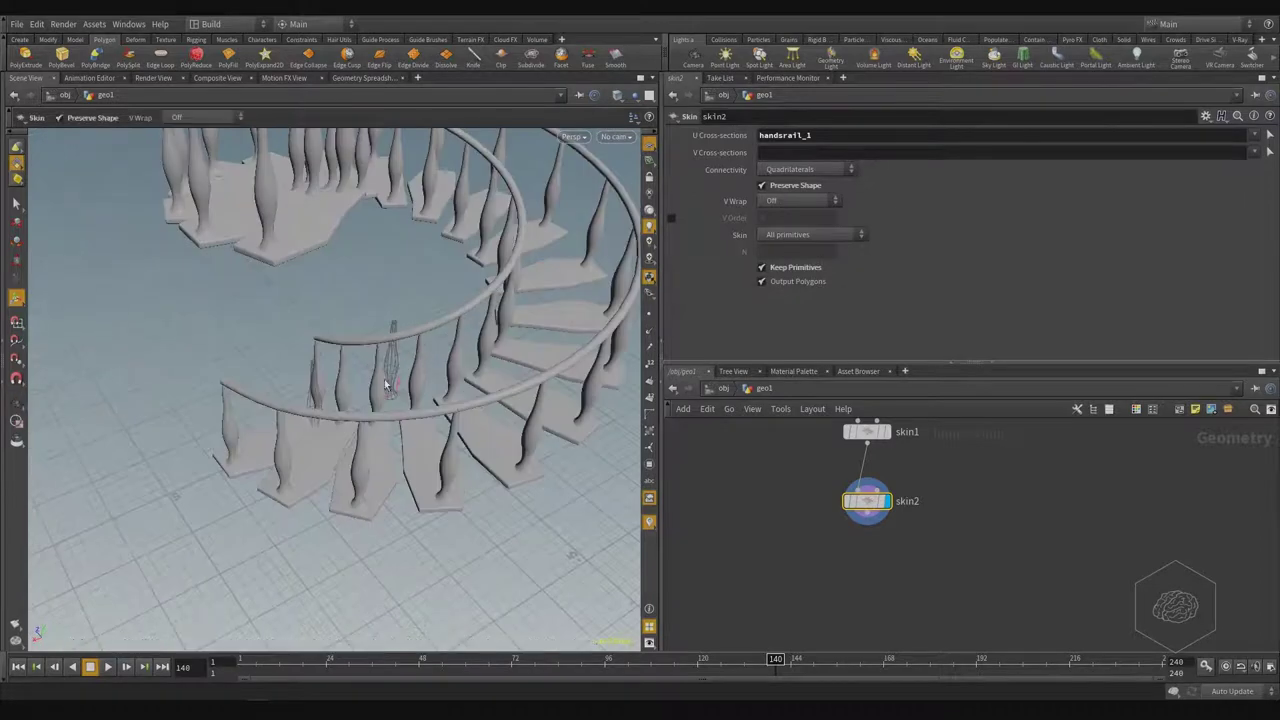
pyautogui.keyDown('alt'); pyautogui.moveTo(426, 286); pyautogui.dragTo(329, 465, button='middle'); pyautogui.keyUp('alt')
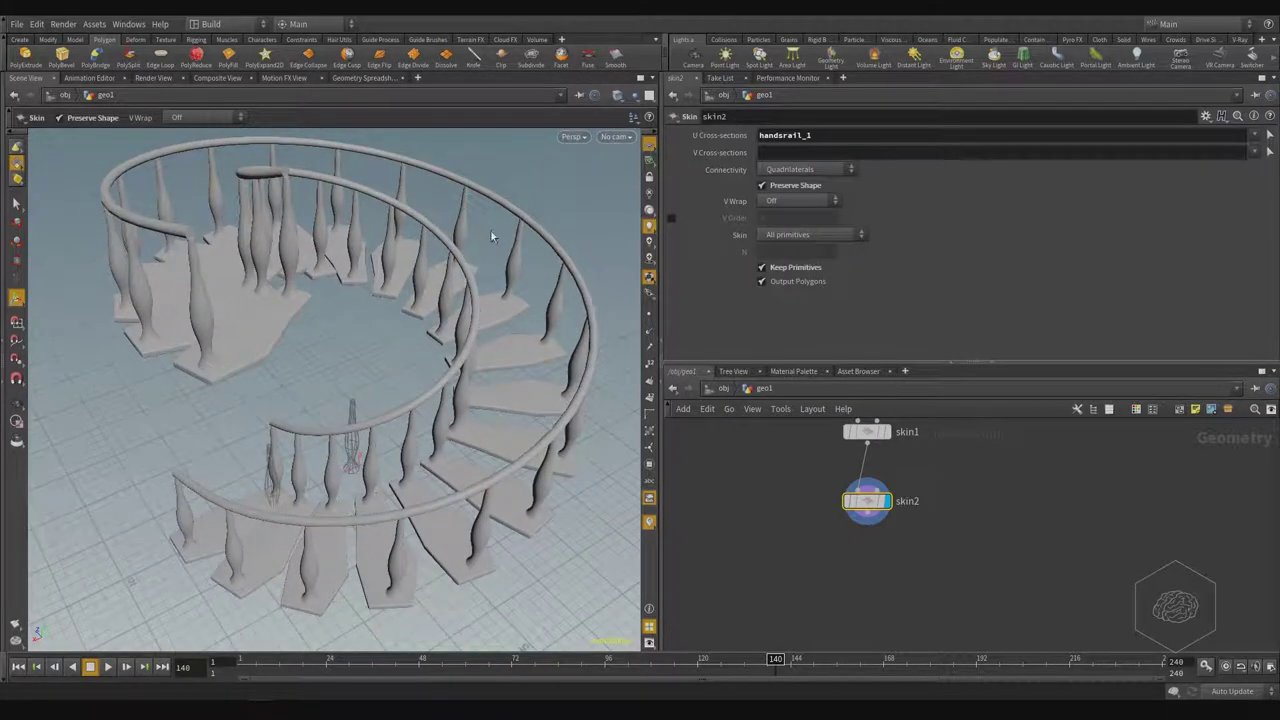
pyautogui.moveTo(1080, 528); pyautogui.dragTo(1018, 548, button='middle')
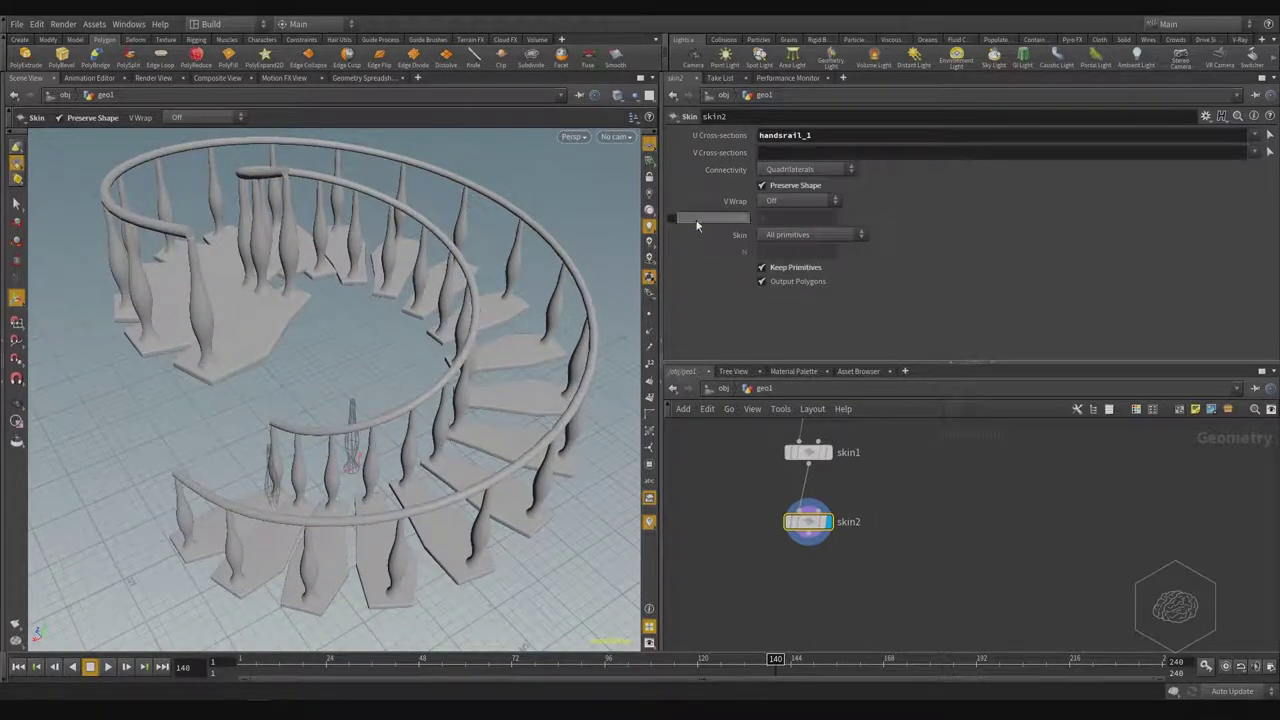